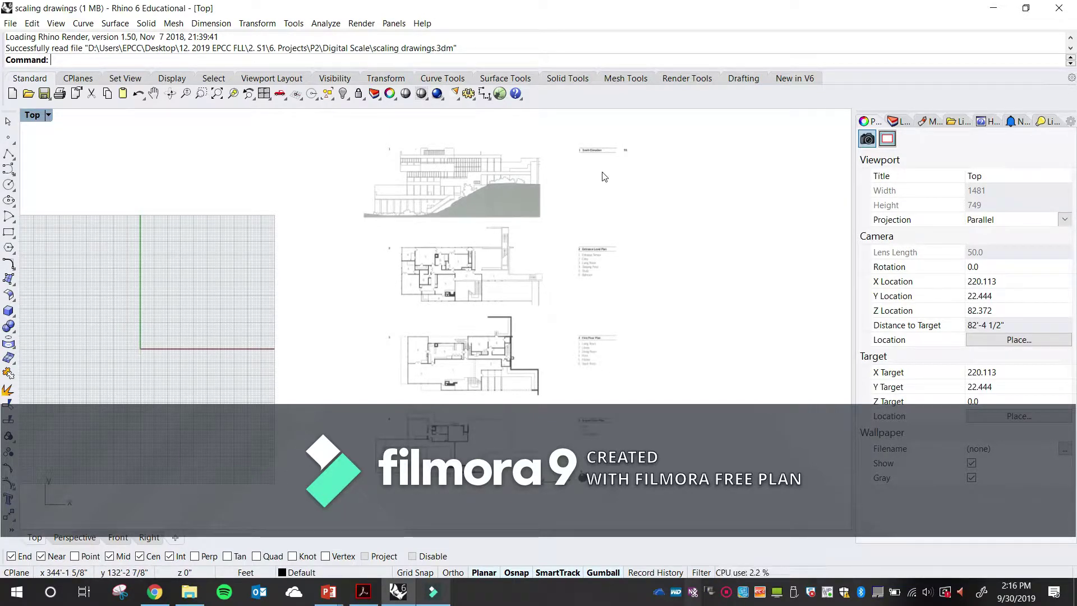
Examine the south elevation and the entrance level plan of the house drawings up close
right_click_drag(453, 253, 336, 216)
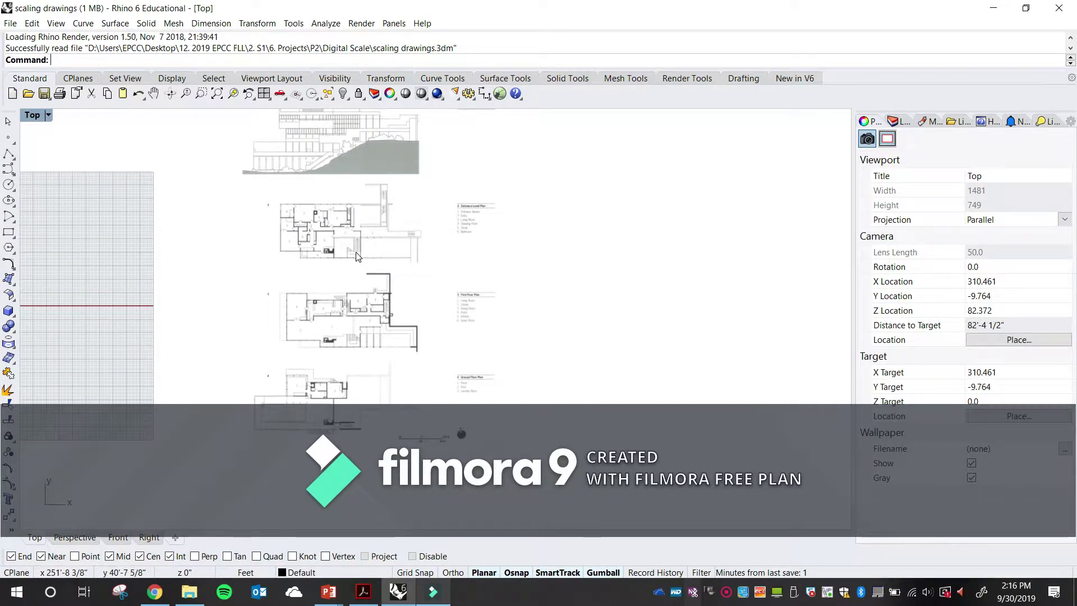
right_click_drag(359, 278, 505, 308)
scroll(440, 282, "up", 12)
scroll(513, 292, "down", 8)
right_click_drag(454, 193, 456, 274)
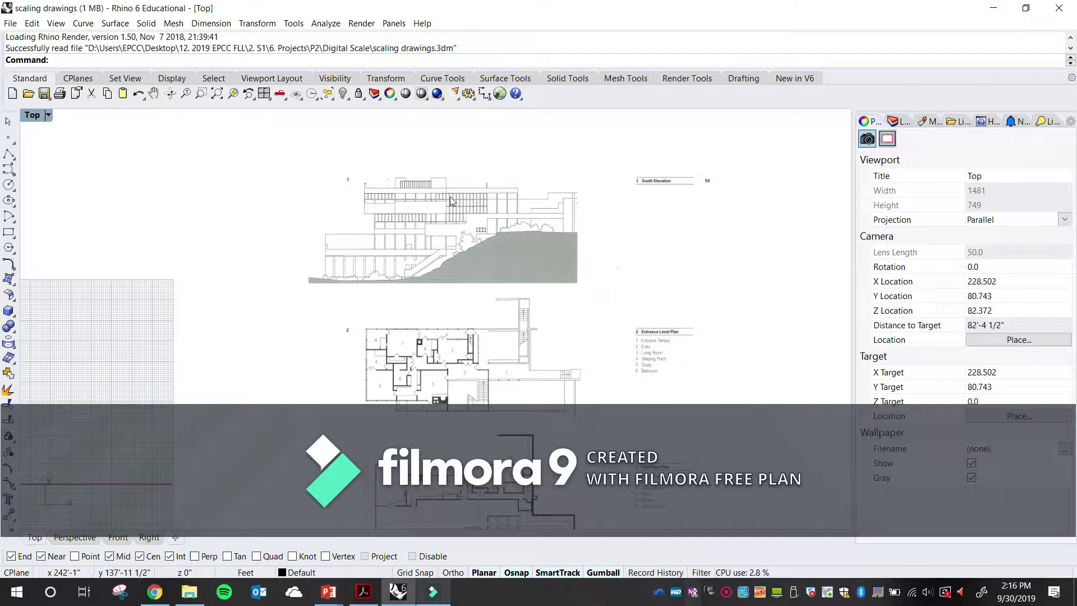
scroll(441, 182, "up", 5)
right_click_drag(525, 247, 545, 253)
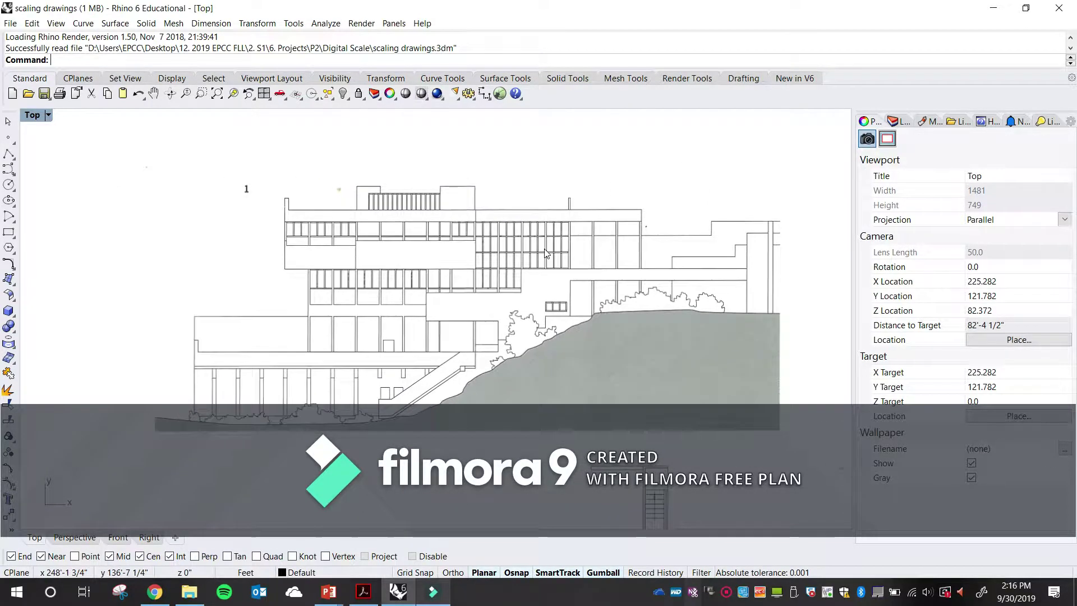
scroll(529, 242, "down", 10)
right_click_drag(554, 347, 533, 238)
scroll(531, 255, "up", 3)
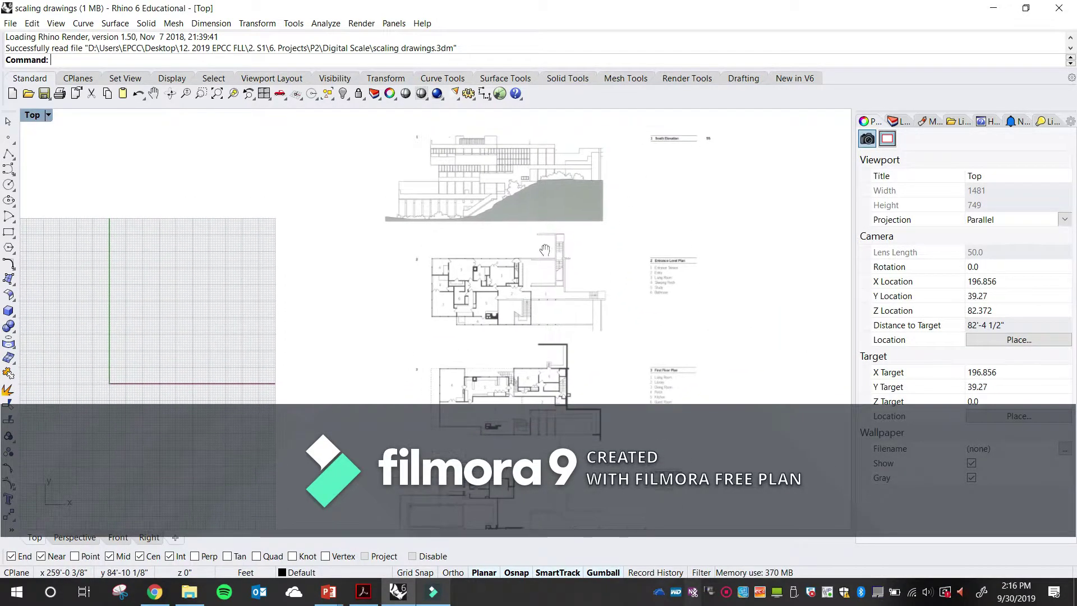
scroll(532, 259, "up", 5)
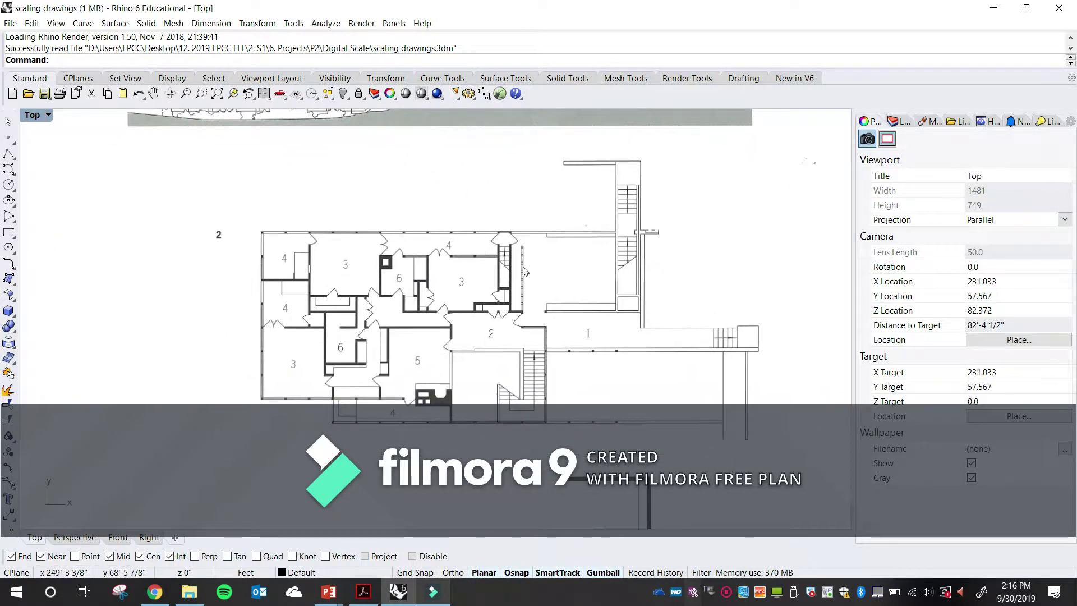
right_click_drag(509, 333, 522, 290)
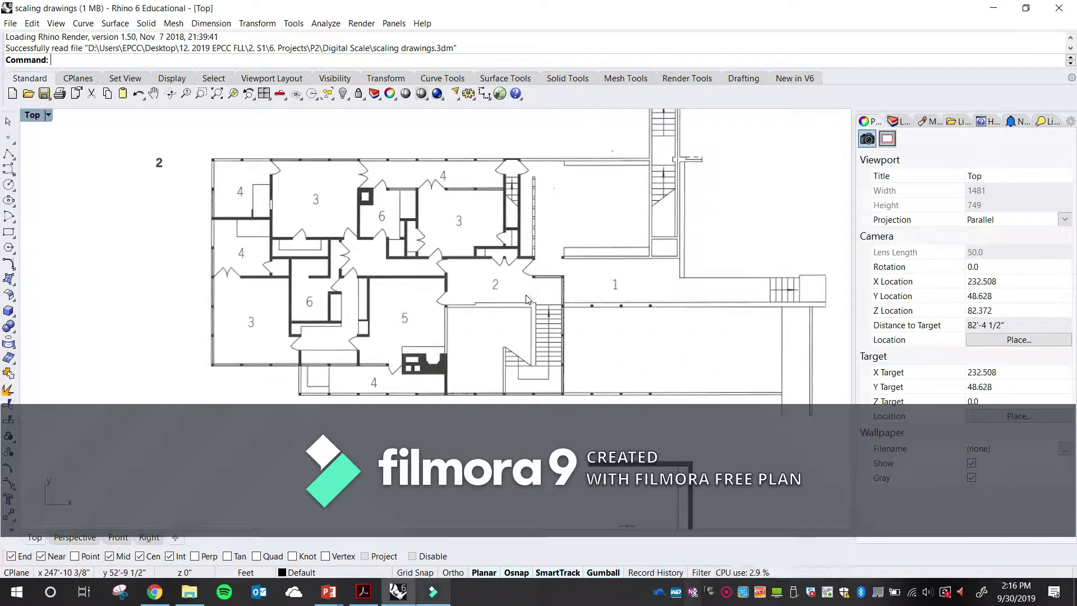
Inspect the graphic scale bar beside the ground floor plan and compare it with the plans above
scroll(539, 263, "down", 10)
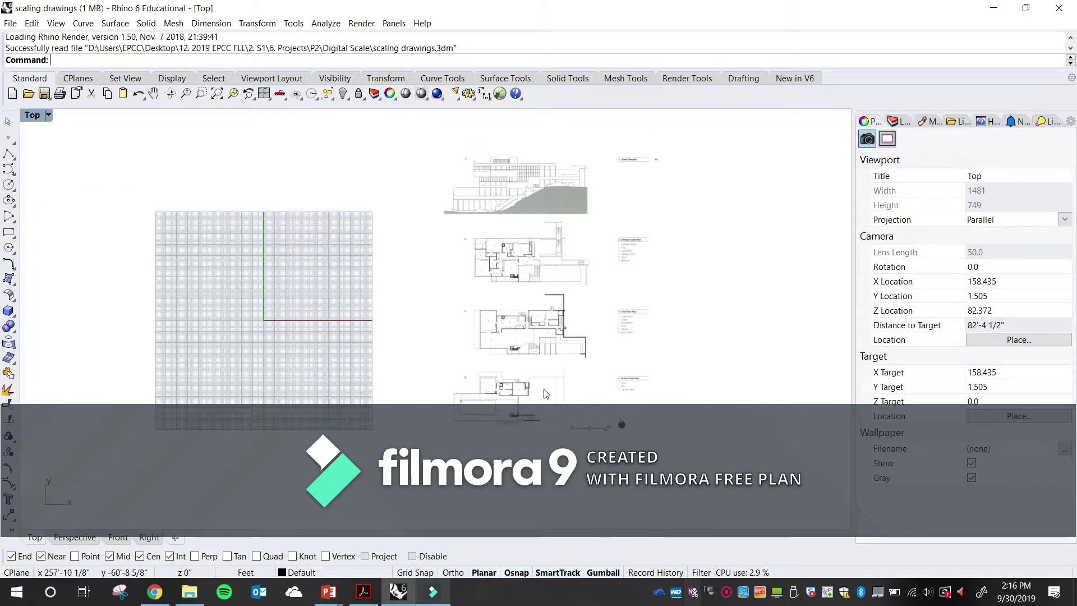
scroll(593, 431, "up", 8)
scroll(600, 425, "up", 2)
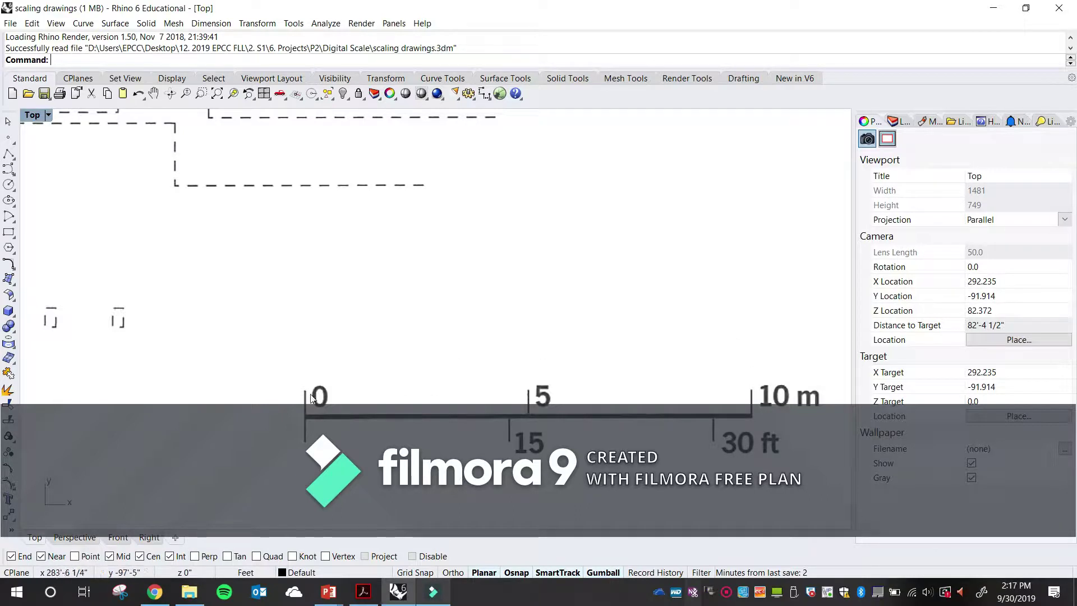
scroll(600, 376, "down", 5)
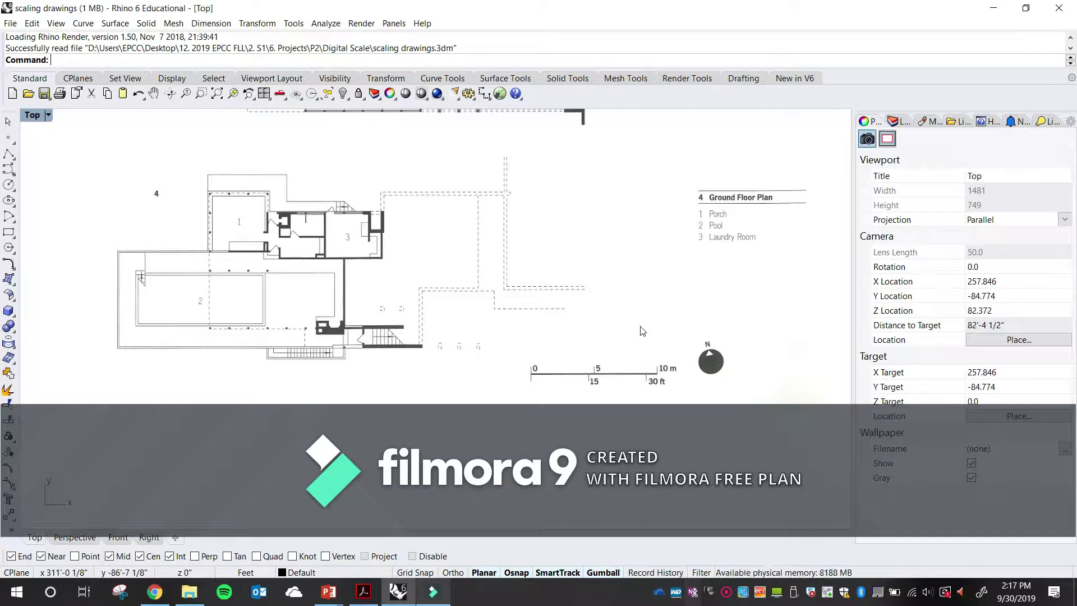
scroll(425, 265, "down", 3)
right_click_drag(425, 265, 447, 391)
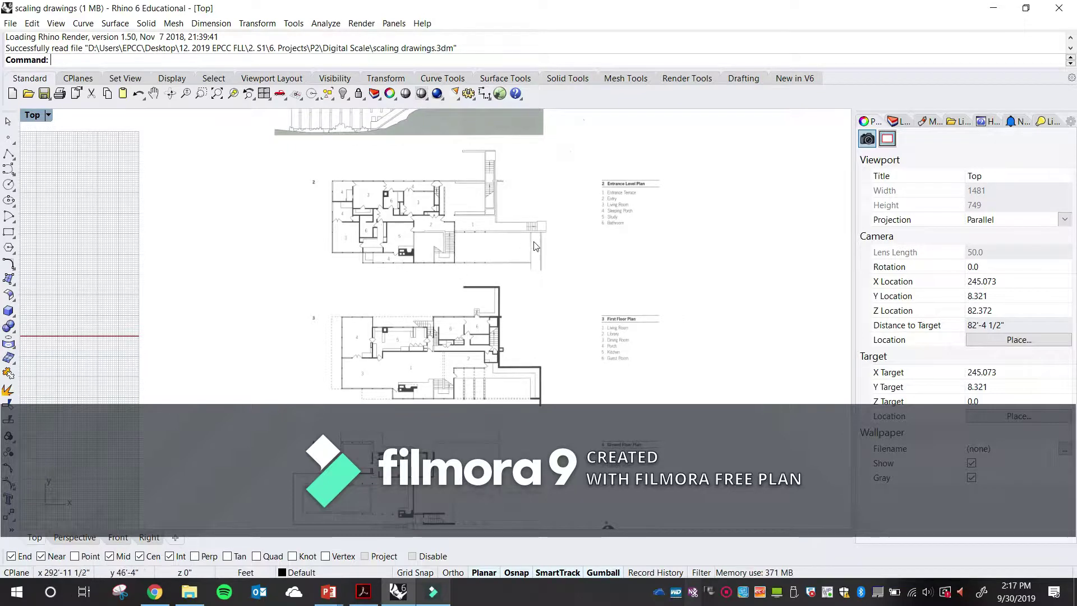
Zoom far out from the drawings and bring them back into view with Zoom Extents
scroll(528, 264, "down", 5)
scroll(529, 255, "down", 8)
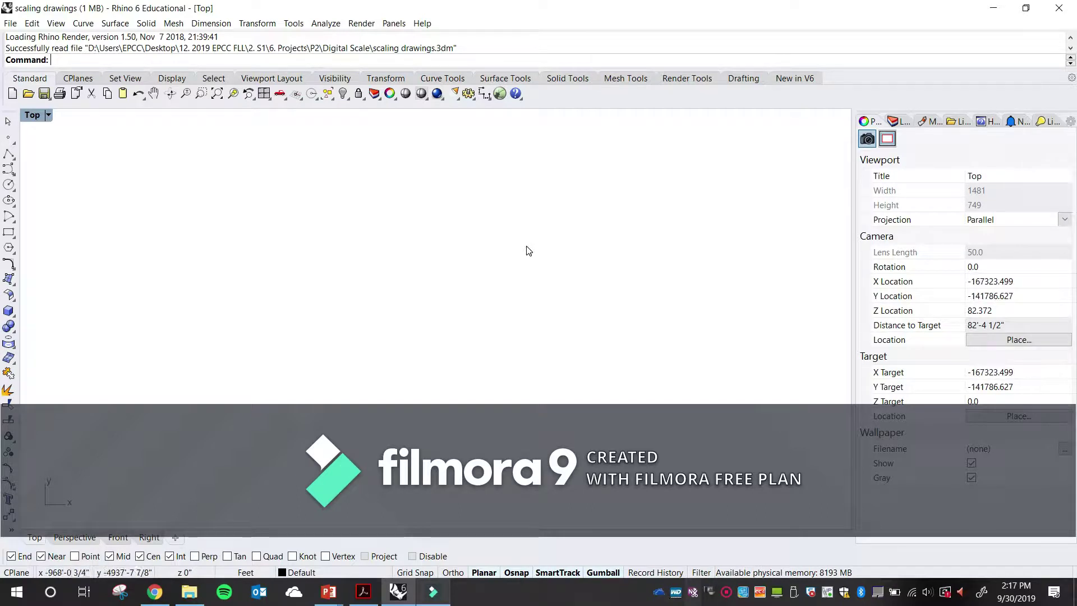
scroll(530, 244, "down", 5)
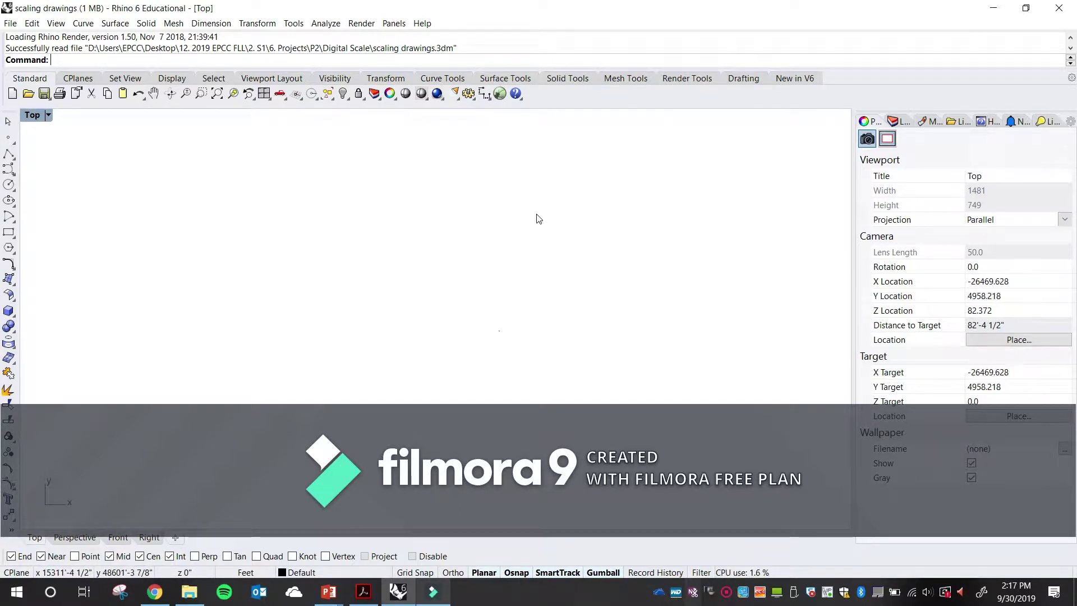
scroll(522, 218, "down", 3)
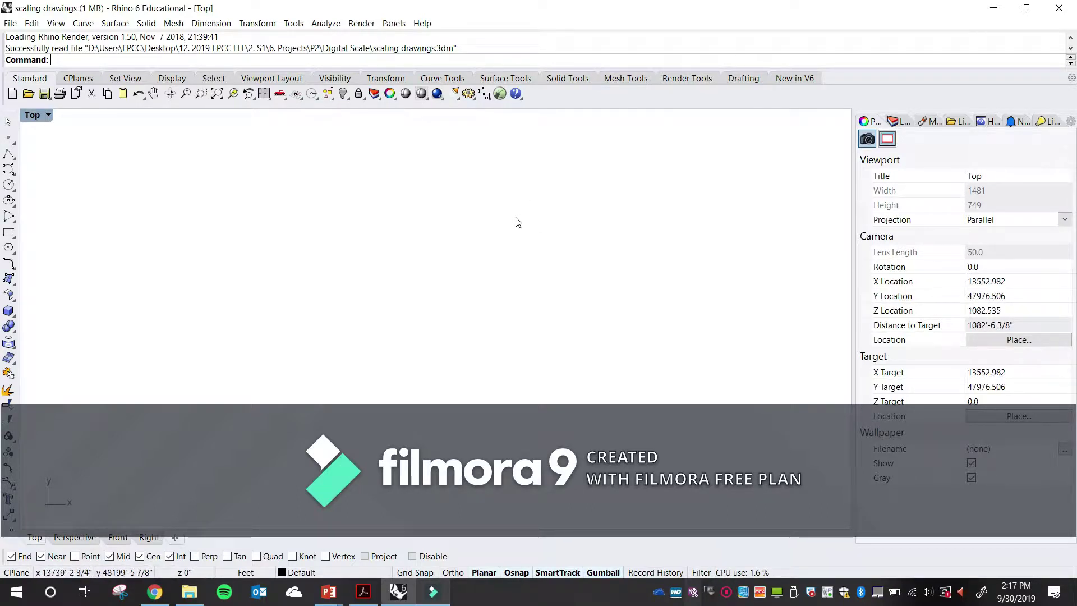
left_click(218, 94)
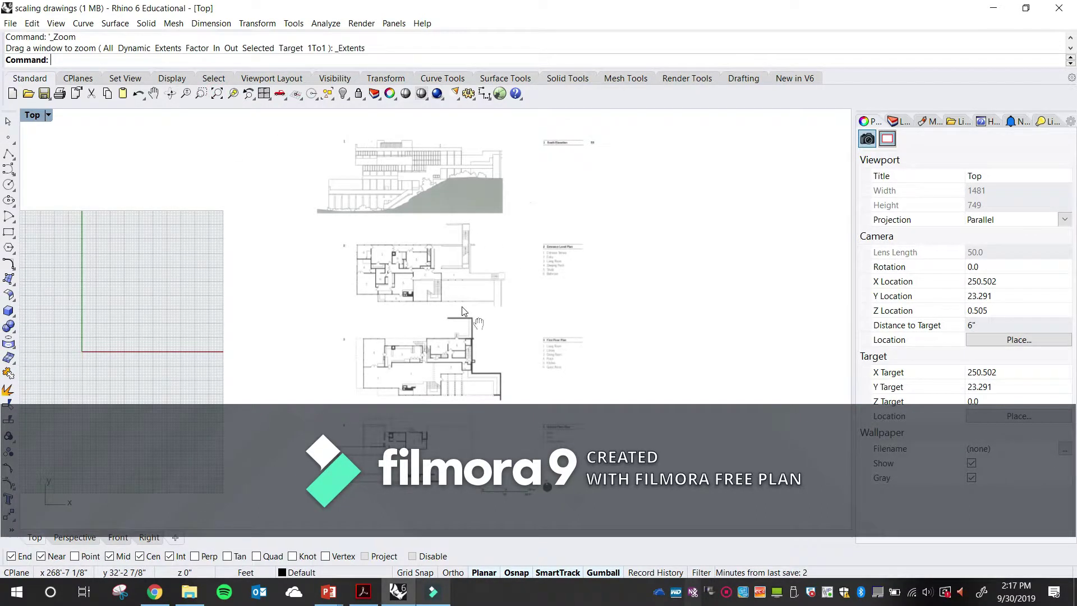
Measure the horizontal length of the First Floor Plan between its outermost walls with the Distance command
scroll(418, 385, "up", 3)
right_click_drag(629, 371, 636, 356)
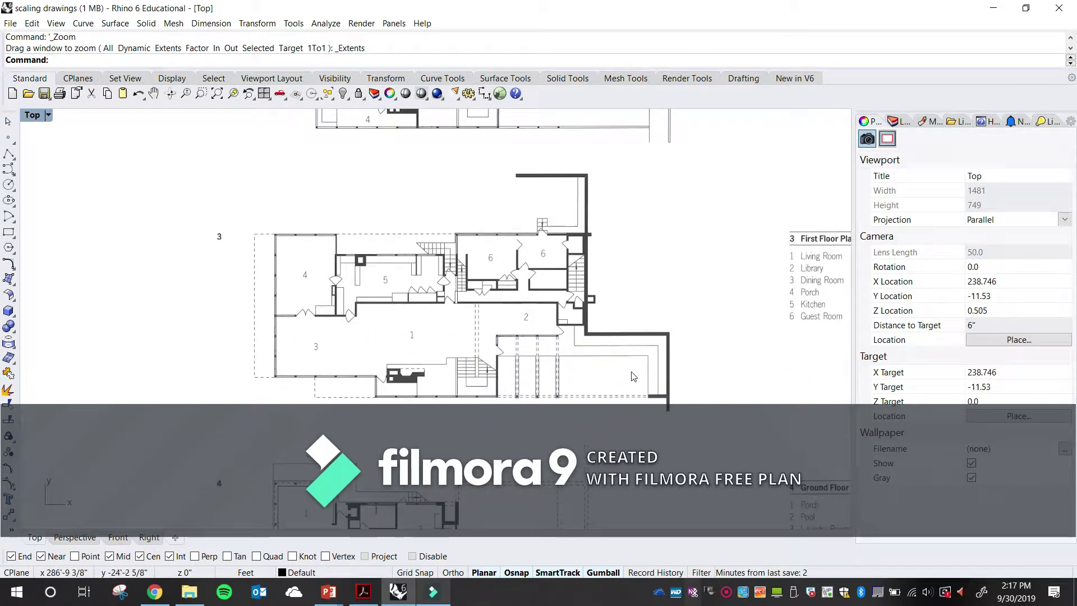
type("Distance")
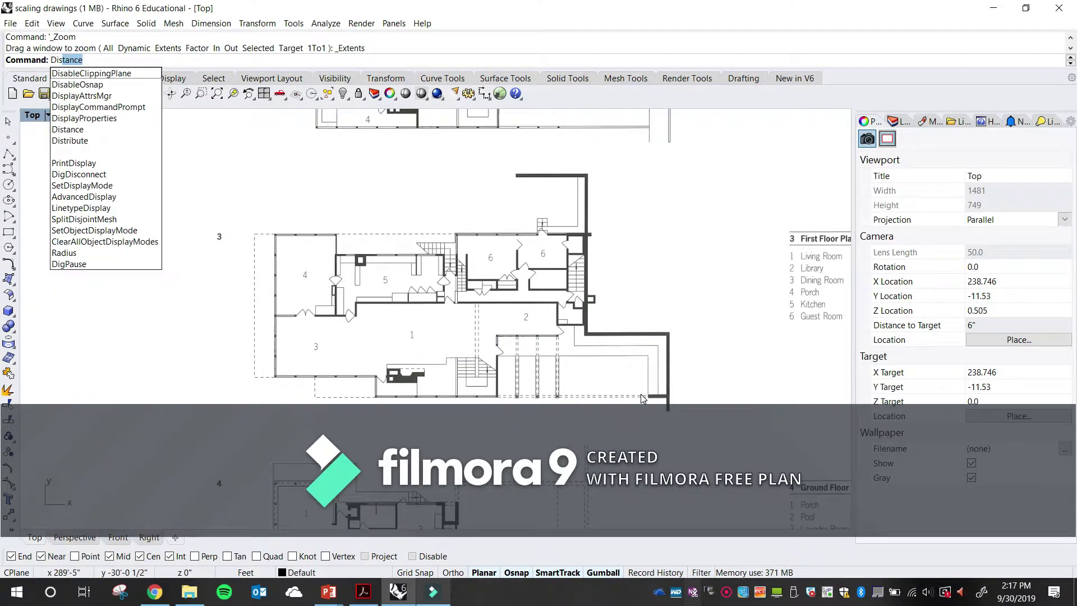
key("Return")
scroll(674, 359, "up", 5)
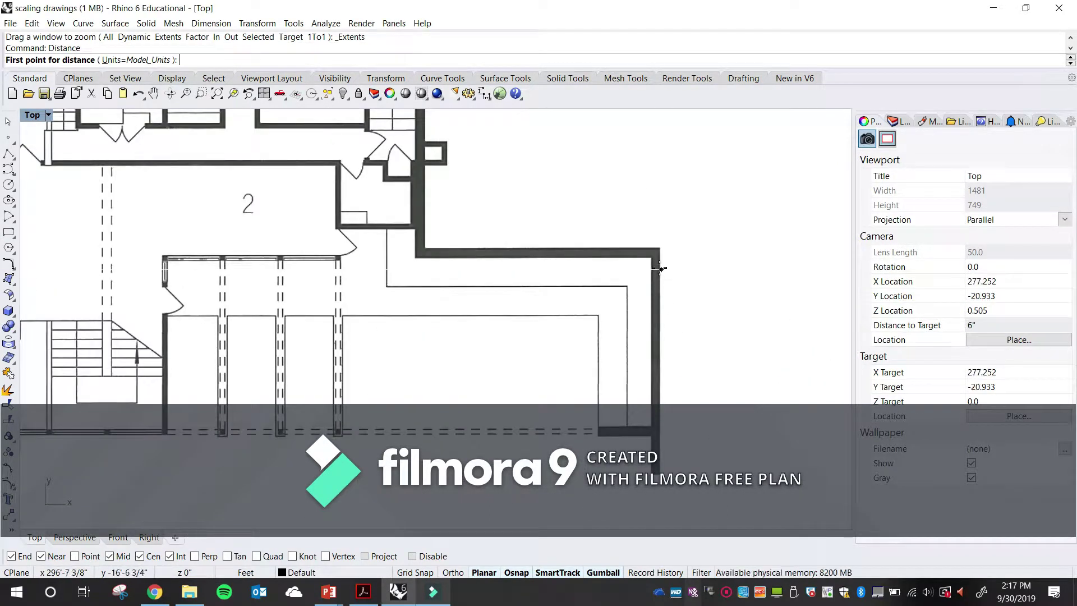
left_click(658, 255)
scroll(660, 263, "down", 5)
scroll(333, 274, "up", 4)
scroll(356, 255, "up", 4)
left_click(368, 253)
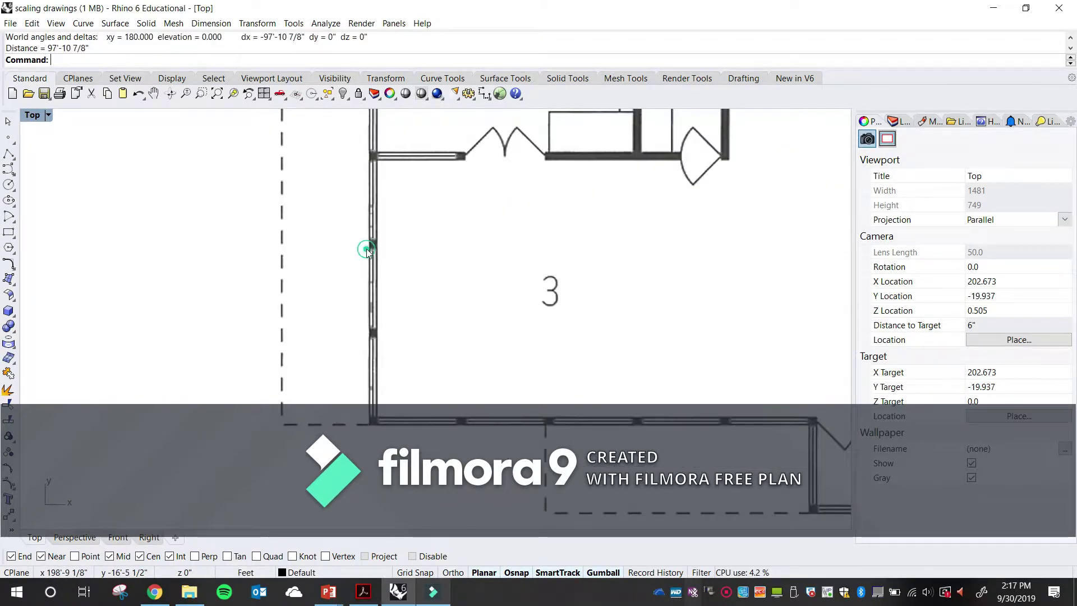
Measure the vertical extent of the First Floor Plan from its uppermost wall to its lower edge
scroll(344, 277, "down", 6)
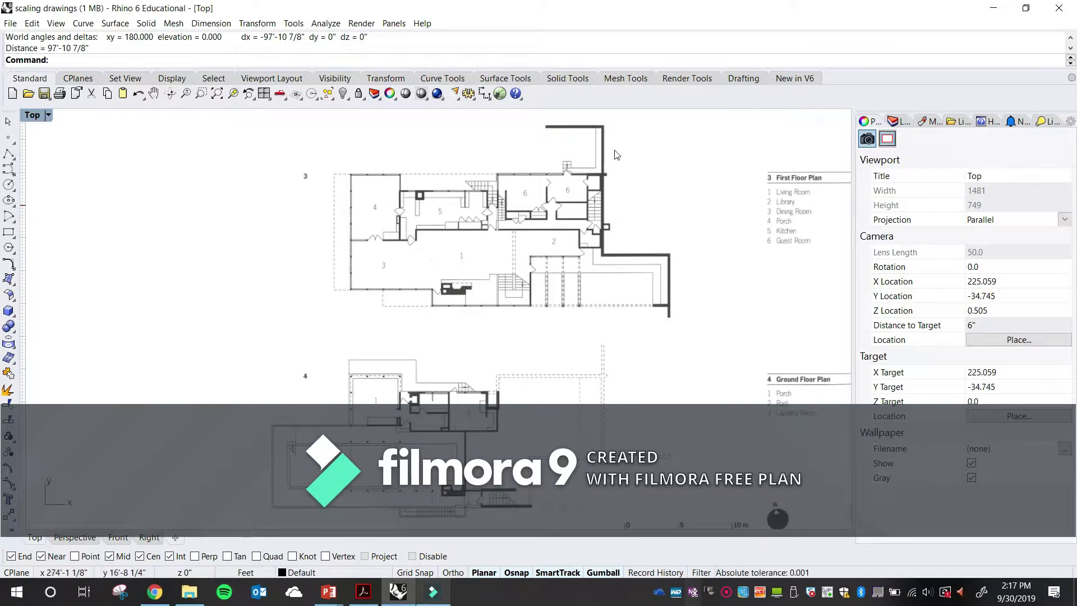
scroll(586, 151, "up", 3)
key("Return")
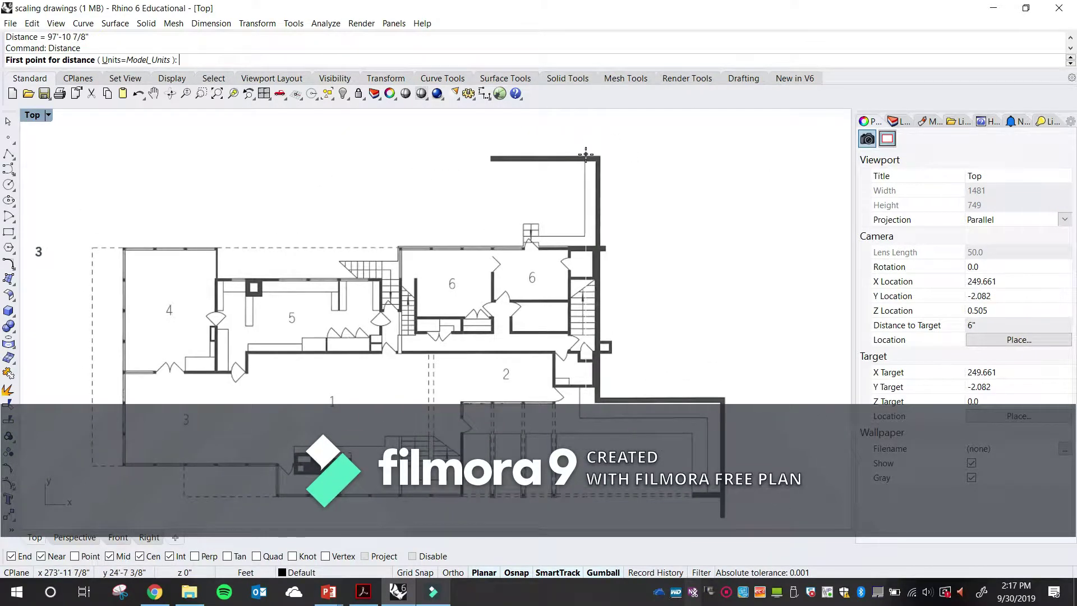
left_click(585, 149)
scroll(579, 381, "up", 5)
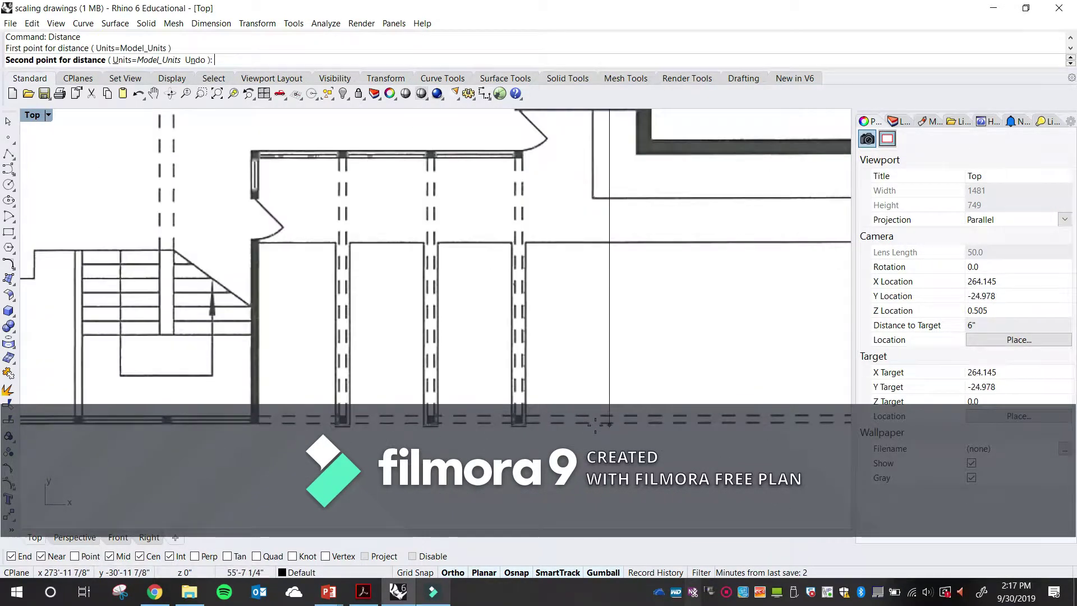
left_click(586, 425, "shift")
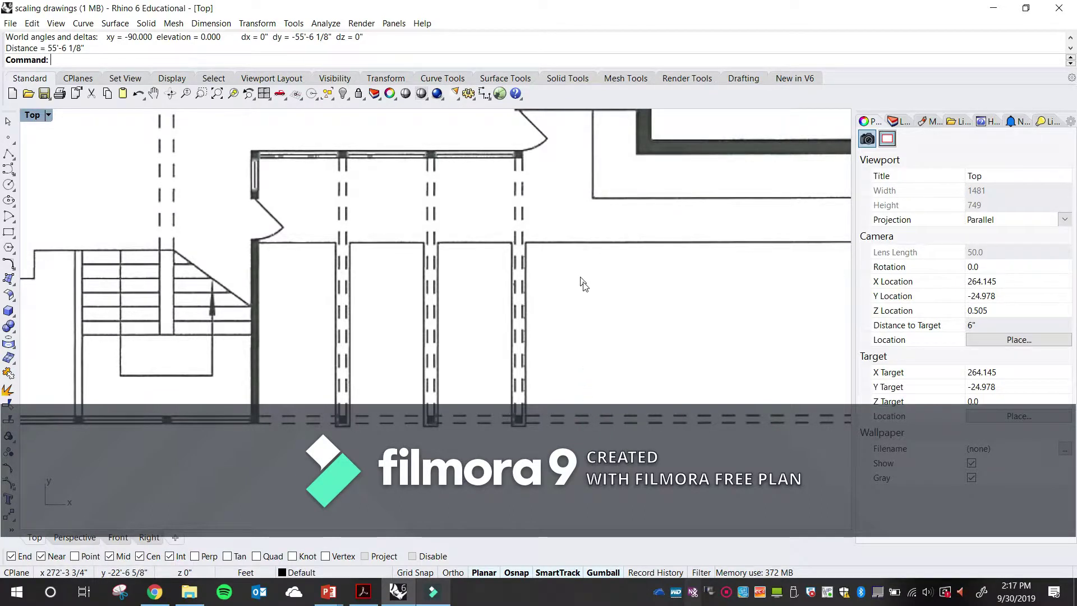
scroll(583, 297, "down", 6)
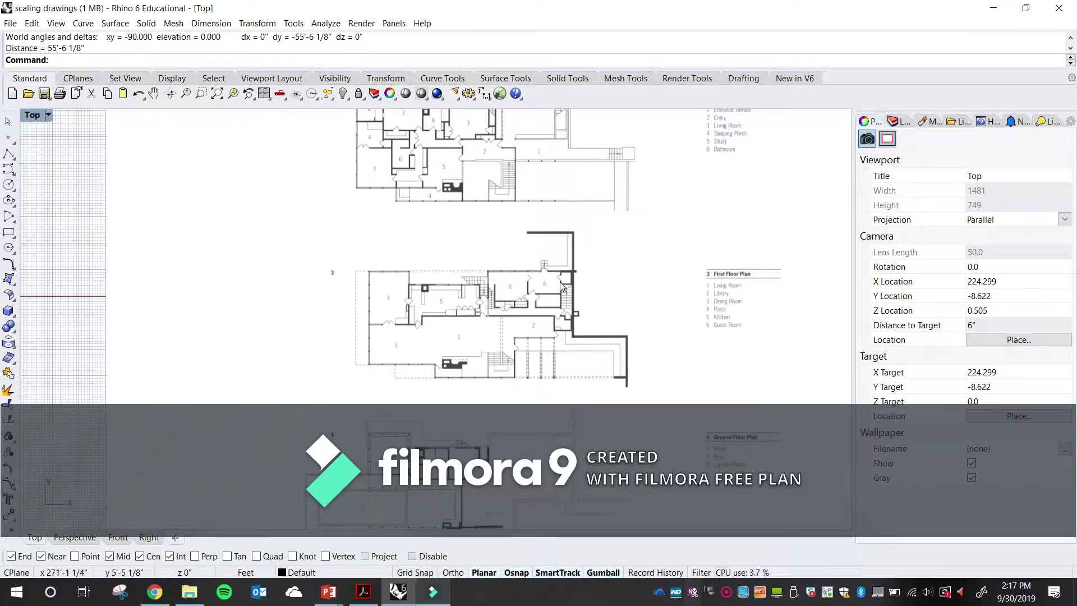
scroll(558, 284, "up", 5)
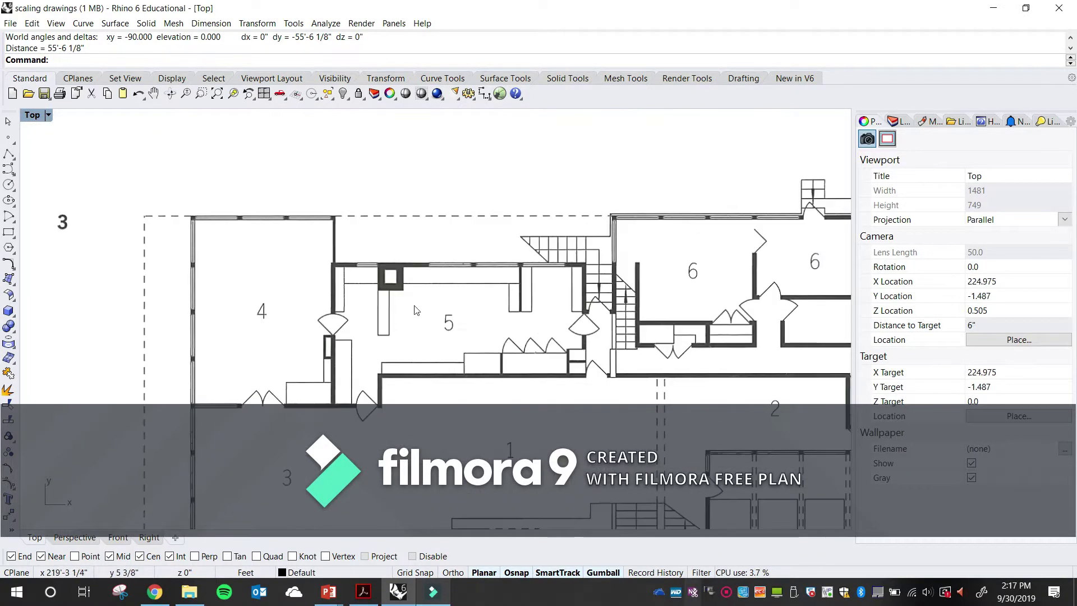
scroll(449, 306, "down", 5)
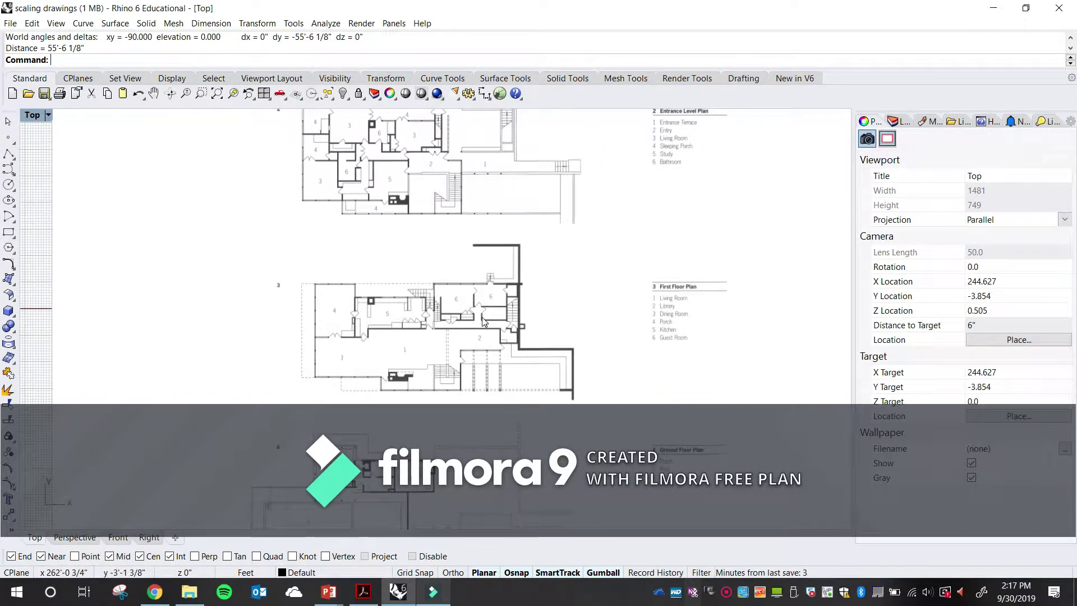
right_click_drag(719, 236, 675, 239)
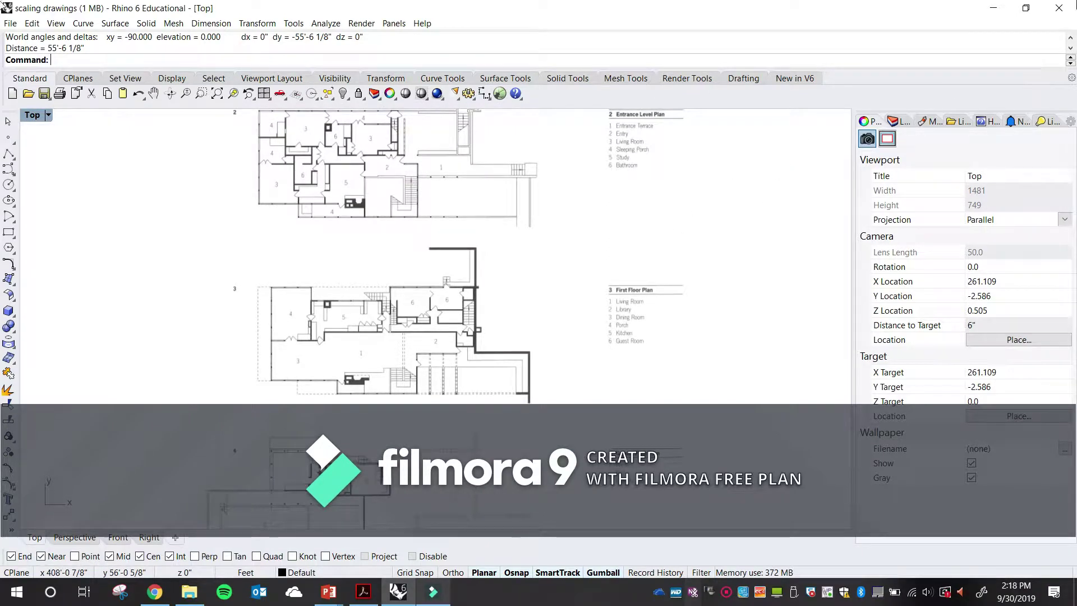
Switch to FL19-S1-Key Bldngs.pdf in Adobe Acrobat, reposition its window and skim the opening pages
left_click(993, 11)
left_click(688, 226)
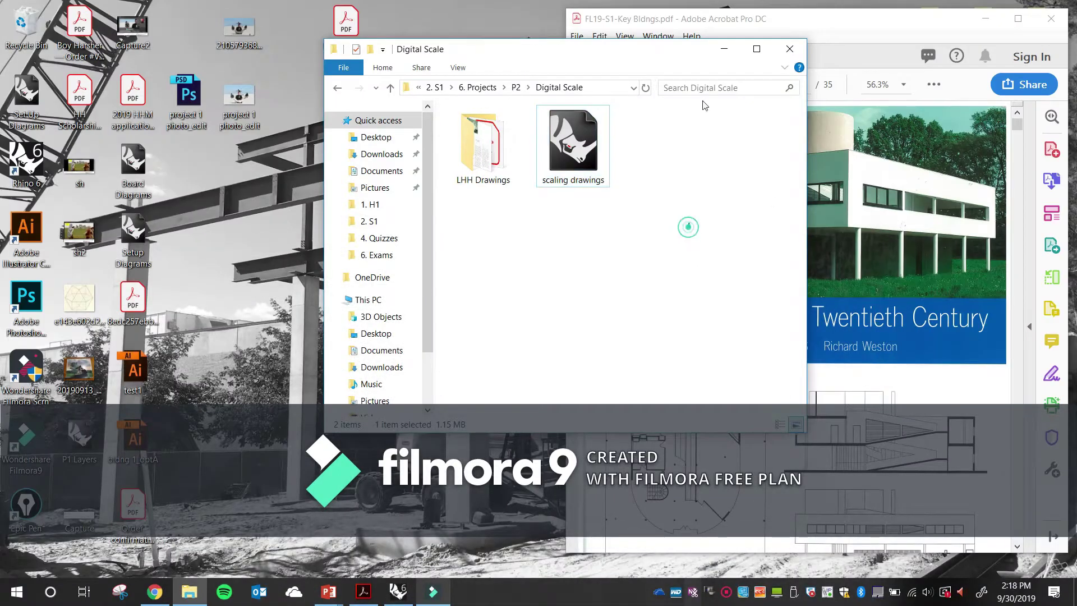
left_click_drag(691, 46, 396, 51)
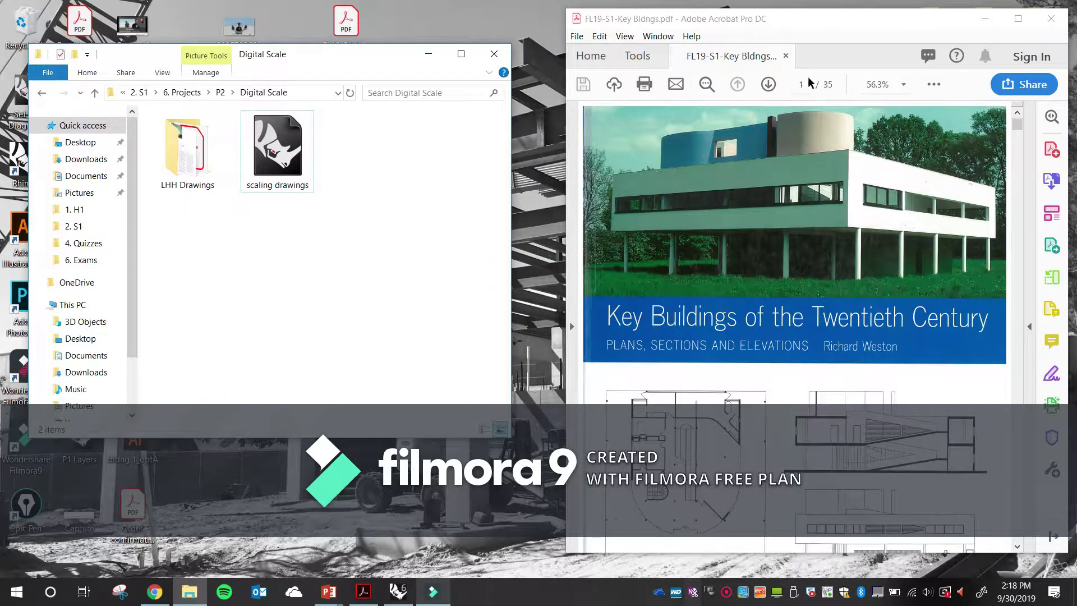
left_click_drag(807, 29, 697, 32)
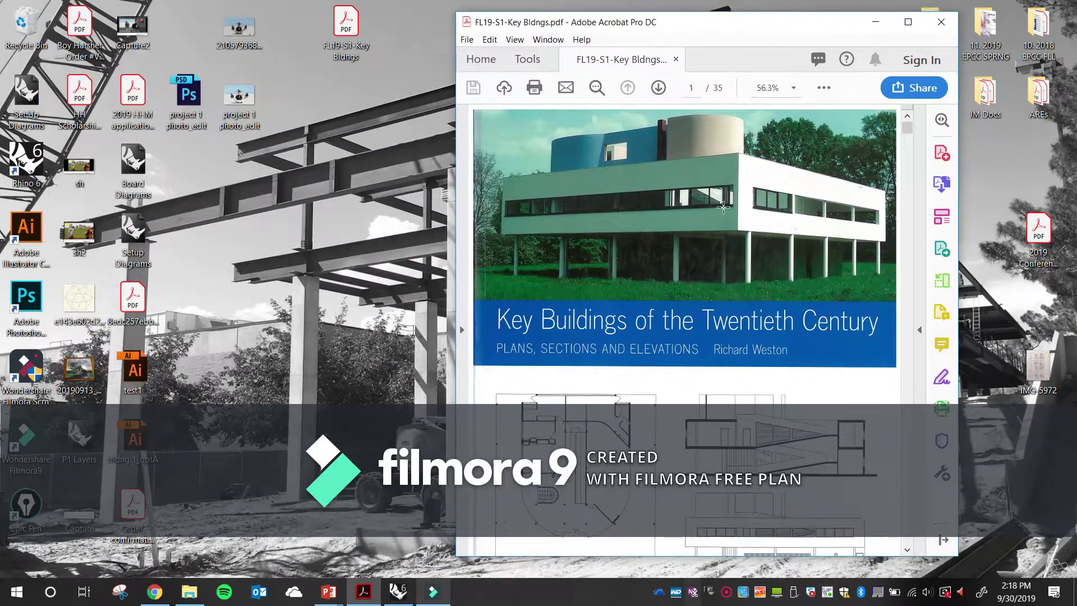
scroll(724, 207, "down", 10)
scroll(719, 171, "down", 1)
scroll(729, 157, "up", 10)
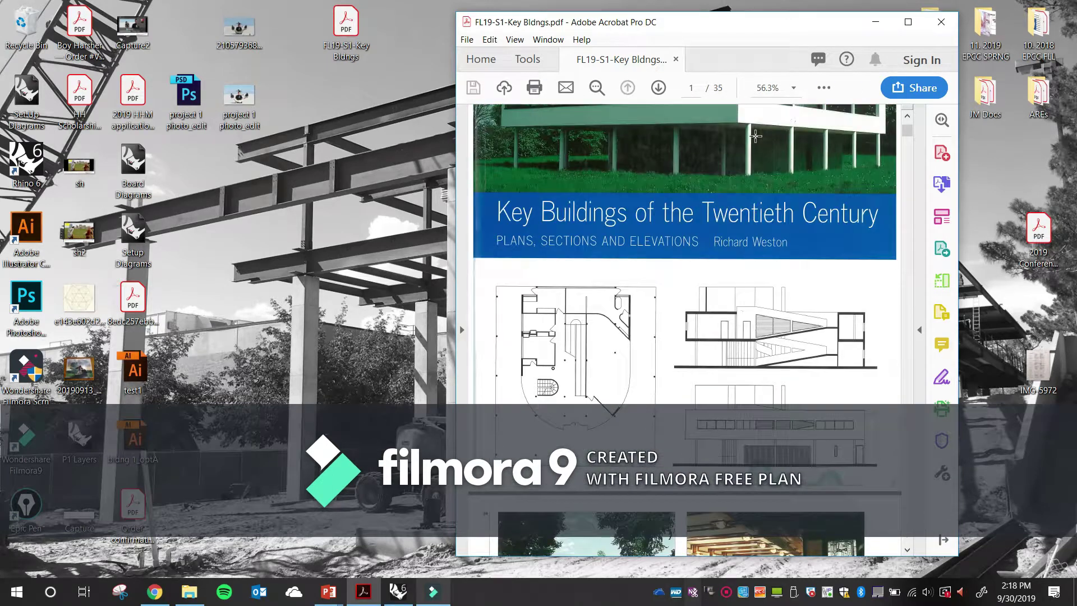
scroll(756, 135, "up", 3)
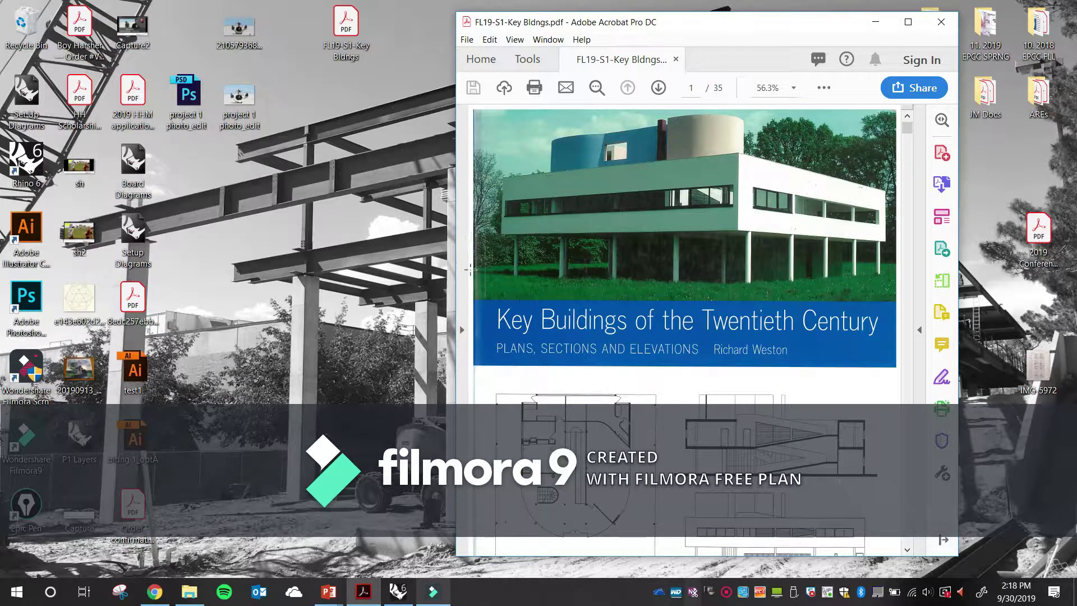
Show the PDF's page thumbnails and browse pages 2 to 4
left_click(464, 332)
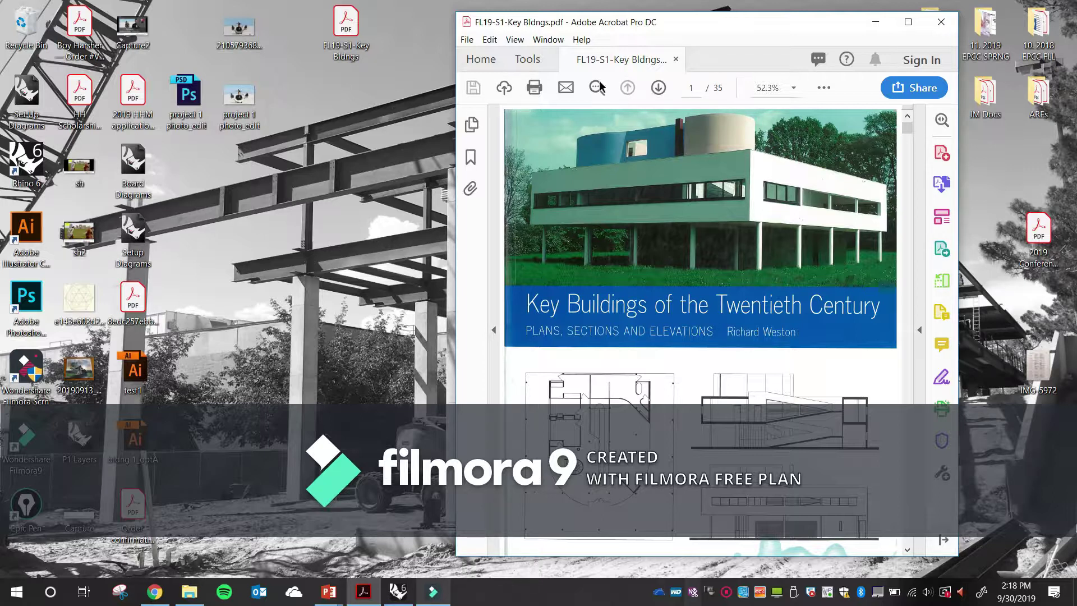
left_click(471, 125)
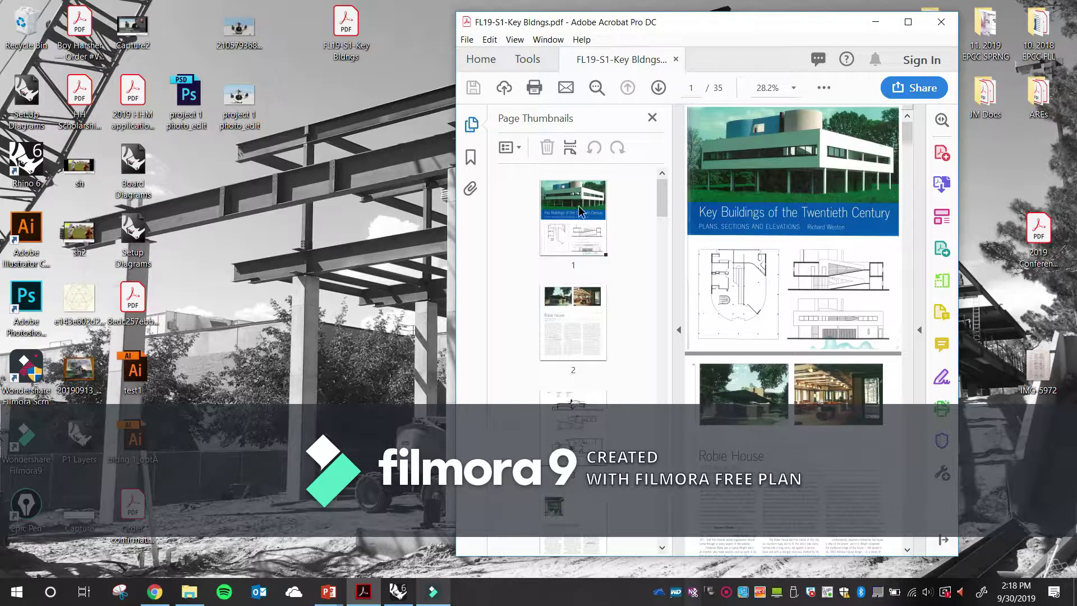
left_click(586, 306)
left_click(583, 419)
left_click(572, 493)
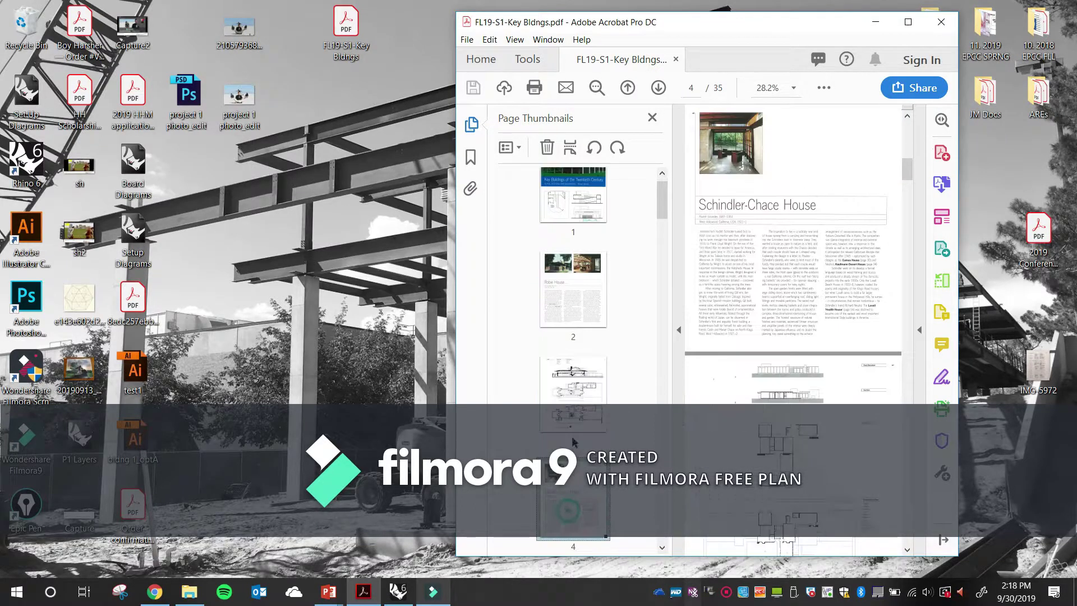
left_click(587, 298)
scroll(593, 278, "up", 1)
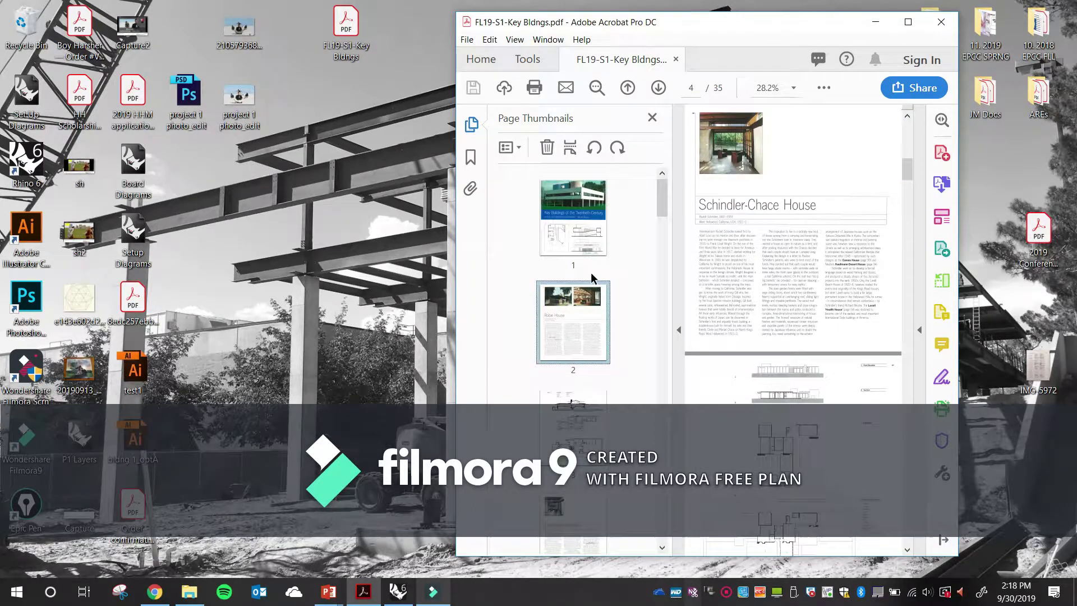
Save a copy of the PDF to the Desktop under the file name Lovell HH
left_click(471, 45)
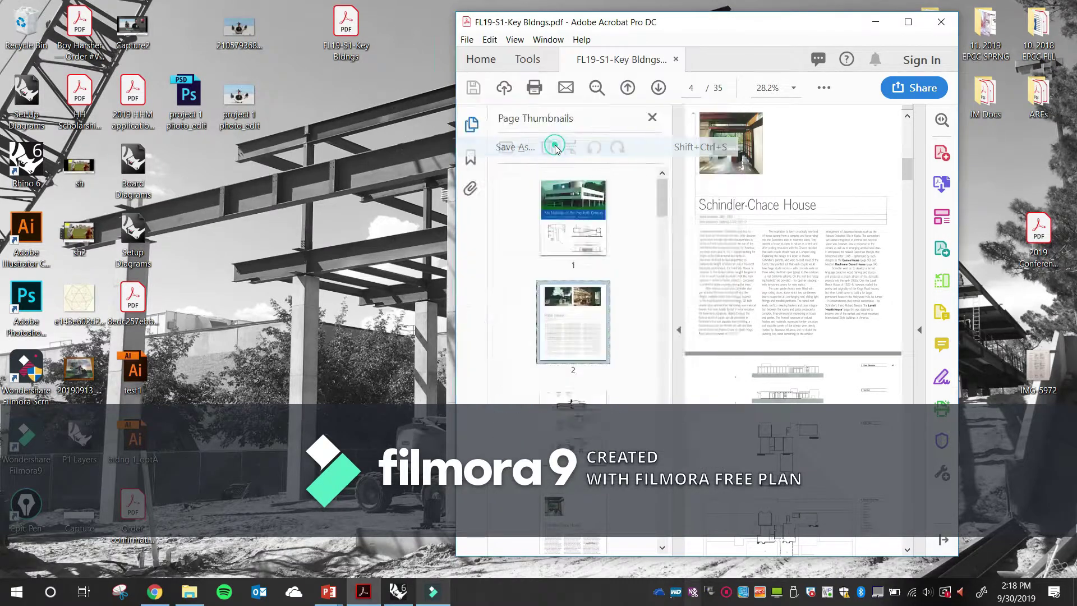
left_click(557, 146)
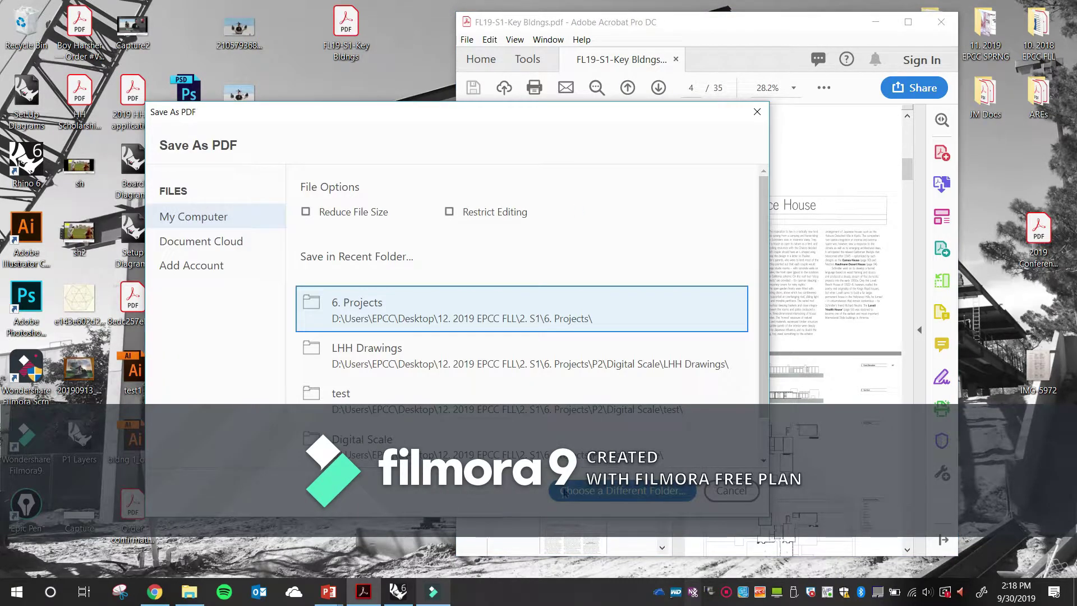
left_click(563, 491)
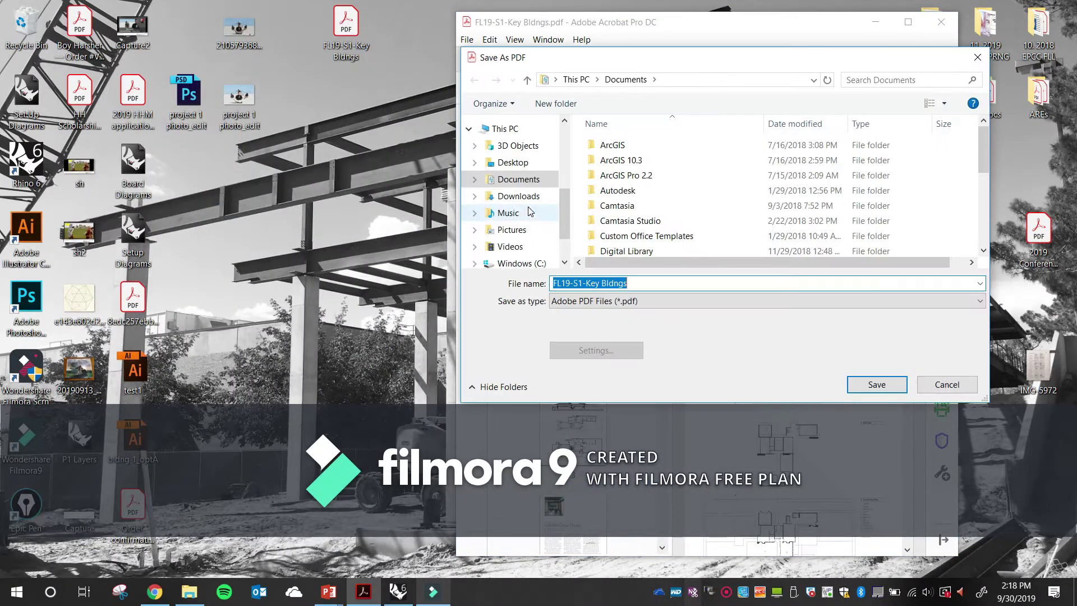
mouse_move(567, 205)
left_mouse_down()
mouse_move(567, 223)
mouse_move(565, 187)
left_mouse_up()
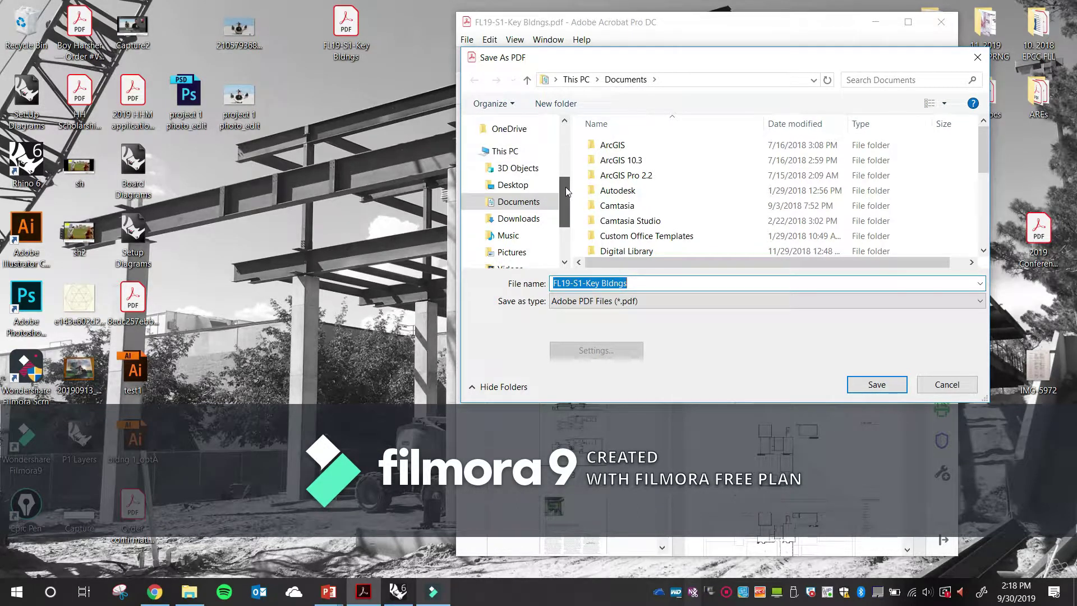
left_click(513, 185)
left_click(640, 283)
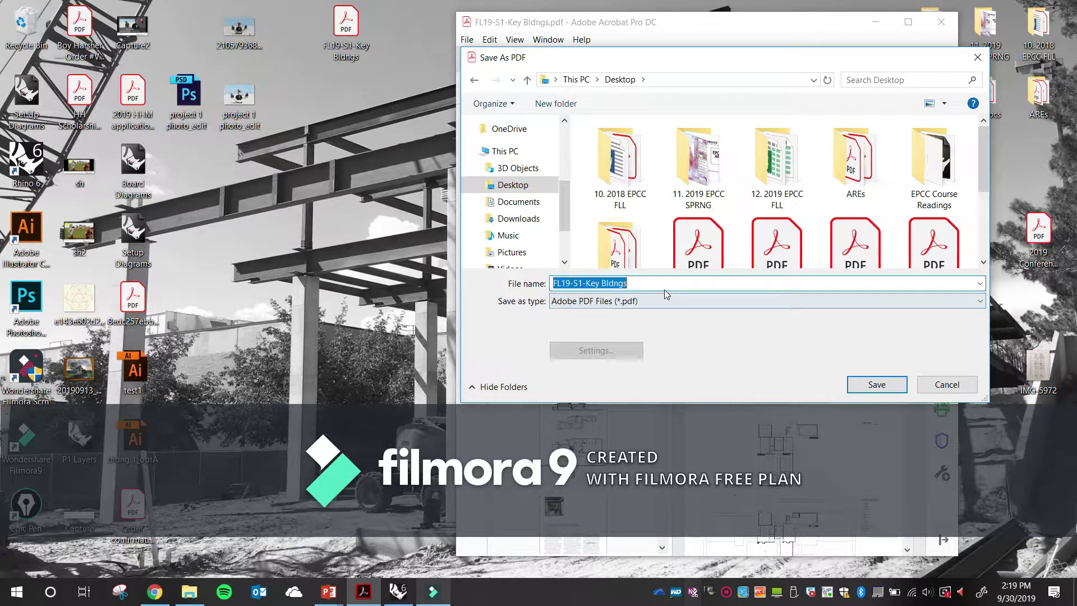
type("my buildin")
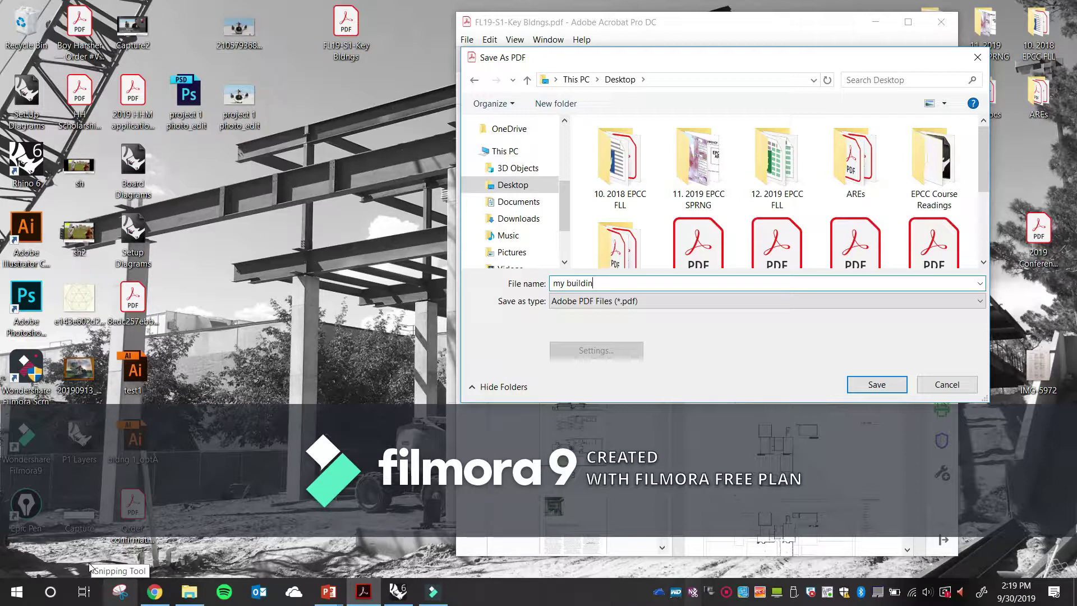
type("Lovell HH")
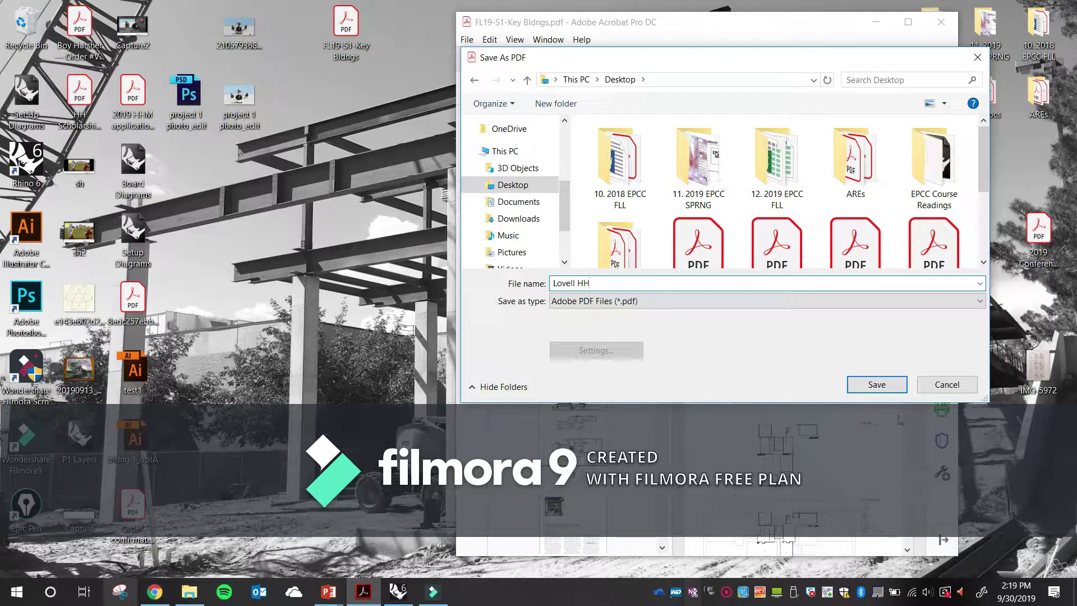
left_click(875, 385)
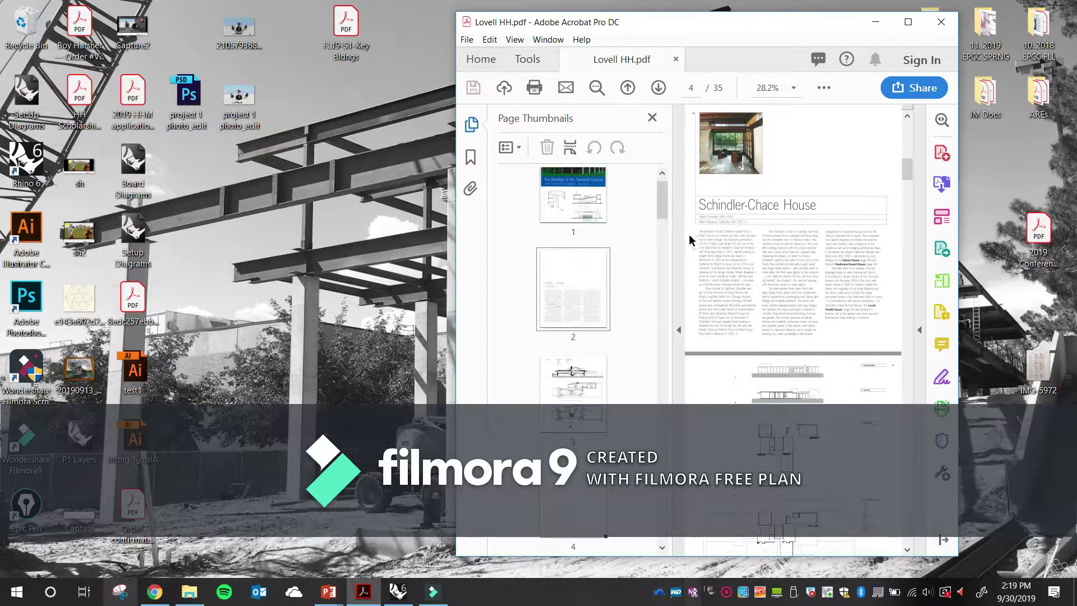
Browse the page thumbnails to locate the Lovell 'Health House' text and drawing pages
left_click_drag(662, 197, 661, 237)
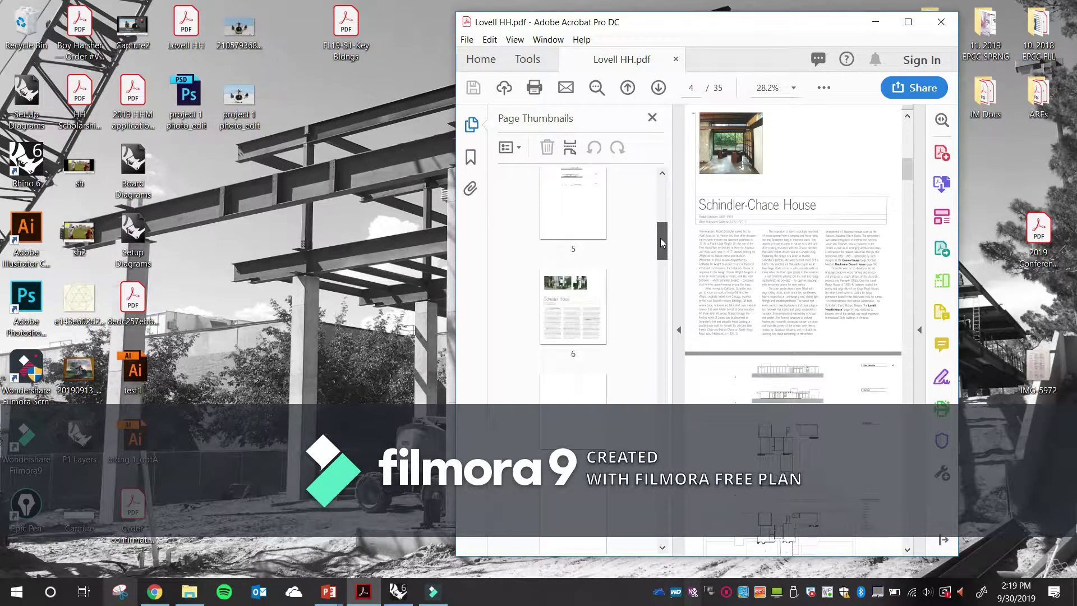
scroll(590, 401, "down", 2)
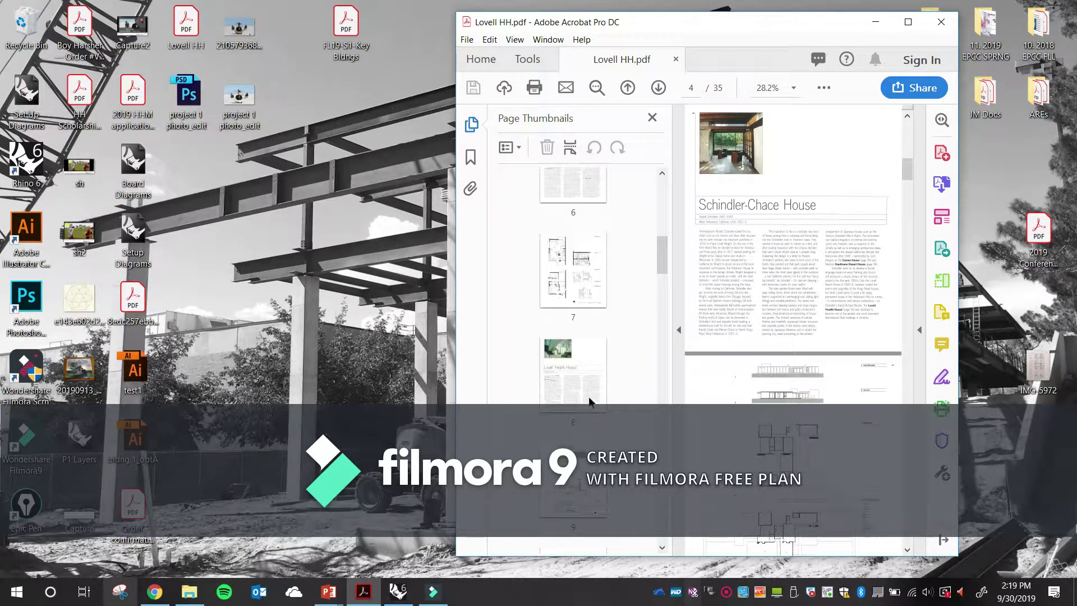
left_click(574, 363)
scroll(591, 341, "down", 3)
left_click(584, 356)
left_click(589, 282)
left_click(580, 378)
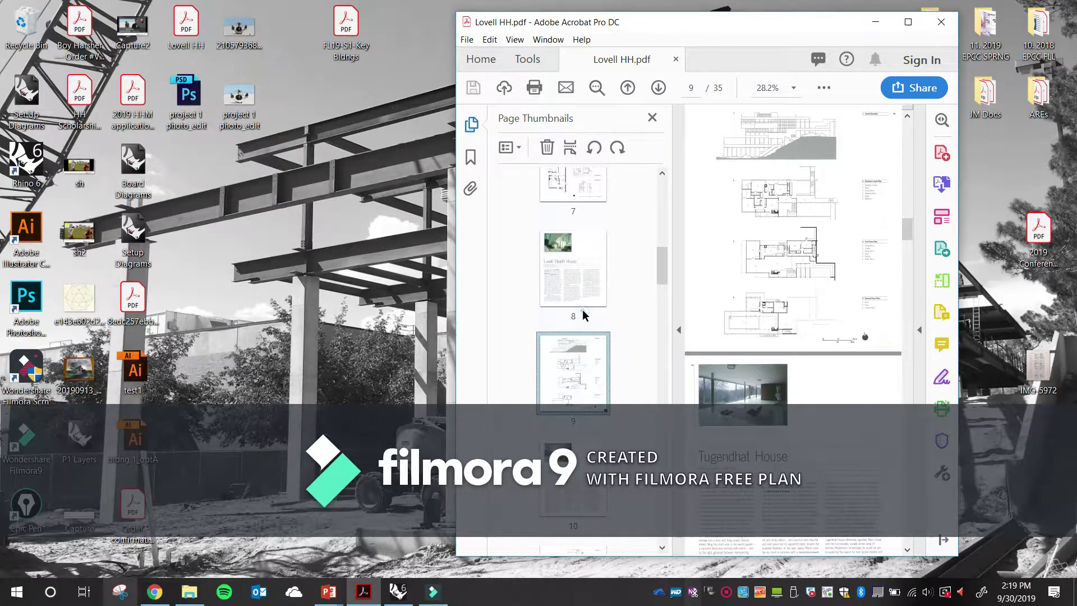
left_click(574, 290)
left_click(578, 356)
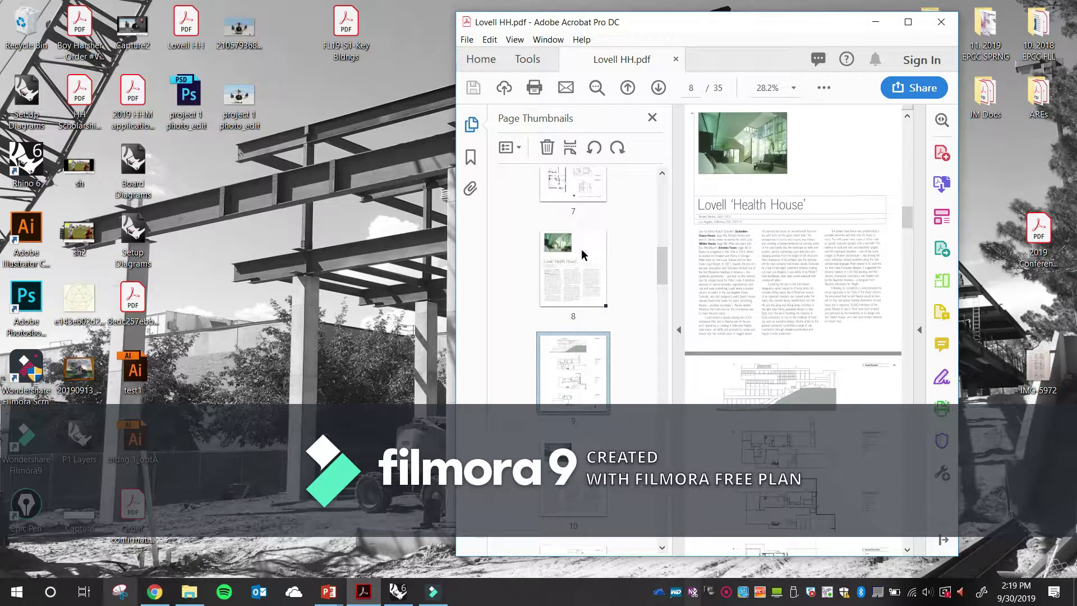
Delete pages 1 through 7, all those preceding the Lovell 'Health House' pages, from the document
left_click(572, 185)
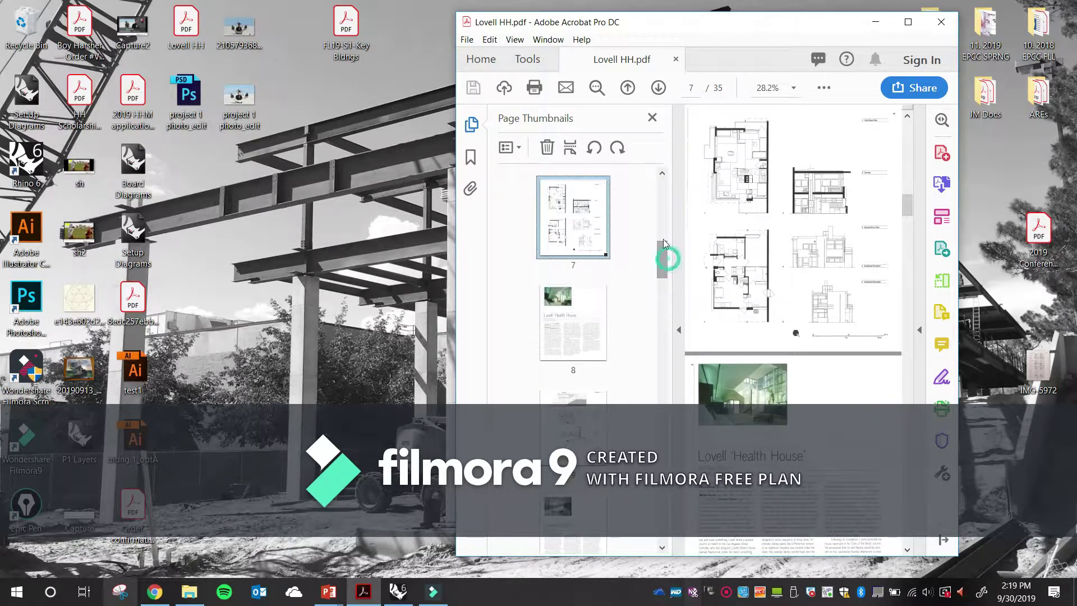
left_click_drag(661, 262, 662, 199)
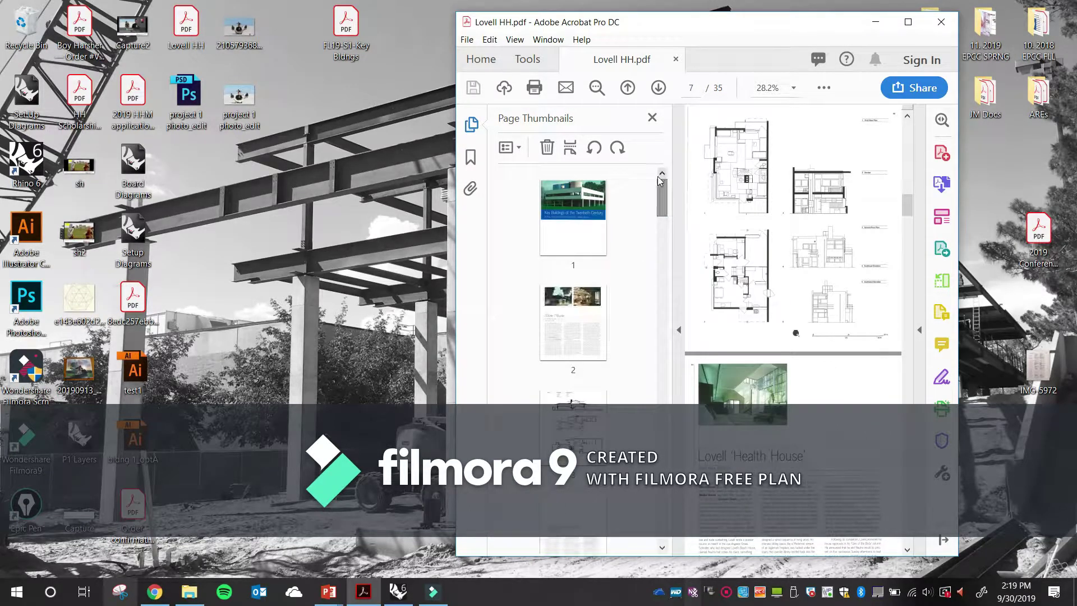
left_click(585, 208)
left_click_drag(665, 194, 673, 226)
left_click(582, 379)
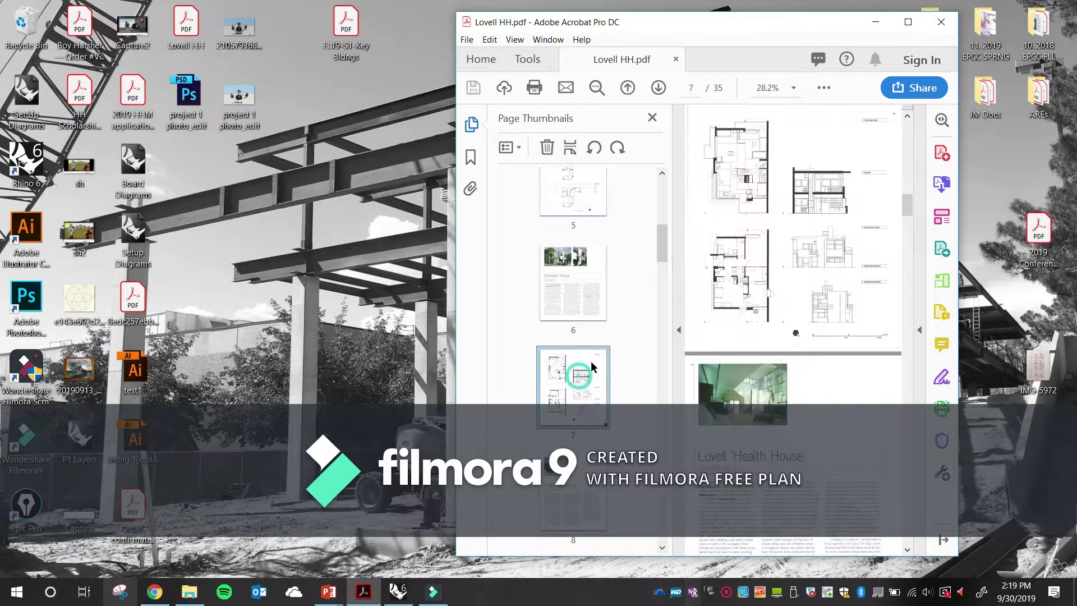
scroll(652, 259, "up", 6)
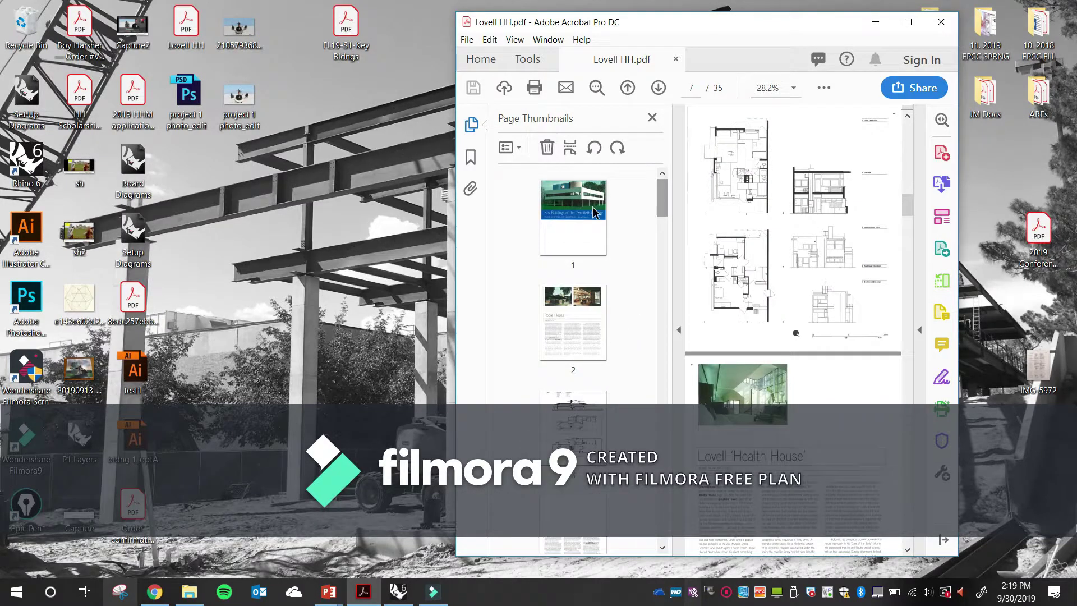
left_click(596, 214)
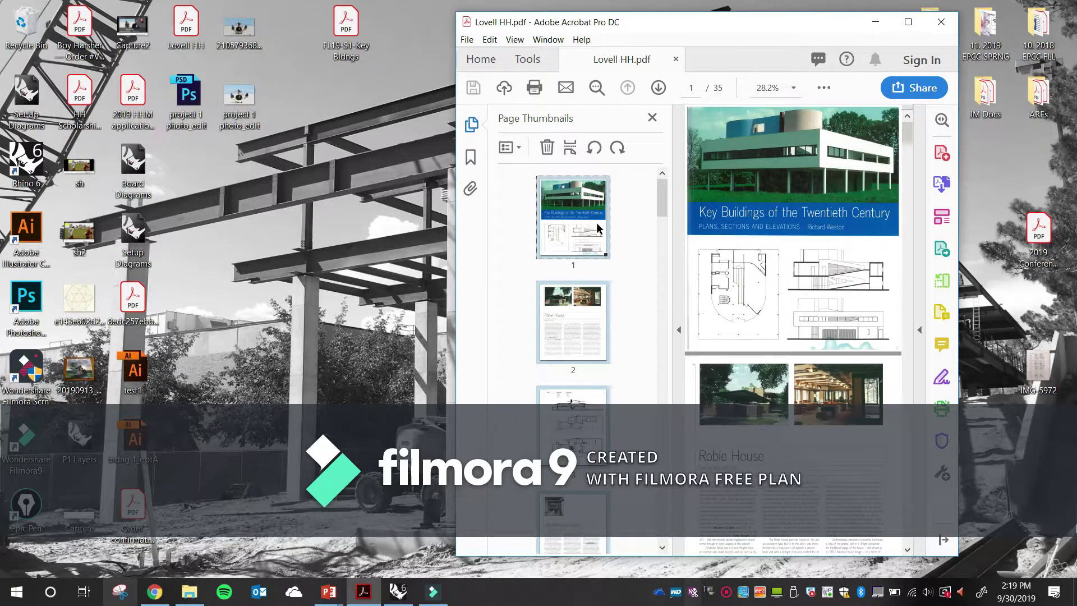
key("Delete")
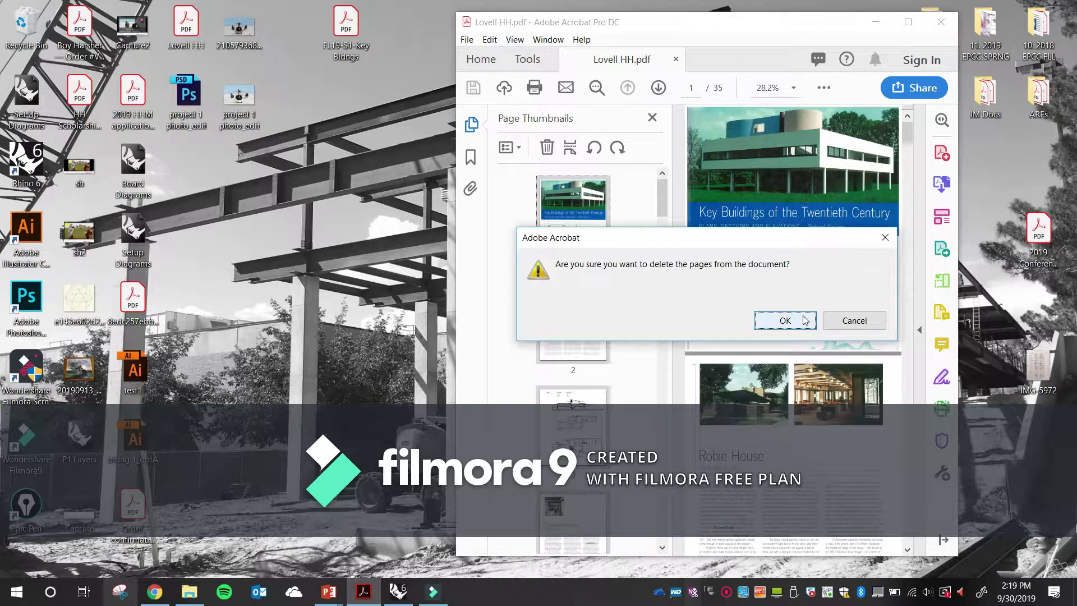
left_click(785, 321)
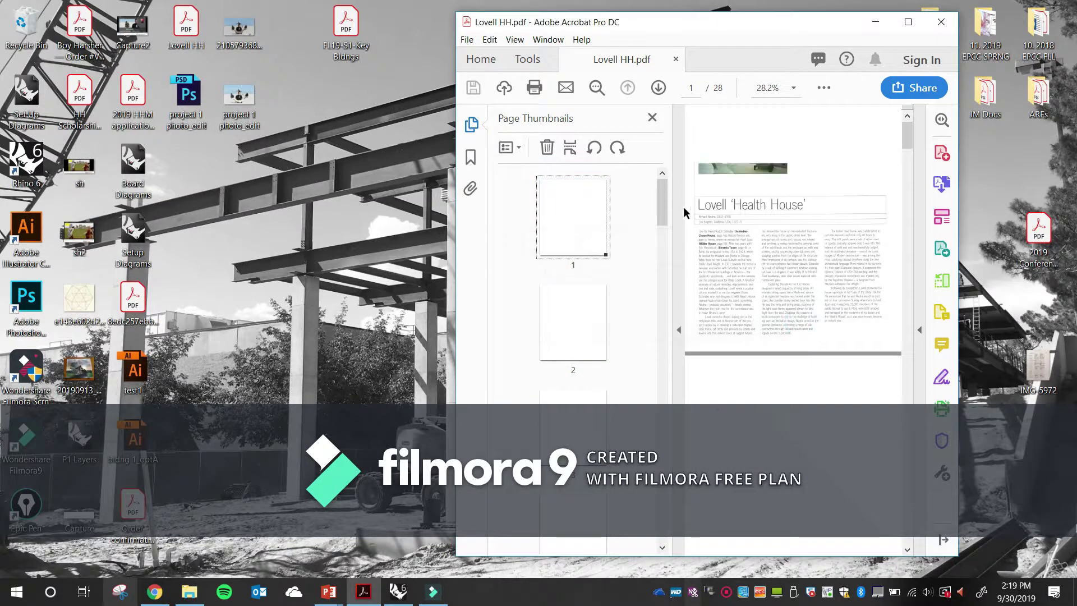
Delete pages 3 through 28, leaving only the two Lovell 'Health House' pages, and save the PDF
left_click(583, 318)
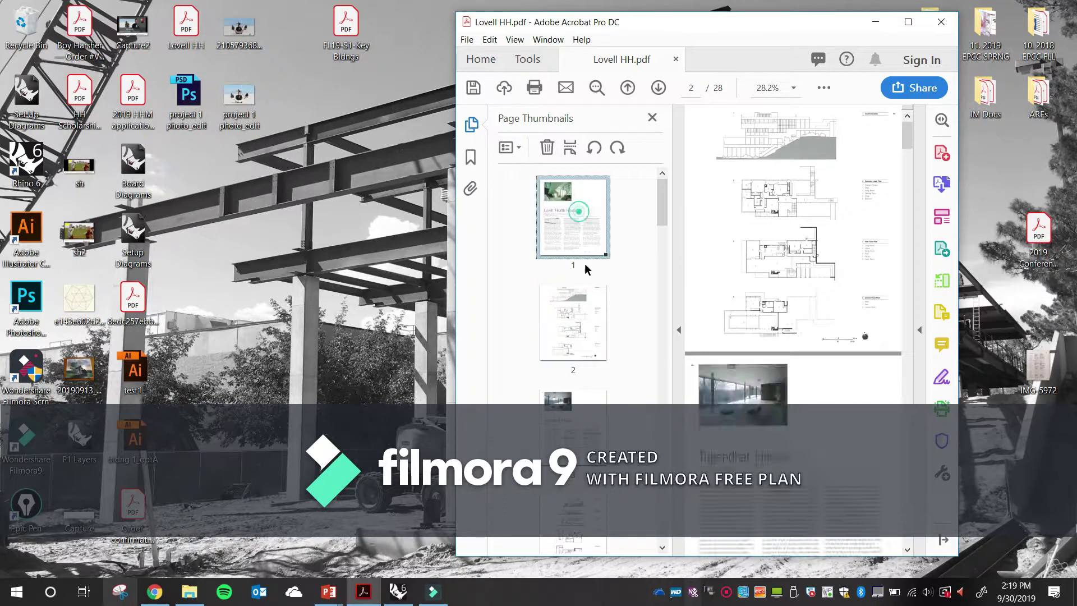
left_click(577, 218)
scroll(577, 382, "down", 2)
scroll(576, 352, "down", 7)
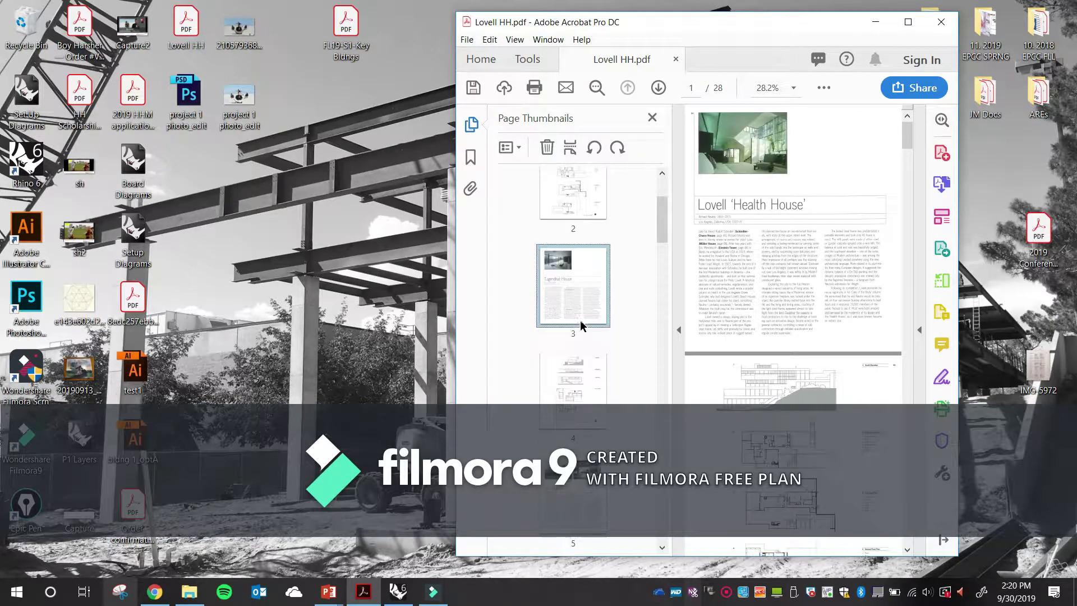
scroll(576, 354, "down", 15)
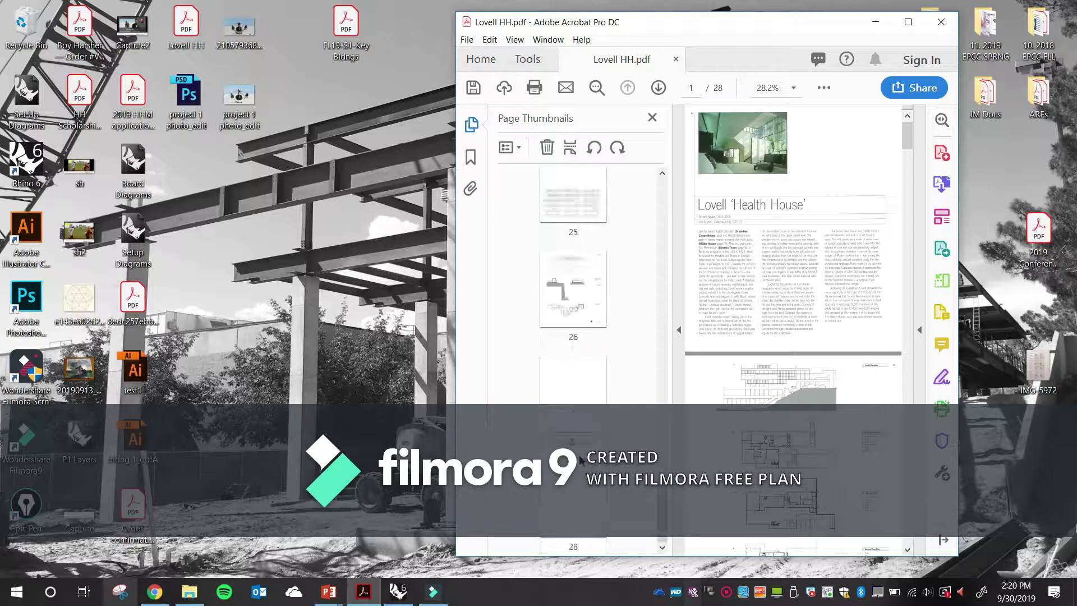
left_click(583, 498)
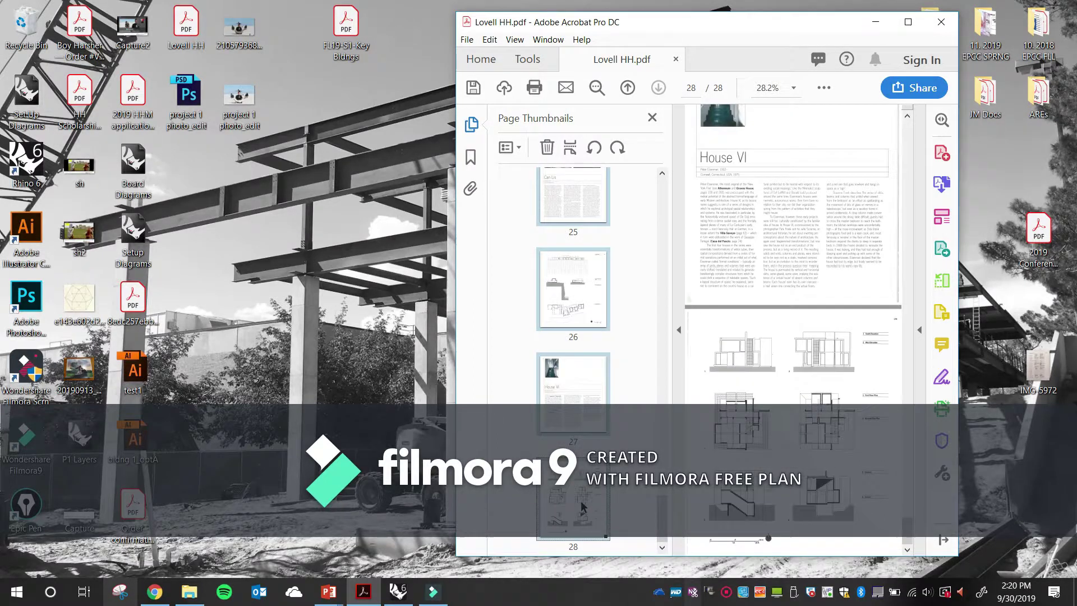
key("Delete")
left_click(784, 318)
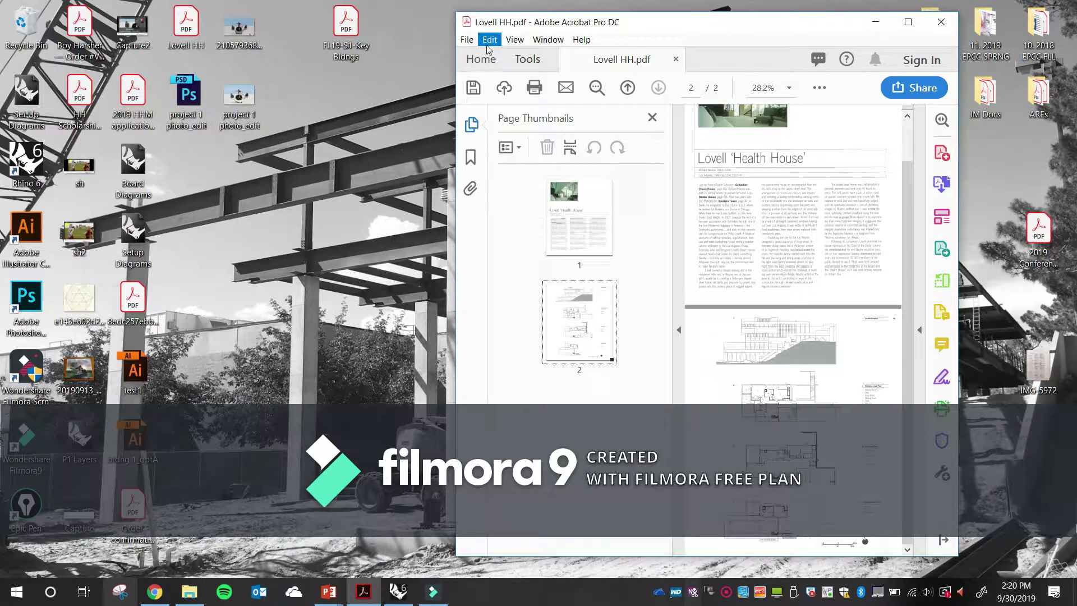
left_click(467, 40)
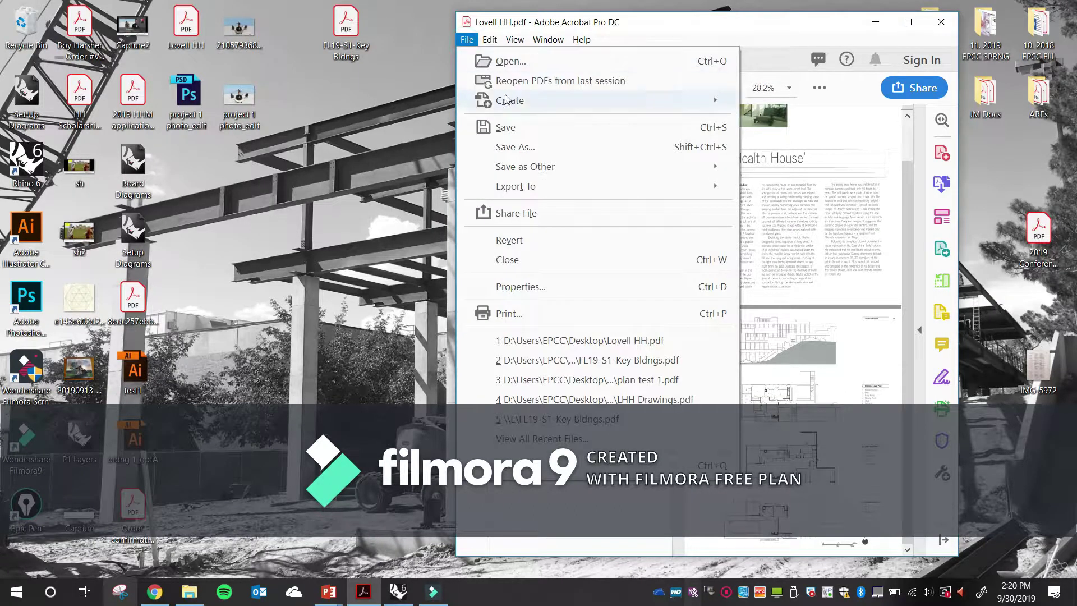
left_click(515, 129)
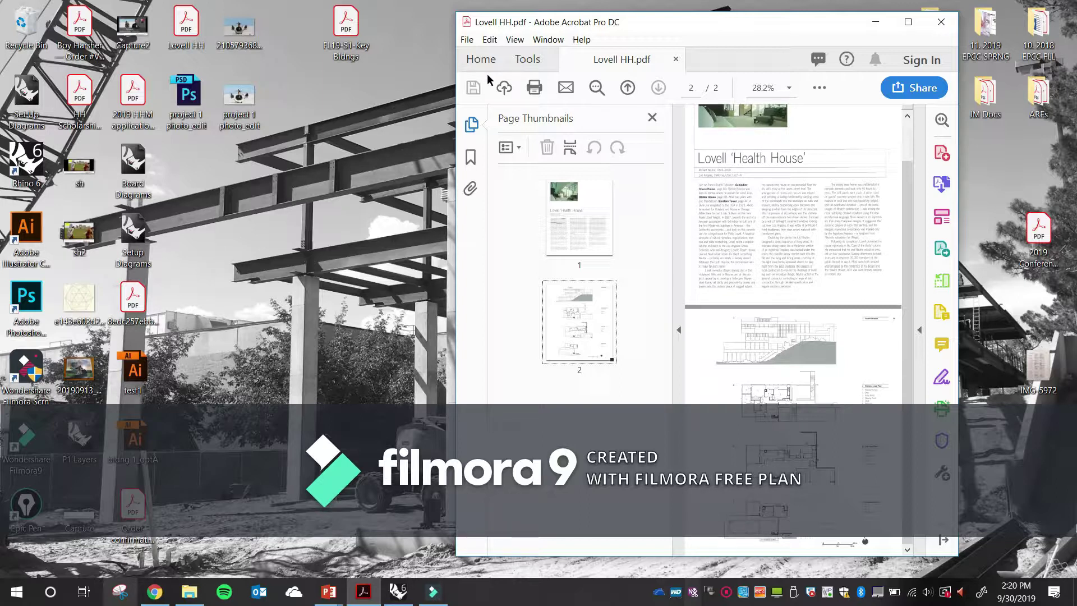
Export the PDF pages as JPEG images to the Desktop with the file name Lovell HH
left_click(468, 40)
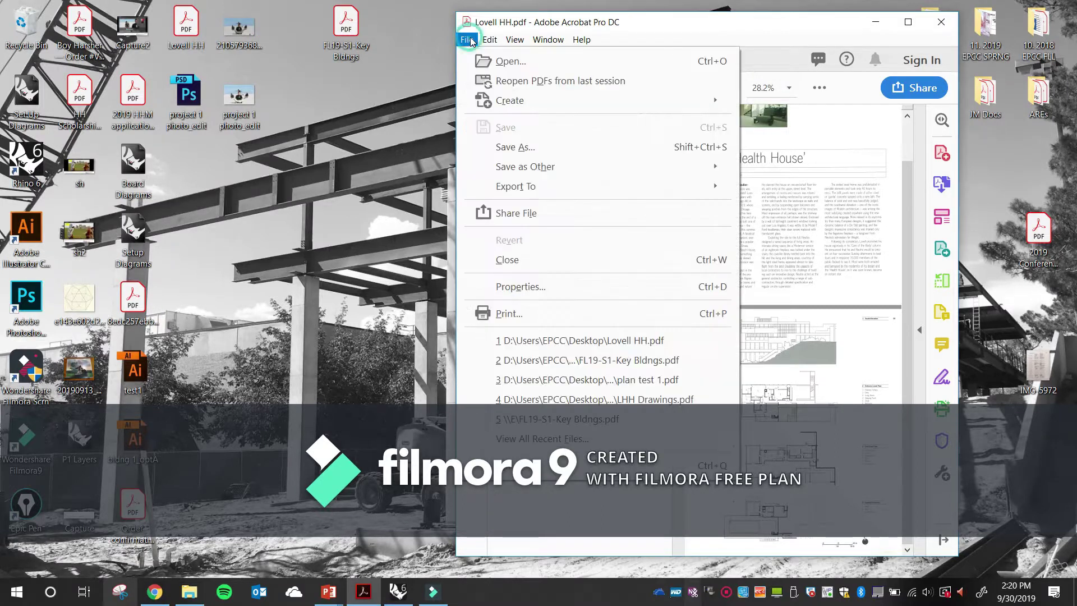
mouse_move(489, 38)
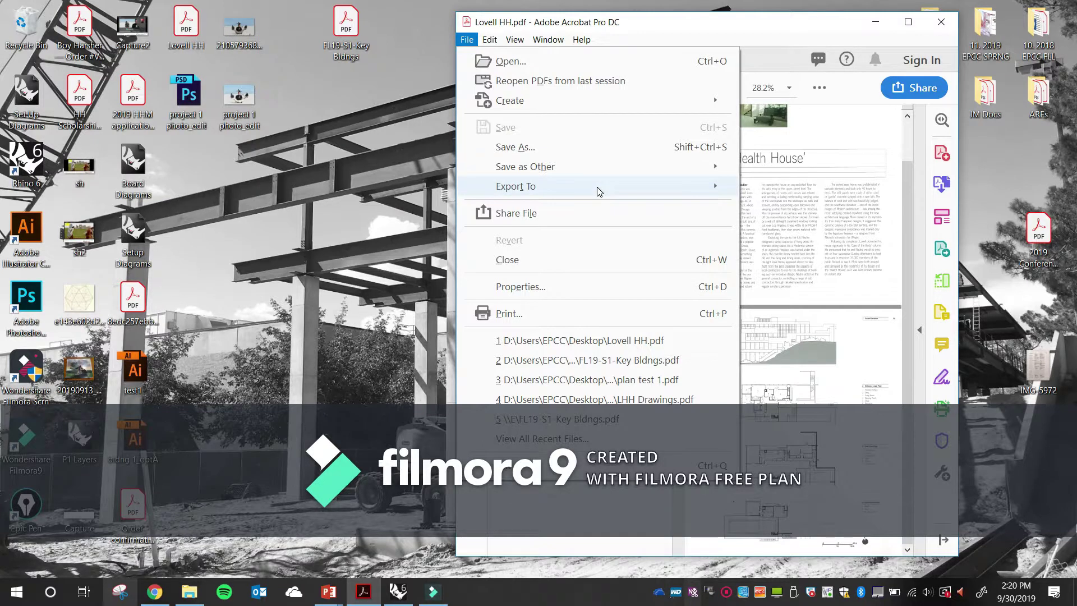
mouse_move(601, 190)
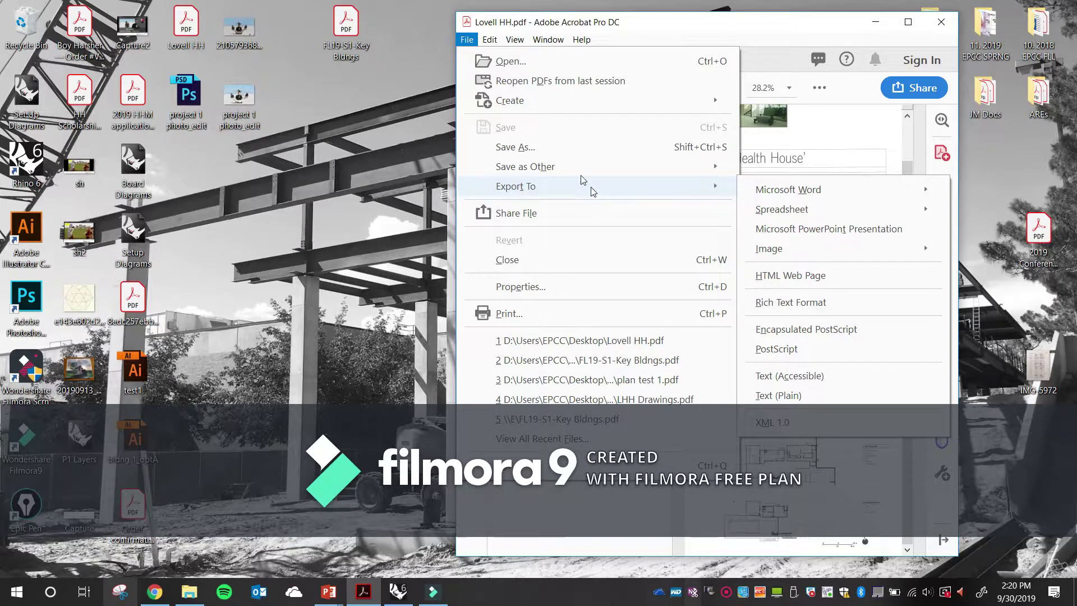
left_click(468, 39)
left_click(467, 40)
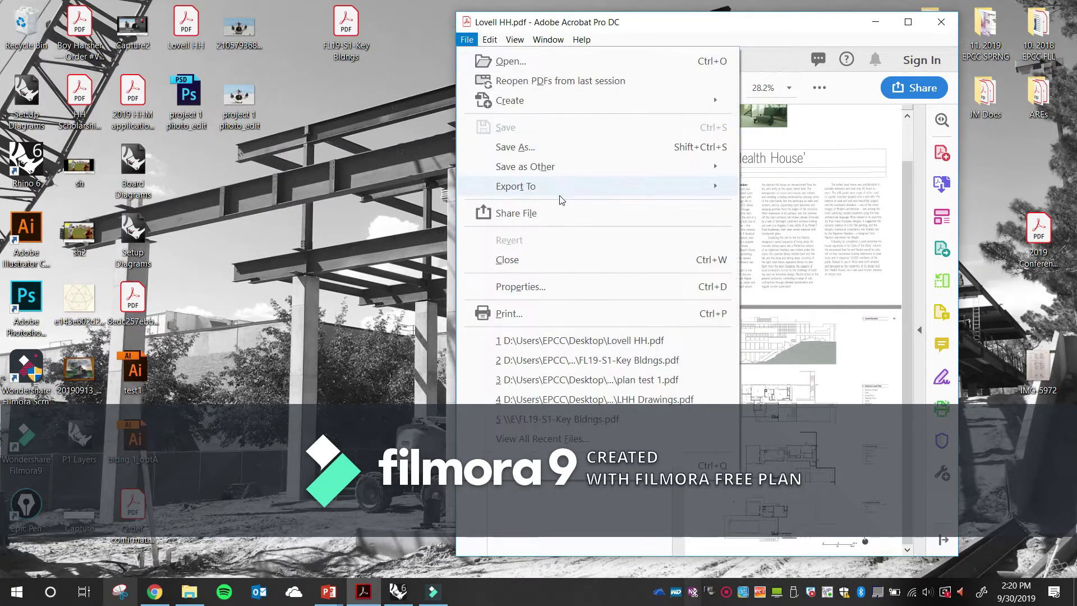
mouse_move(562, 194)
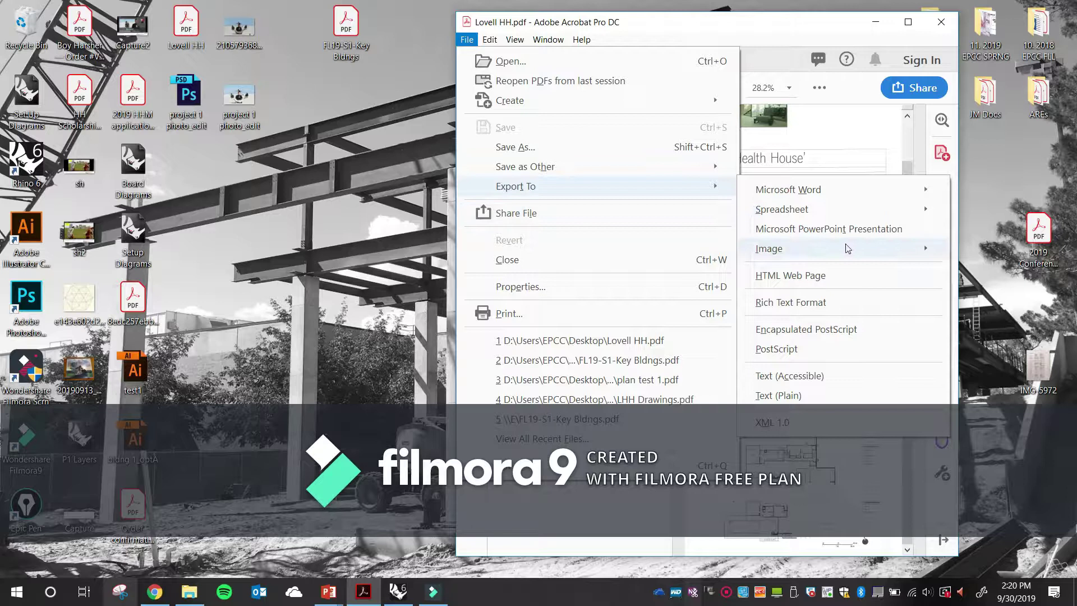
mouse_move(854, 258)
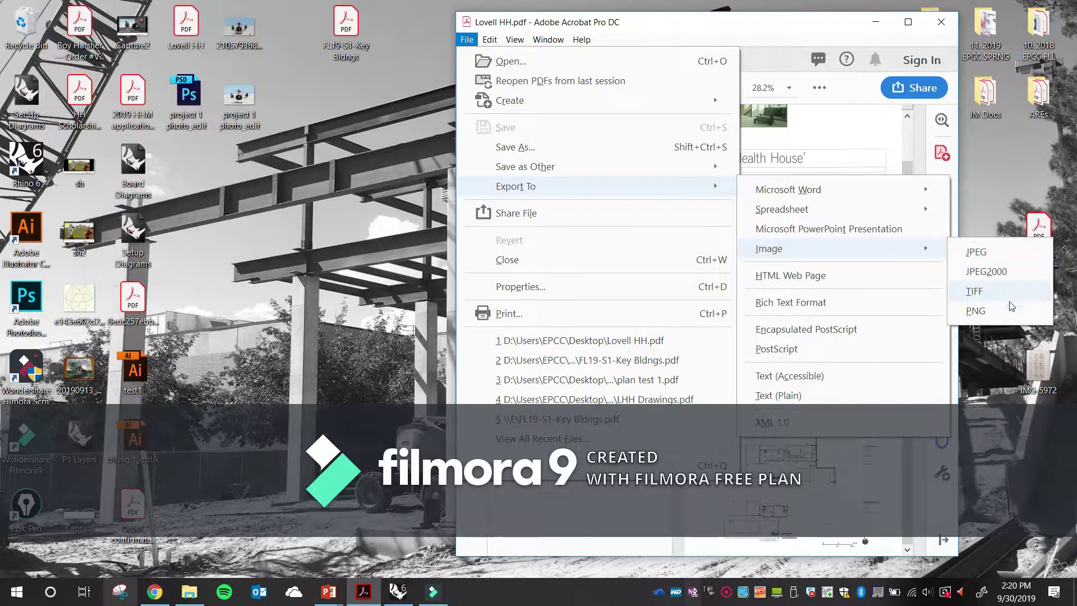
left_click(994, 254)
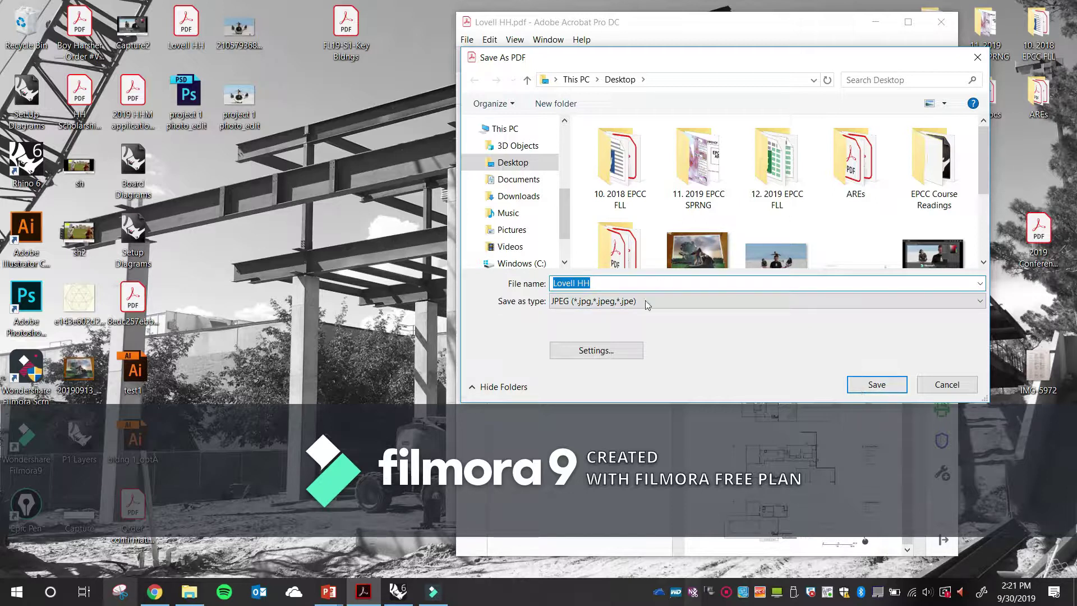
left_click(582, 303)
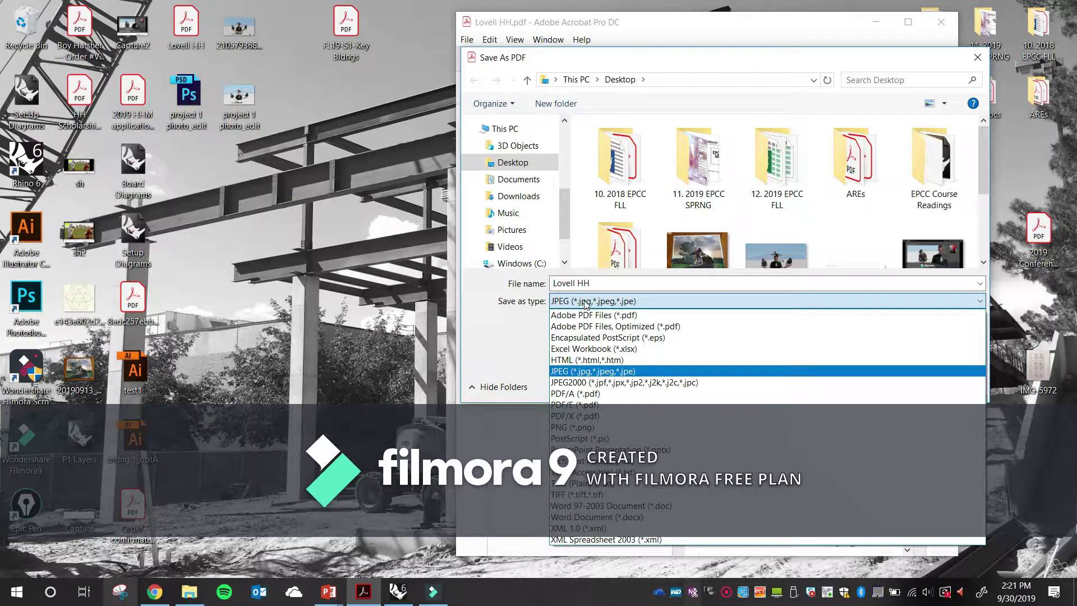
left_click(584, 302)
left_click(876, 384)
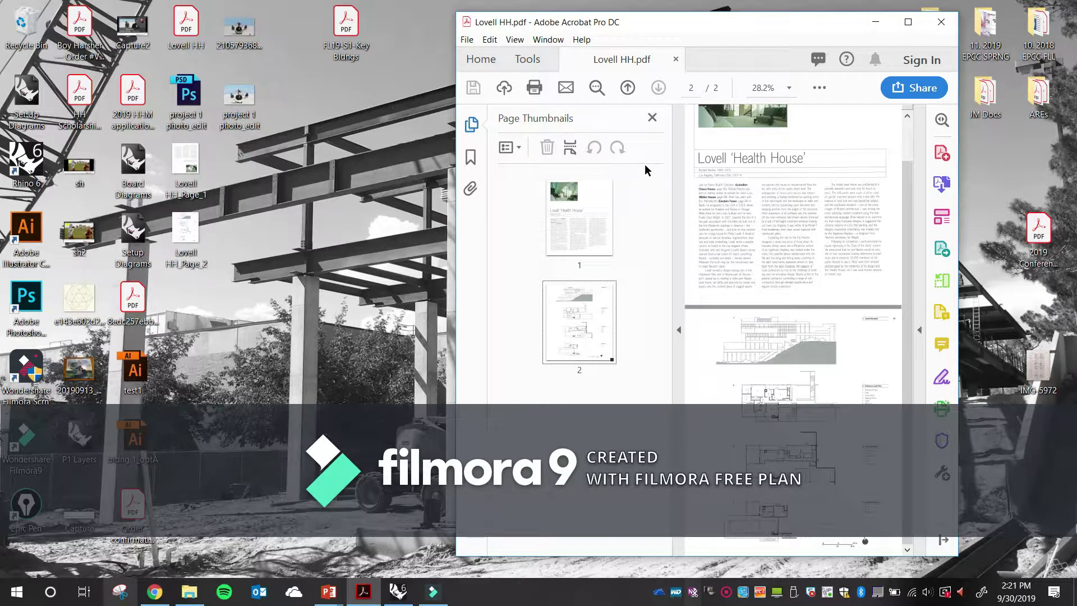
Check the two exported Lovell HH page images on the Desktop and close the Lovell HH PDF
left_click(186, 164)
left_click(186, 234)
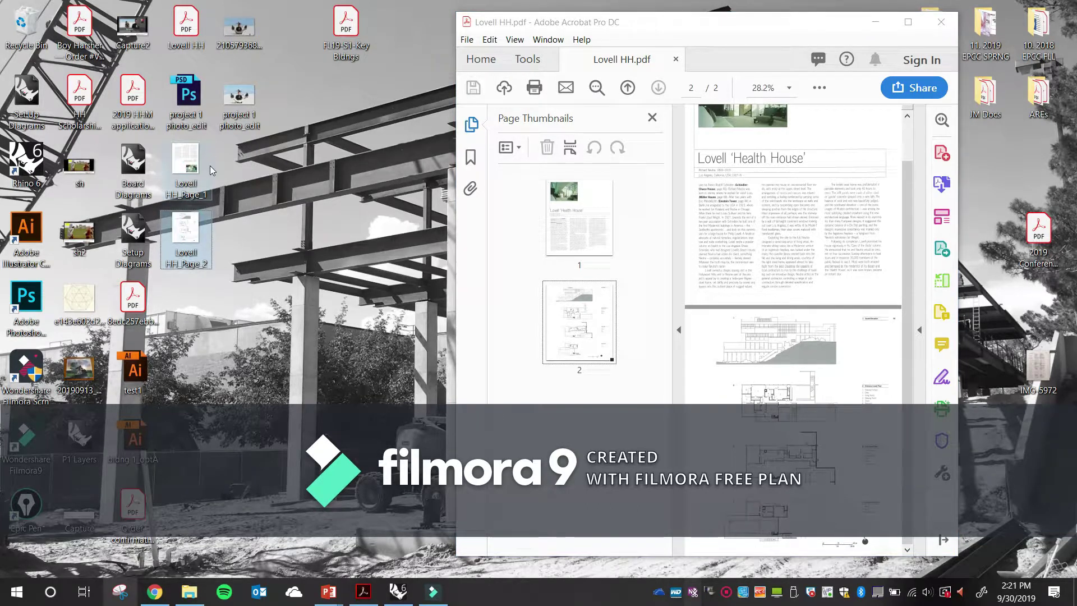
left_click(951, 22)
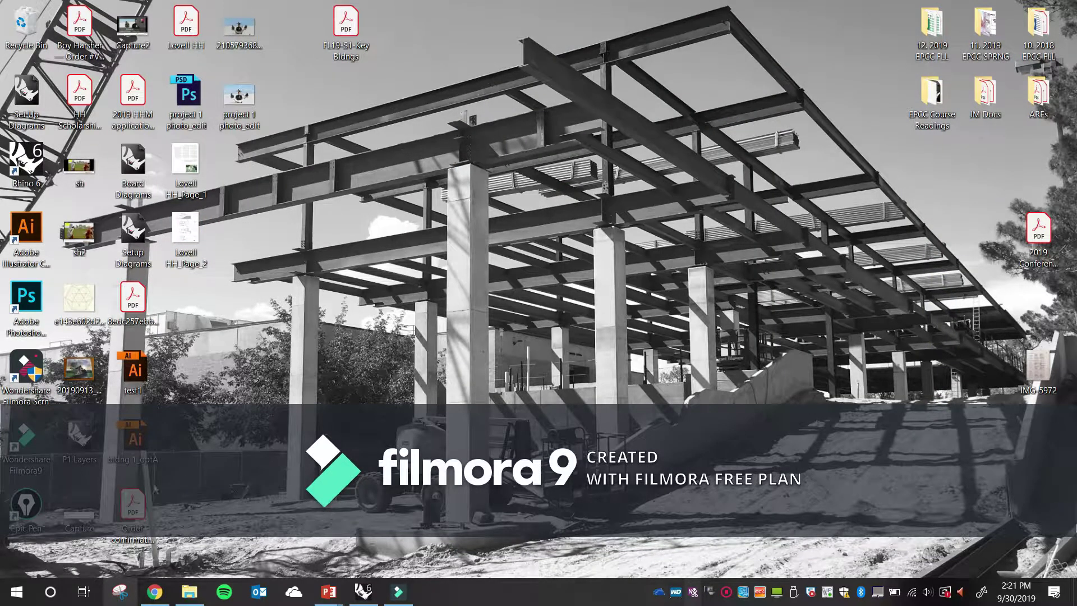
Open LHH Drawings.pdf from the LHH Drawings folder inside Digital Scale and show its pages in Organize Pages
left_click(194, 592)
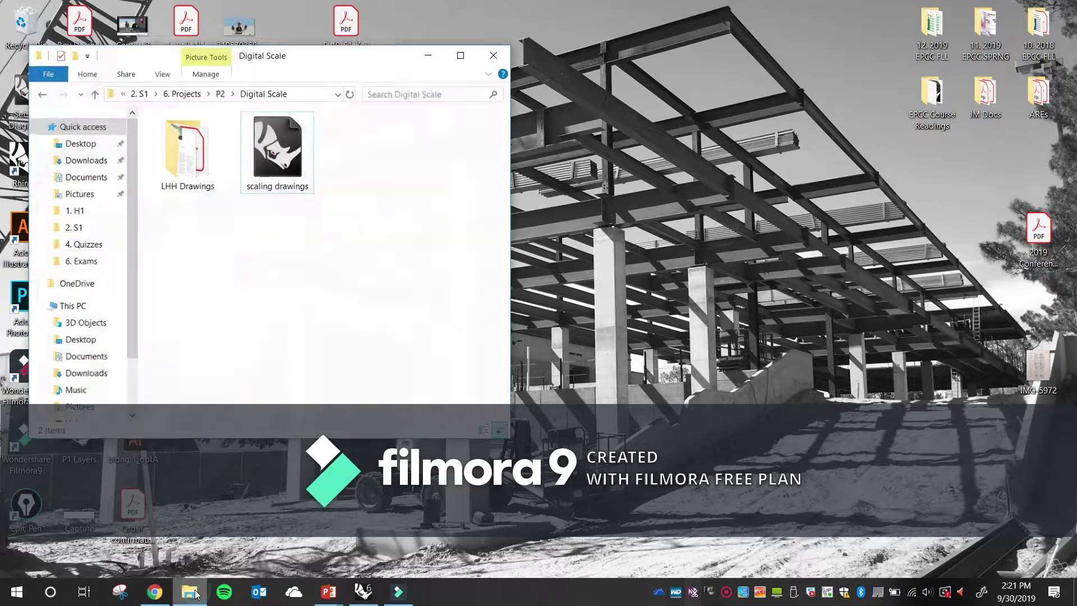
double_click(218, 138)
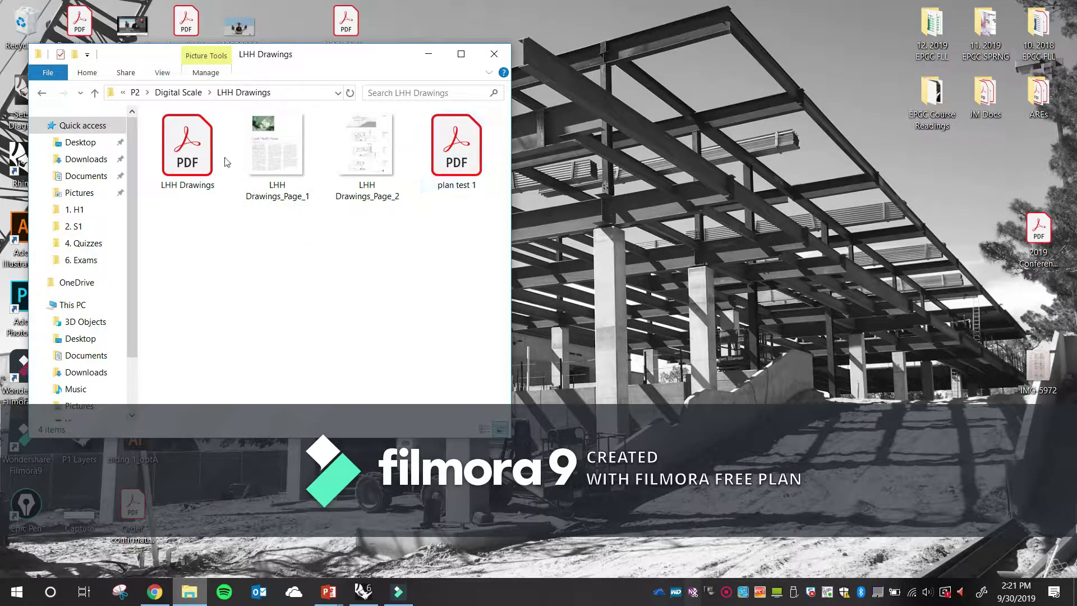
double_click(223, 162)
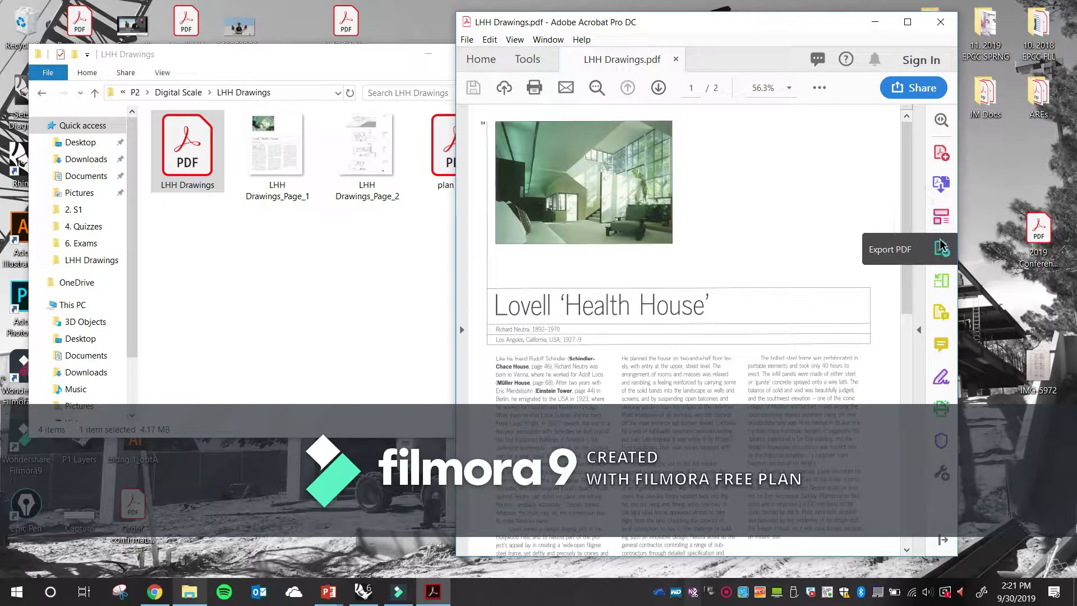
left_click(942, 282)
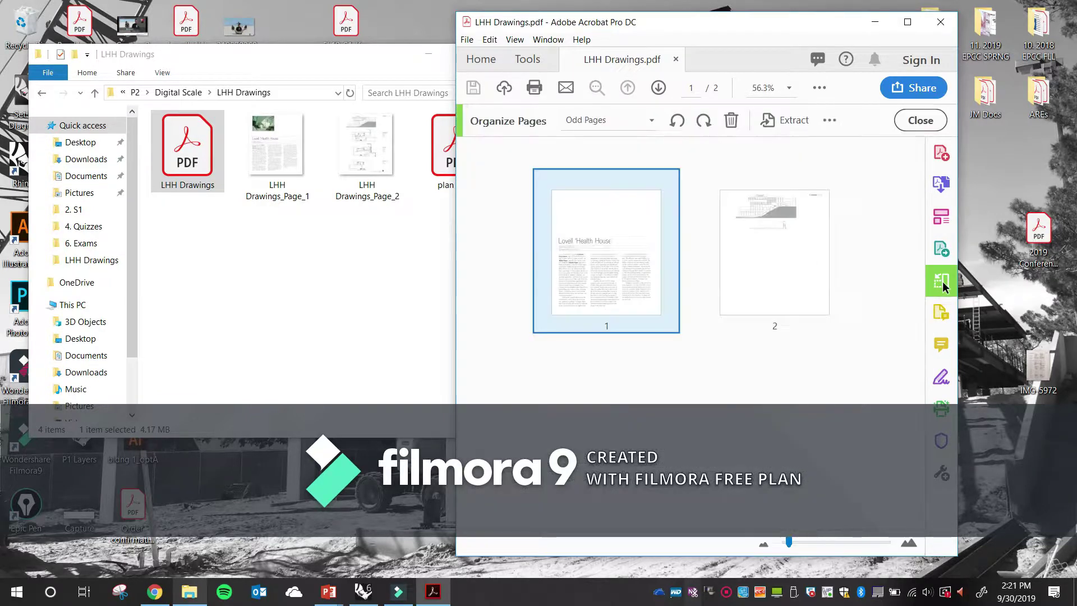
left_click_drag(960, 263, 1008, 263)
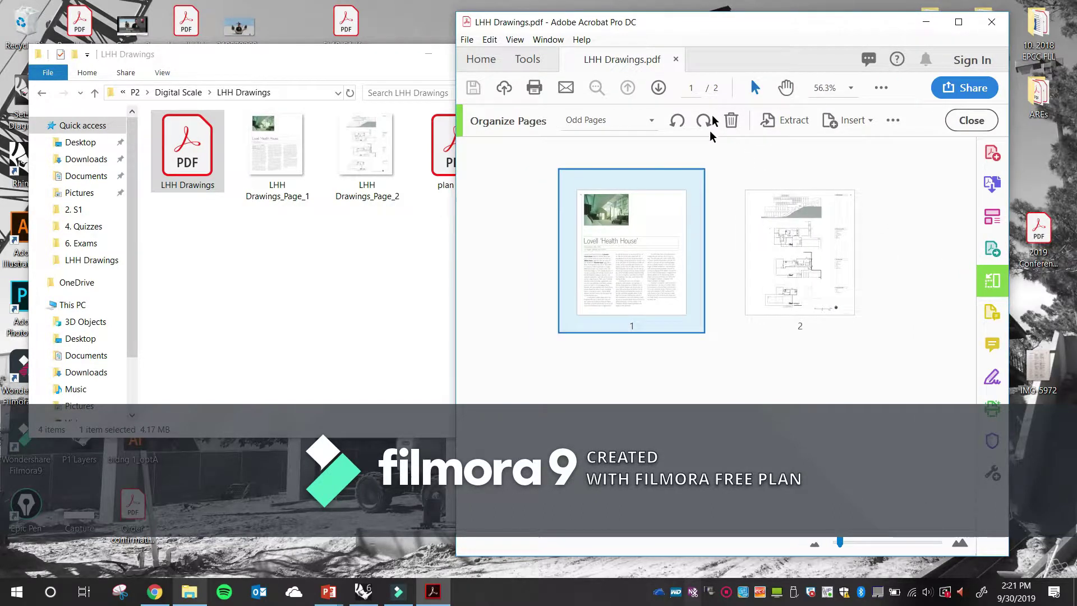
Examine the text page and the drawings page of LHH Drawings.pdf, and close the document
left_click(796, 241)
left_click(637, 237)
mouse_move(629, 249)
left_mouse_down()
mouse_move(760, 261)
mouse_move(649, 252)
left_mouse_up()
left_click(685, 24)
mouse_move(663, 186)
left_click(992, 22)
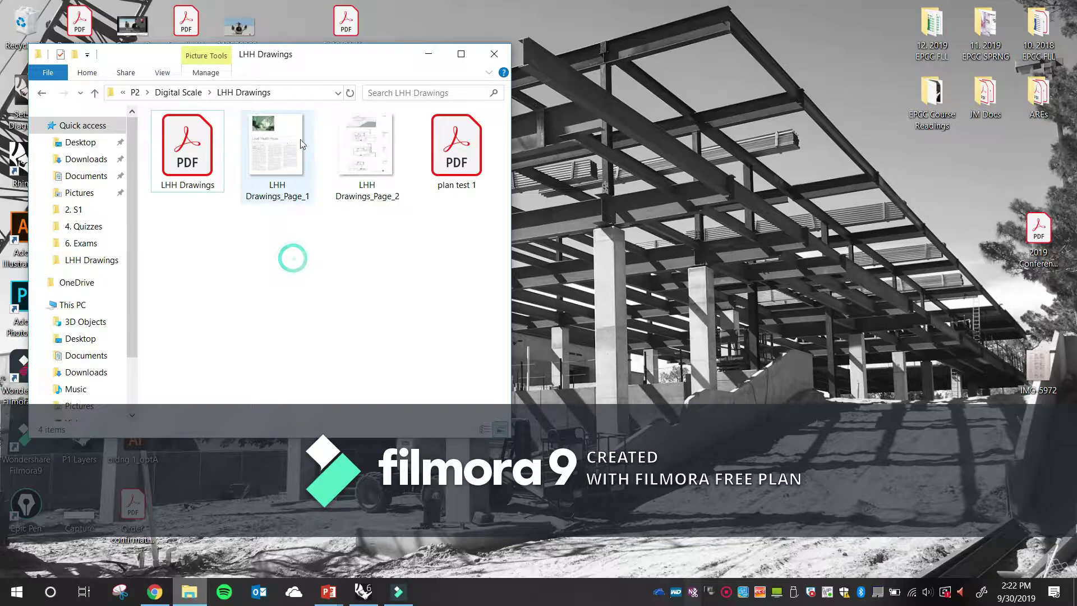
Move the LHH Drawings folder window aside and view the Desktop images Lovell HH_Page_1 and Lovell HH_Page_2 in separate windows
left_click(281, 139)
left_click_drag(316, 61, 670, 63)
left_click(191, 167)
double_click(192, 166)
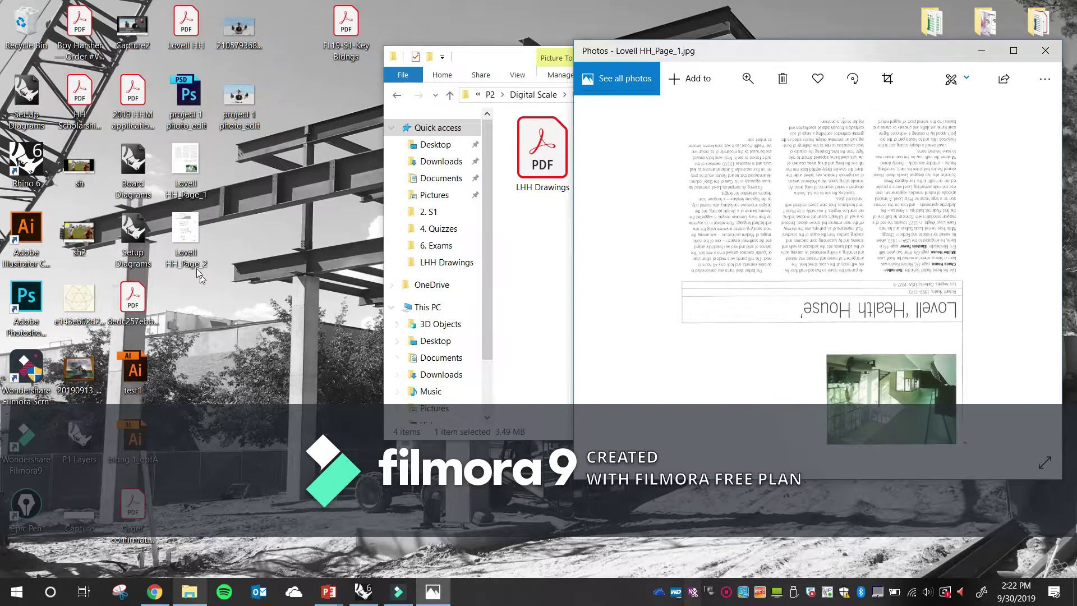
double_click(191, 263)
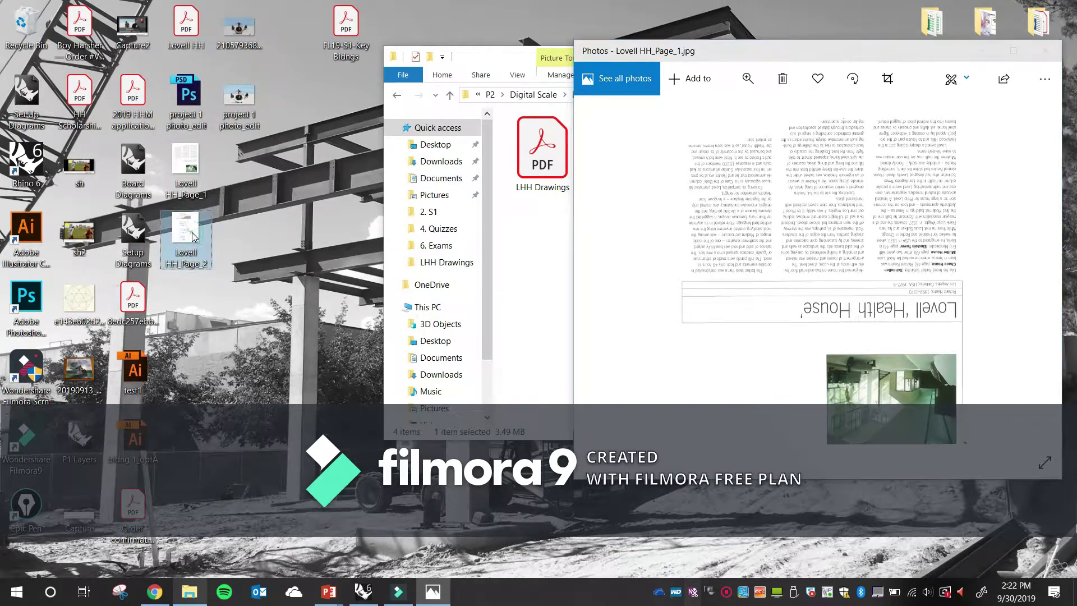
left_click_drag(856, 53, 507, 120)
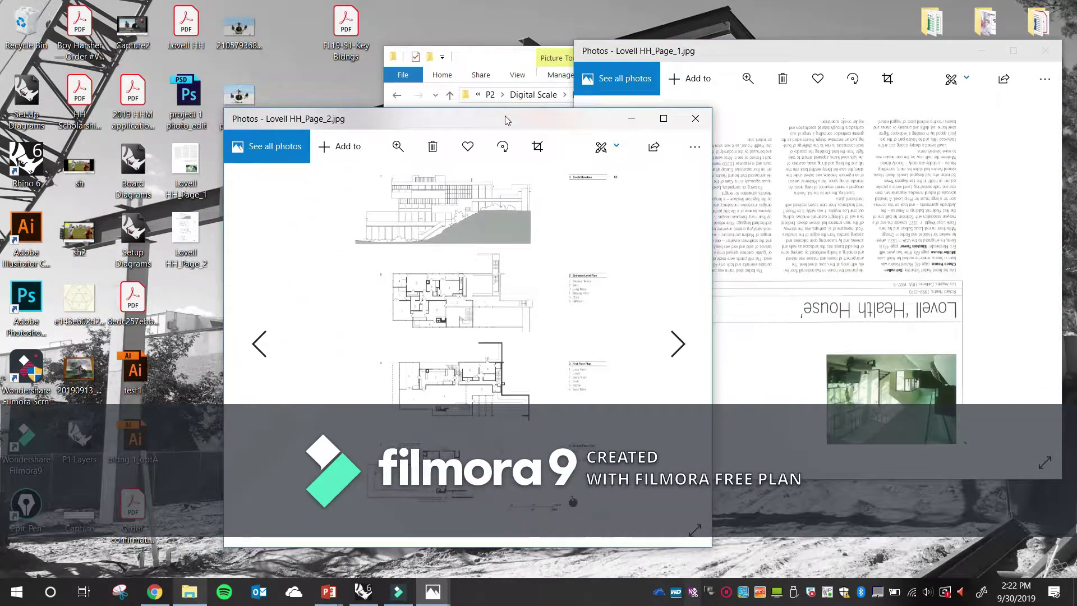
left_click(823, 53)
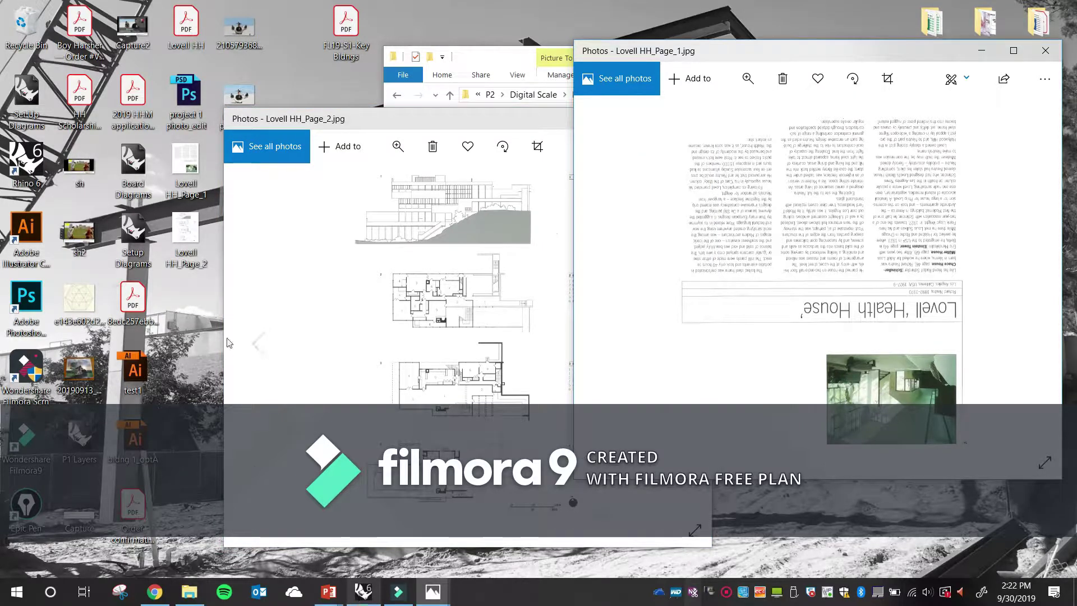
left_click(196, 312)
Launch Rhino 6, dismiss the start screen to get an empty model, and maximize the Top viewport
double_click(26, 163)
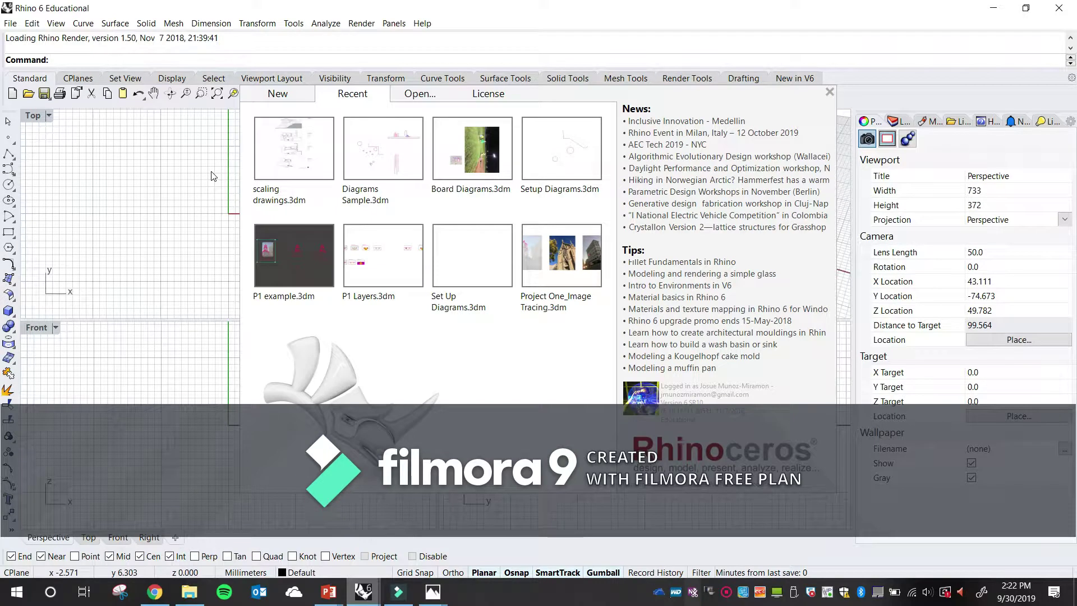
left_click(213, 176)
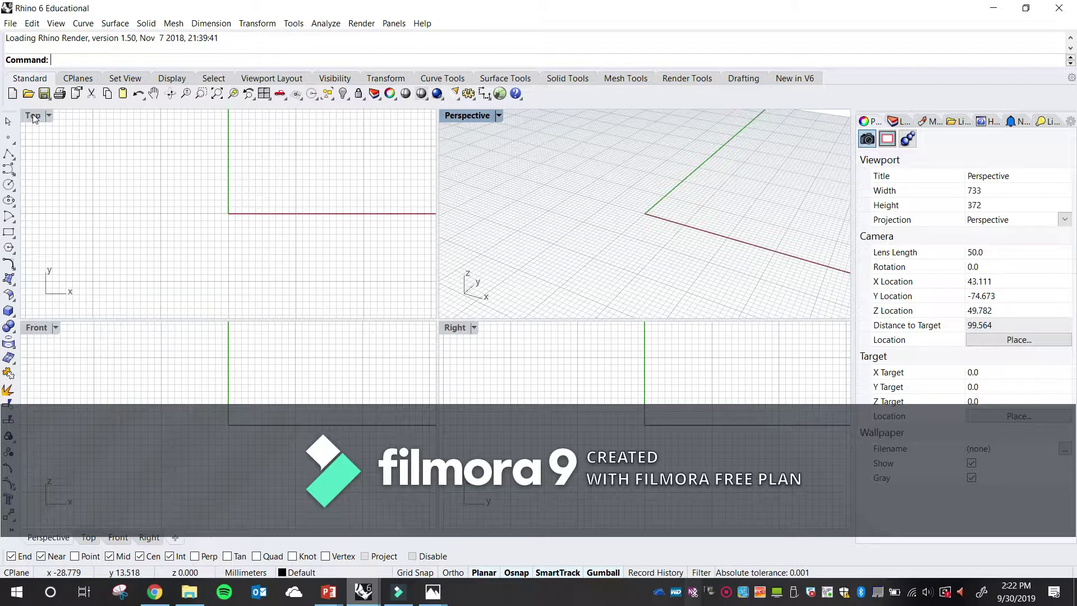
left_click(100, 196)
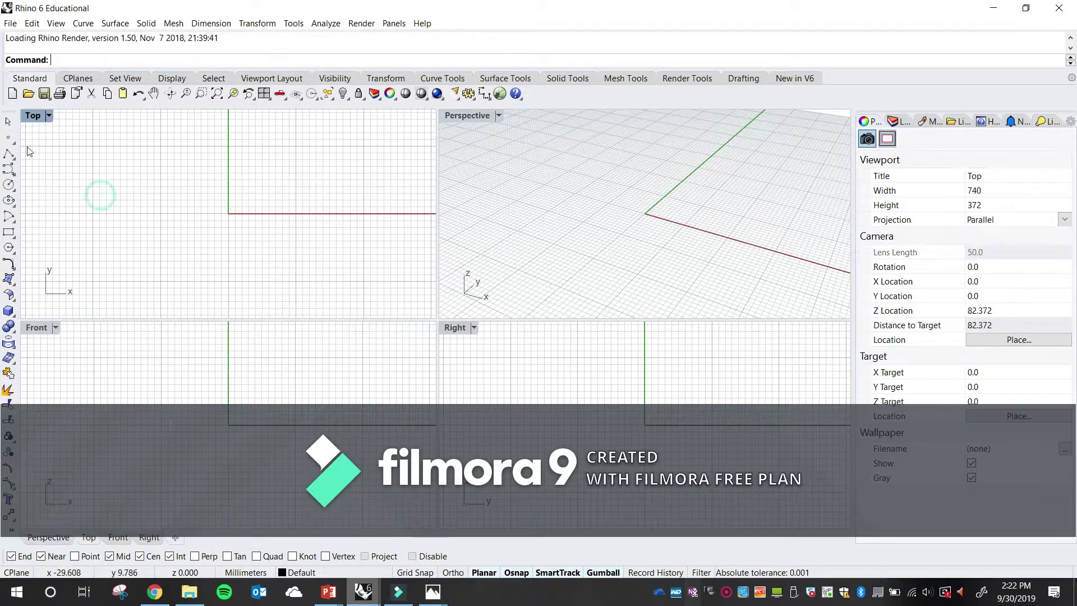
double_click(32, 116)
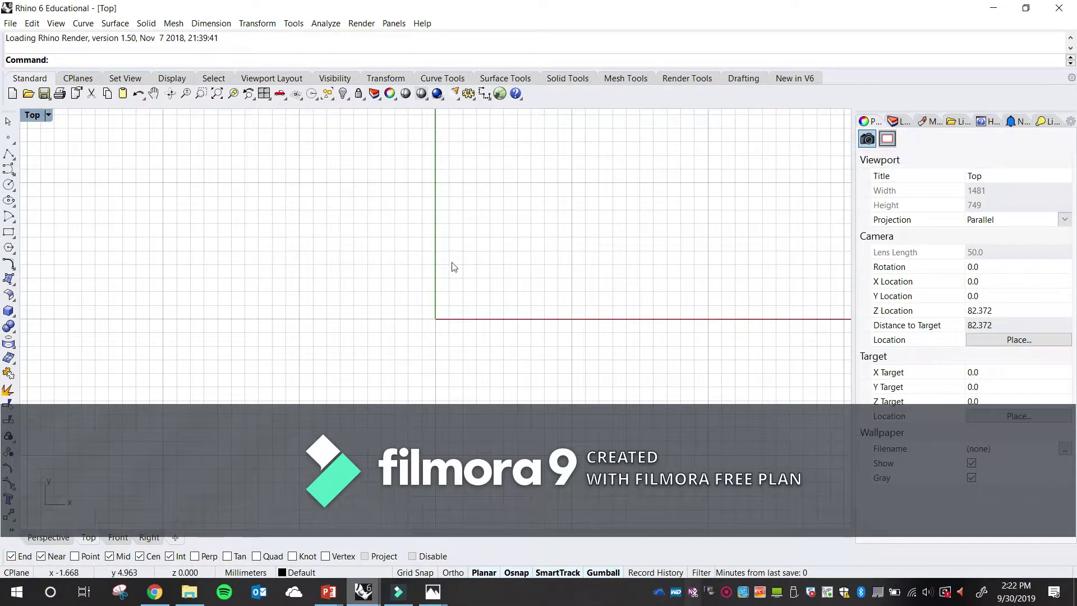
double_click(44, 116)
scroll(346, 224, "down", 20)
right_click_drag(374, 259, 385, 339)
scroll(374, 277, "up", 8)
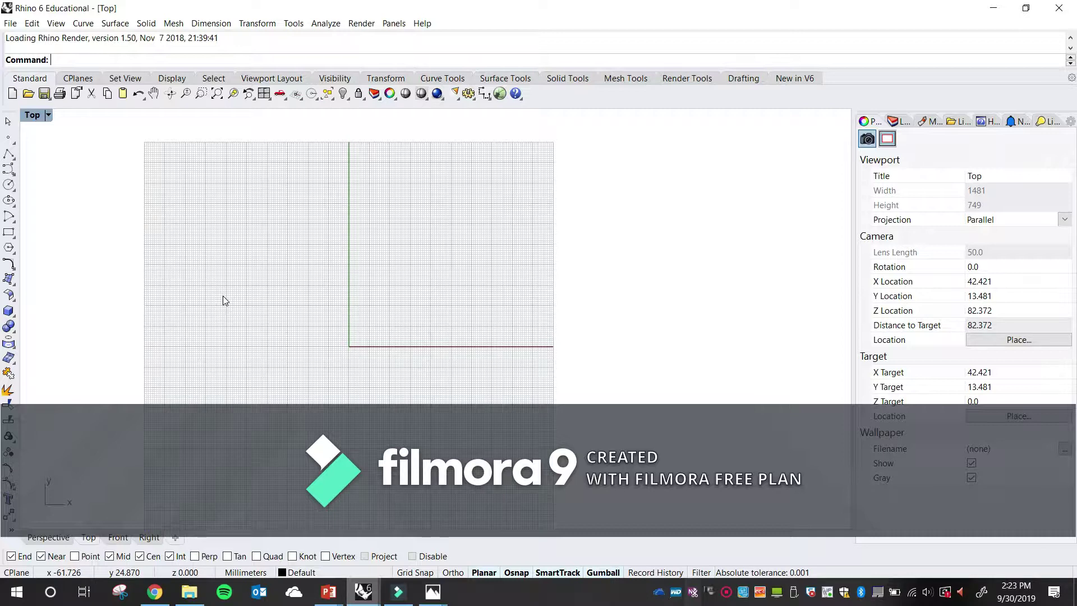
Set the model units to Feet and the distance display to Feet & Inches
type("Units")
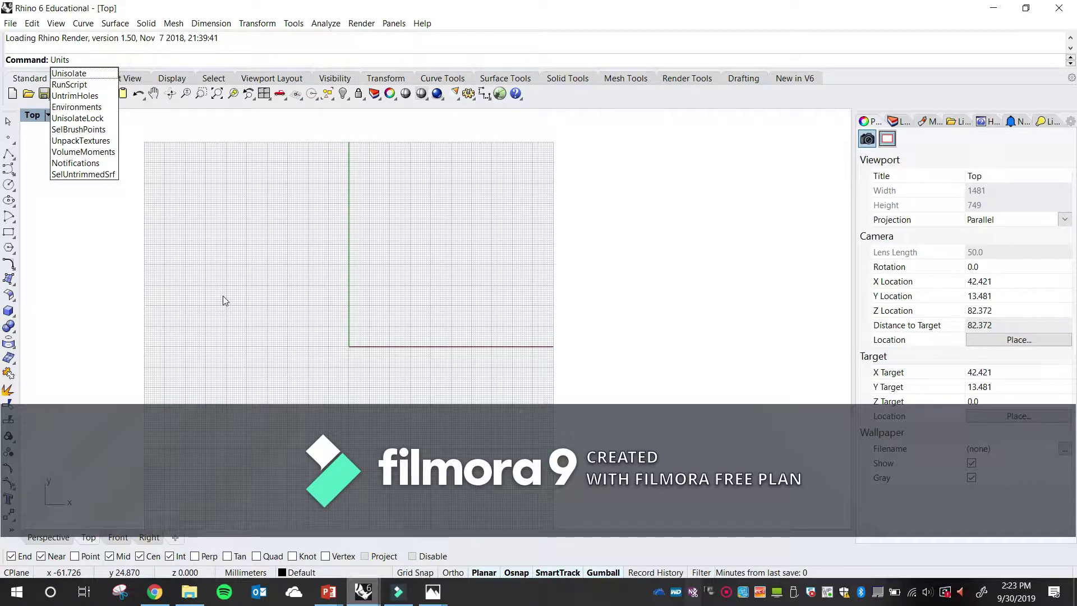
key("Return")
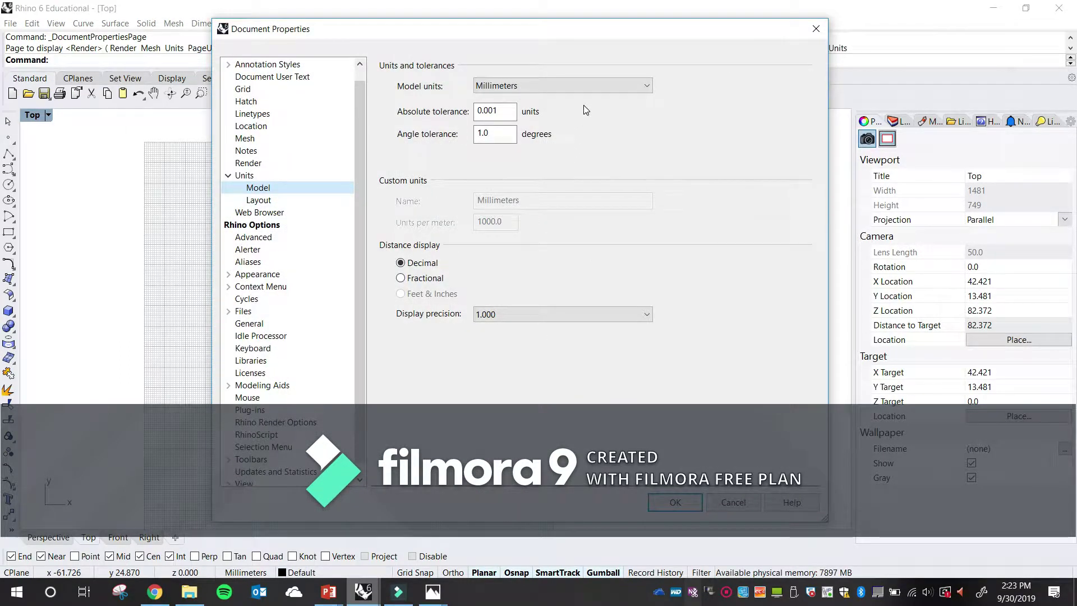
left_click(554, 85)
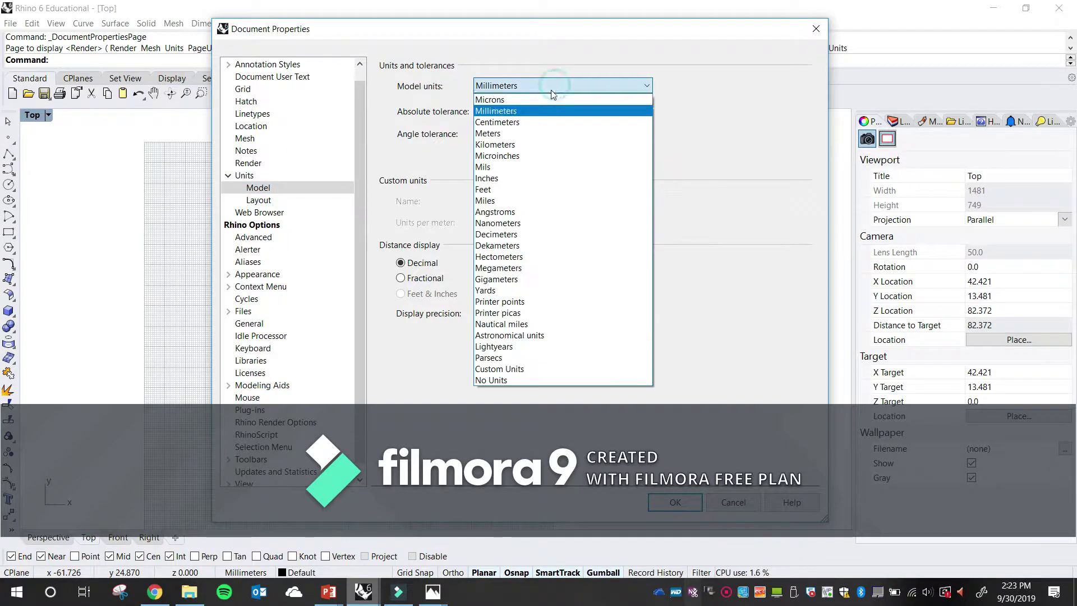
left_click(526, 40)
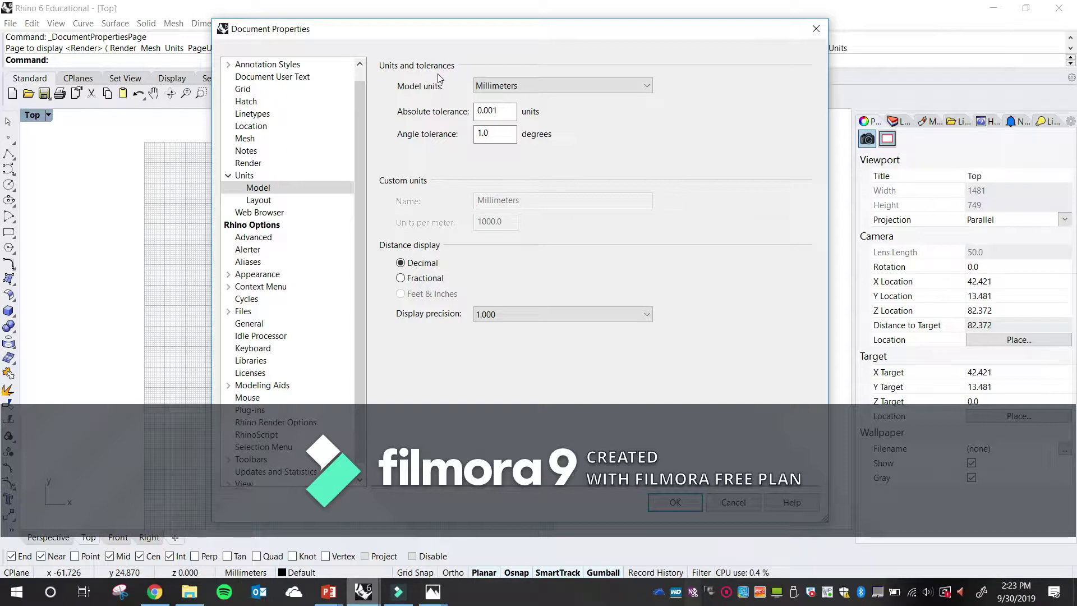
left_click(526, 85)
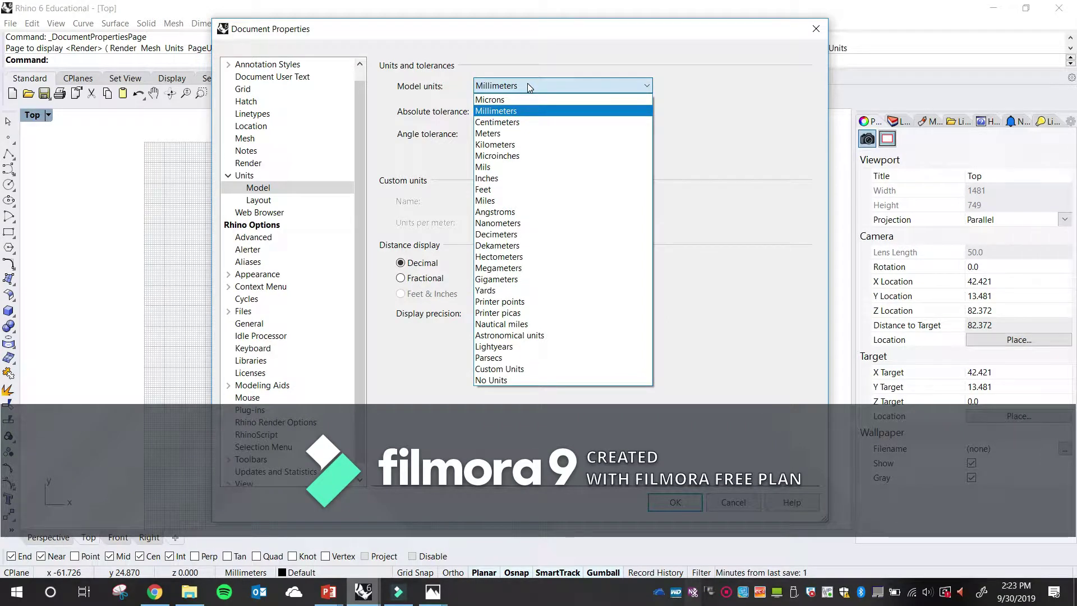
left_click(503, 190)
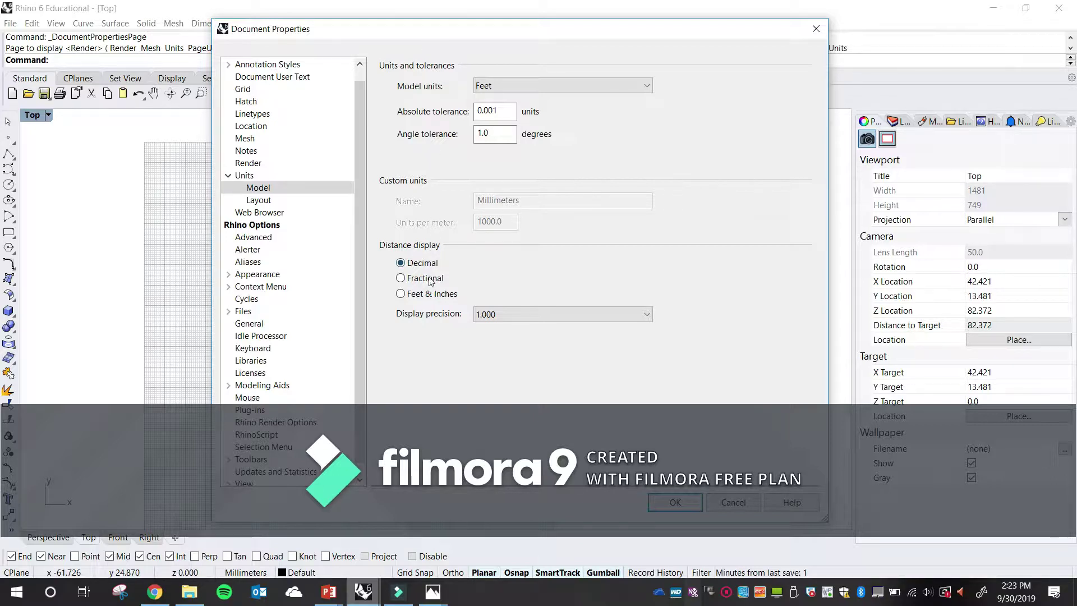
left_click(433, 296)
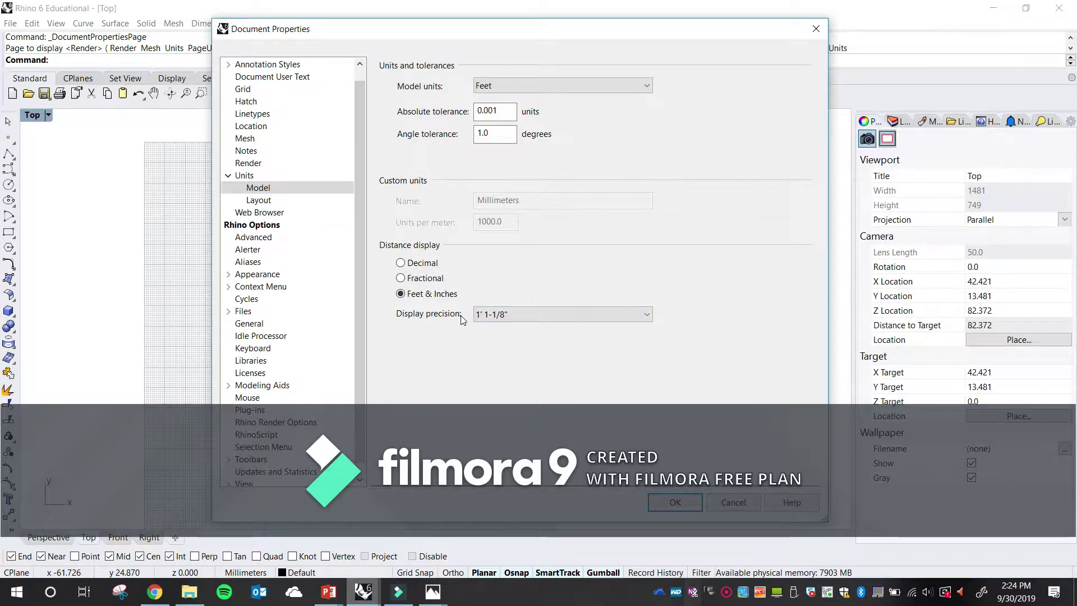
left_click(490, 318)
left_click(490, 318)
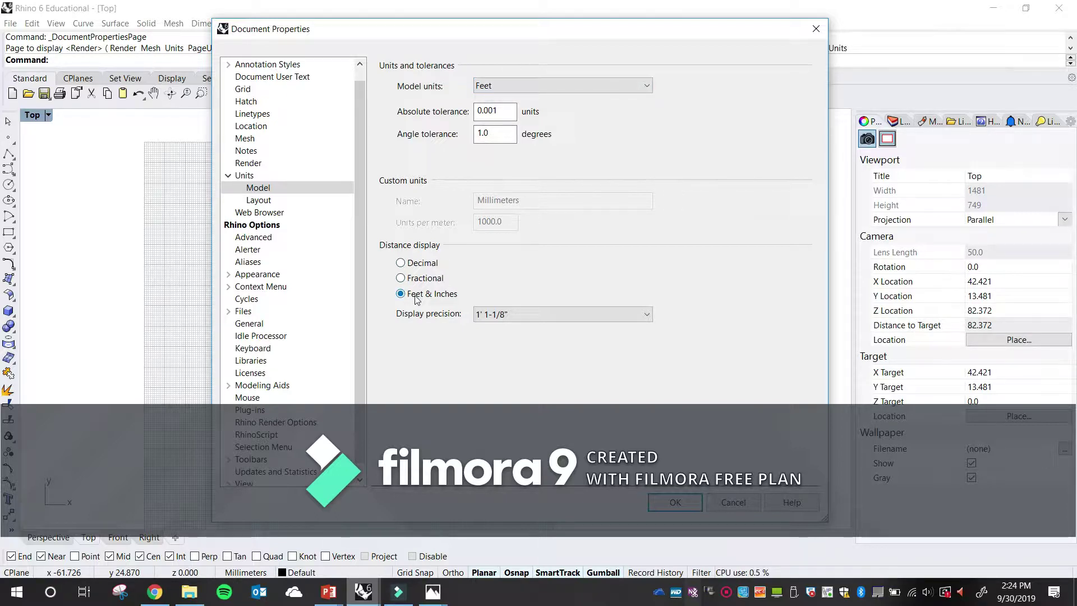
left_click(676, 502)
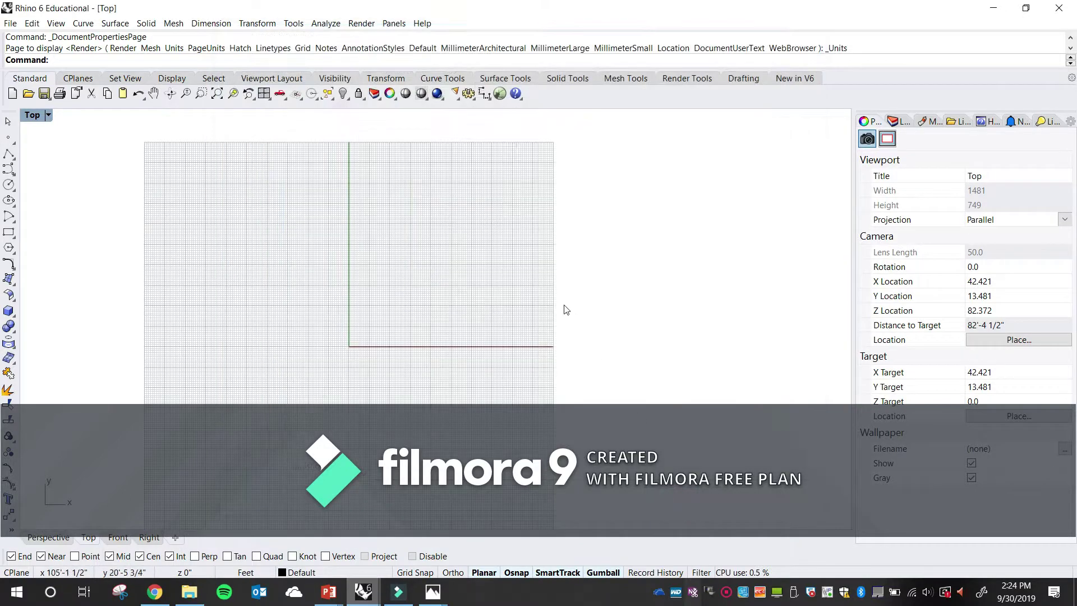
right_click_drag(543, 278, 469, 366)
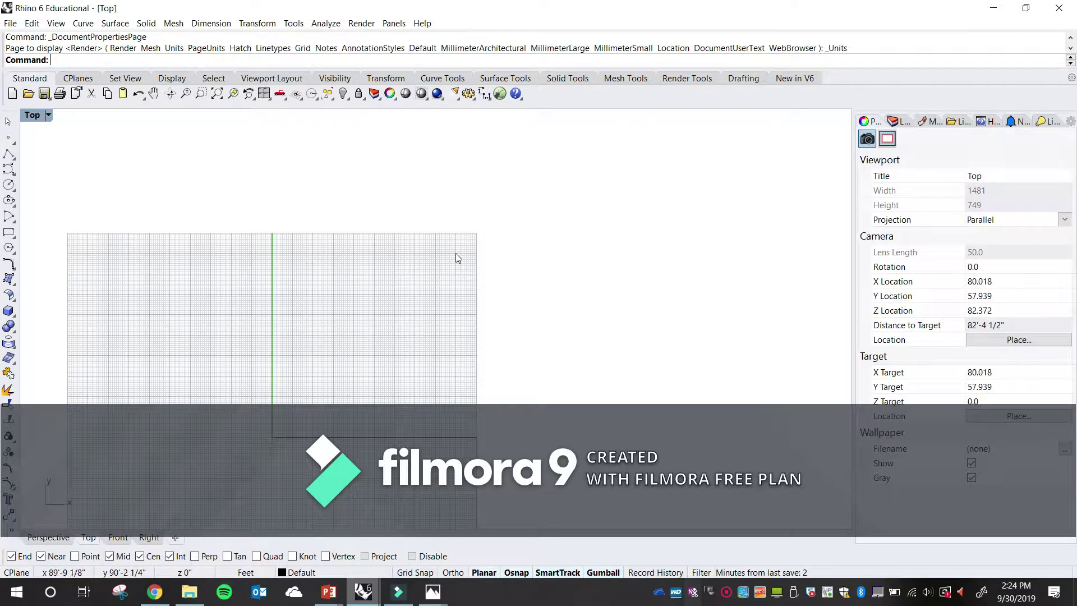
right_click_drag(425, 281, 351, 243)
right_click_drag(344, 320, 463, 327)
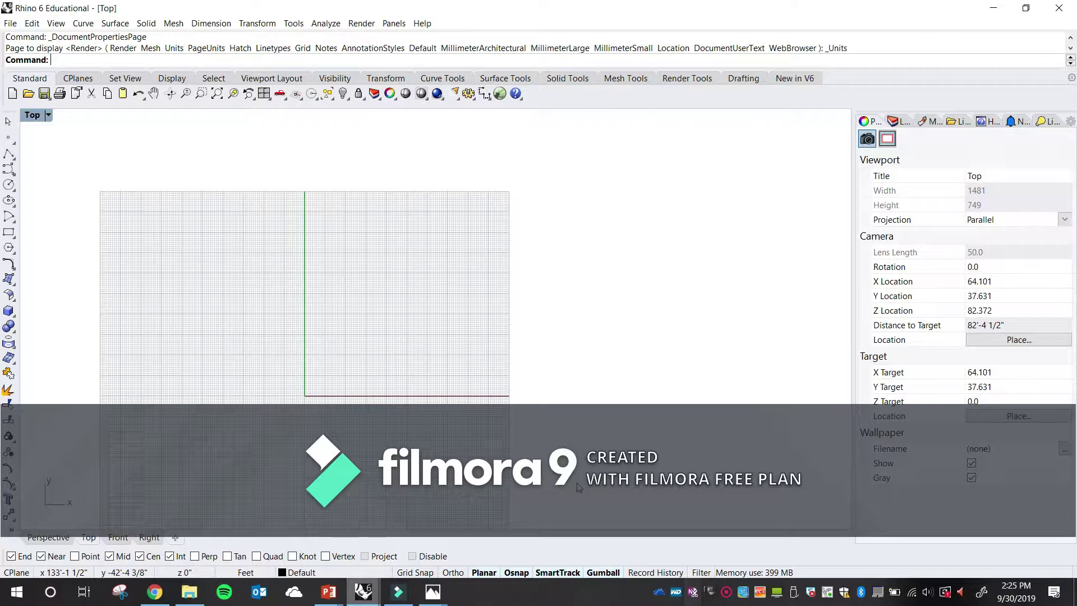
type("icture")
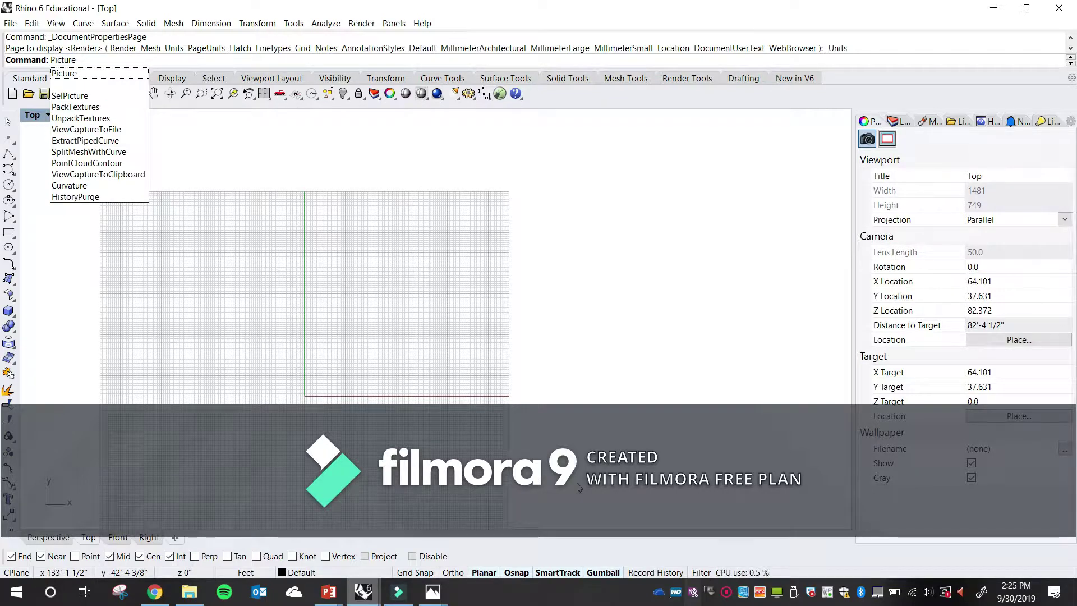
key("Return")
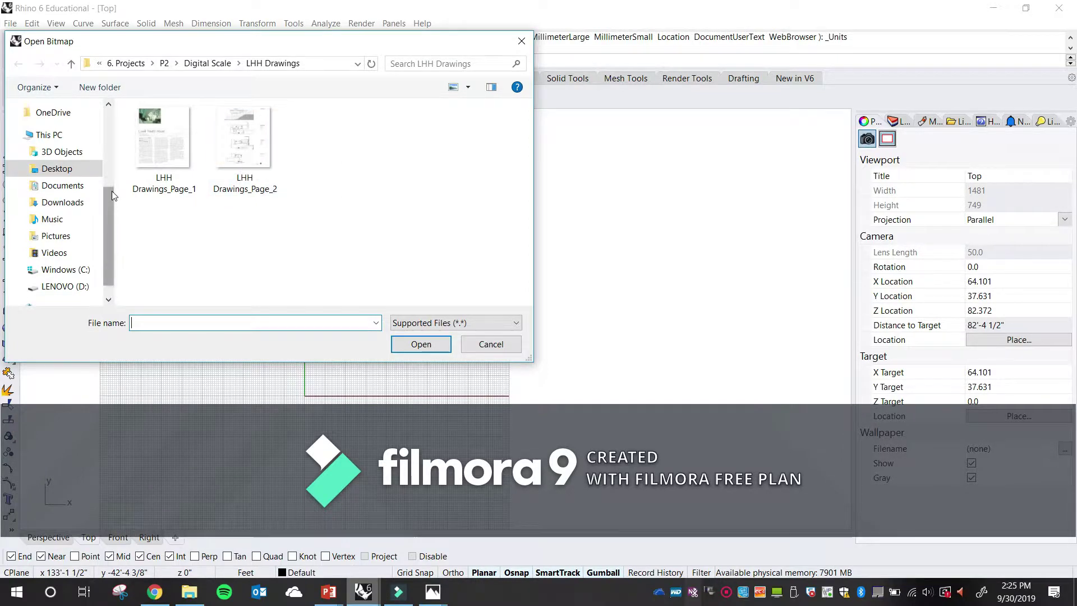
scroll(112, 191, "up", 4)
left_click(72, 145)
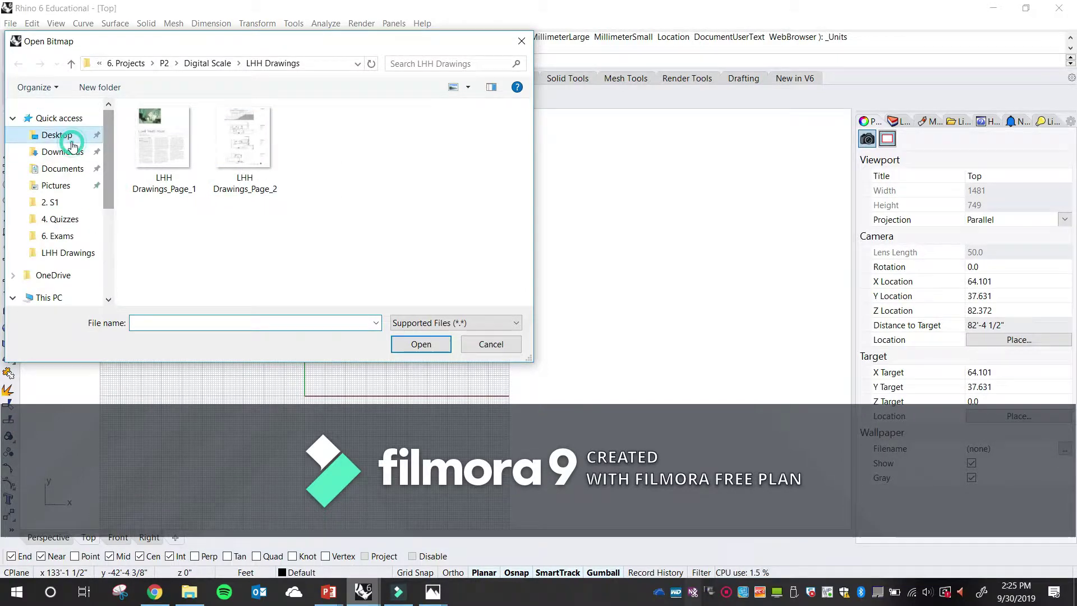
left_click(405, 321)
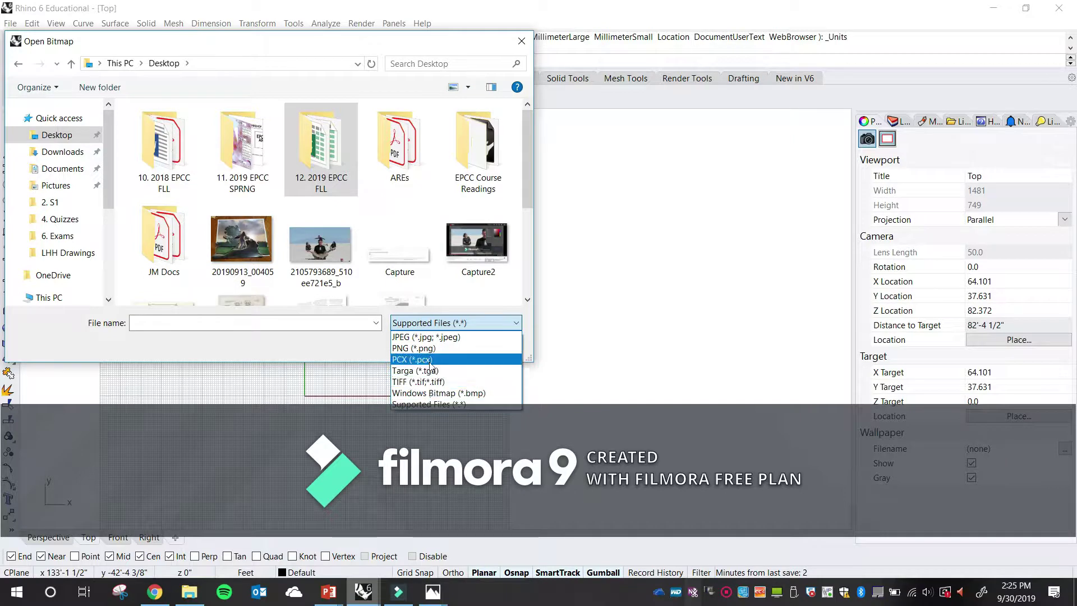
left_click(527, 217)
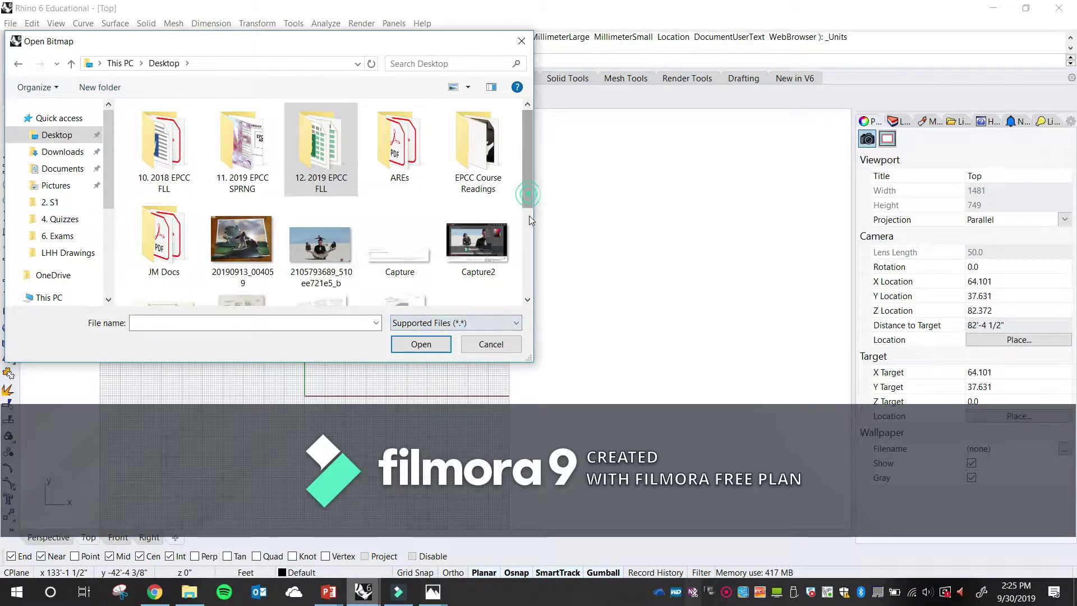
left_click_drag(526, 193, 518, 245)
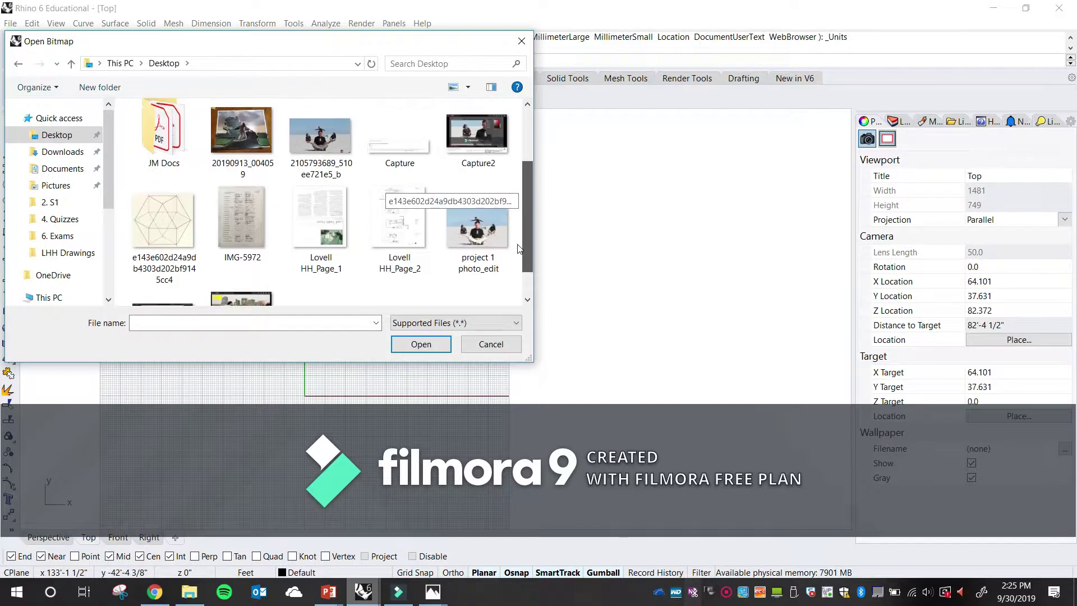
left_click(416, 224)
left_click(421, 345)
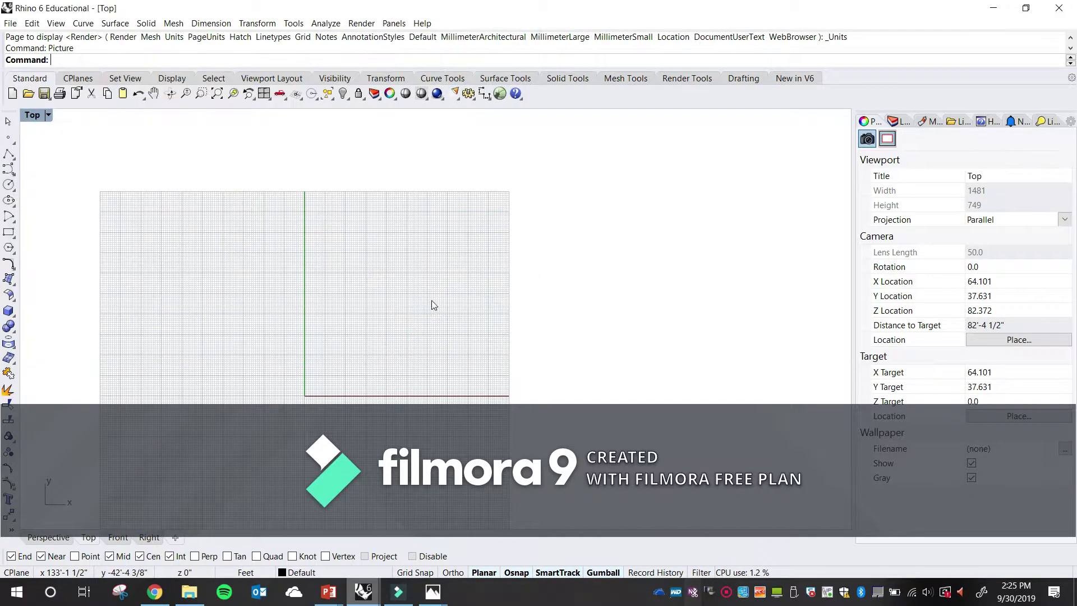
key("Escape")
Place the Desktop image Lovell HH_Page_2 as a picture in the empty area to the right of the grid, picking two opposite corners
right_click_drag(617, 283, 432, 247)
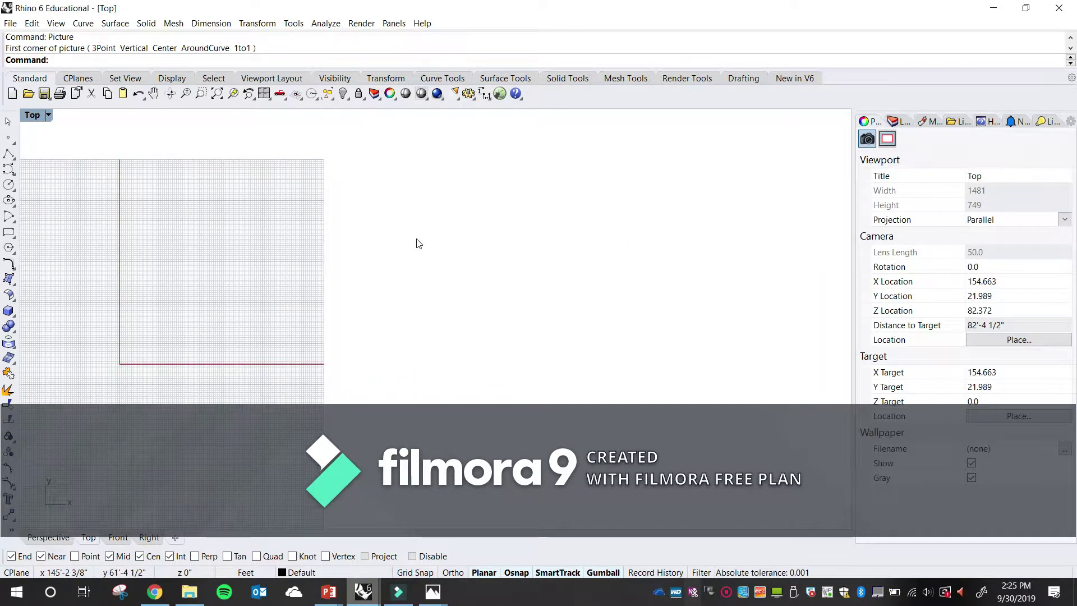
right_click(457, 252)
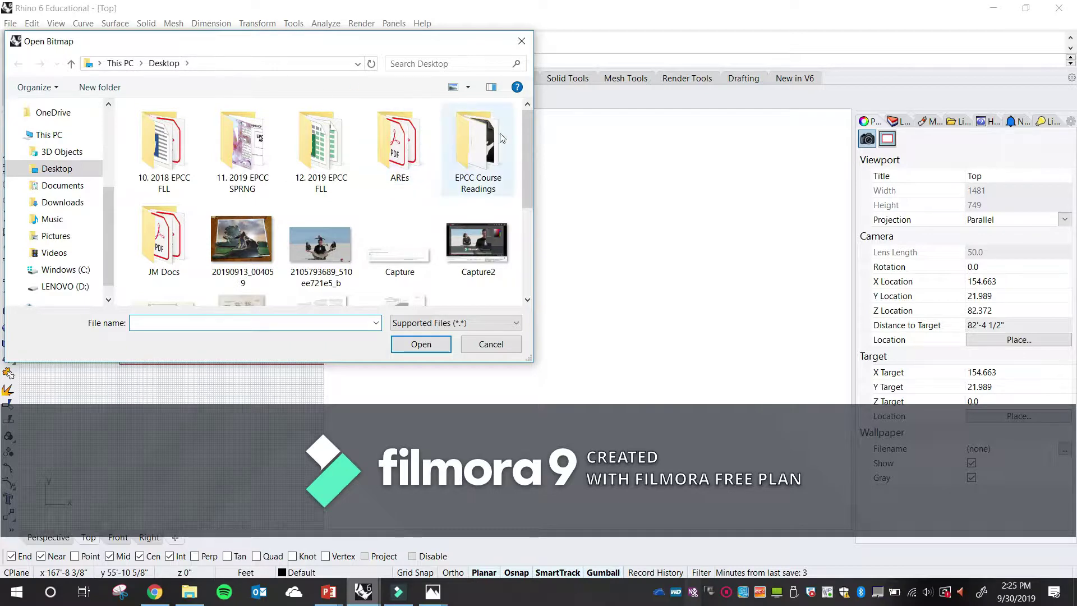
left_click_drag(530, 143, 531, 226)
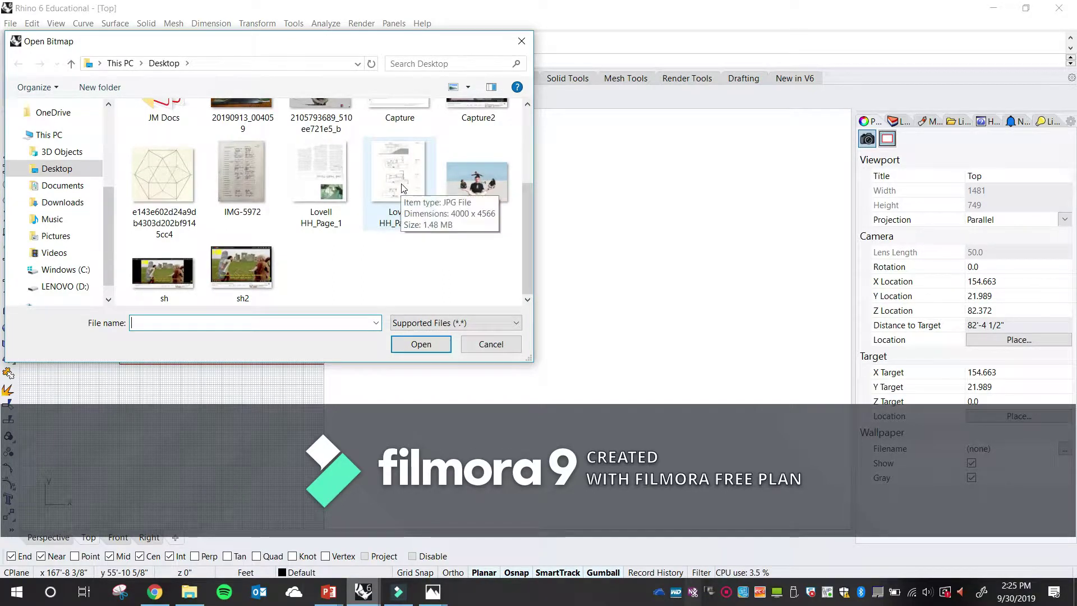
left_click(395, 157)
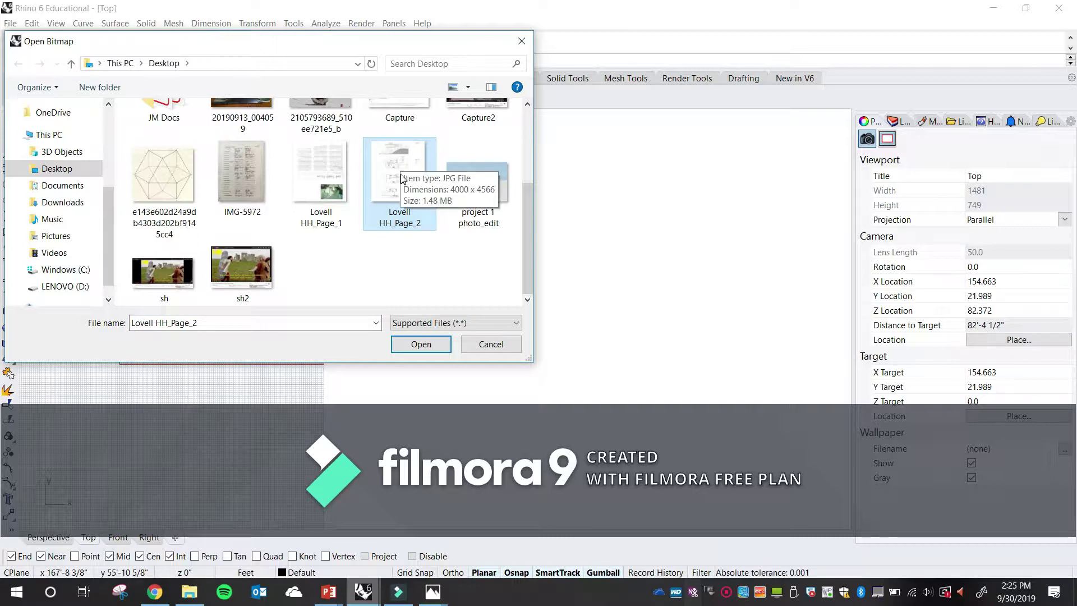
left_click(414, 345)
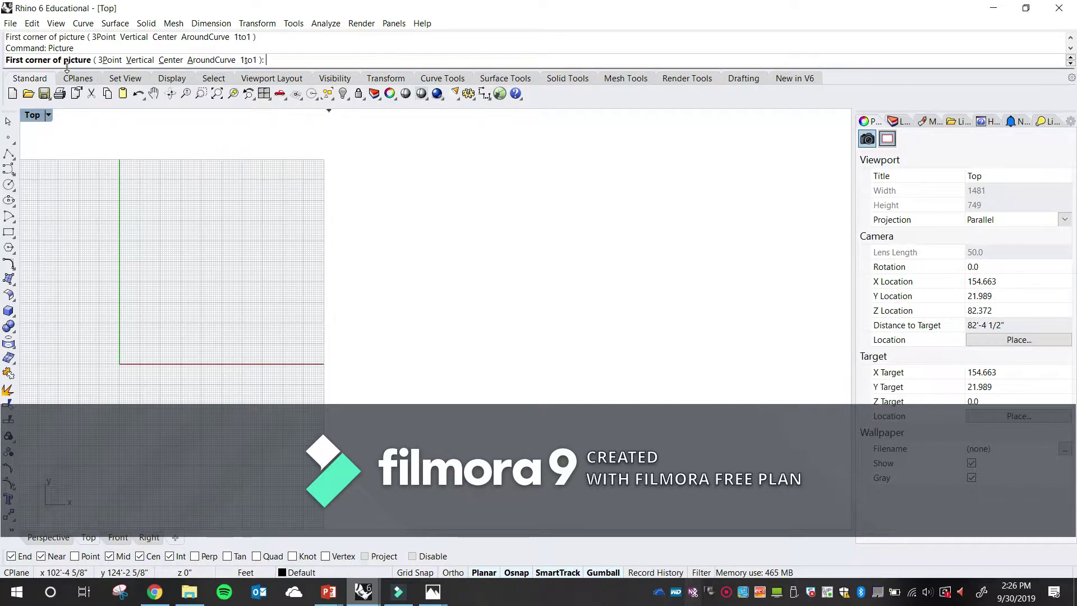
right_click_drag(427, 357, 324, 314)
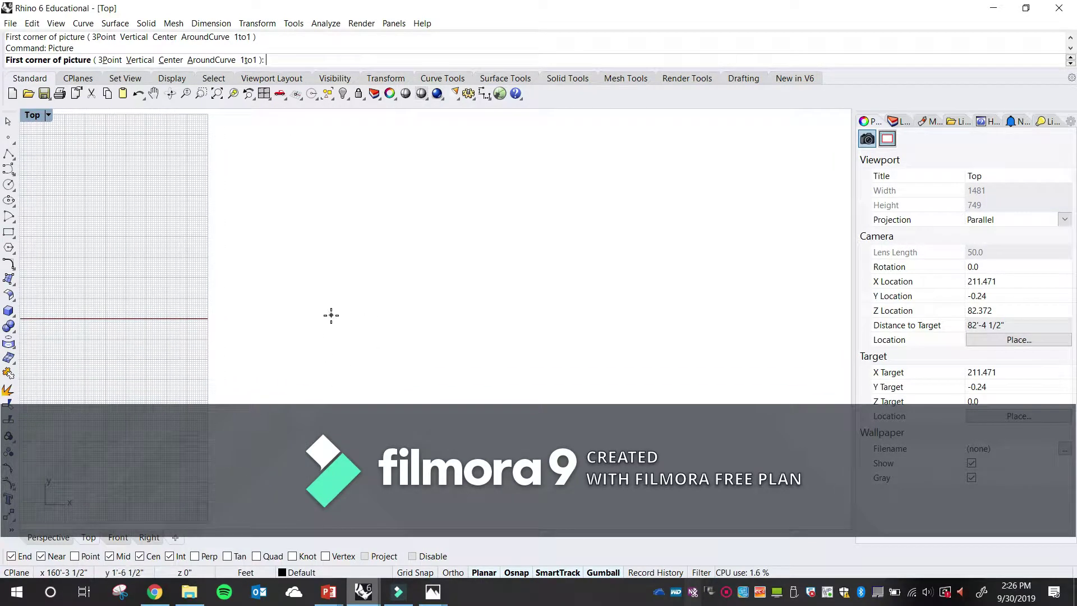
left_click(347, 360)
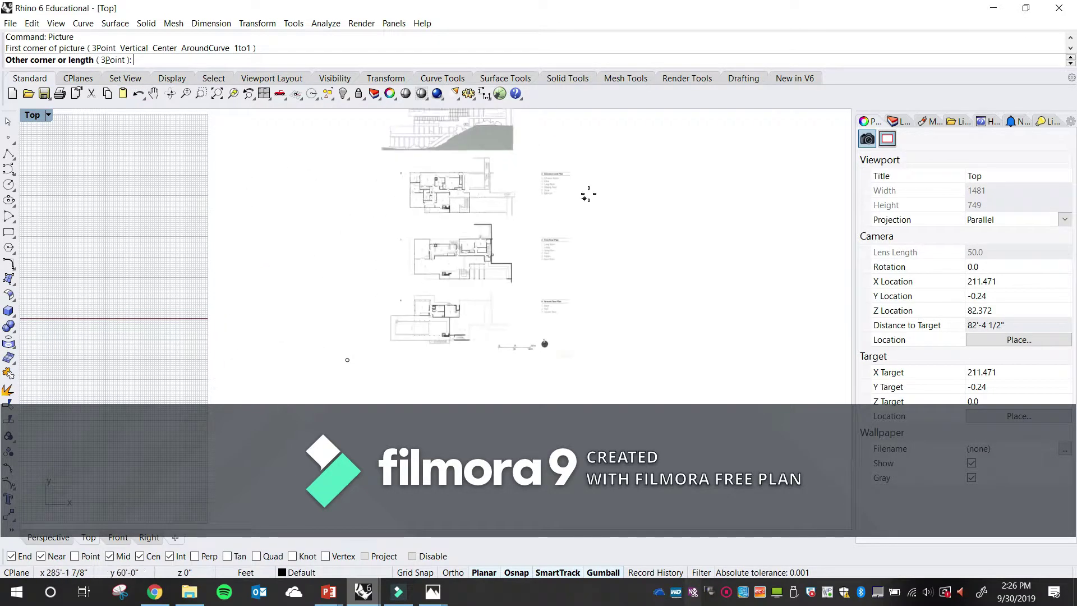
left_click(609, 169)
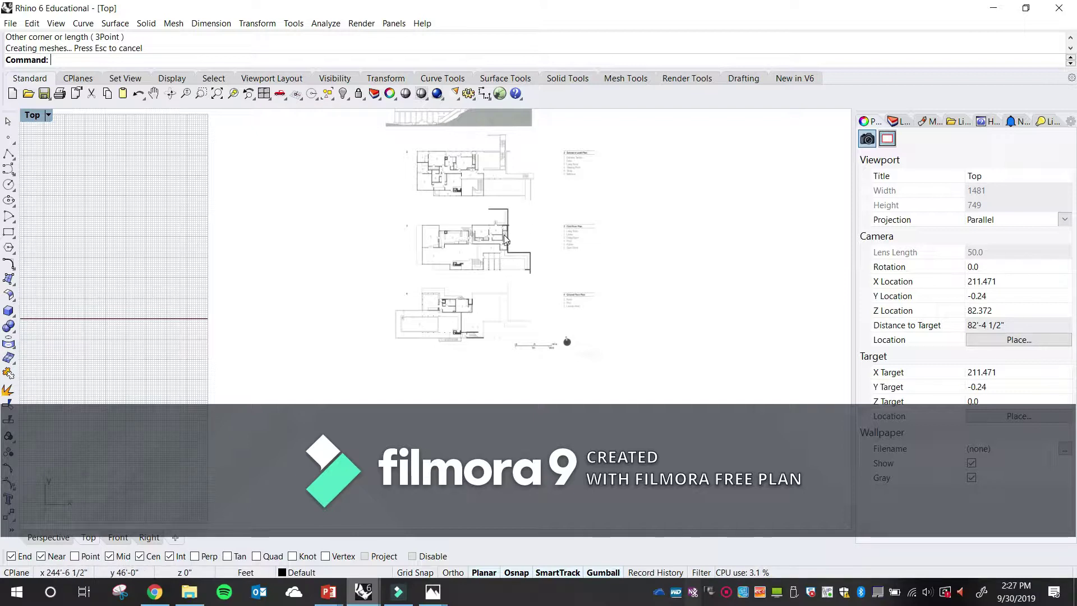
Examine the placed drawing sheet from the overall page down to the rooms of the entrance level and first floor plans
right_click_drag(479, 227, 458, 341)
scroll(431, 337, "up", 5)
scroll(412, 335, "down", 6)
scroll(415, 342, "up", 6)
scroll(415, 344, "down", 6)
scroll(418, 342, "up", 6)
scroll(422, 340, "down", 6)
scroll(427, 343, "up", 5)
scroll(428, 343, "down", 6)
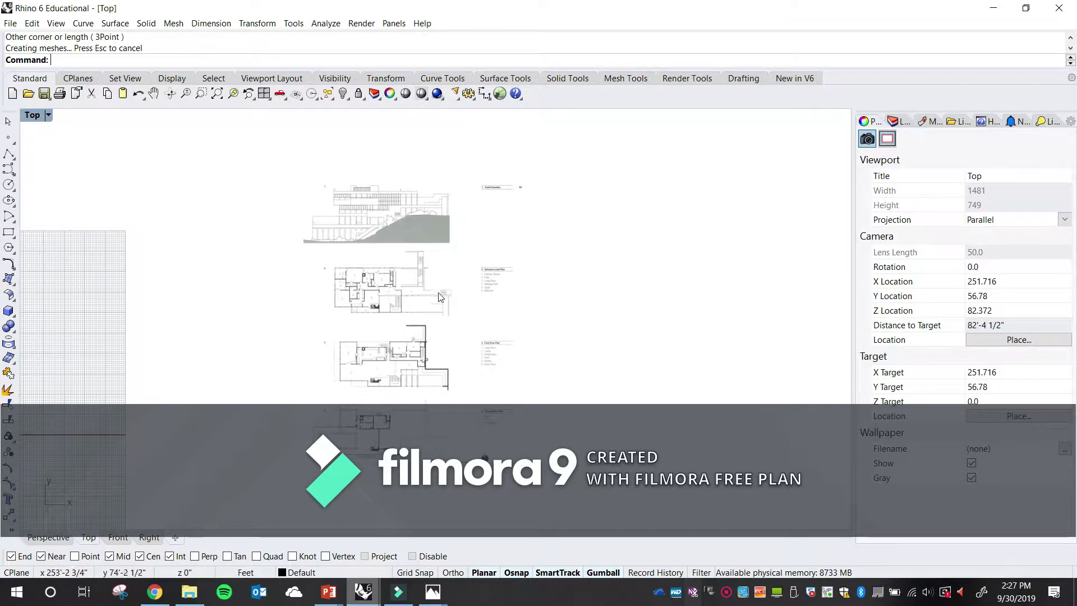
scroll(418, 256, "down", 4)
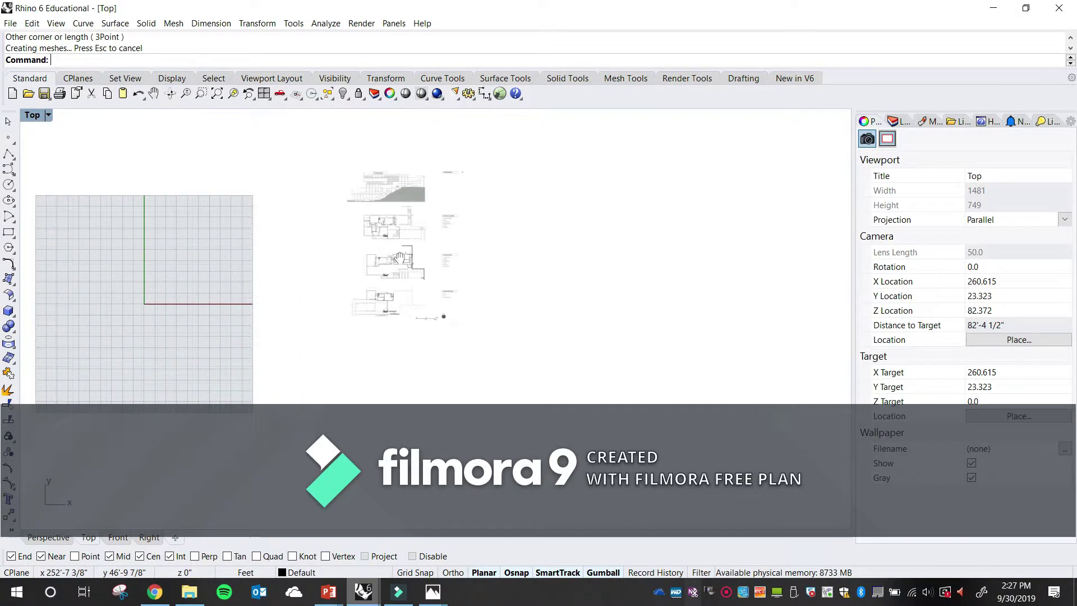
scroll(431, 268, "up", 5)
scroll(424, 261, "down", 5)
scroll(419, 257, "up", 5)
scroll(417, 256, "down", 3)
scroll(417, 255, "up", 4)
scroll(412, 263, "down", 3)
scroll(406, 272, "up", 4)
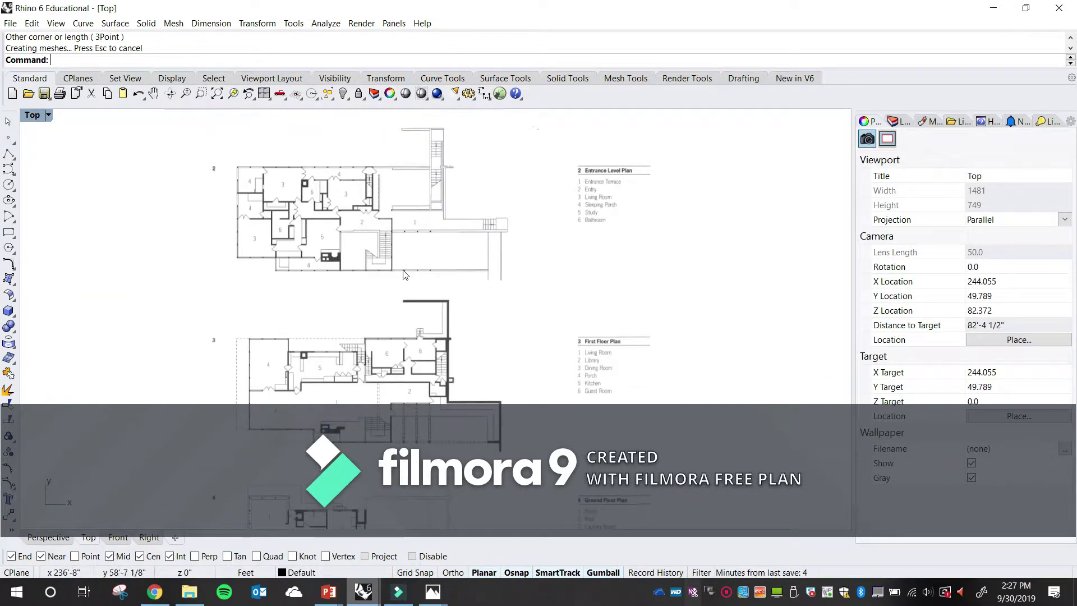
scroll(403, 263, "down", 5)
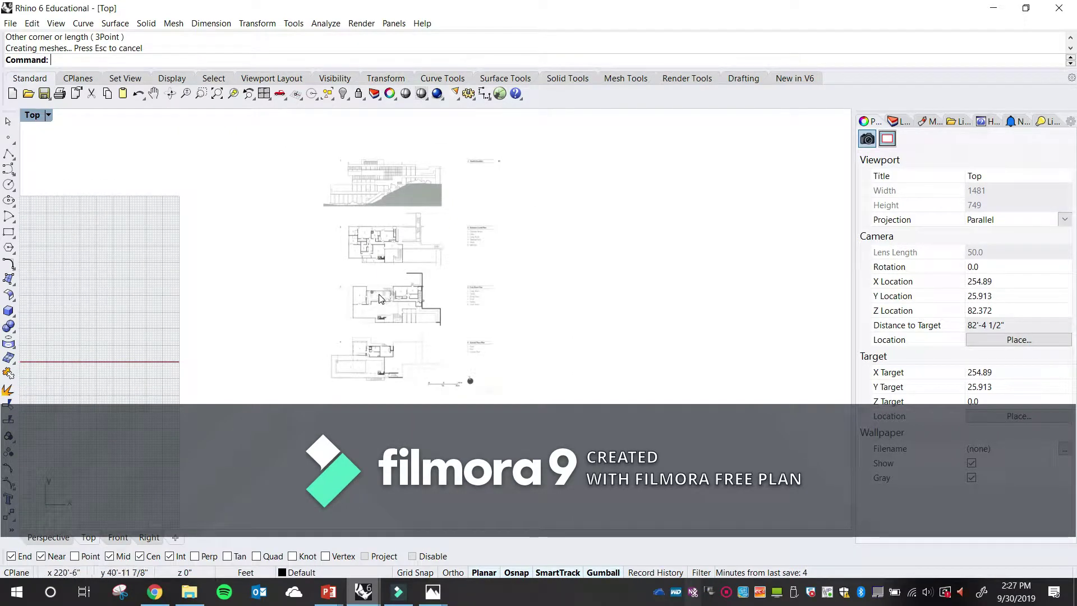
scroll(379, 300, "up", 5)
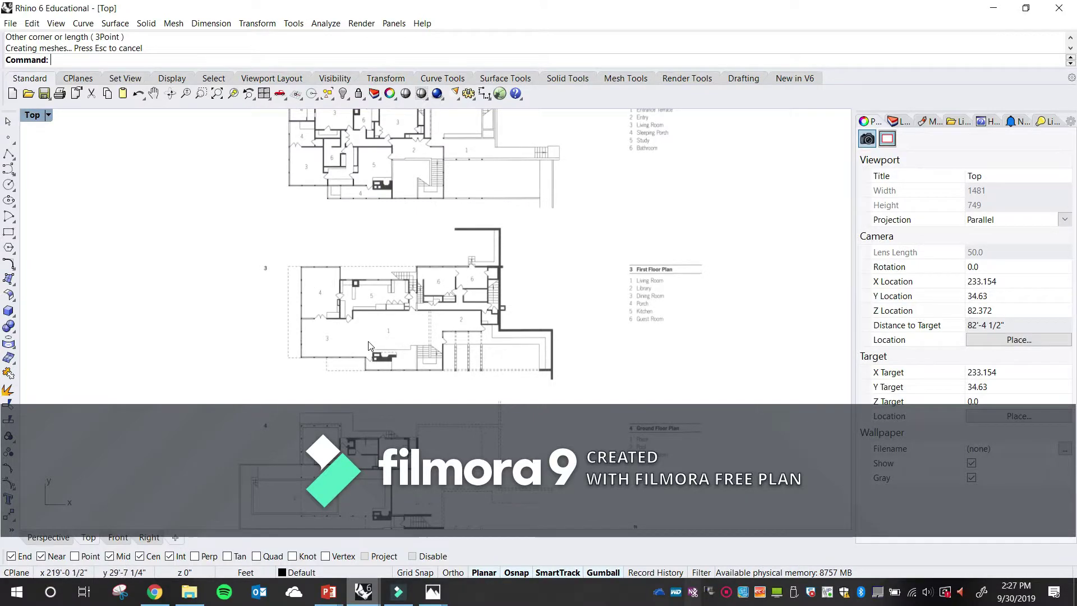
scroll(370, 340, "up", 5)
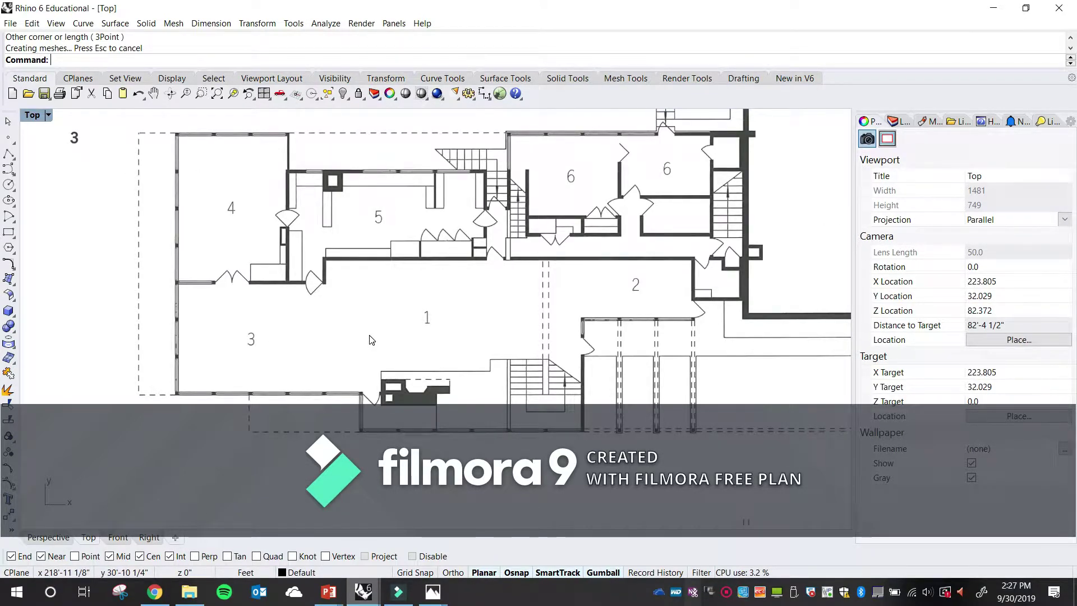
Measure the distance between the inner faces of the side walls of room 3 in the ground floor plan
type("D")
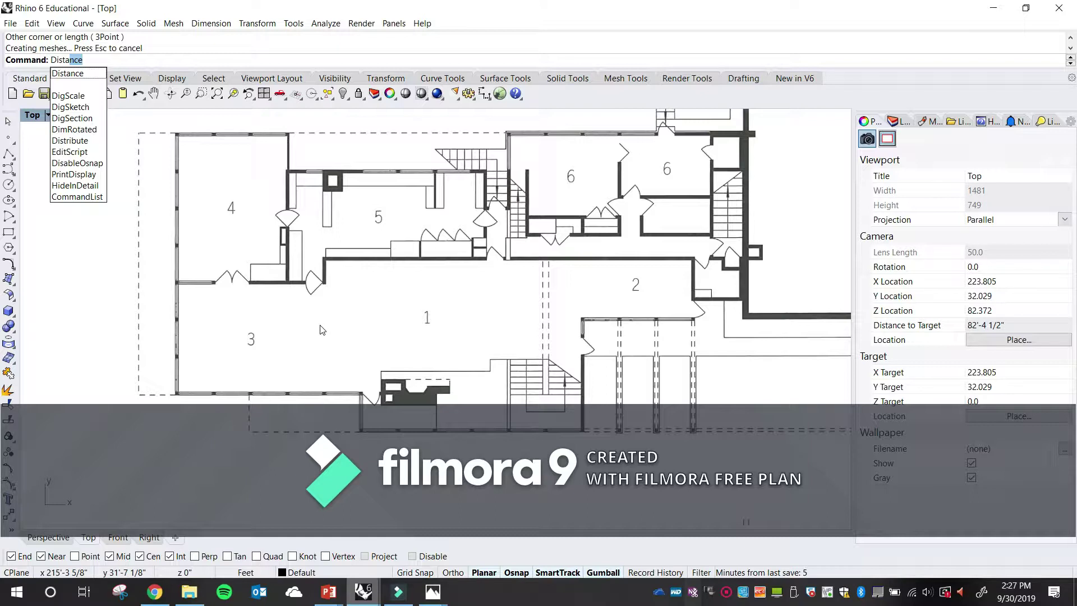
type("ist")
key("Return")
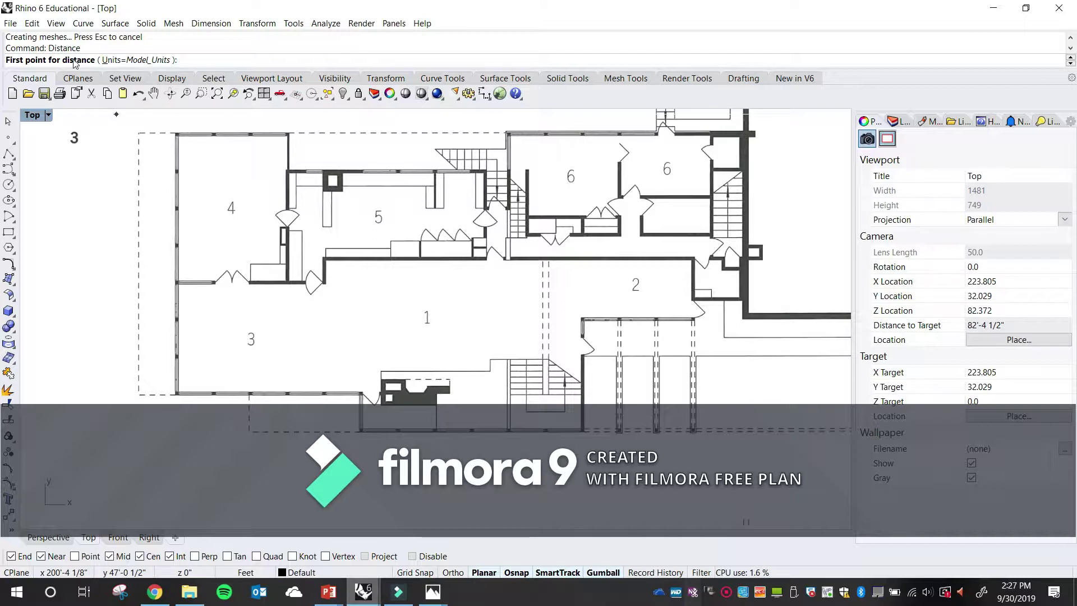
scroll(373, 217, "up", 2)
scroll(373, 217, "down", 3)
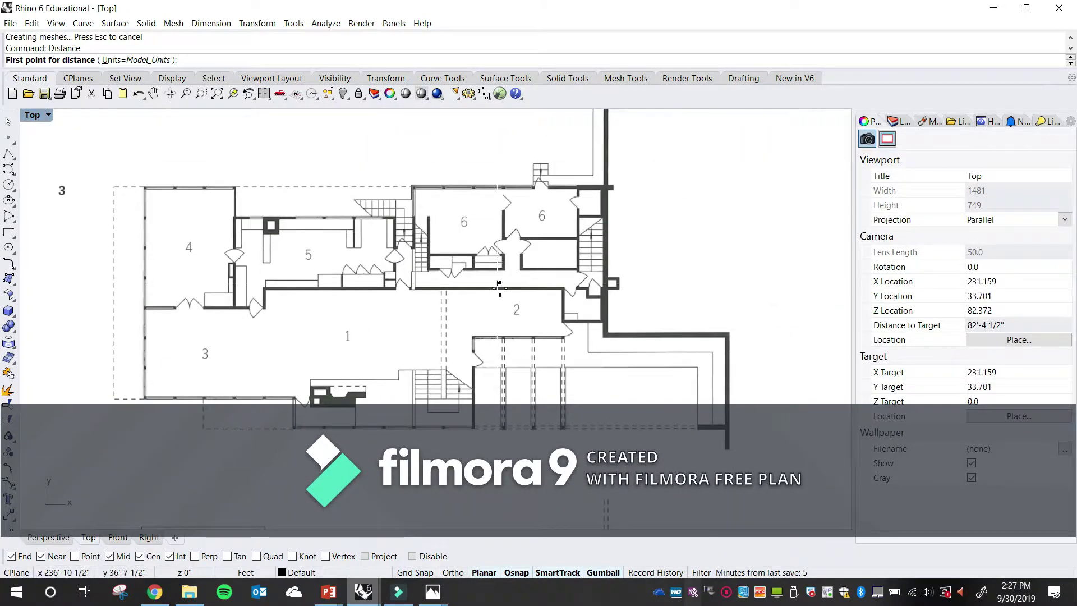
scroll(500, 211, "down", 3)
scroll(441, 397, "up", 3)
scroll(441, 396, "up", 5)
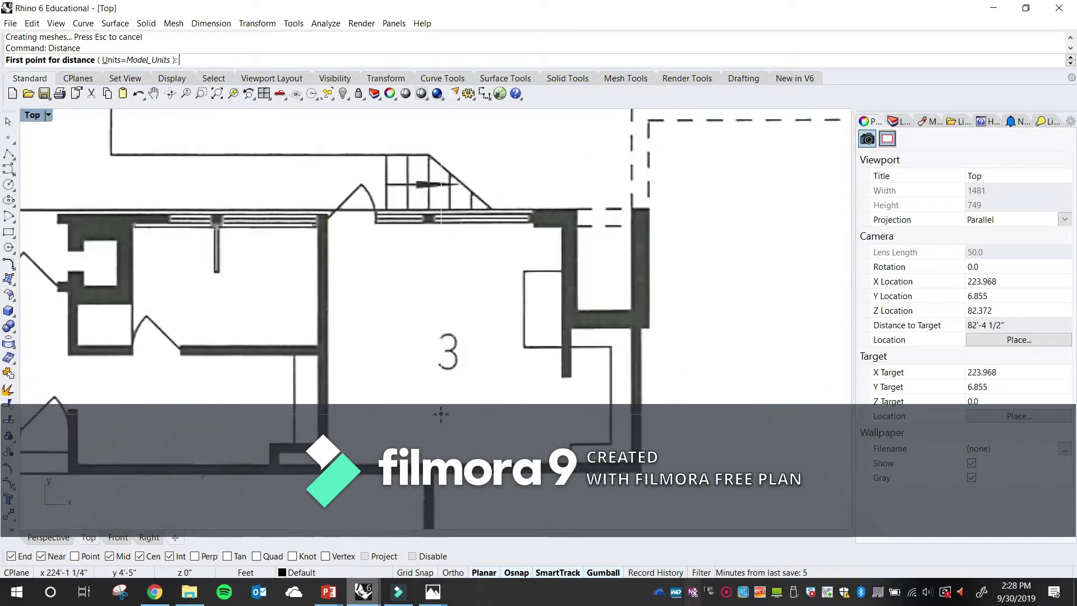
scroll(465, 350, "down", 1)
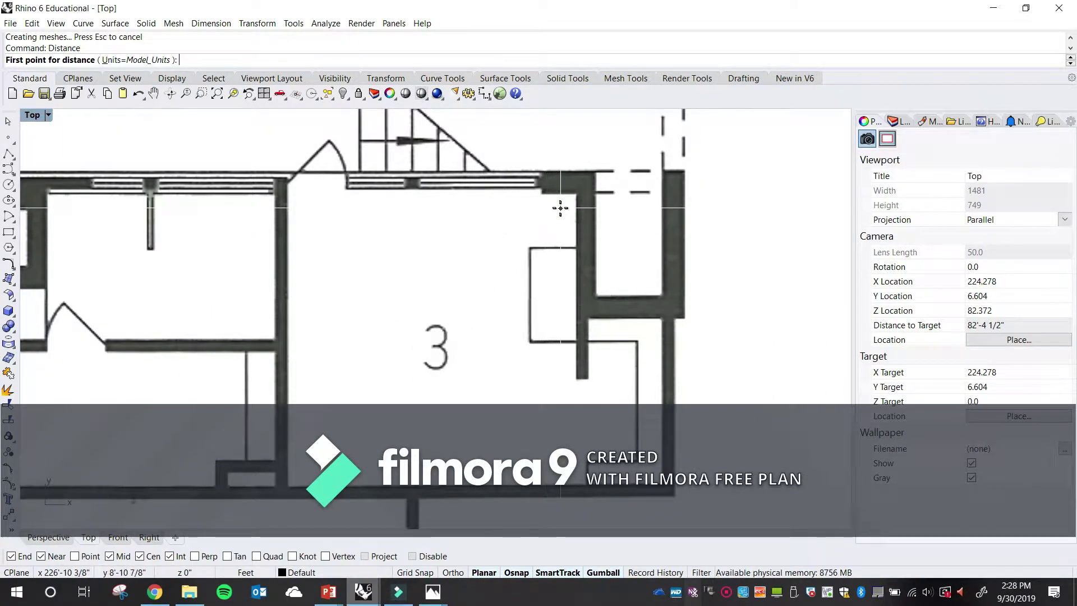
scroll(572, 211, "up", 5)
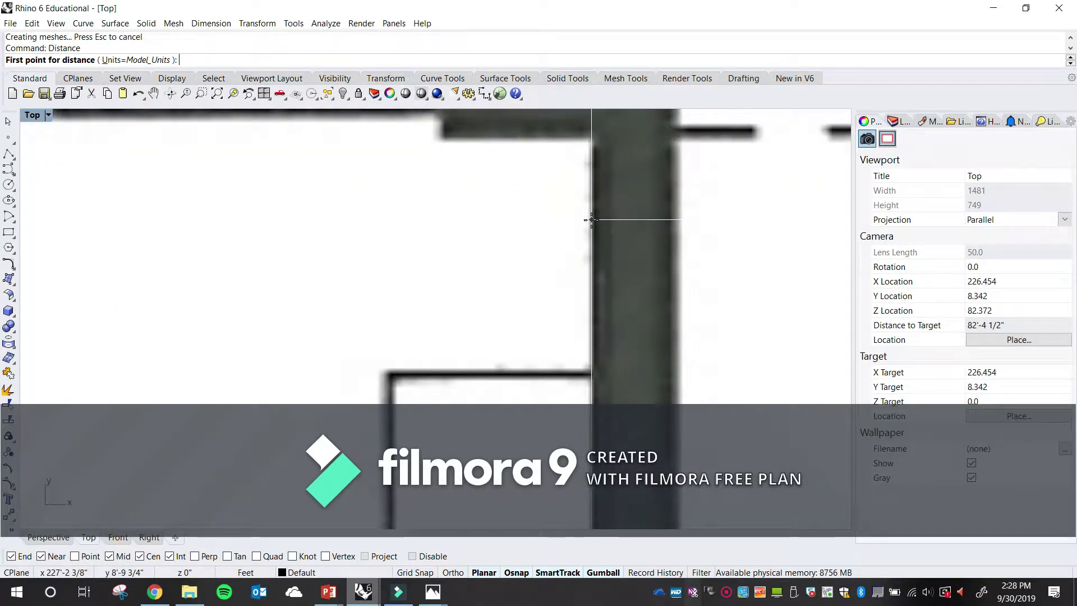
left_click(589, 217)
scroll(590, 217, "down", 5)
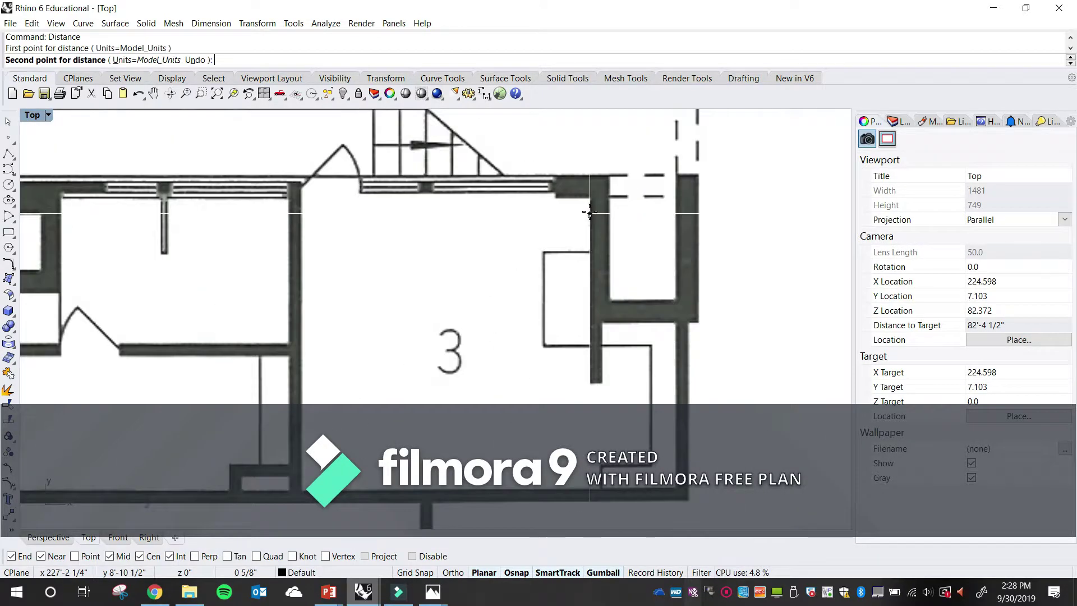
scroll(372, 220, "up", 5)
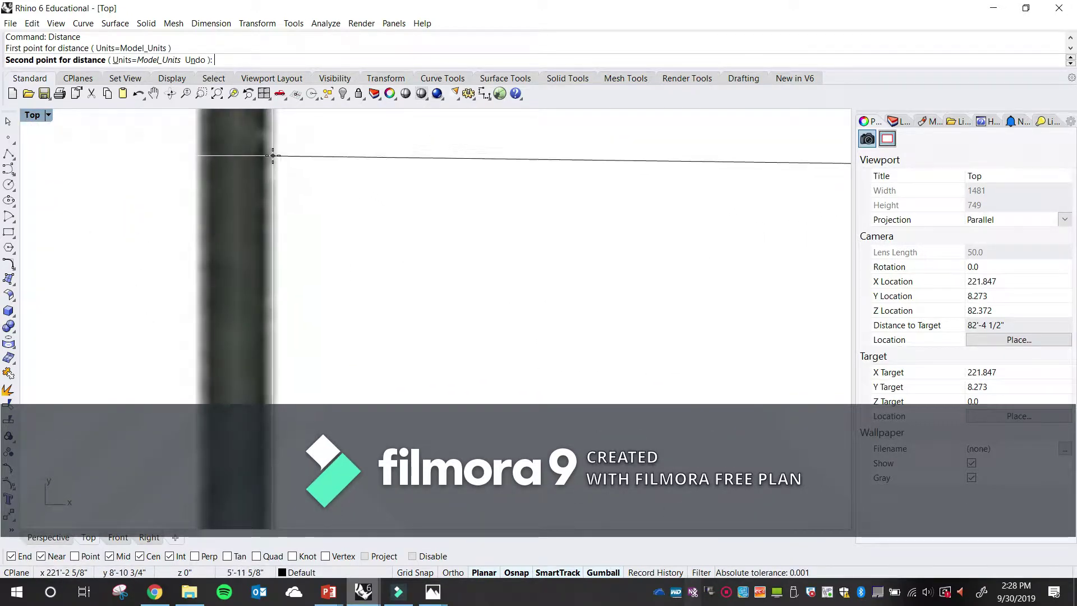
left_click(273, 164)
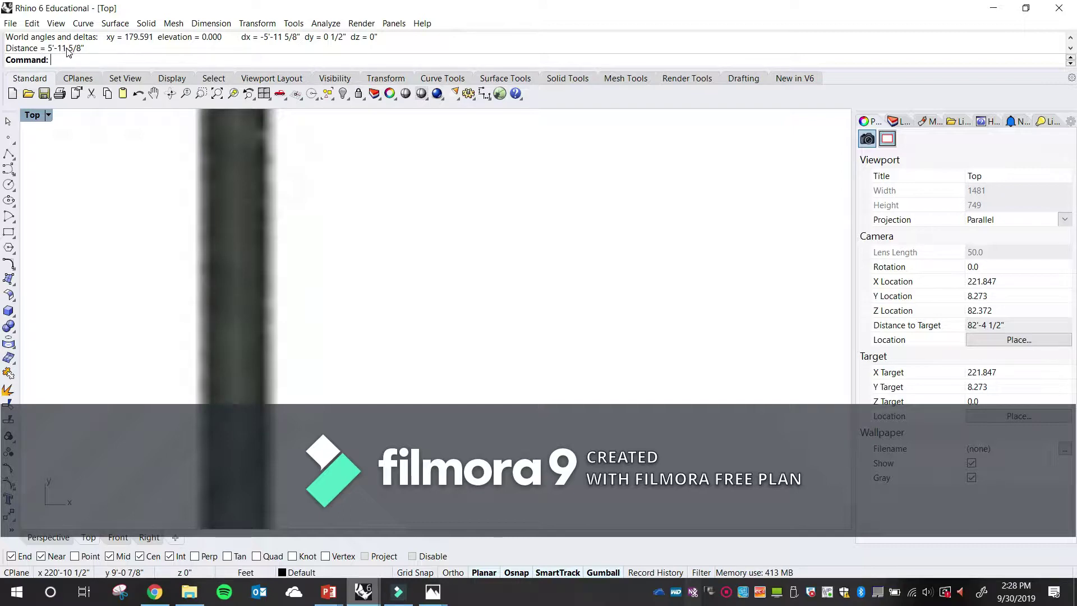
Look up room 3 in the Ground Floor Plan legend and return to that room on the plan
right_click_drag(315, 305, 272, 230)
left_click(516, 208)
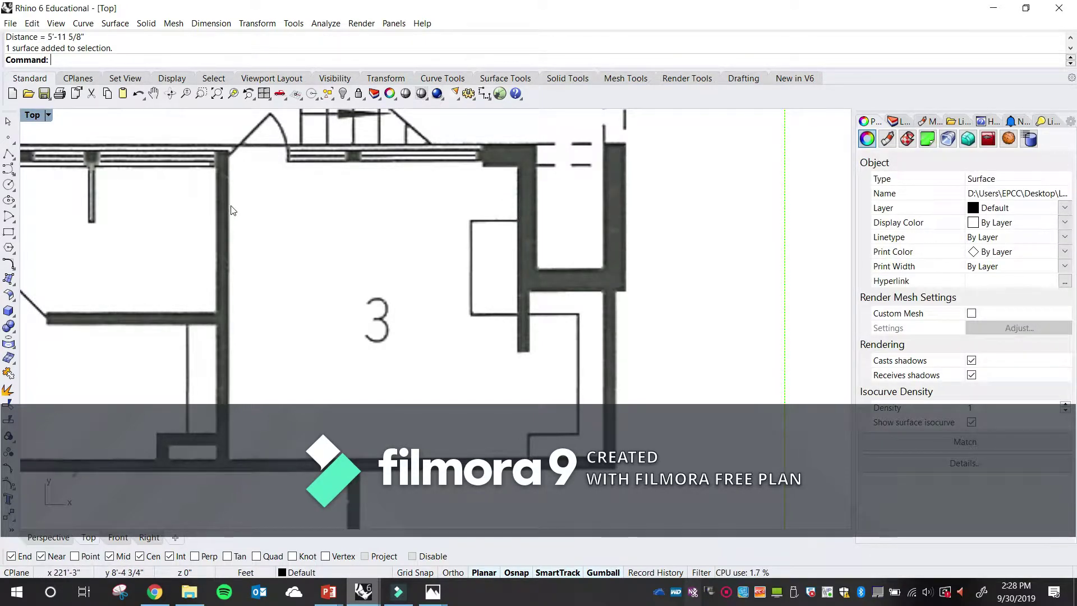
scroll(426, 295, "down", 5)
scroll(425, 294, "down", 2)
scroll(555, 331, "up", 8)
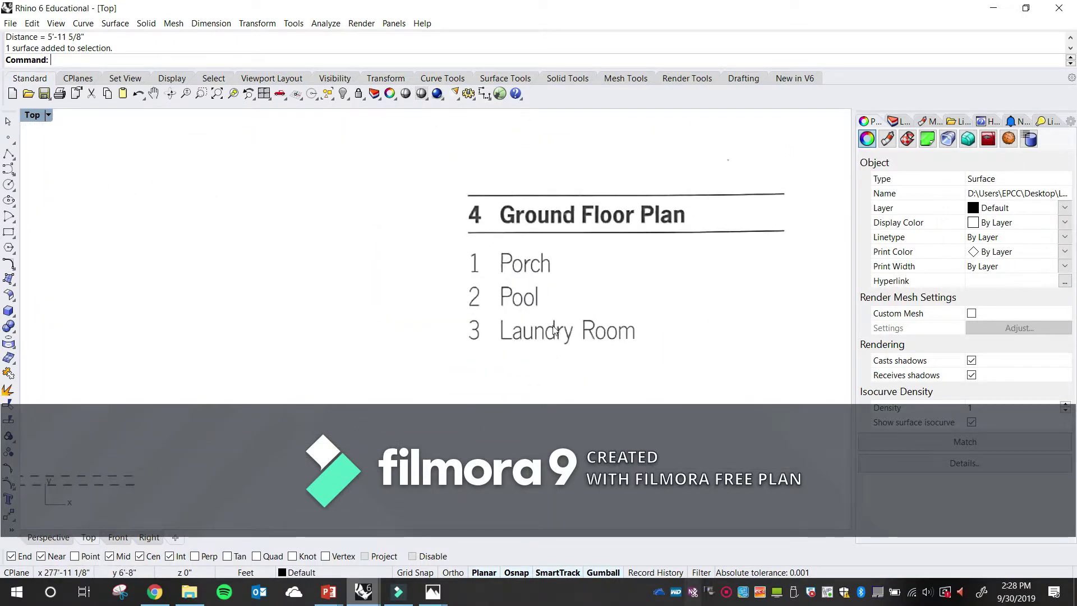
scroll(555, 331, "down", 6)
scroll(249, 316, "up", 5)
scroll(249, 317, "up", 3)
right_click_drag(252, 343, 409, 276)
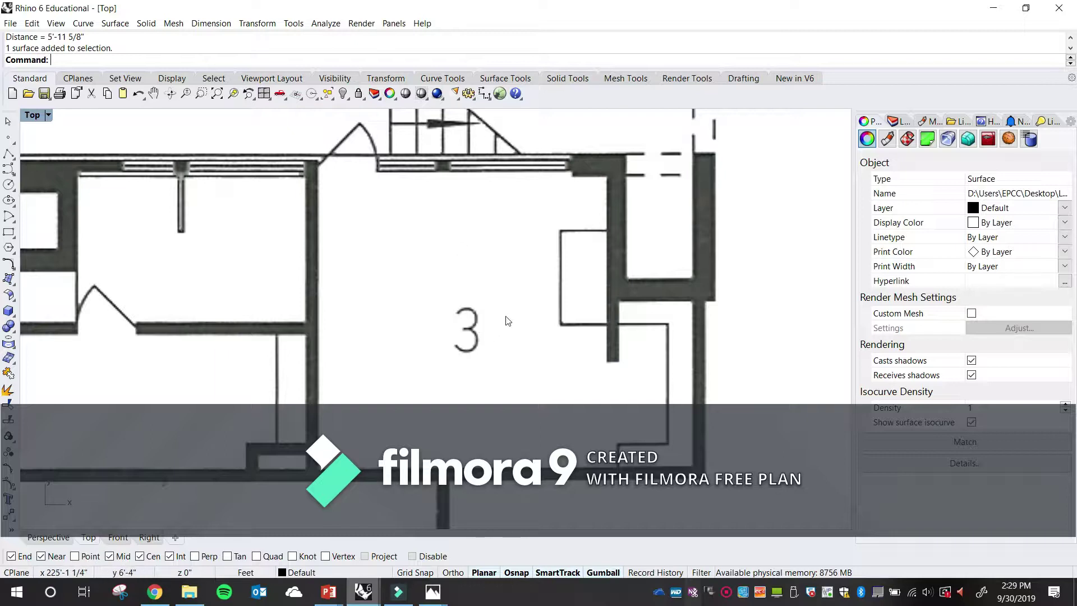
Examine the door opening and windows along the upper wall of room 3 in the ground floor plan
right_click_drag(498, 313, 482, 350)
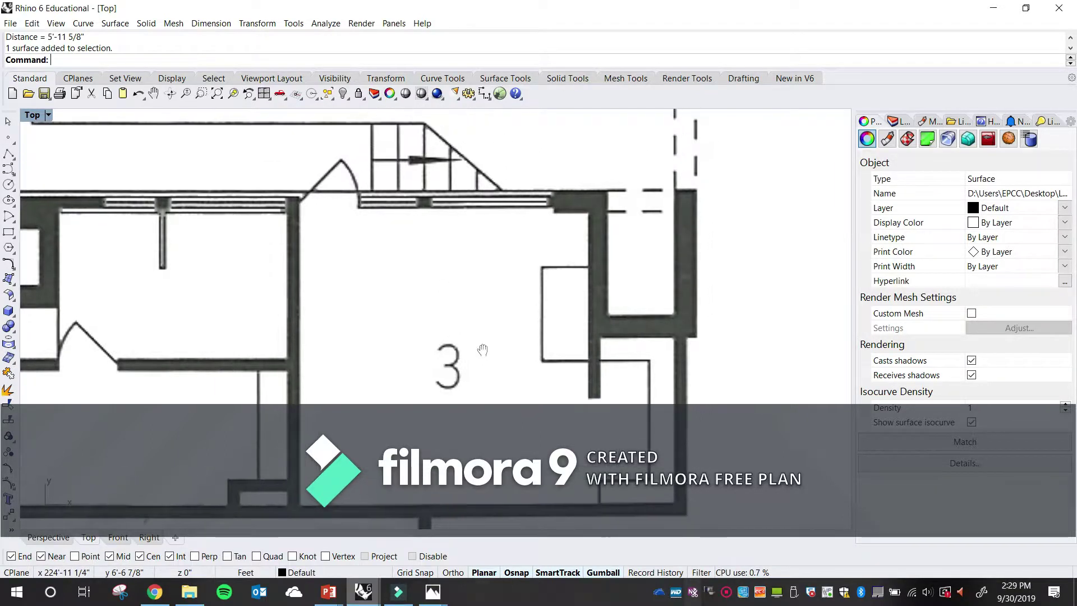
scroll(418, 339, "down", 3)
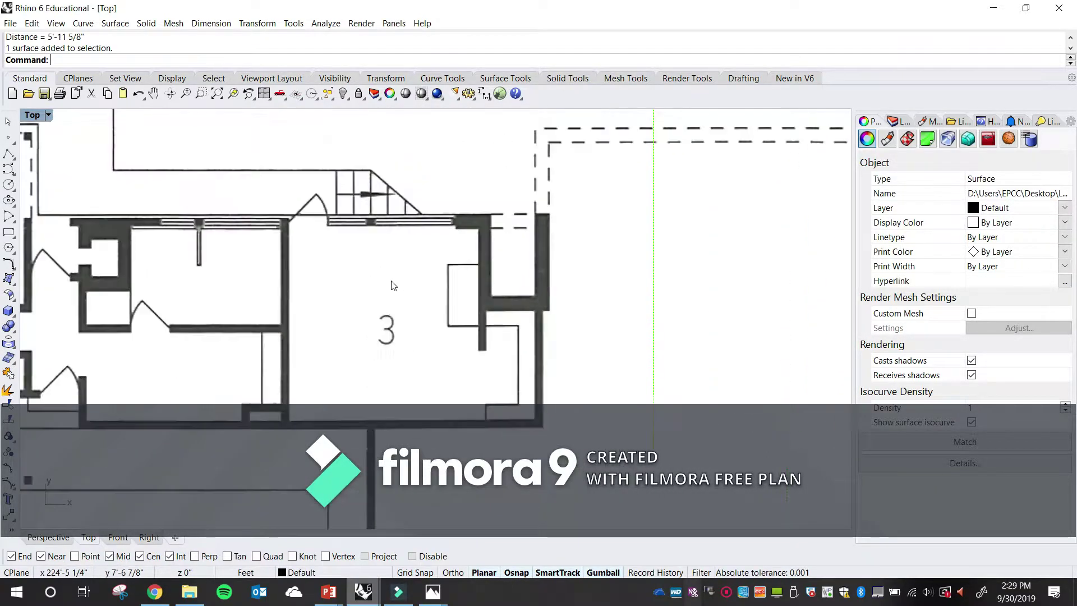
scroll(335, 284, "up", 1)
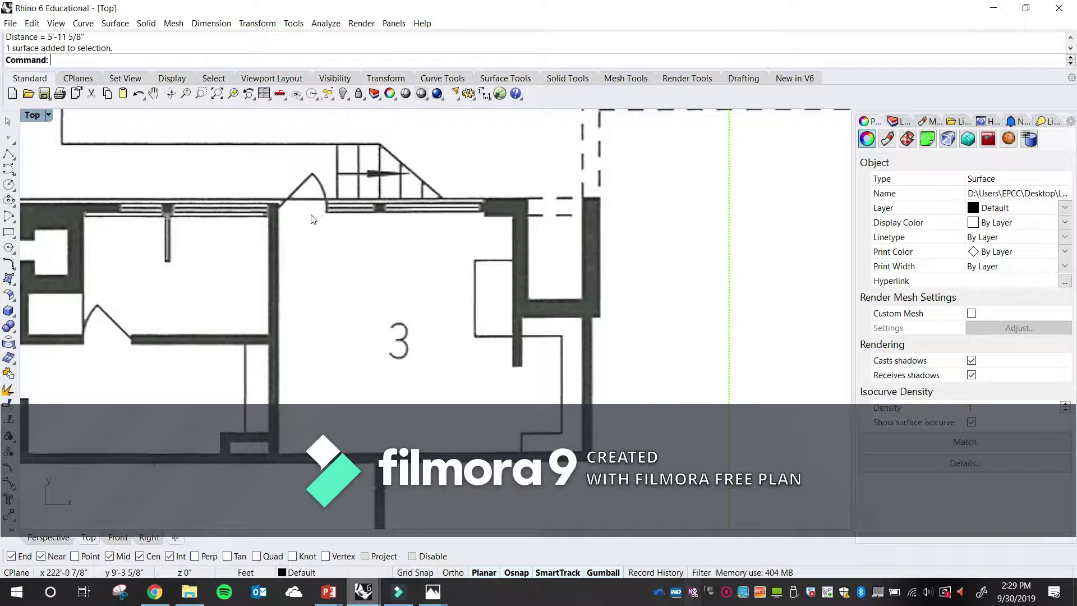
scroll(304, 263, "up", 1)
scroll(306, 265, "up", 1)
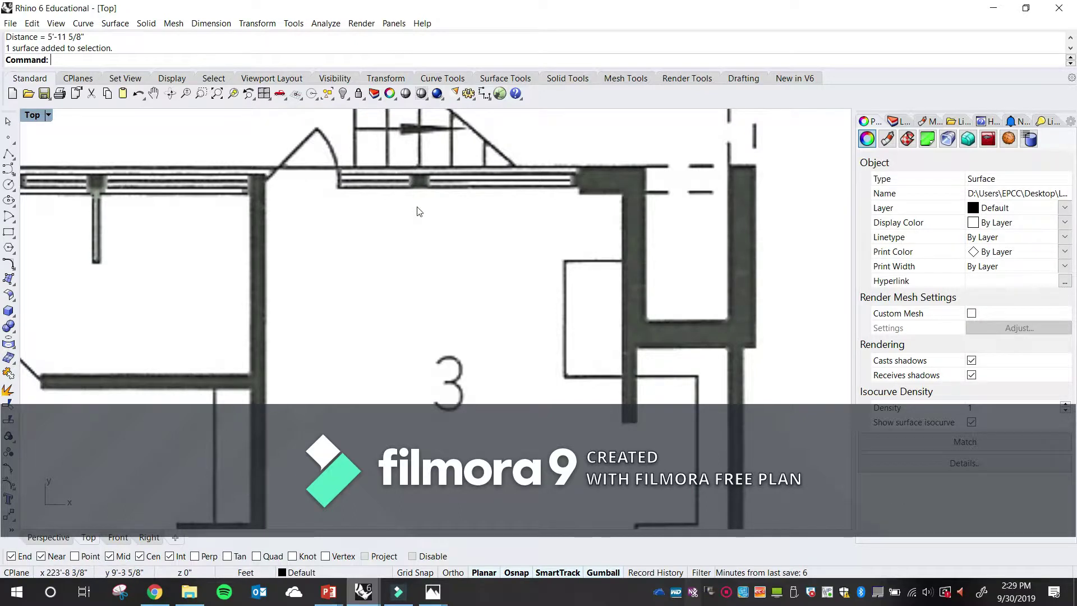
scroll(413, 231, "down", 3)
scroll(413, 230, "down", 5)
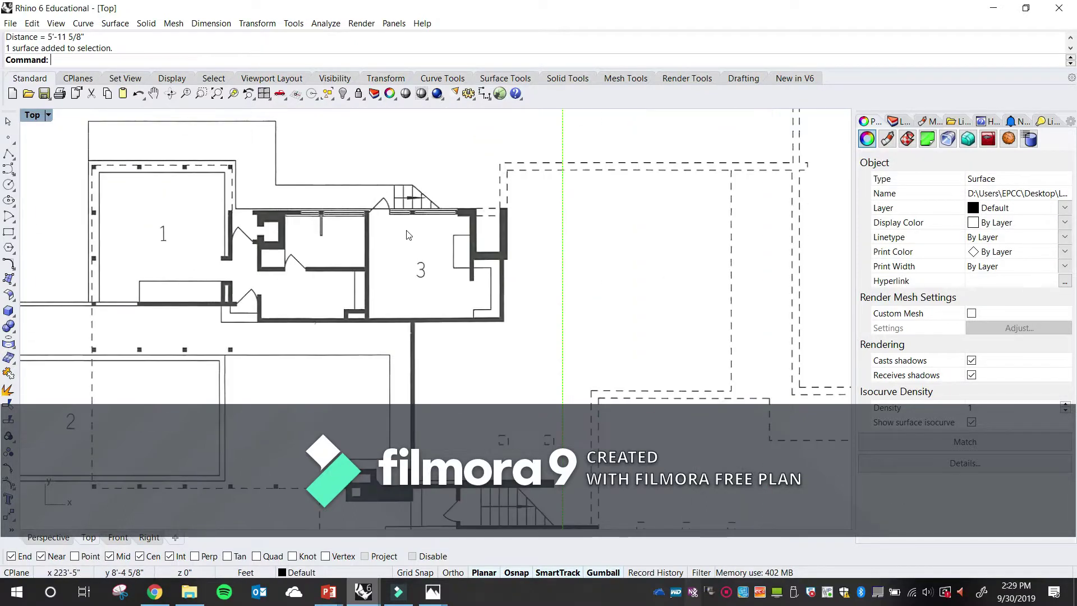
Examine the graphic scale below the ground floor plan, from the 0 mark to the 15 ft, 30 ft and 10 m marks
left_click(717, 453)
scroll(717, 390, "up", 5)
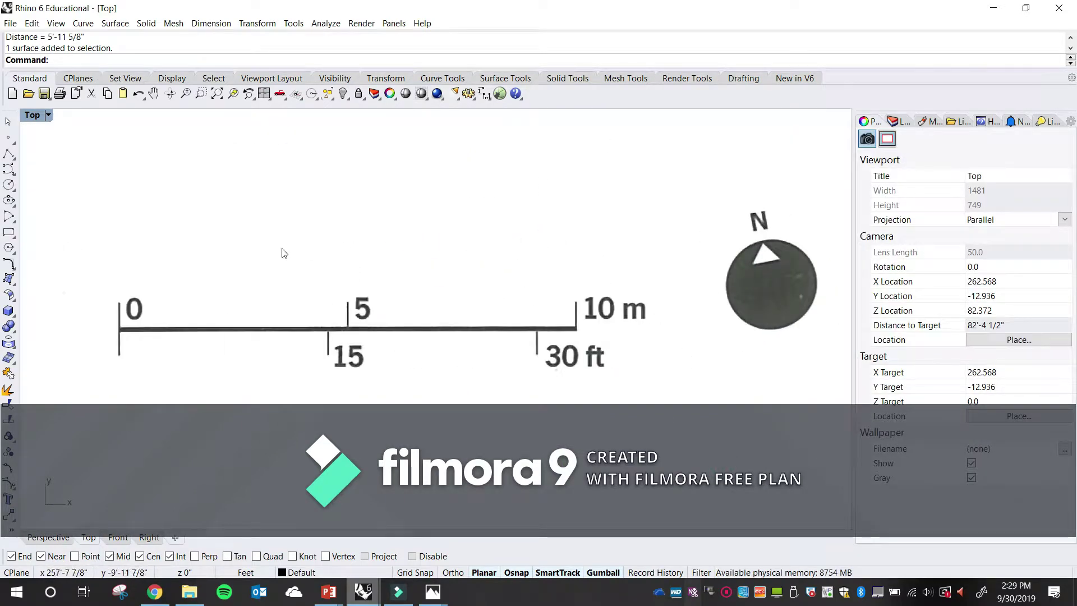
right_click_drag(439, 326, 599, 332)
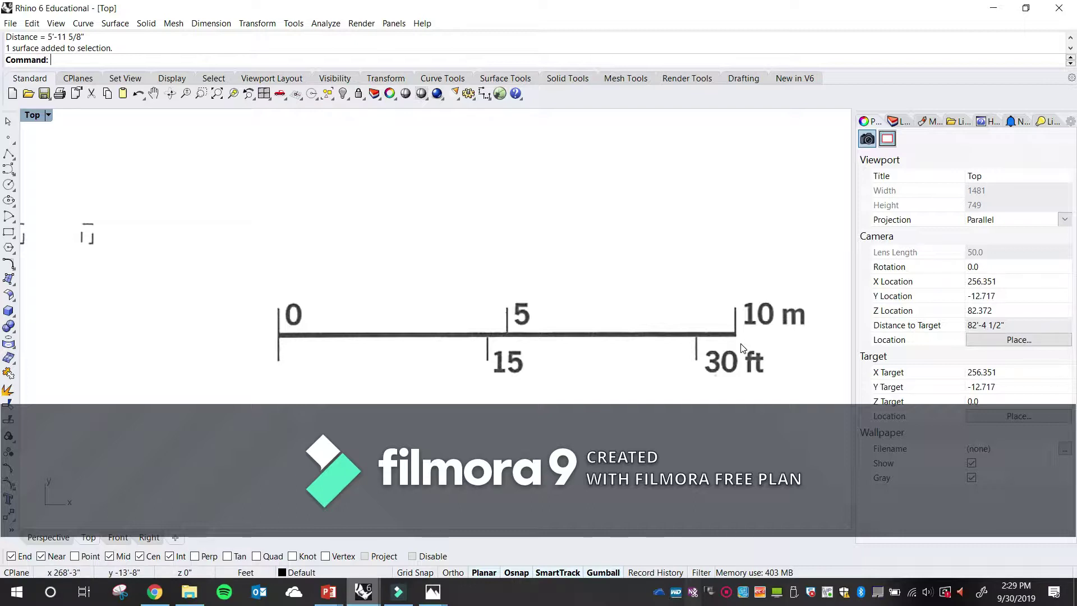
scroll(739, 345, "down", 3)
scroll(729, 344, "up", 5)
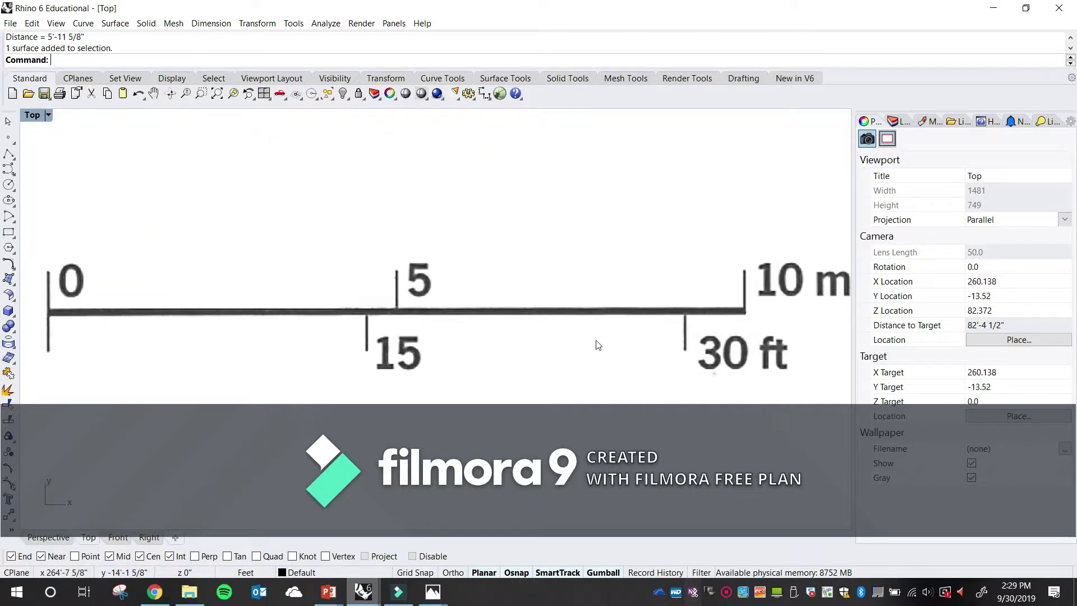
right_click_drag(536, 343, 619, 338)
scroll(619, 338, "down", 10)
scroll(480, 241, "up", 4)
scroll(480, 241, "up", 8)
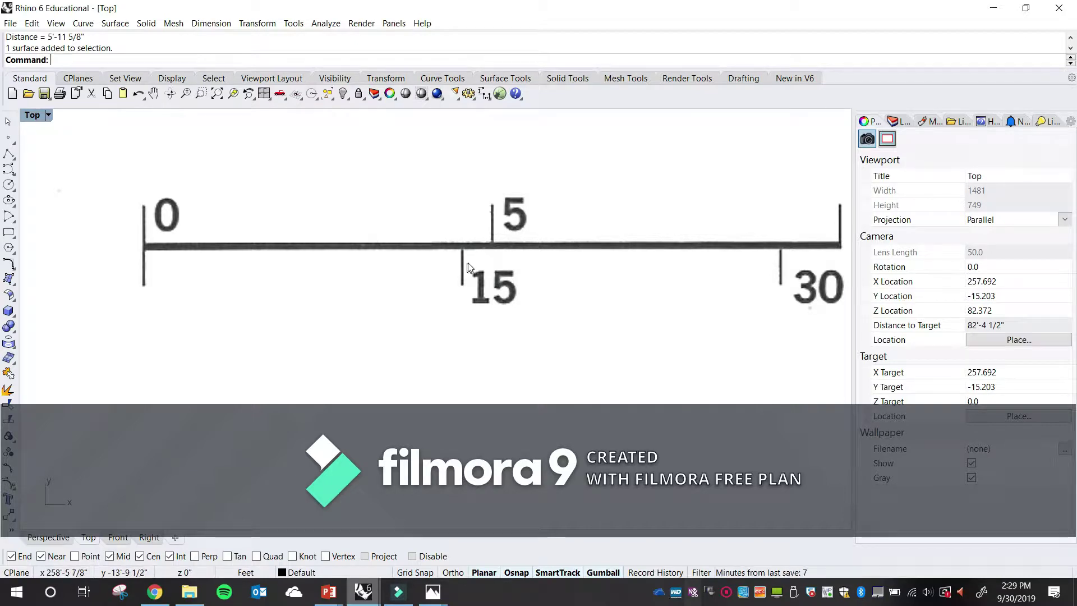
scroll(449, 264, "down", 4)
left_click(252, 267)
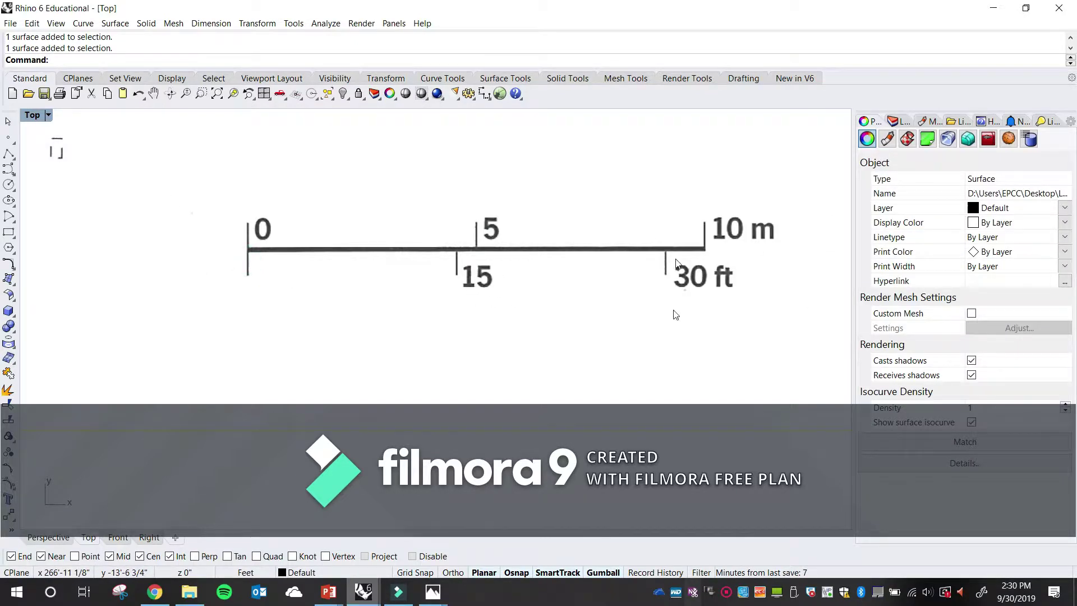
left_click(692, 475)
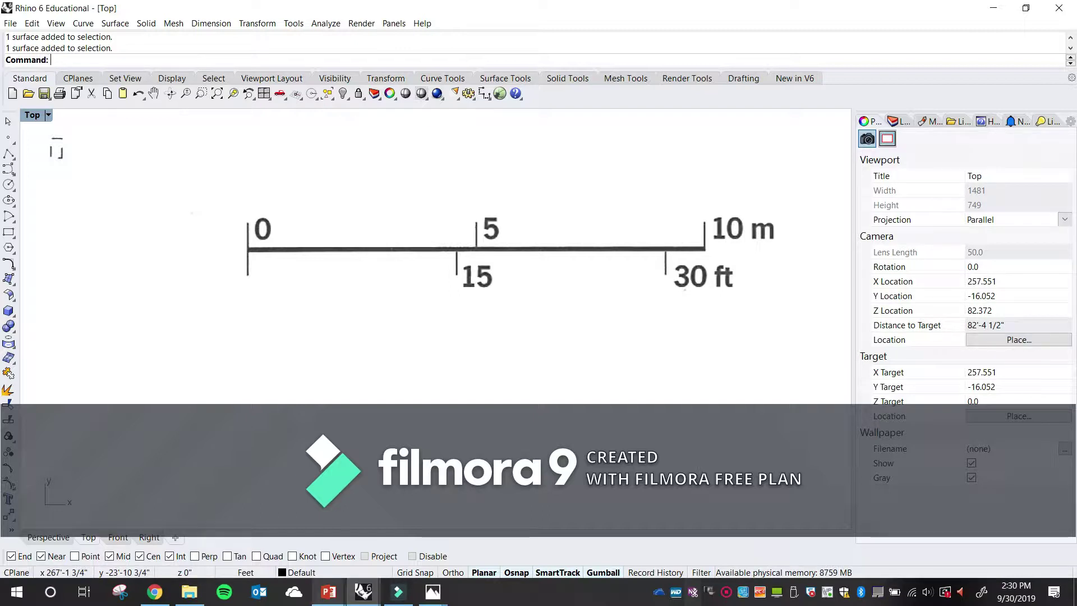
Measure the distance on the graphic scale from the 0 mark to the 30 ft mark
type("Distance")
key("Return")
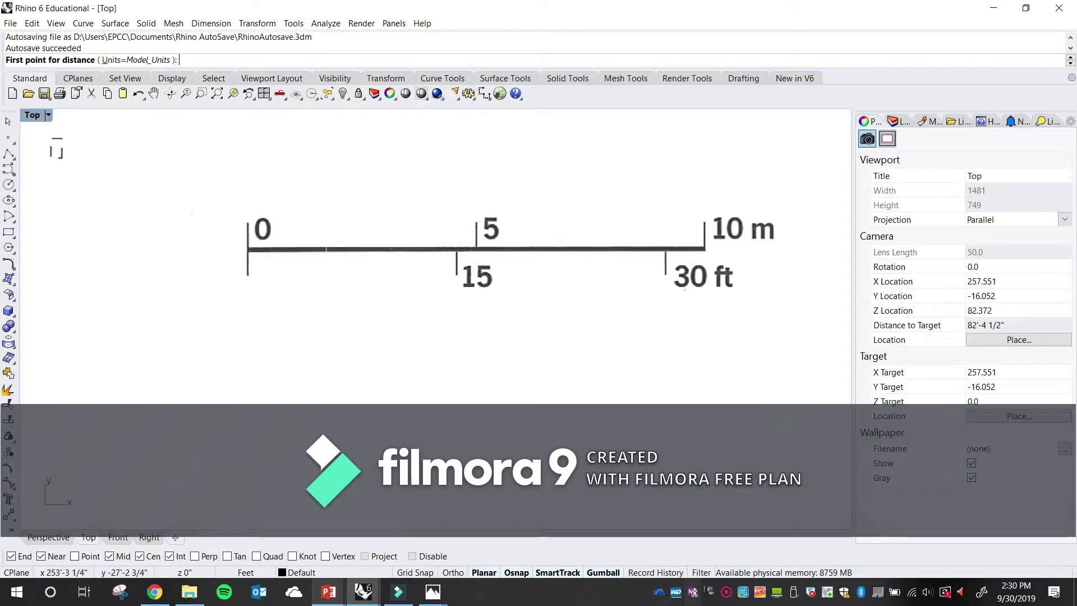
scroll(246, 250, "up", 5)
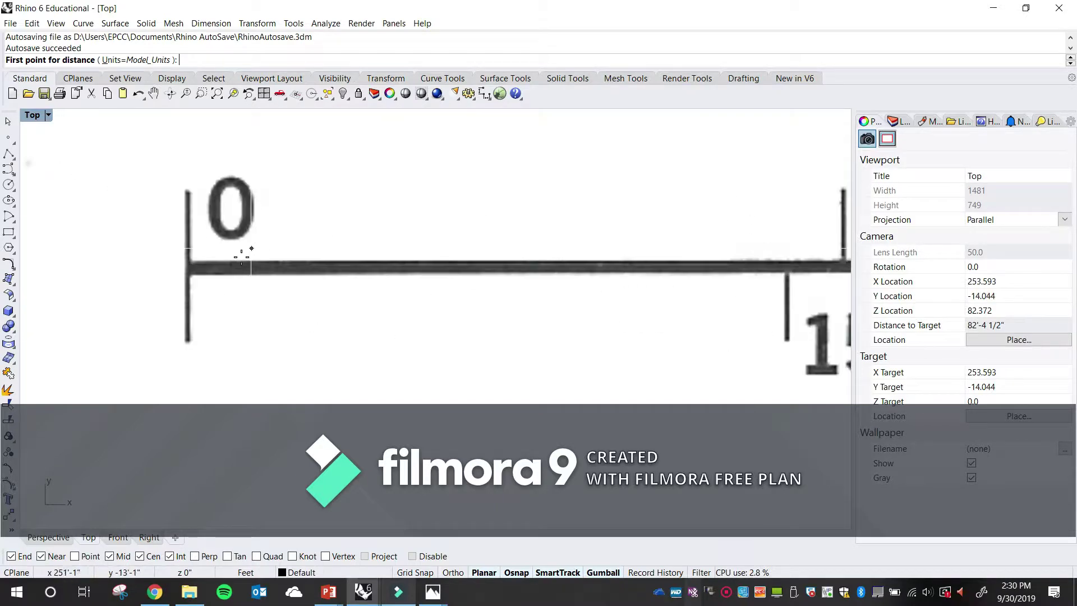
left_click(175, 271)
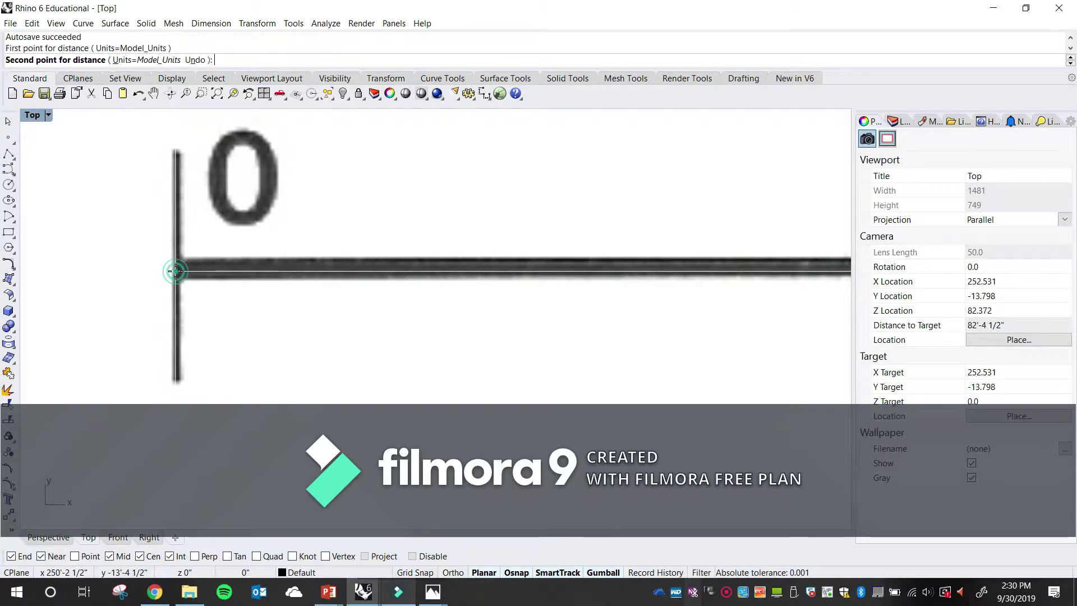
scroll(176, 272, "down", 5)
scroll(355, 258, "up", 5)
scroll(785, 283, "up", 3)
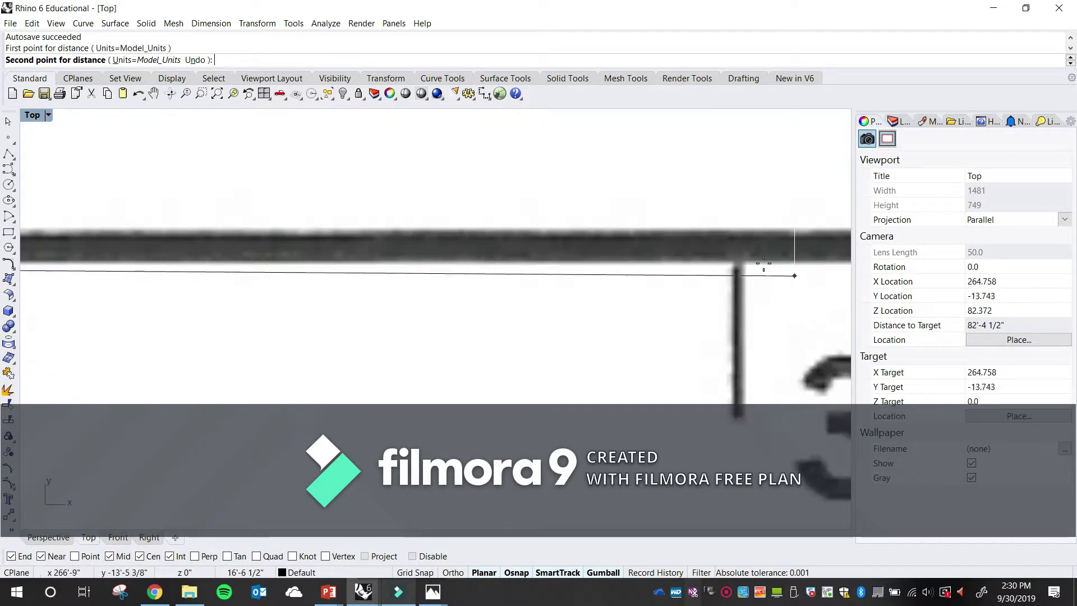
left_click(732, 241)
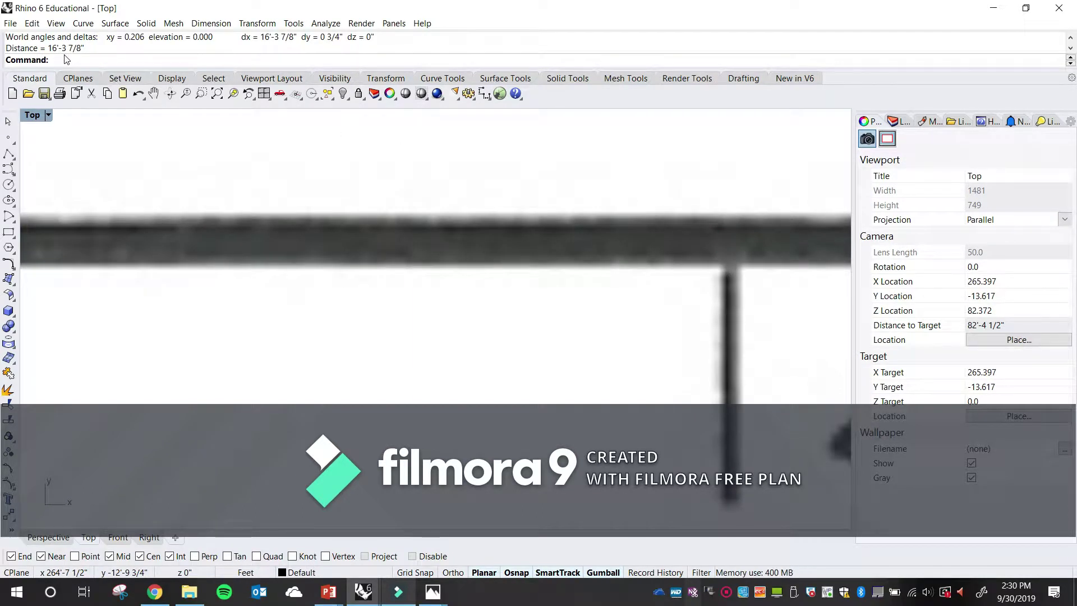
Compare the graphic scale's feet and metre marks with the floor plans on the drawing sheet
scroll(308, 173, "down", 10)
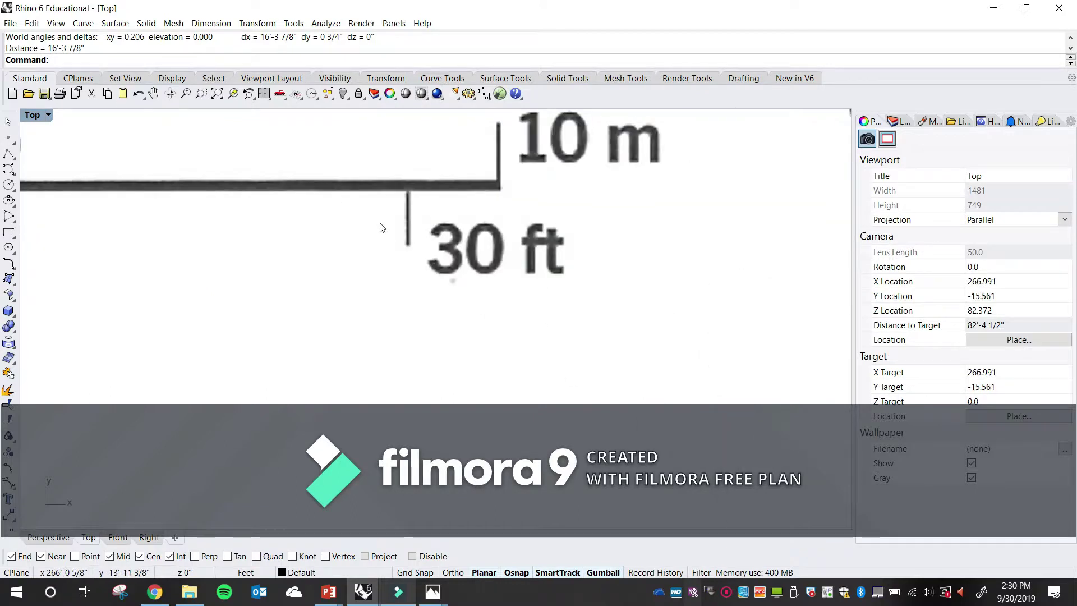
right_click_drag(232, 241, 355, 347)
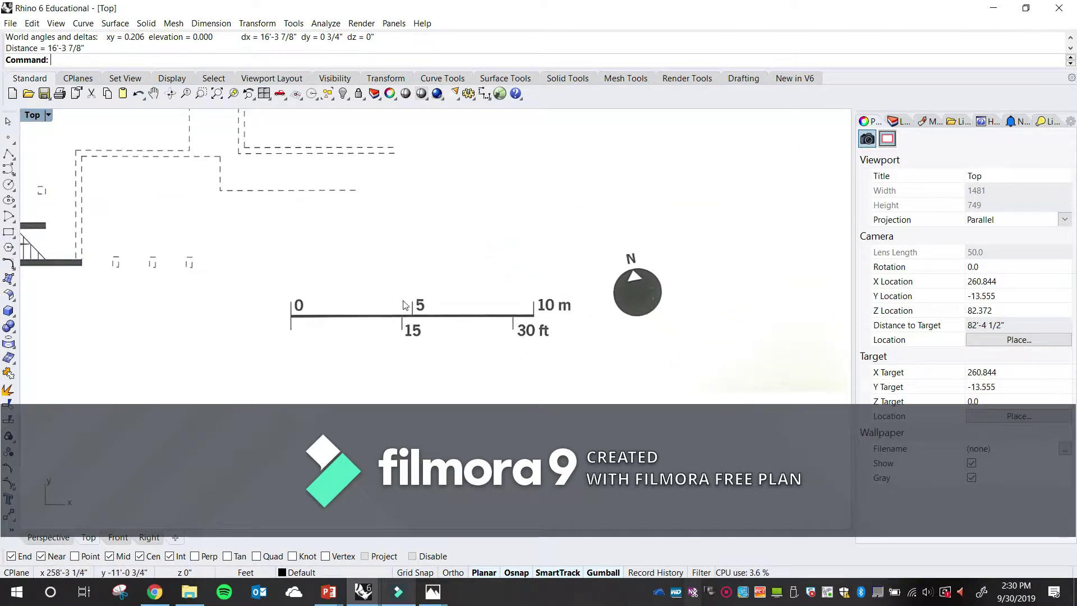
scroll(311, 323, "up", 5)
scroll(231, 303, "down", 4)
scroll(494, 320, "up", 2)
scroll(492, 316, "up", 3)
right_click_drag(520, 277, 672, 286)
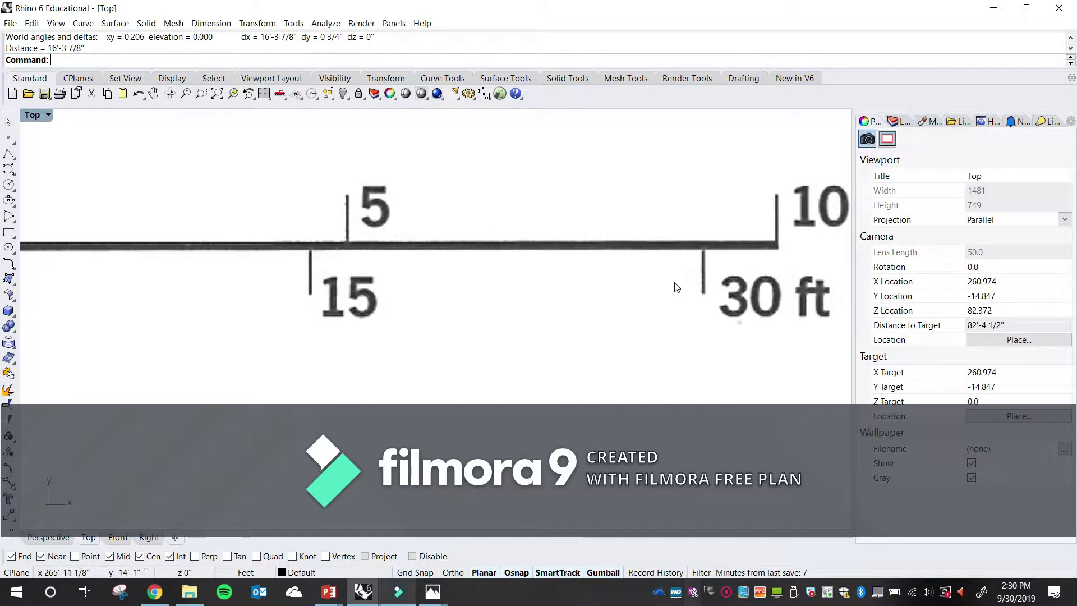
scroll(650, 289, "down", 10)
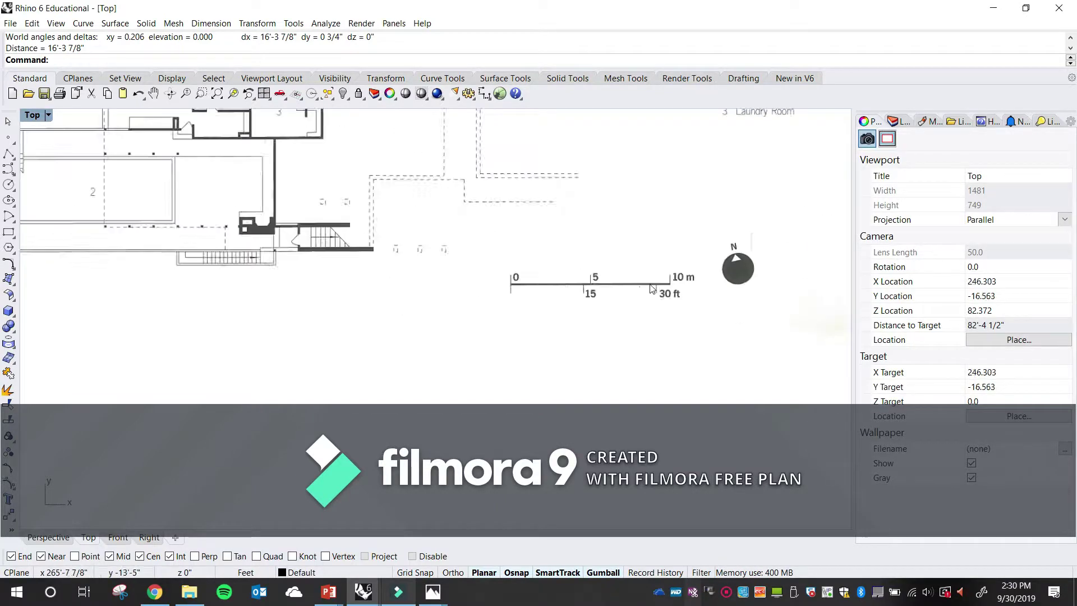
scroll(650, 288, "down", 2)
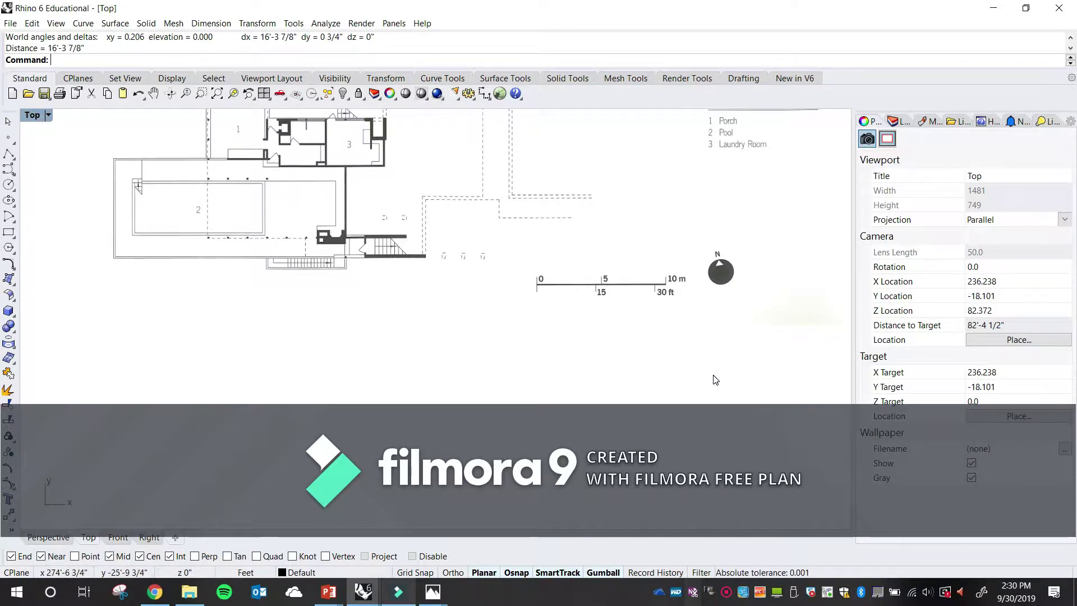
right_click_drag(585, 388, 439, 384)
scroll(464, 281, "up", 5)
scroll(464, 282, "down", 5)
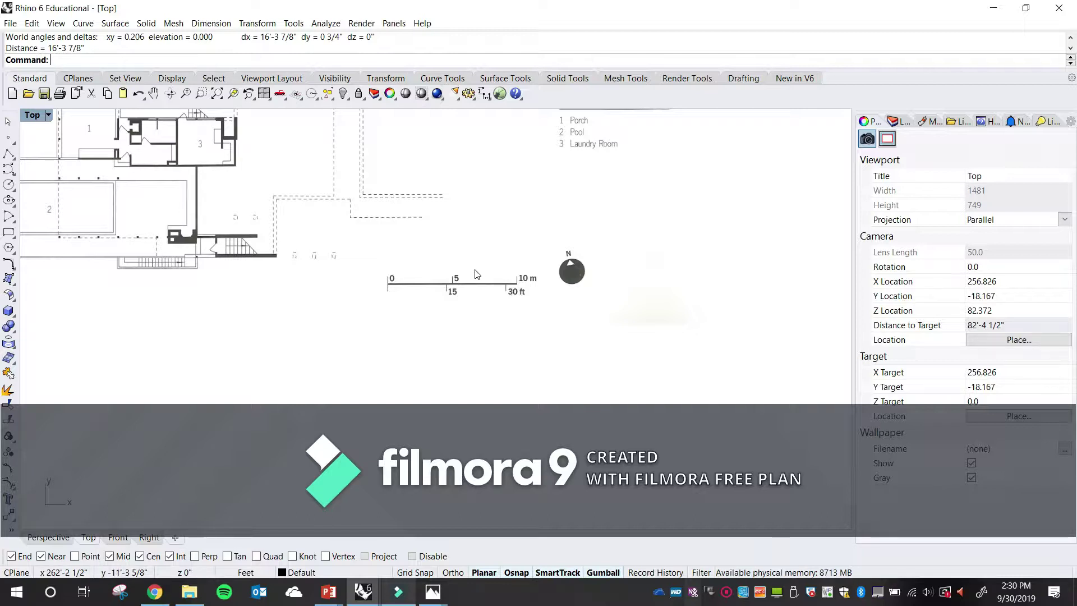
scroll(476, 274, "down", 3)
right_click_drag(420, 246, 470, 344)
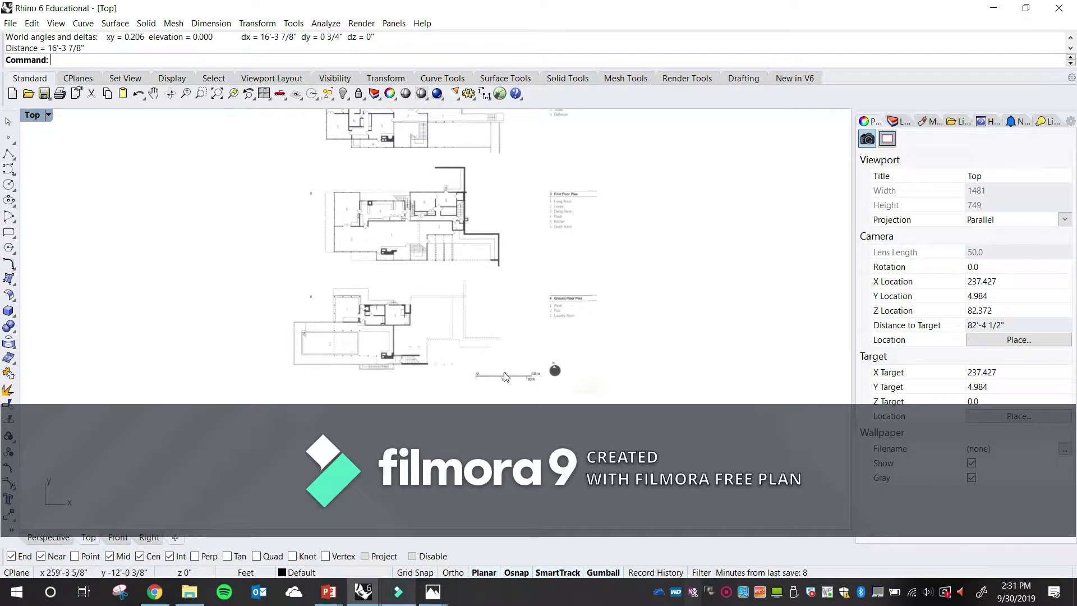
scroll(559, 386, "up", 10)
right_click_drag(550, 401, 570, 354)
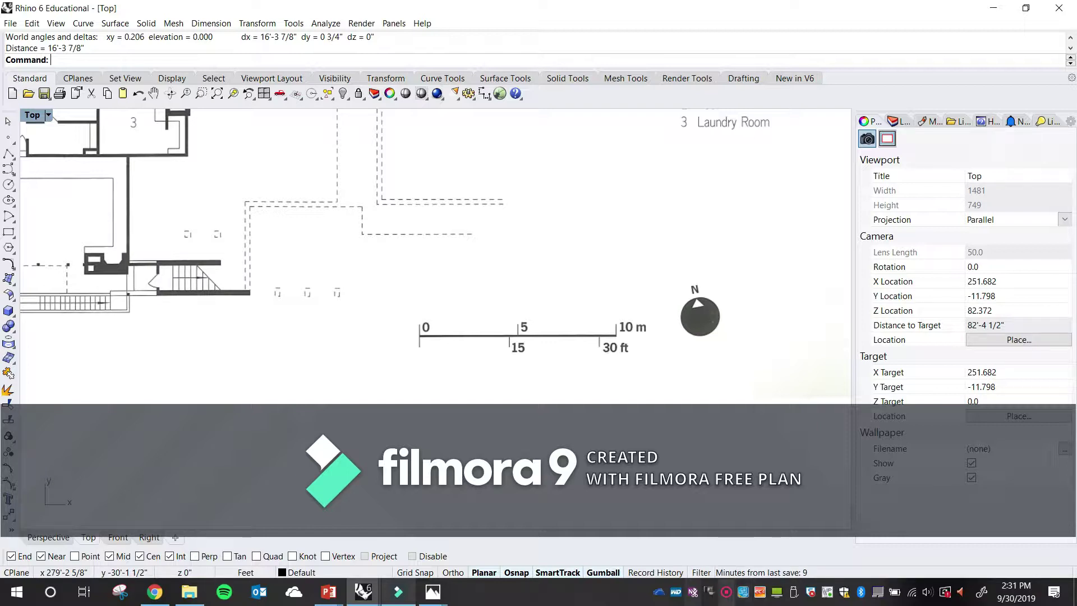
Measure the graphic scale again along its bar between the 0 and 30 ft marks
scroll(629, 428, "up", 4)
type("Distance")
key("Return")
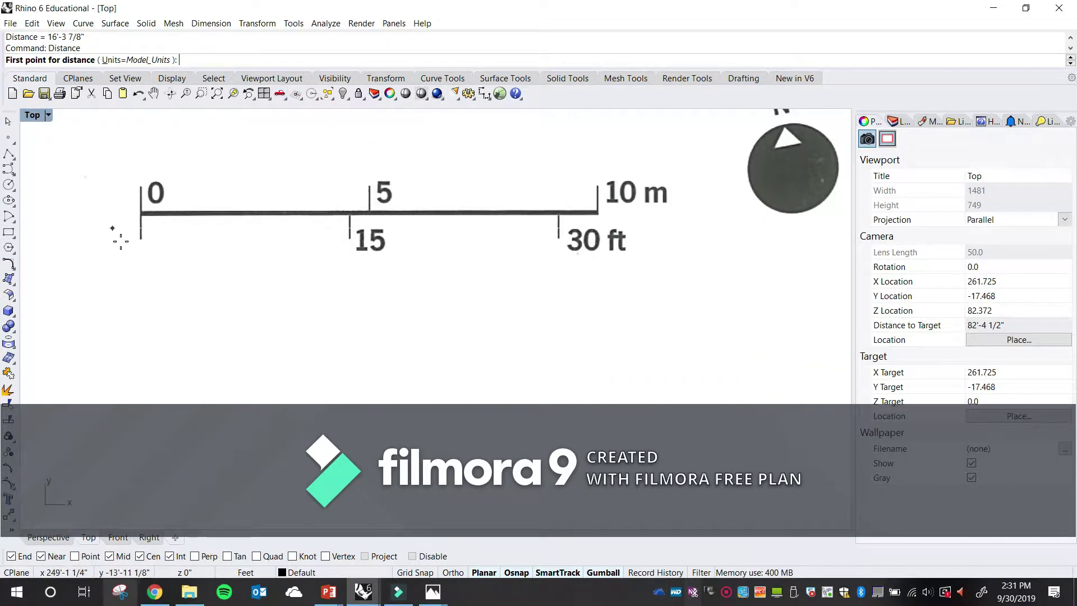
scroll(143, 213, "up", 3)
left_click(133, 211)
scroll(463, 185, "down", 4)
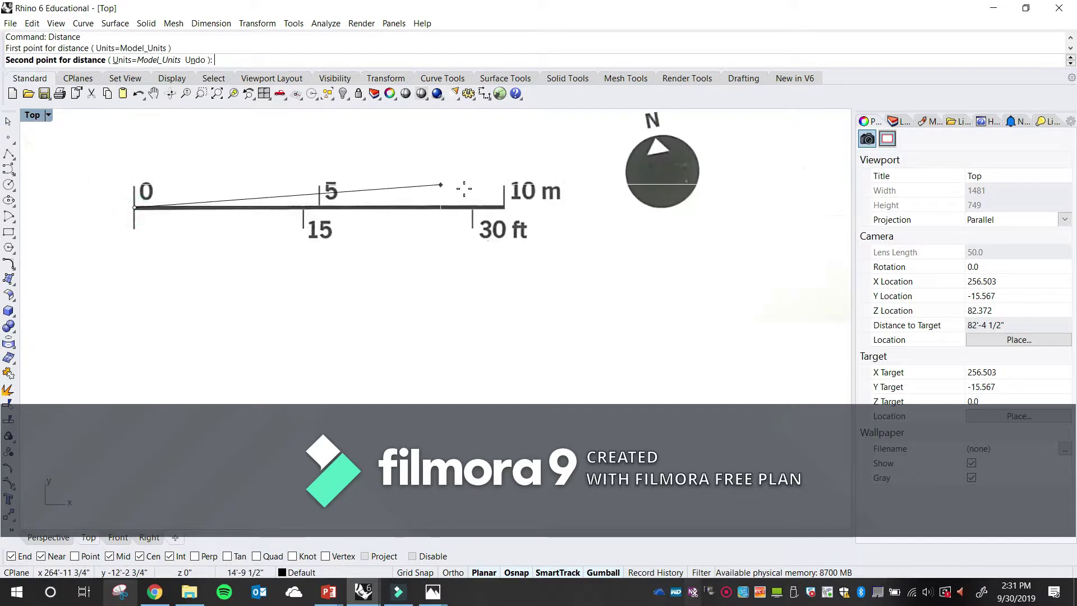
scroll(449, 233, "up", 5)
left_click(428, 220)
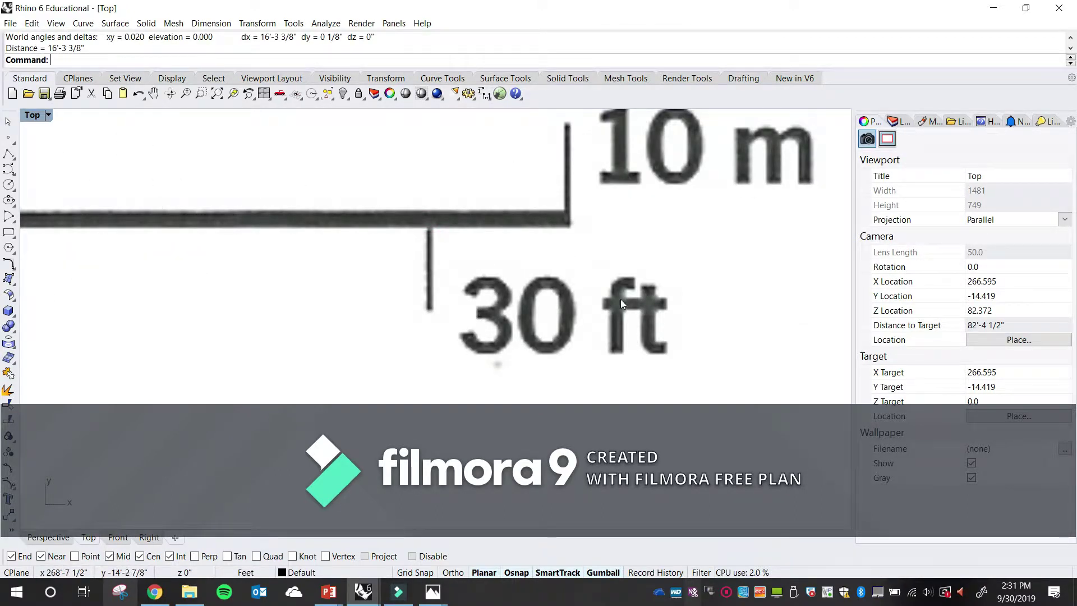
Examine the graphic scale's 10 m end and the dashed outlines above it
scroll(642, 301, "down", 4)
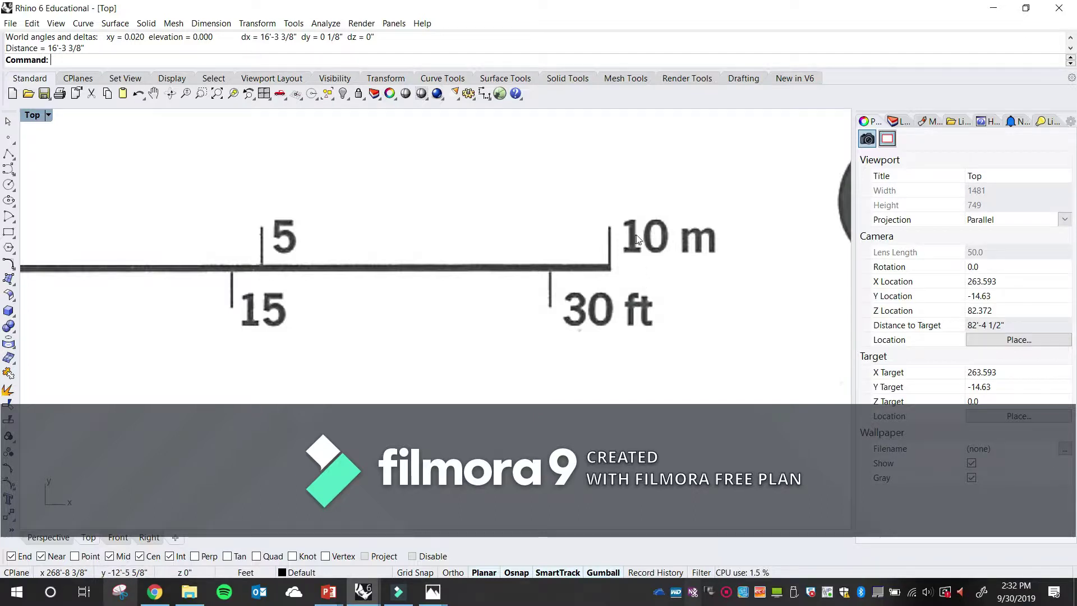
scroll(642, 291, "down", 5)
right_click_drag(552, 264, 465, 326)
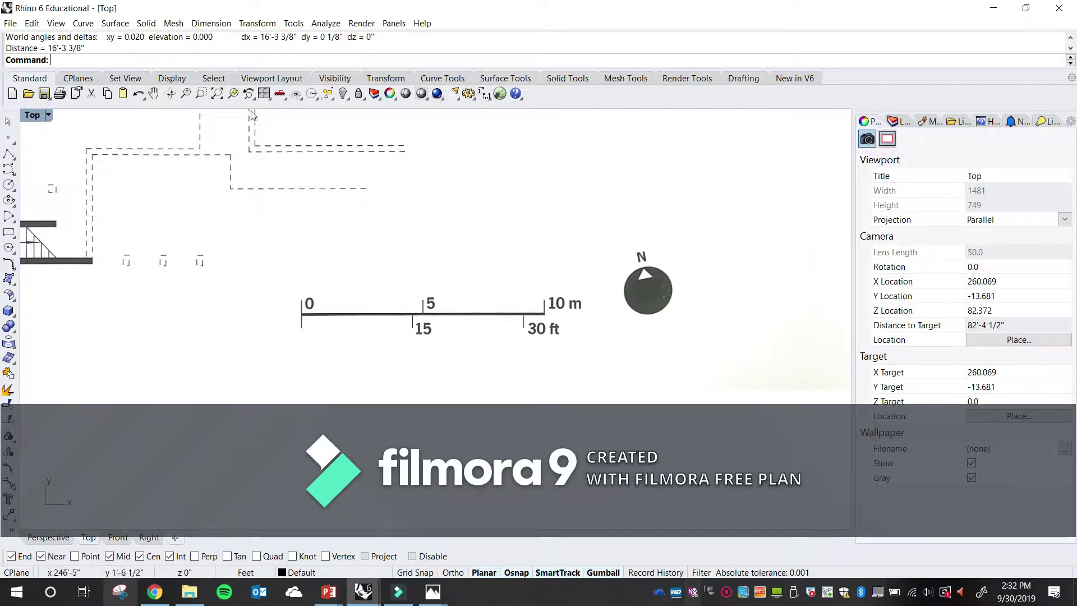
scroll(218, 140, "up", 7)
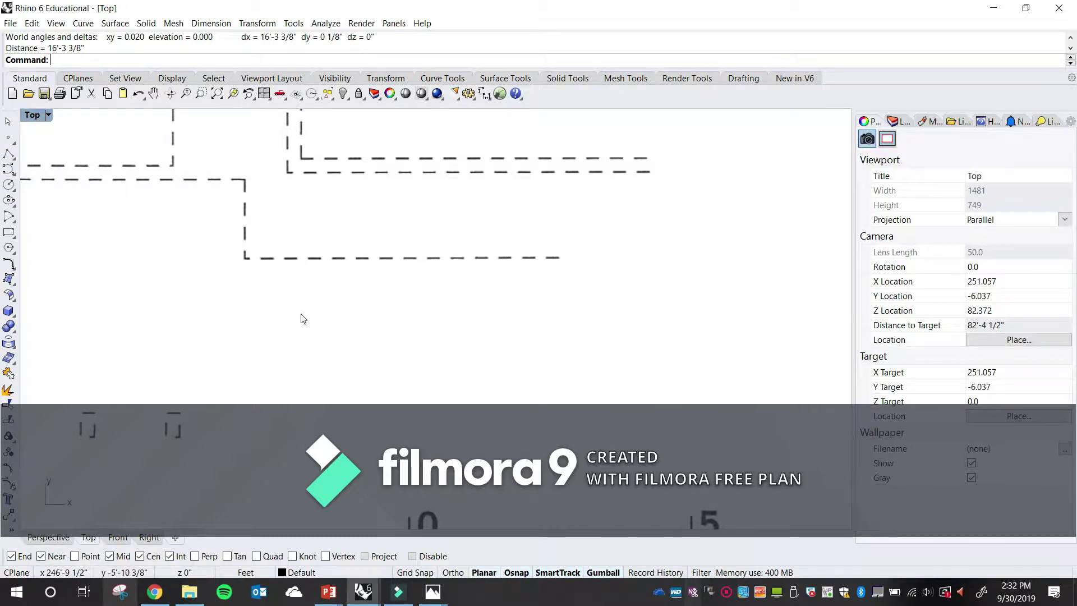
scroll(299, 275, "down", 7)
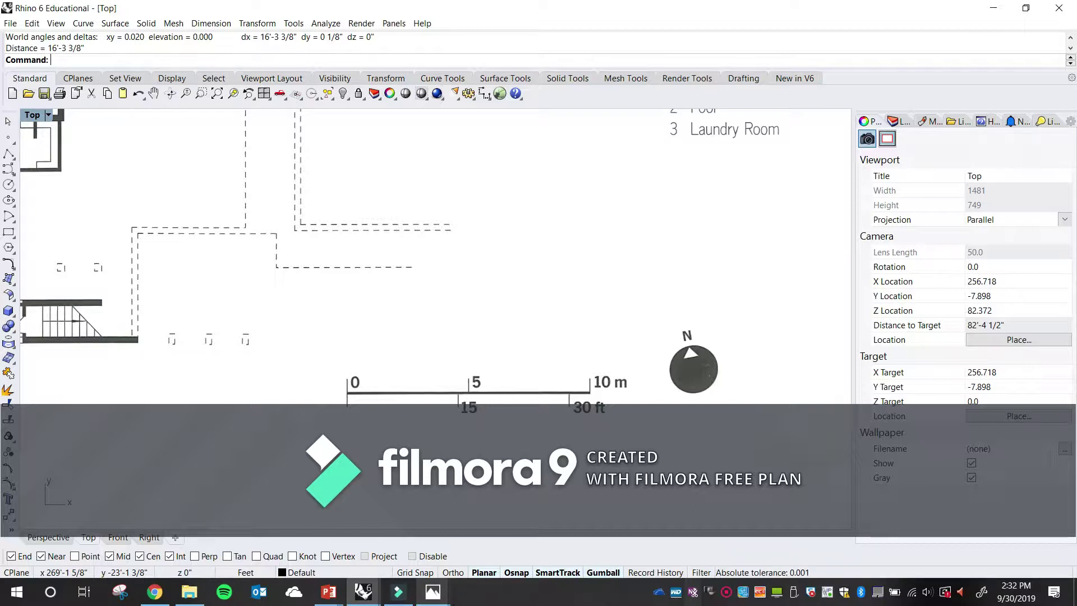
type("cale")
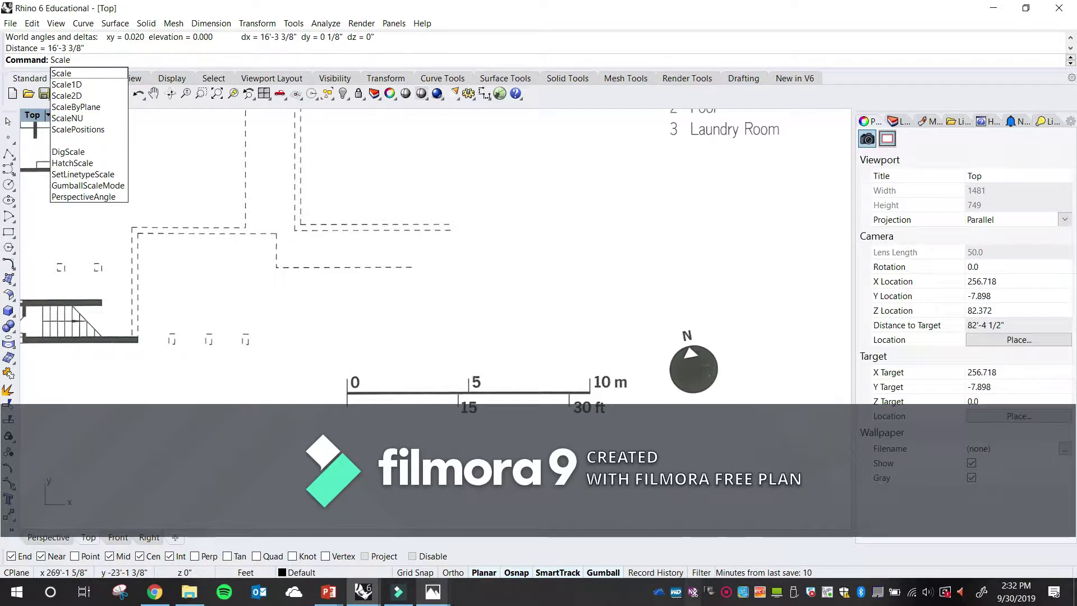
key("Escape")
type("Scale")
key("Return")
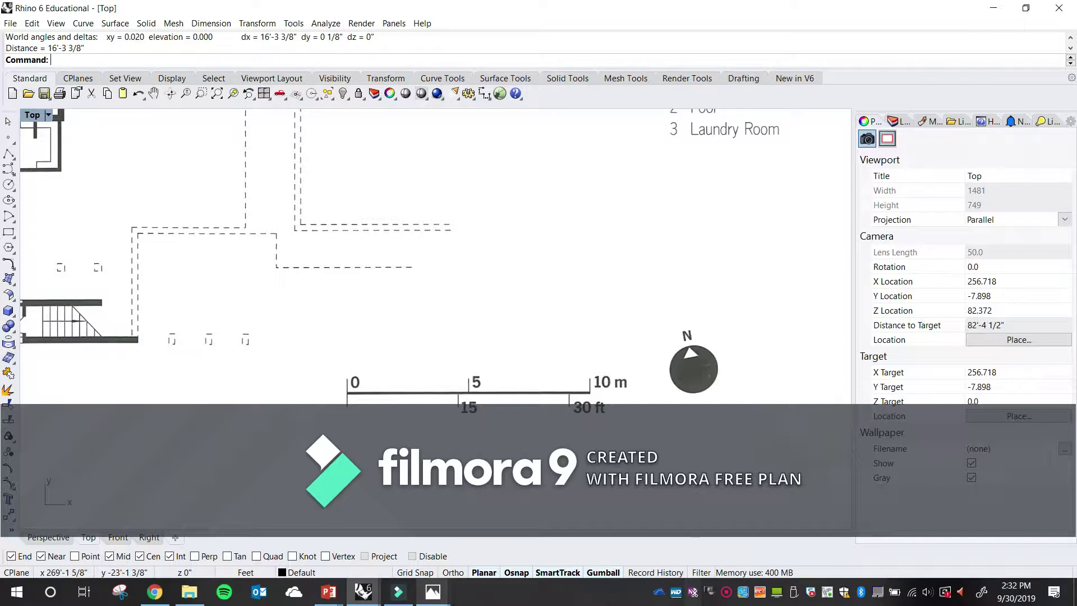
type("Scale")
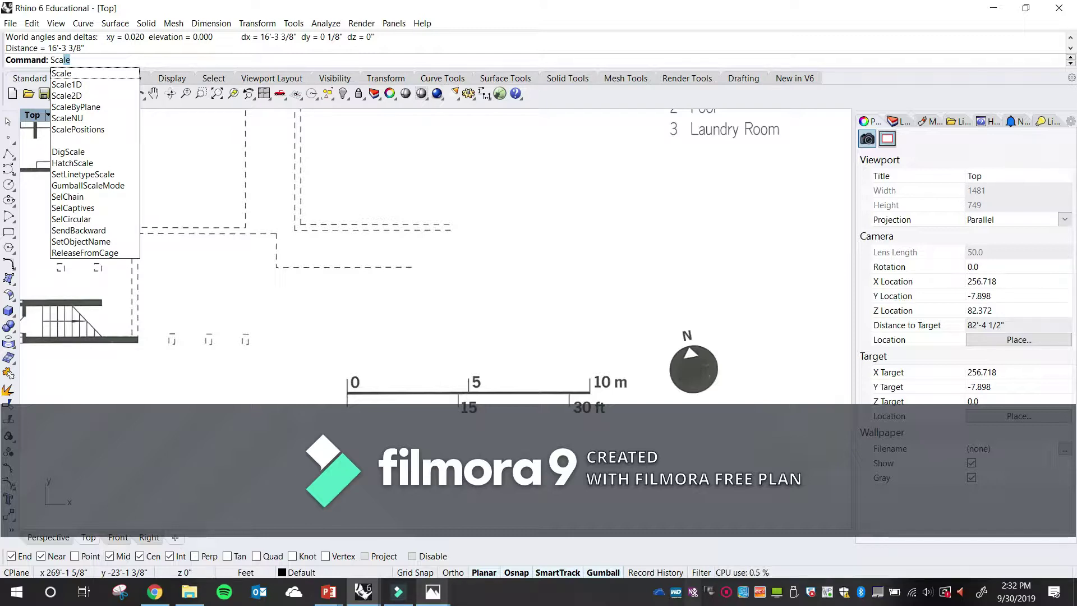
key("Escape")
Start the Scale command on the drawing sheet picture and confirm it as the object to scale
type("S")
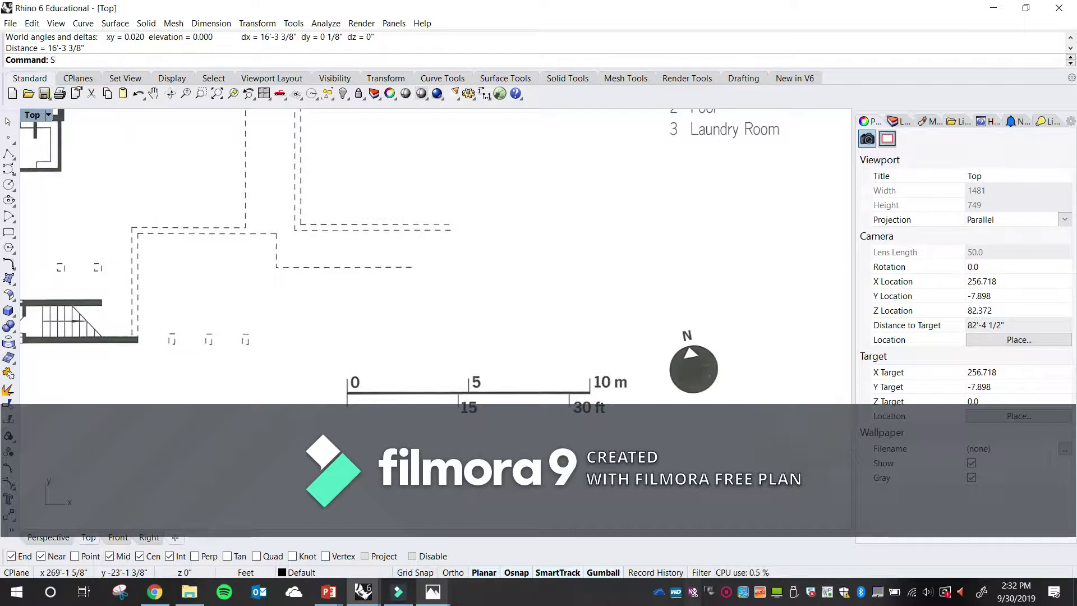
type("ca")
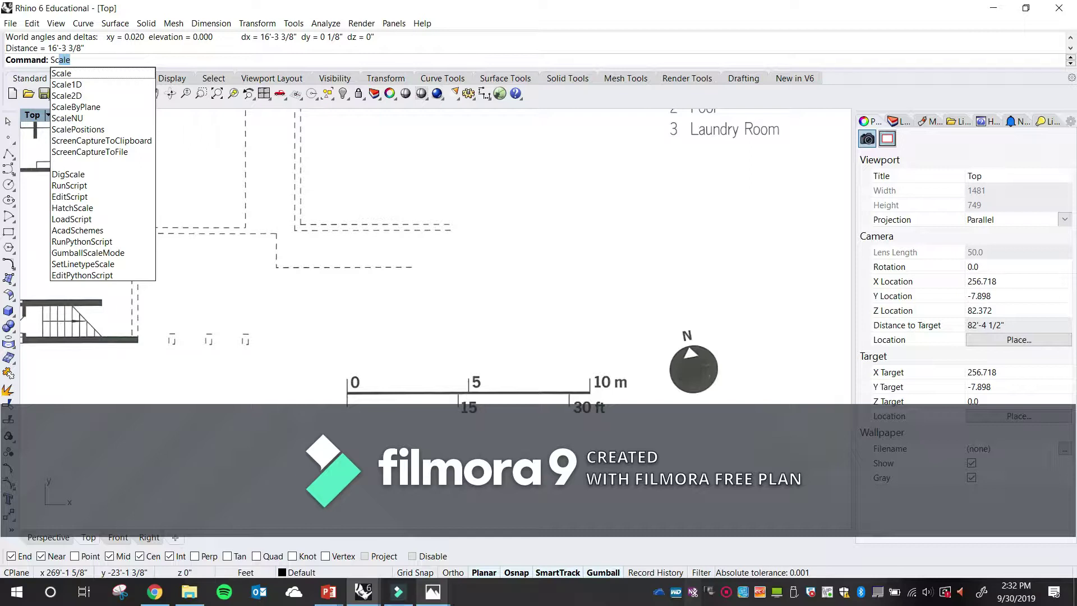
type("ale")
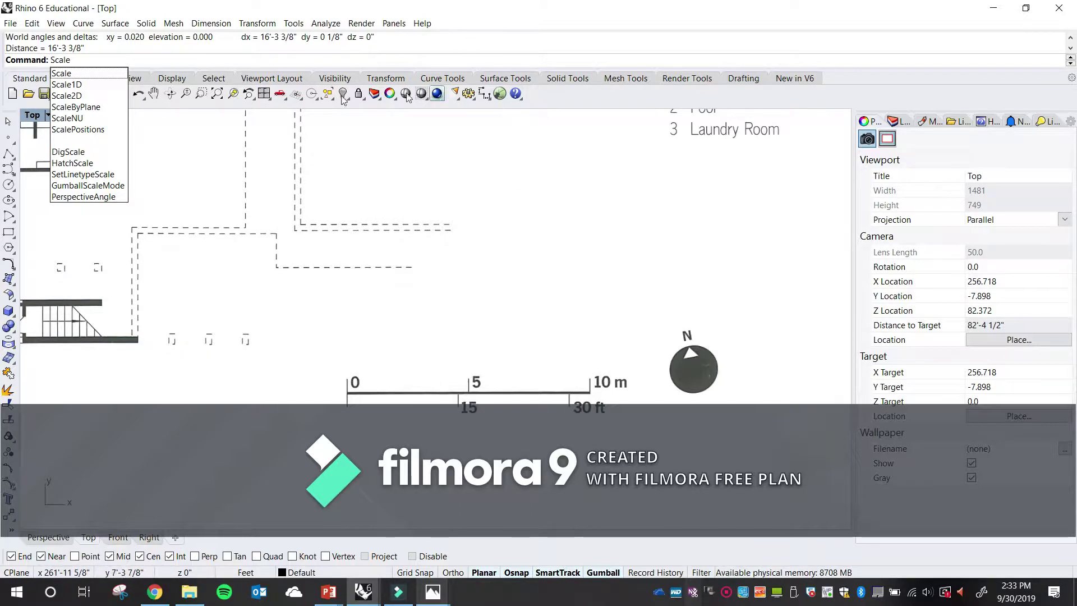
left_click(69, 73)
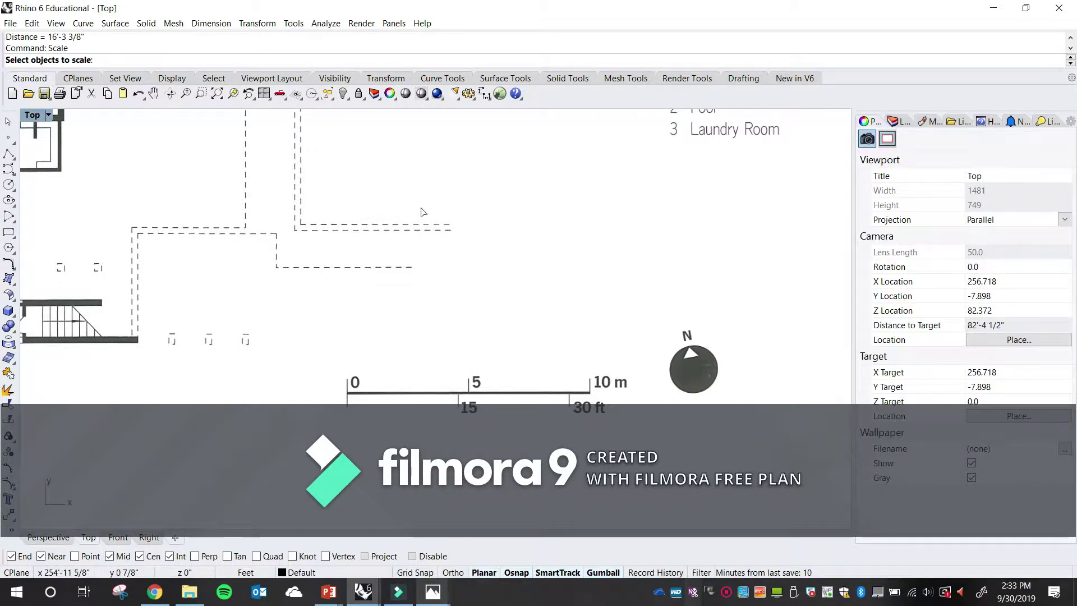
scroll(392, 263, "down", 10)
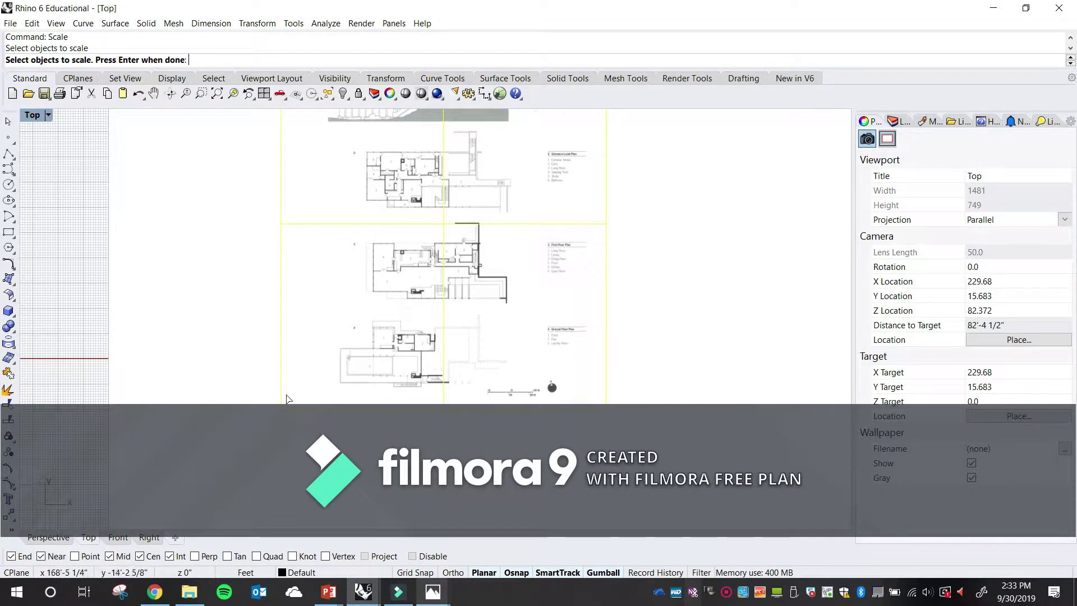
scroll(324, 412, "up", 5)
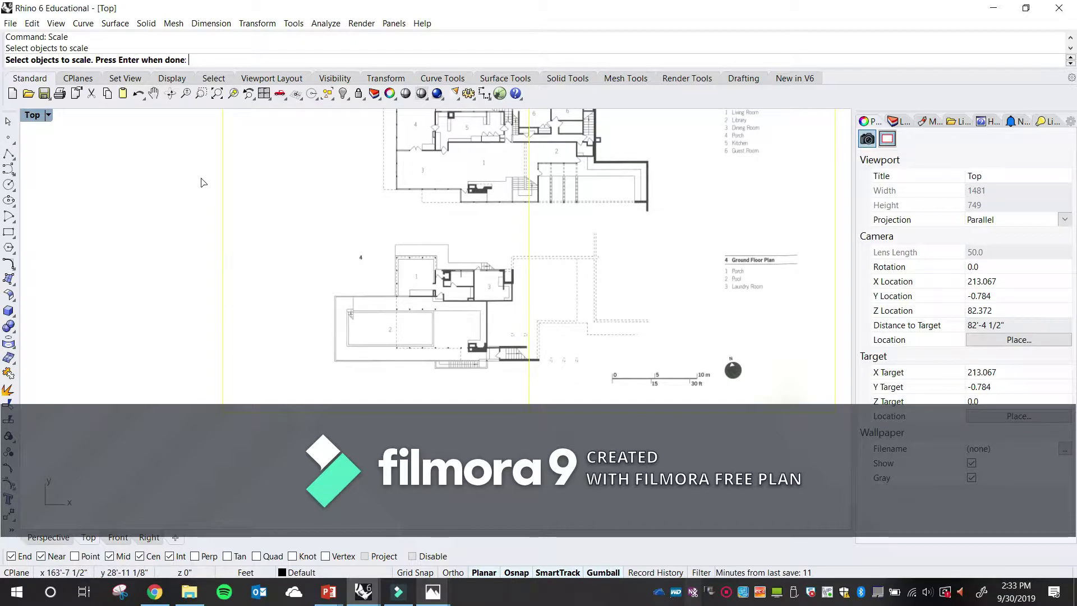
right_click_drag(587, 326, 359, 307)
scroll(391, 357, "up", 6)
right_click_drag(445, 346, 362, 347)
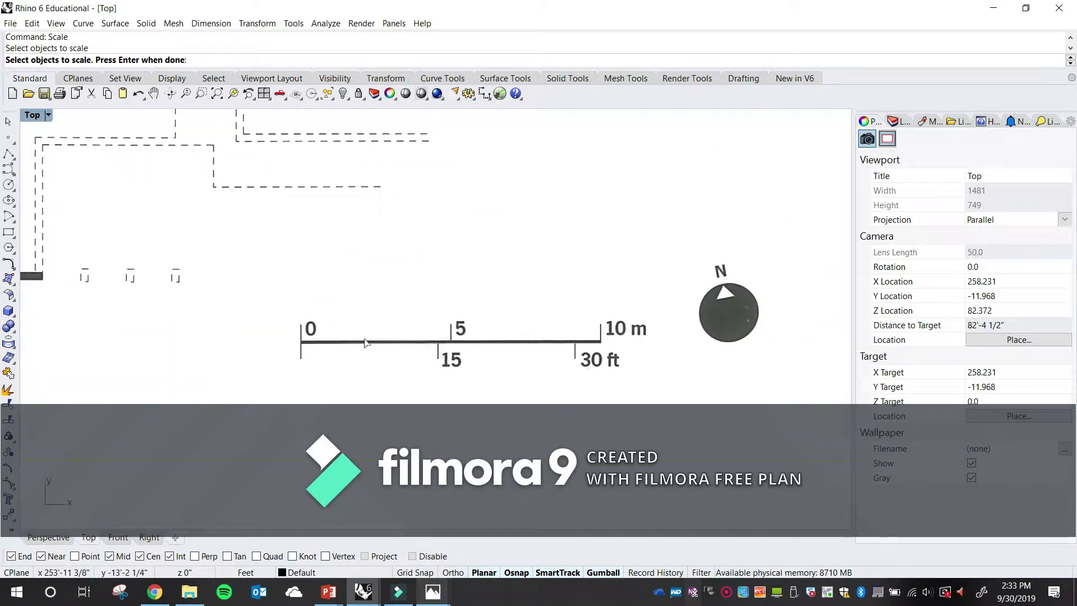
key("Return")
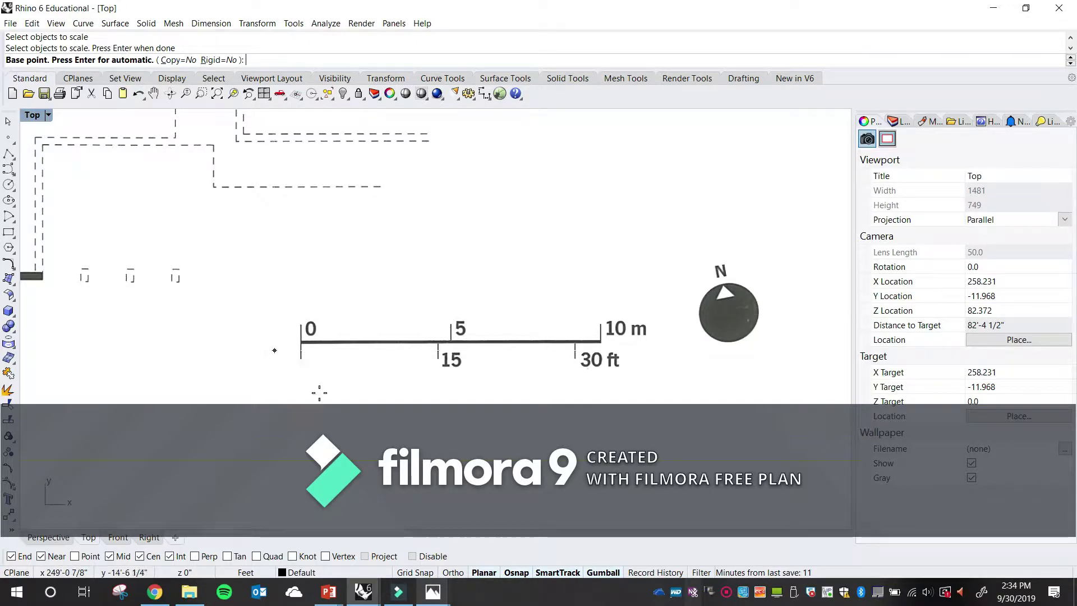
Set the scaling base point in the middle of the graphic scale's 0 tick, just below the bar
scroll(348, 360, "up", 4)
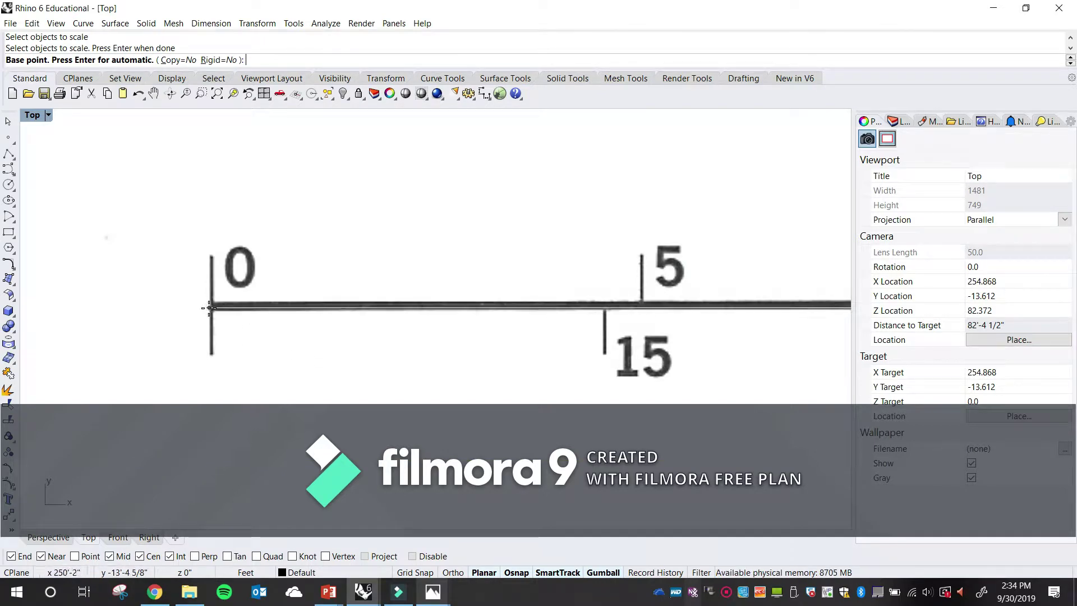
scroll(211, 304, "up", 3)
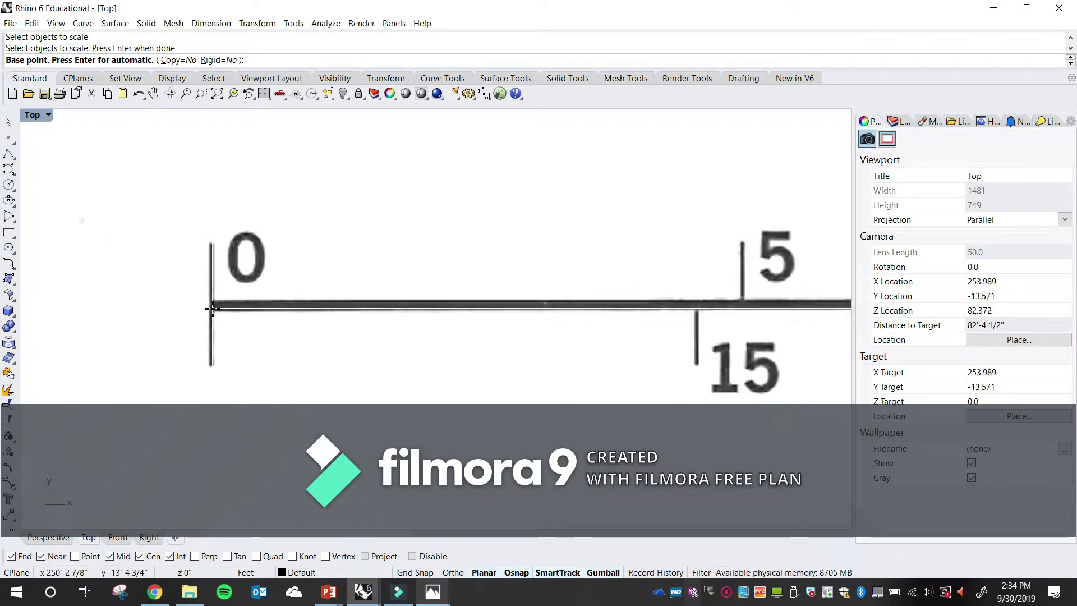
scroll(211, 304, "up", 3)
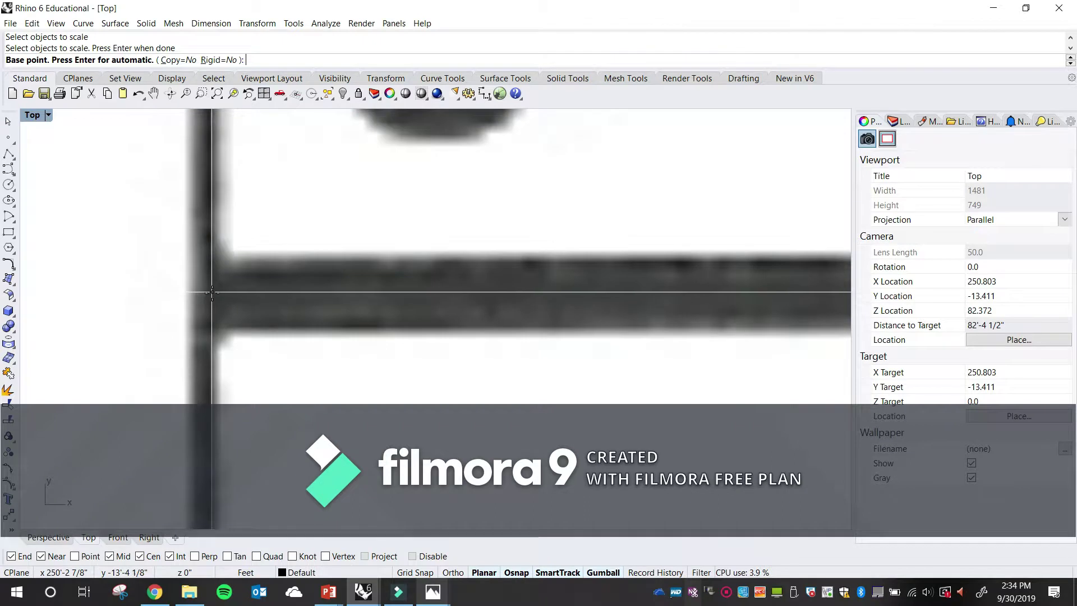
scroll(209, 298, "up", 2)
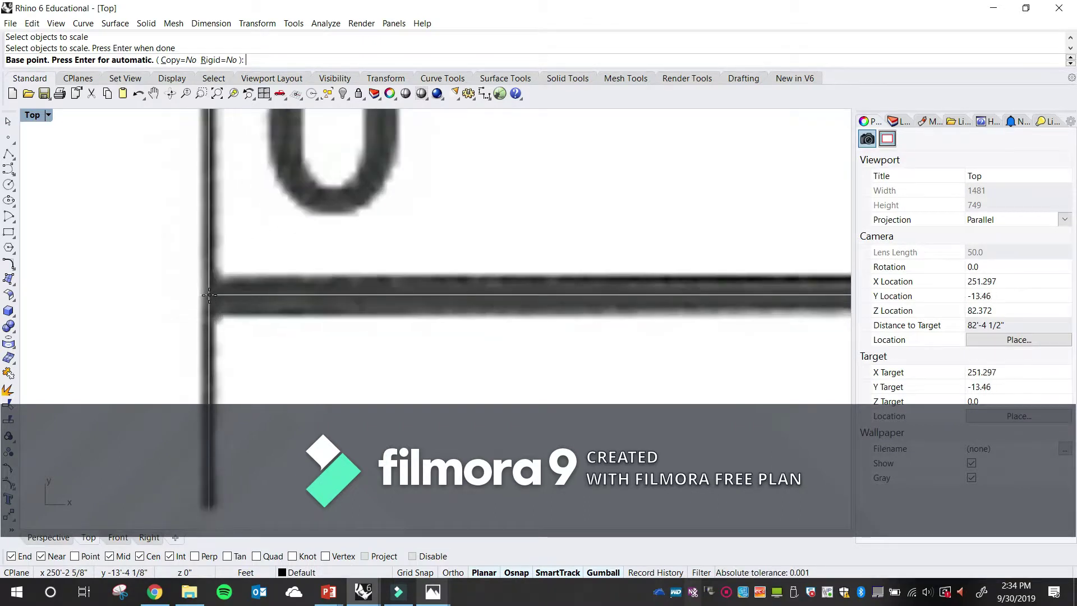
scroll(209, 295, "up", 2)
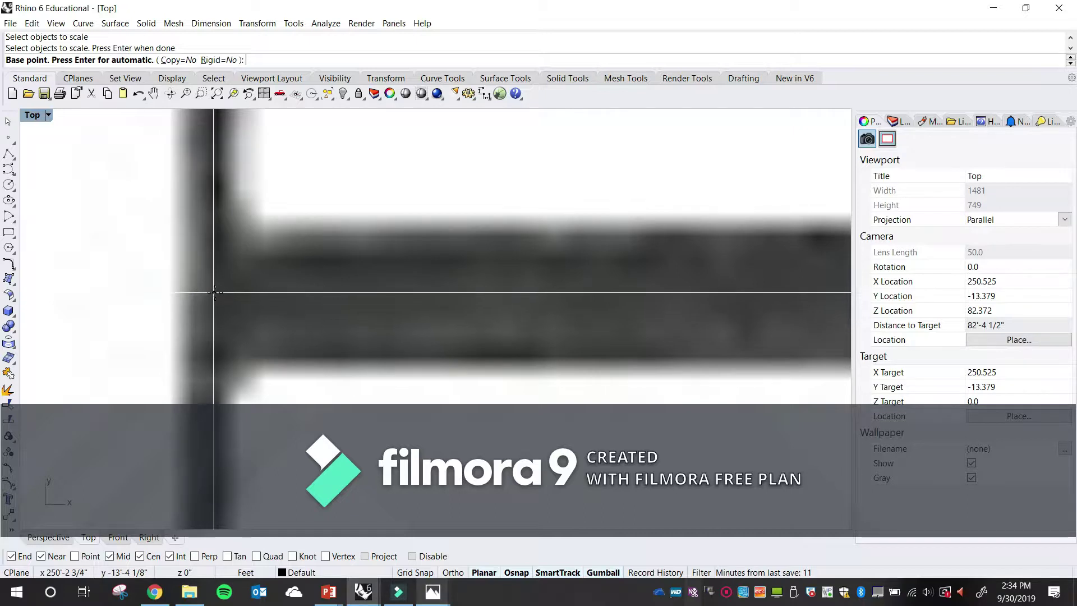
scroll(209, 294, "up", 2)
right_click_drag(307, 279, 306, 310)
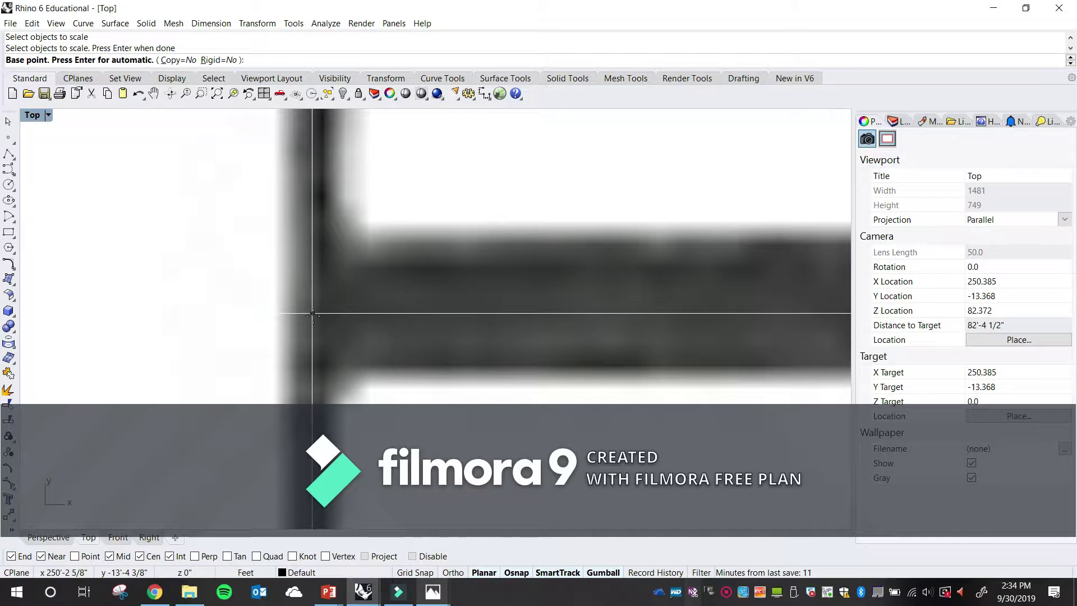
scroll(312, 313, "down", 5)
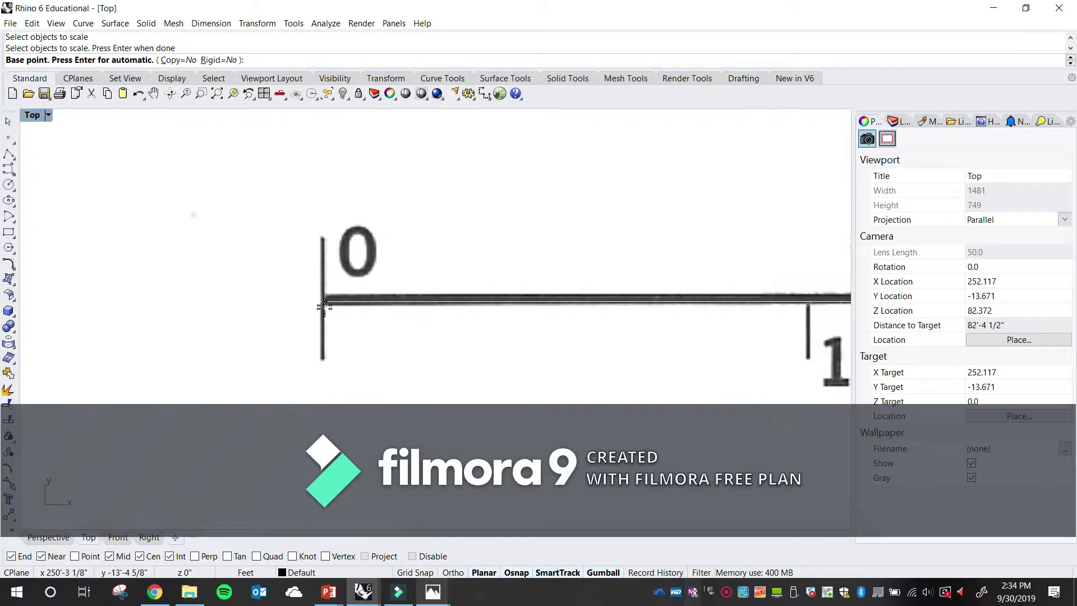
scroll(324, 305, "up", 3)
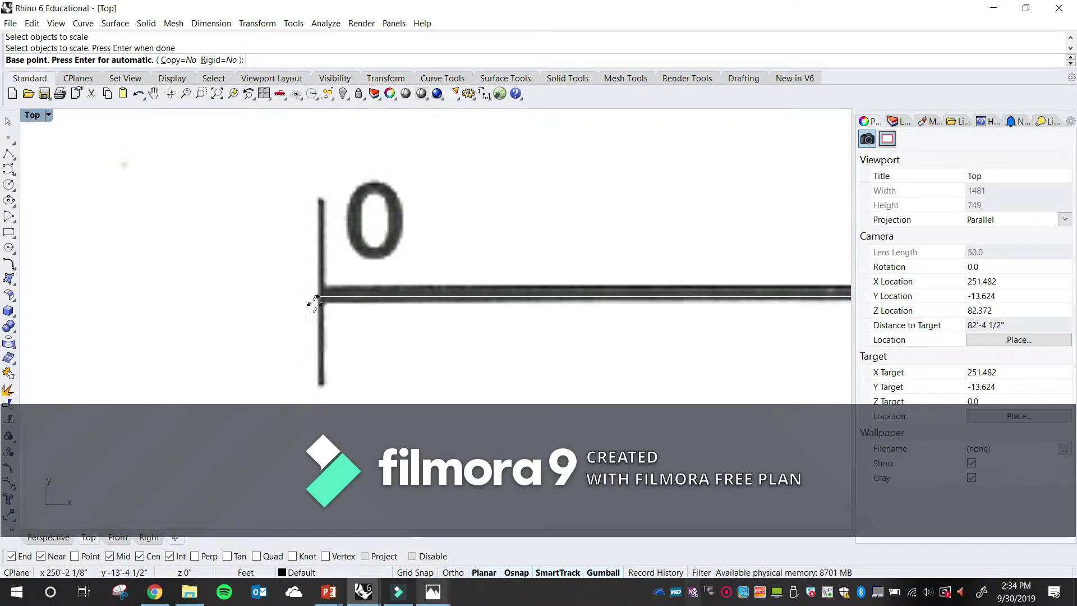
scroll(313, 302, "up", 4)
scroll(318, 317, "up", 5)
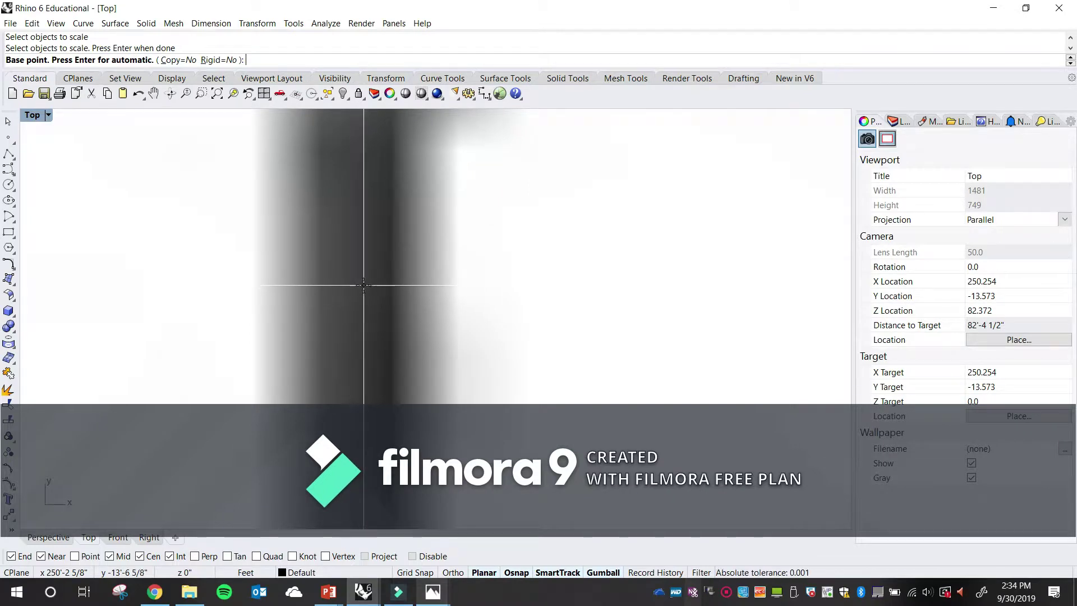
scroll(356, 292, "down", 3)
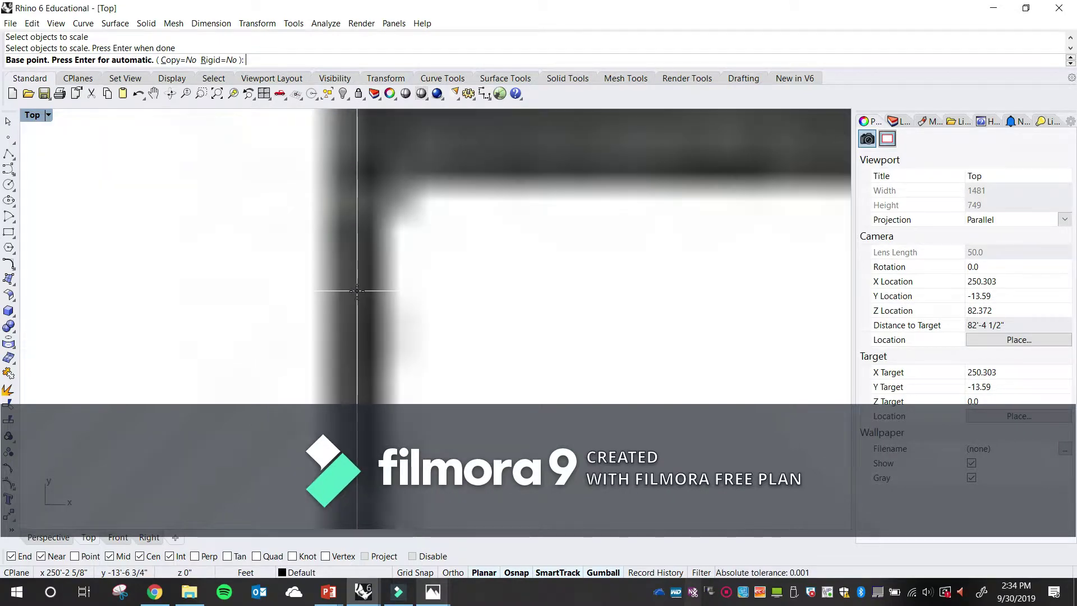
left_click(351, 331)
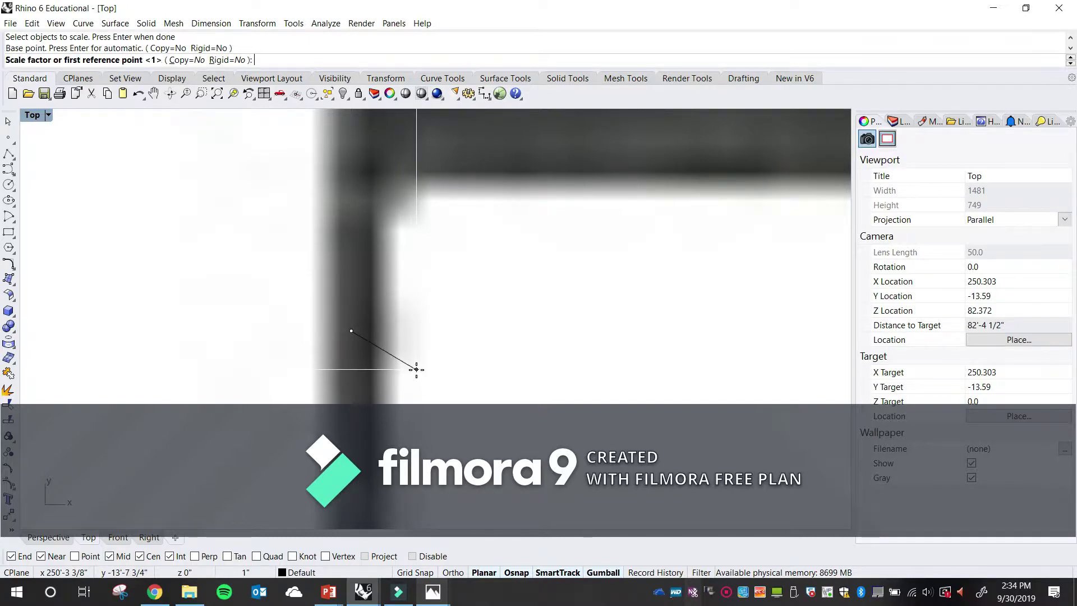
Set the first reference point on the graphic scale's 30 ft tick, in a straight horizontal line from the base point
scroll(416, 369, "down", 8)
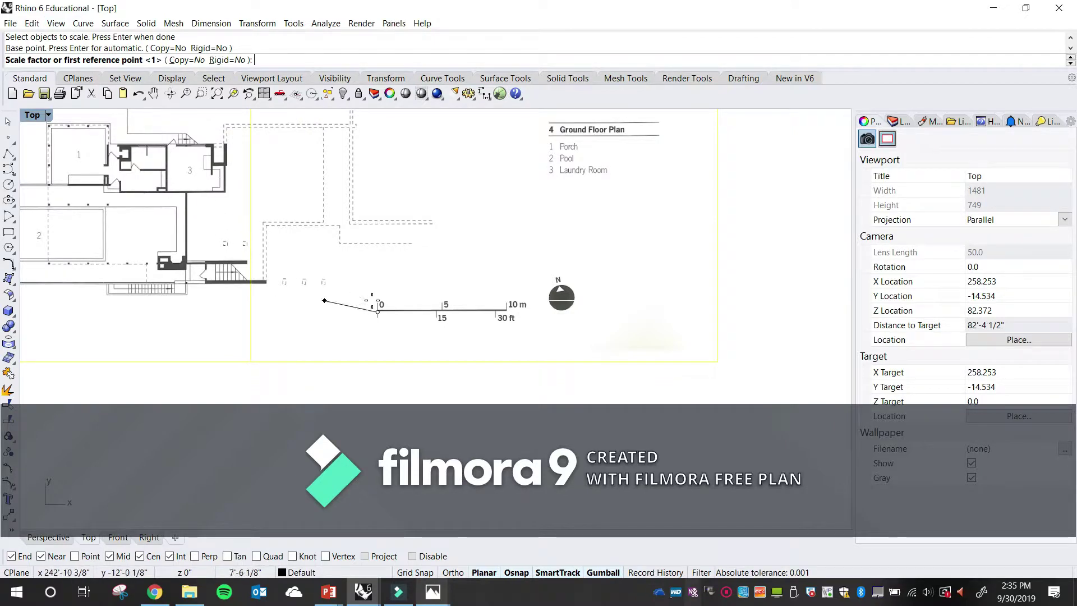
scroll(503, 315, "up", 8)
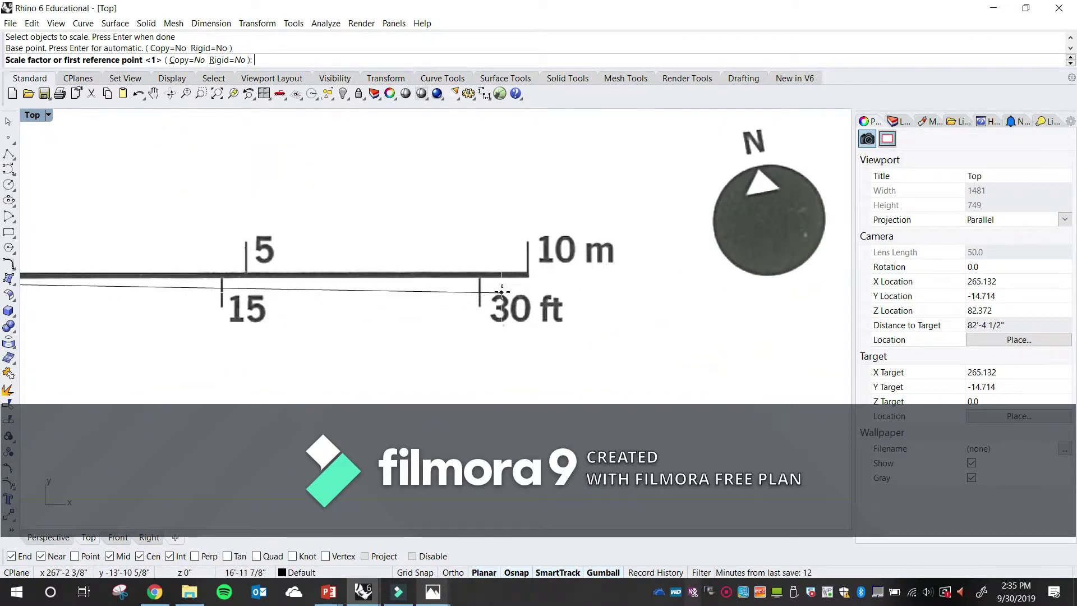
key("shift")
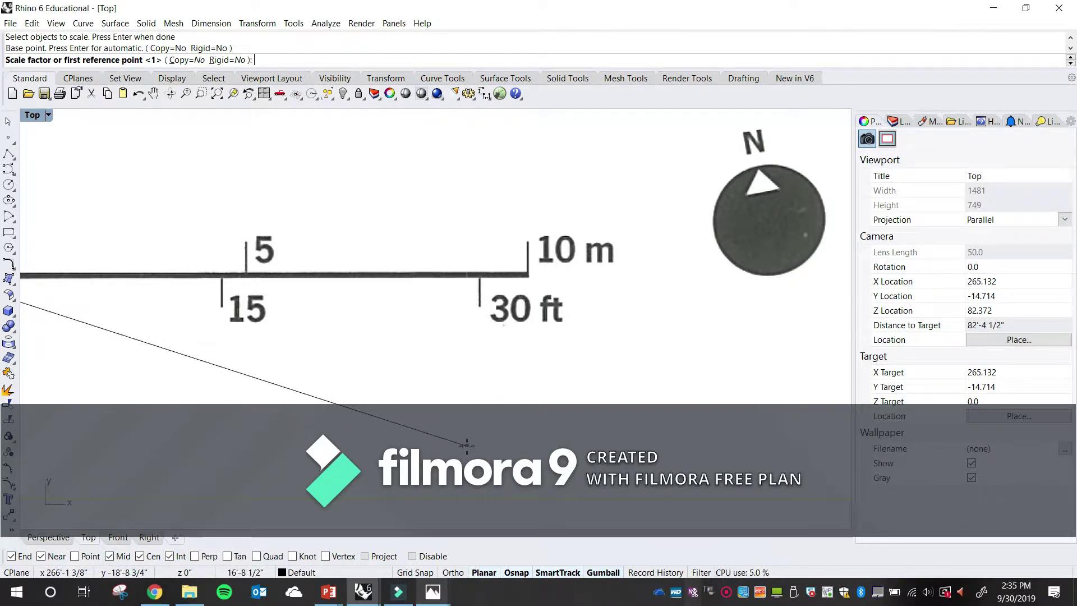
key("shift")
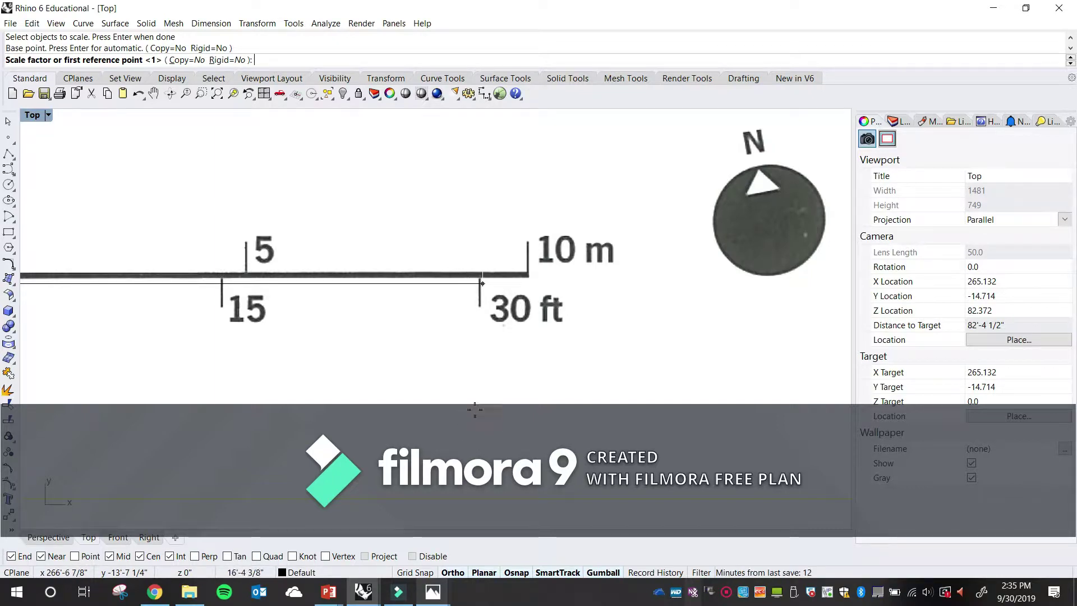
scroll(488, 283, "up", 8)
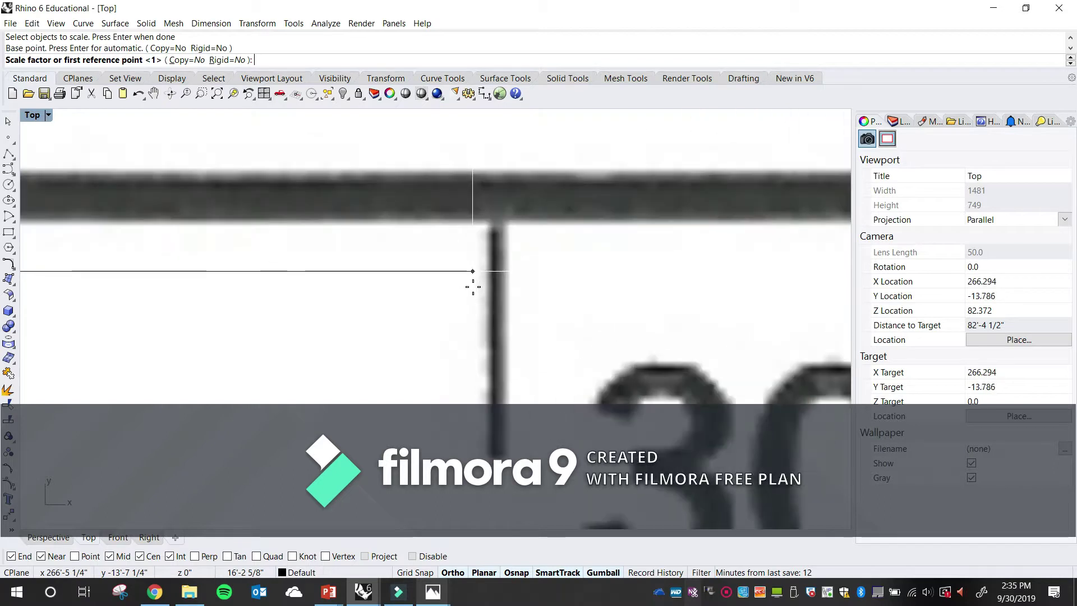
scroll(492, 261, "up", 1)
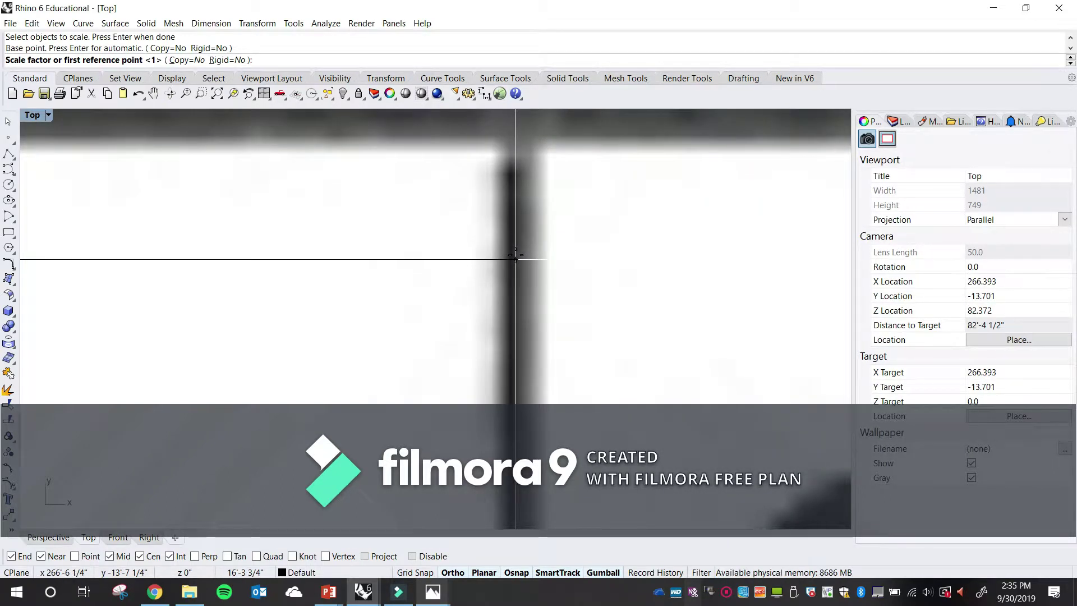
left_click(515, 256)
Enter 30' as the second reference distance to scale the picture to true size
scroll(563, 247, "down", 4)
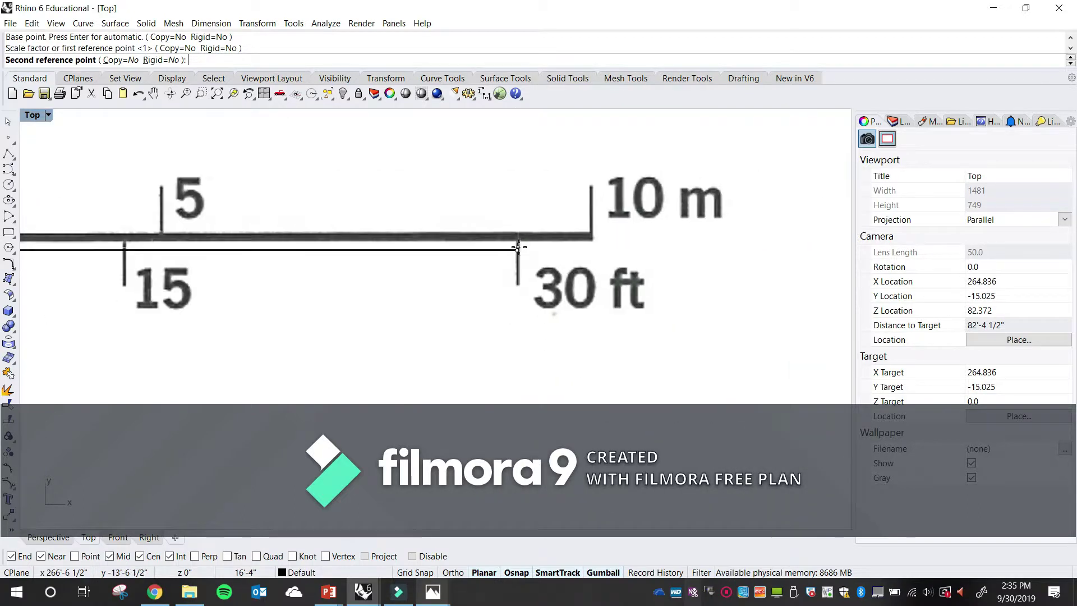
scroll(564, 247, "down", 5)
scroll(566, 268, "up", 2)
scroll(566, 268, "up", 10)
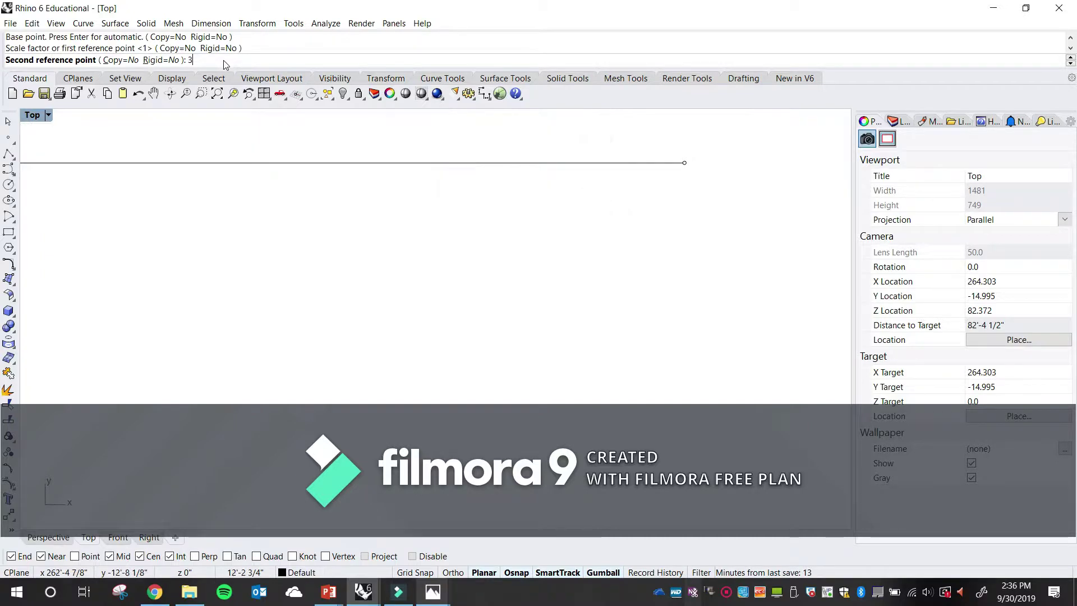
type("30")
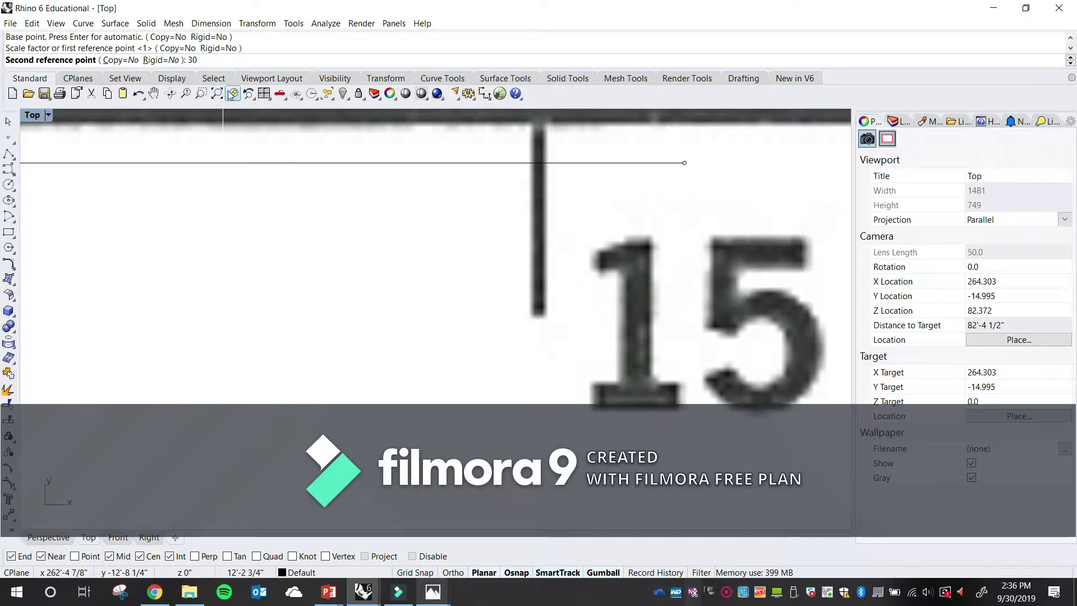
type("\"")
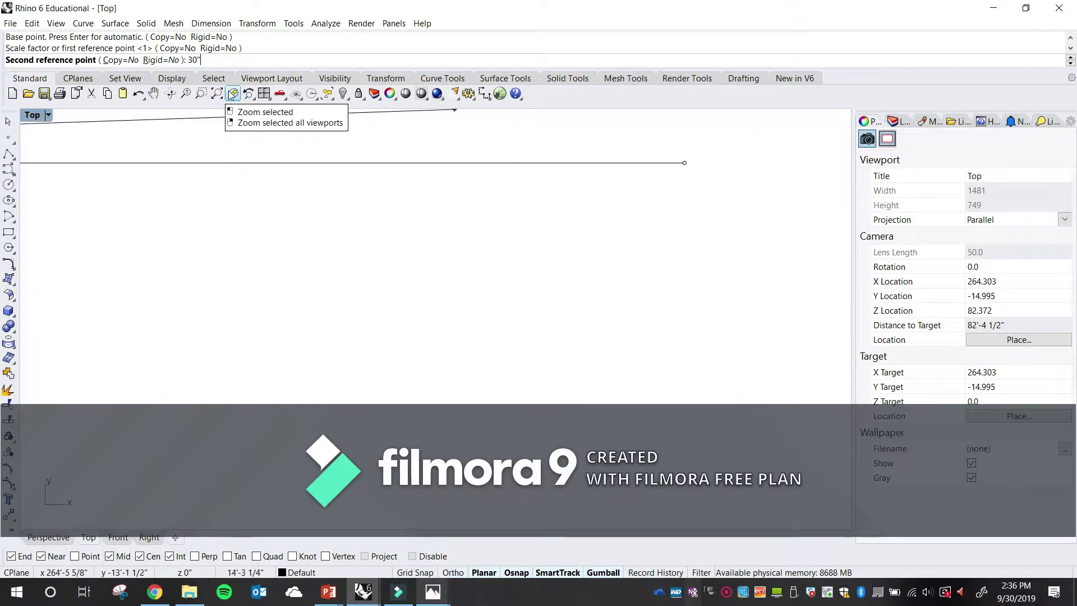
key("BackSpace")
type("'")
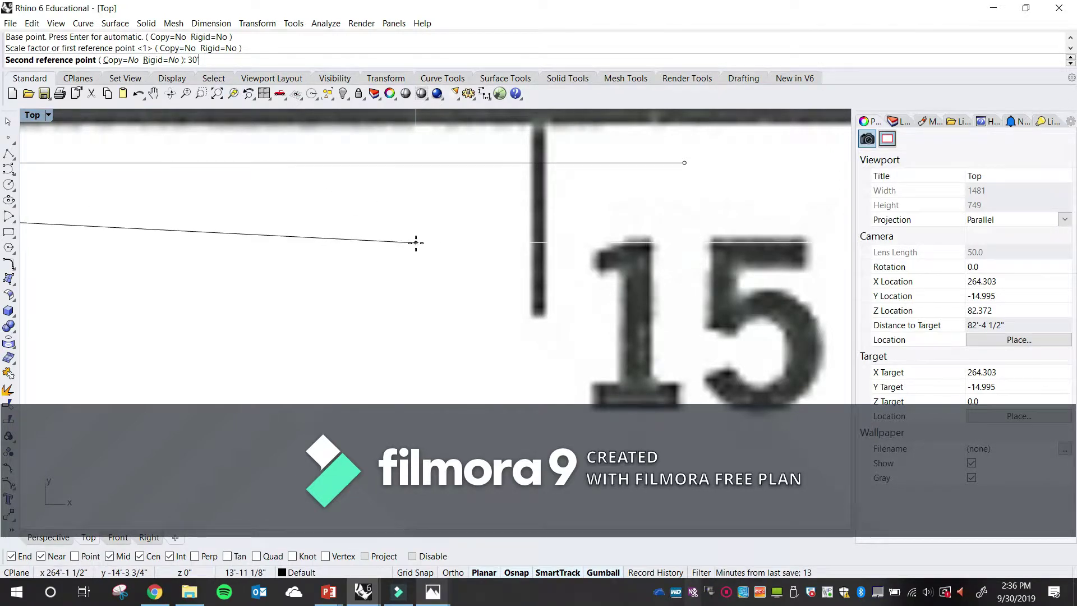
key("Return")
Start a distance measurement on the scaled picture, with its first point on the graphic scale's 0 tick just below the bar
scroll(422, 245, "down", 10)
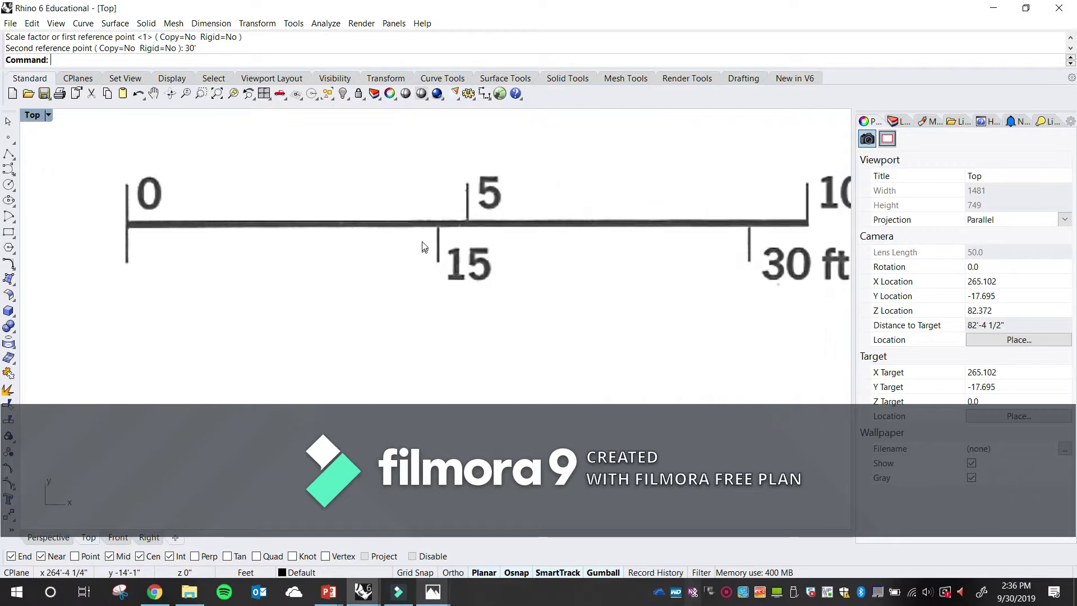
right_click_drag(477, 252, 478, 386)
scroll(451, 425, "down", 5)
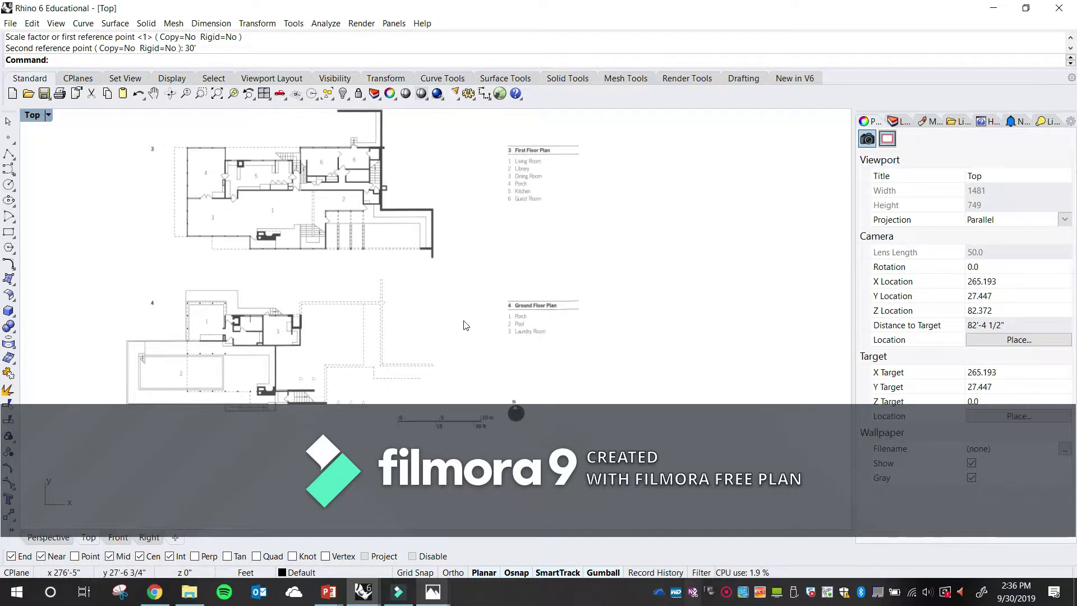
scroll(357, 356, "up", 5)
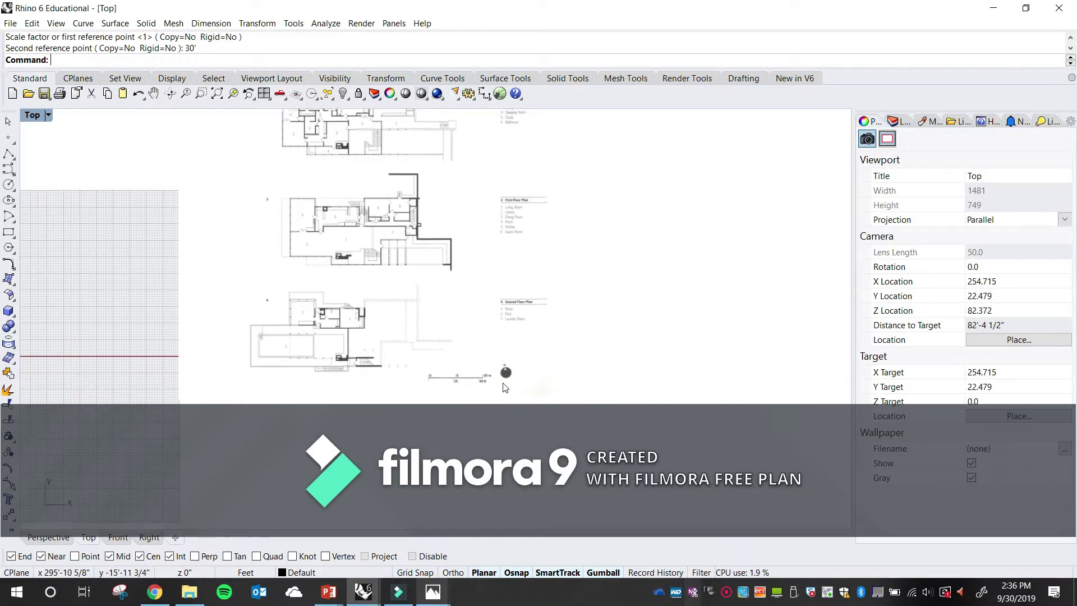
scroll(431, 380, "up", 5)
right_click_drag(353, 335, 421, 329)
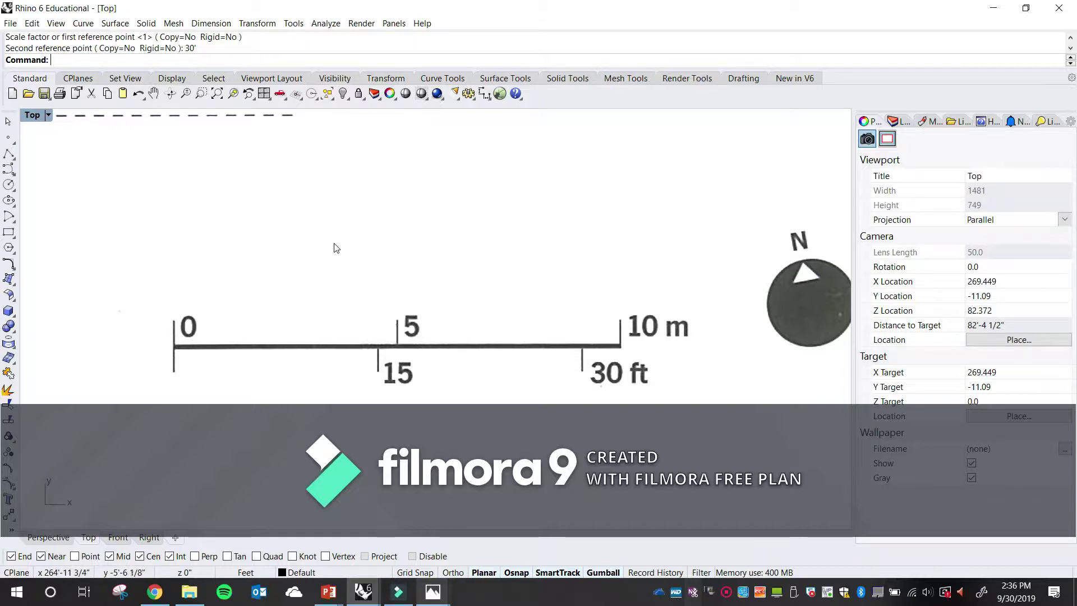
type("Dist")
key("Return")
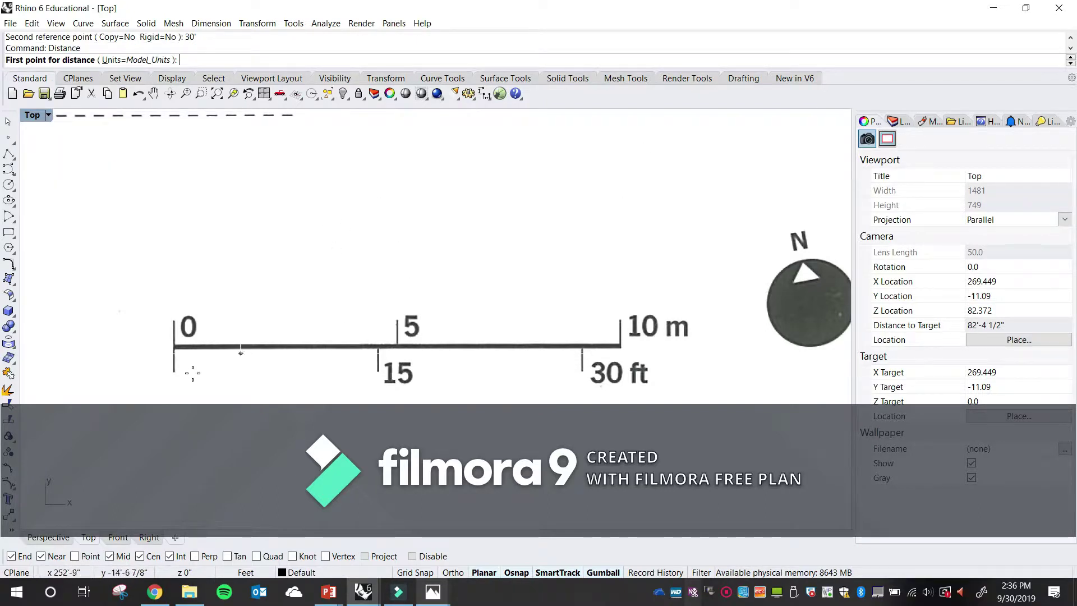
scroll(174, 370, "up", 5)
left_click(180, 275)
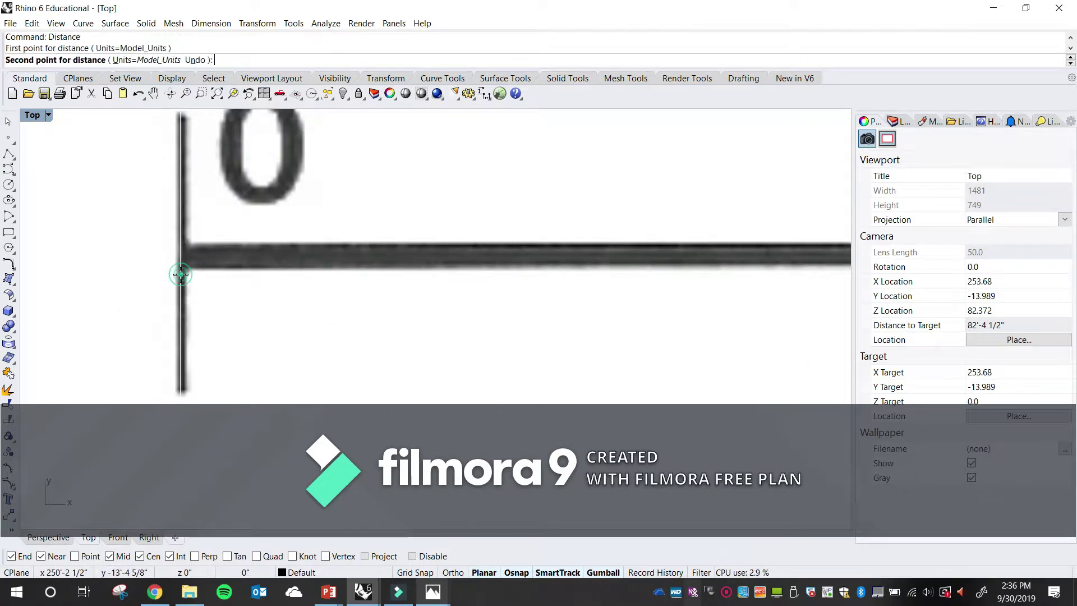
Try to set the measurement's second point on the graphic scale's 30 ft tick
scroll(180, 274, "down", 15)
scroll(272, 275, "up", 10)
right_click_drag(648, 289, 423, 303)
left_click(476, 303)
scroll(554, 293, "up", 12)
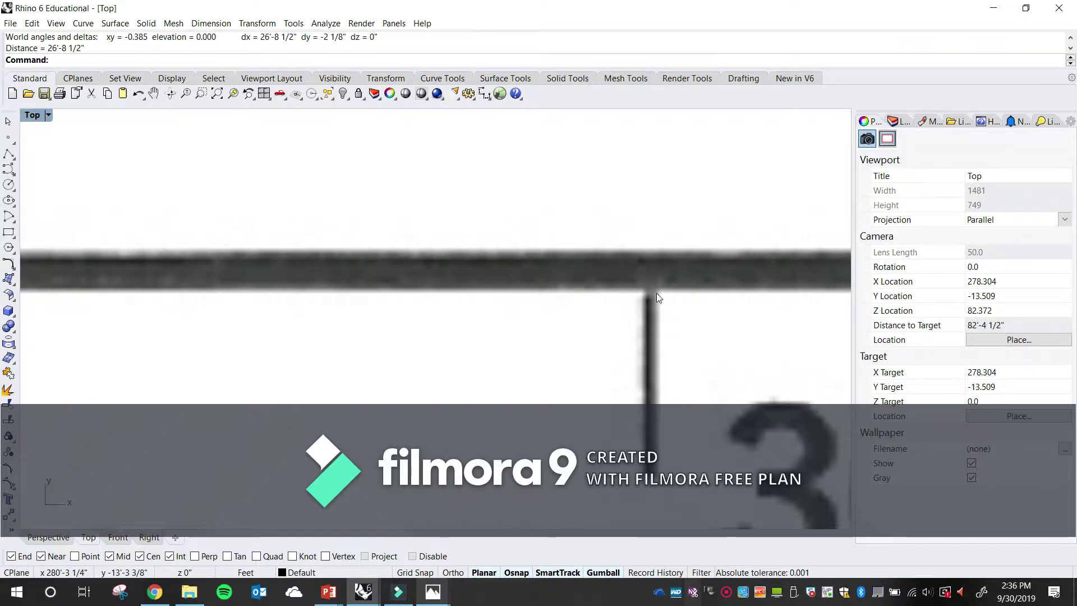
scroll(659, 292, "up", 4)
Measure the graphic scale again in a straight horizontal line, from the middle of the 0 tick to the 30 ft tick
right_click(656, 318)
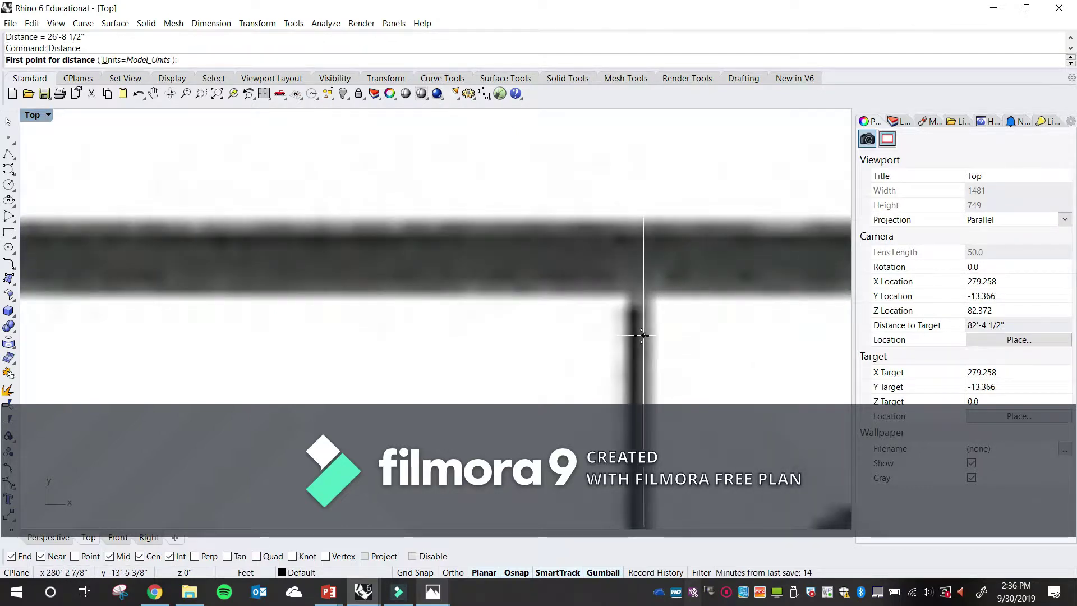
scroll(650, 331, "down", 15)
scroll(656, 336, "down", 8)
scroll(433, 322, "up", 9)
scroll(346, 302, "up", 3)
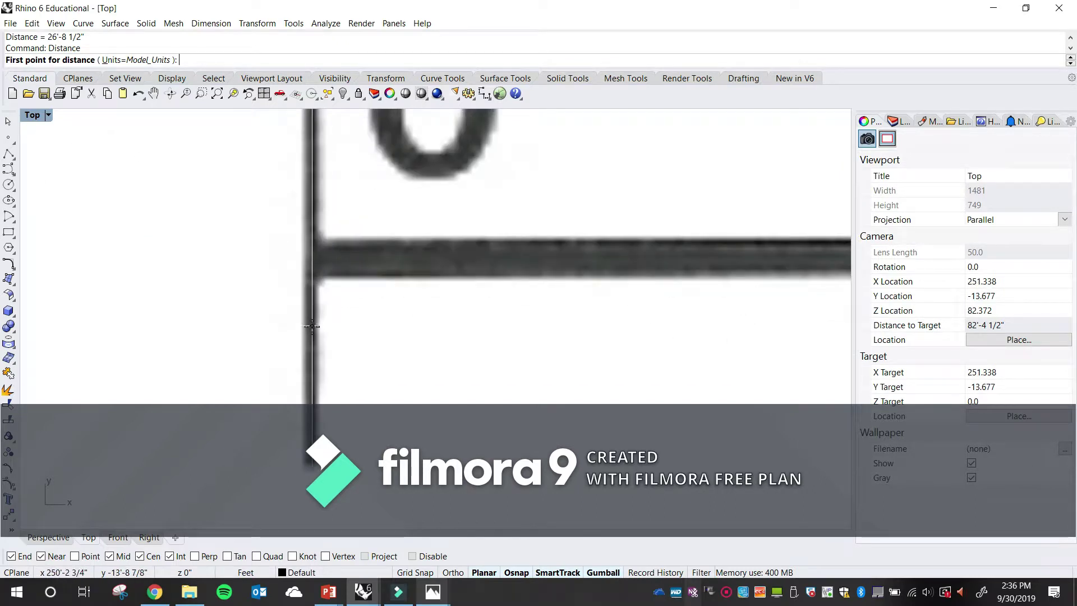
left_click(311, 326)
scroll(311, 326, "down", 12)
scroll(603, 336, "up", 10)
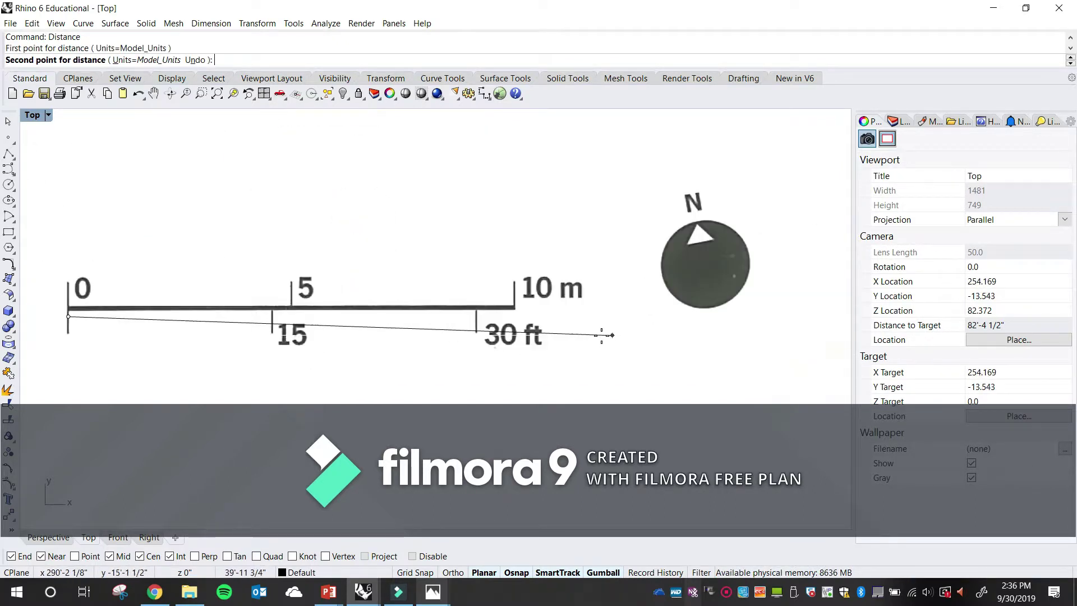
key("shift")
scroll(241, 295, "up", 3)
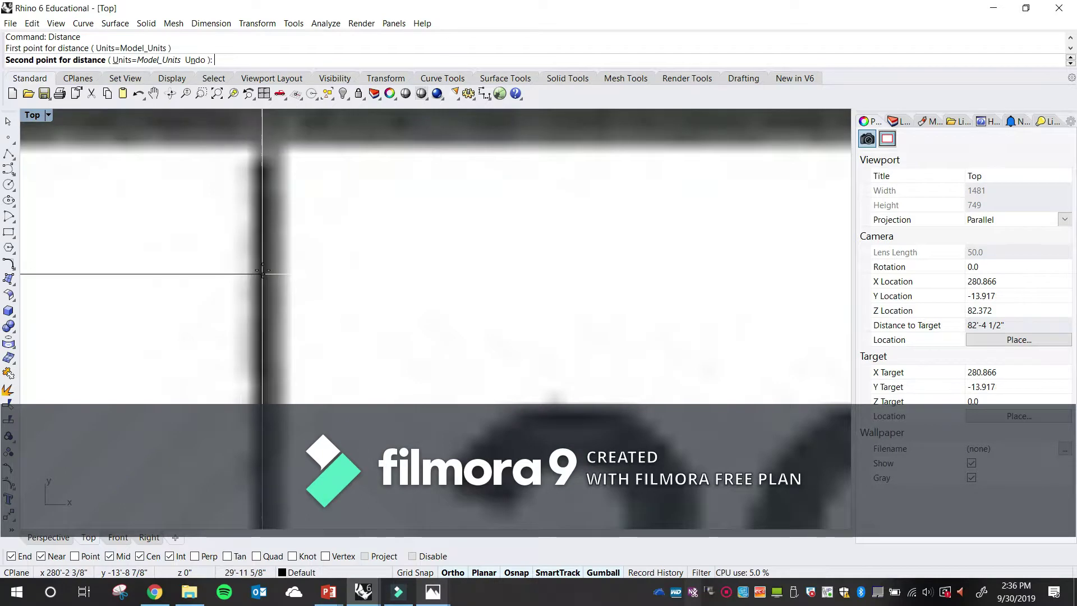
left_click(260, 271, "shift")
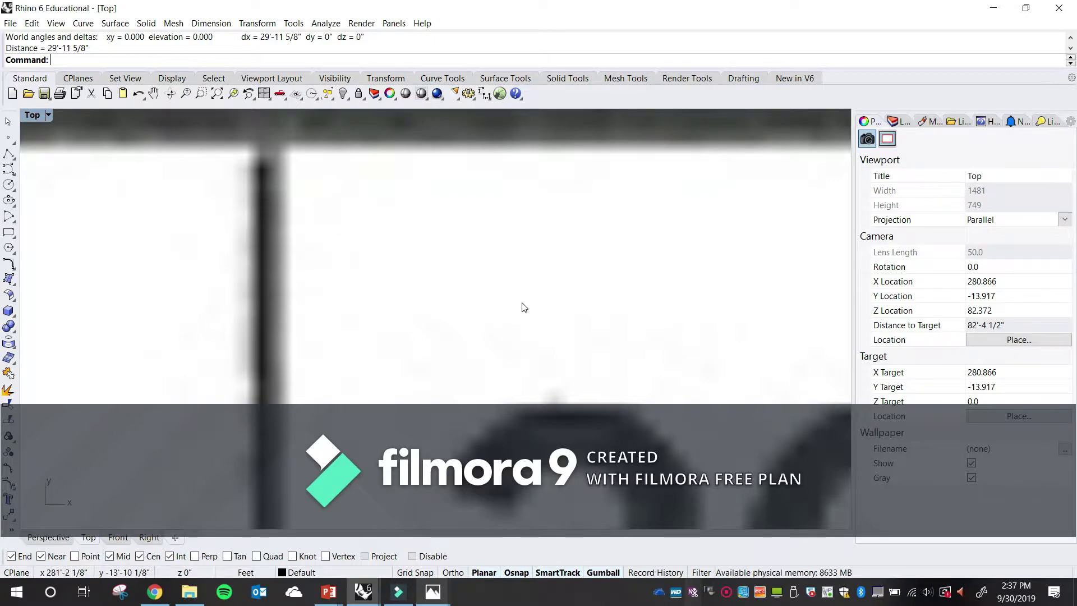
Measure the graphic scale in reverse, from the darkest part of the 30 ft tick horizontally back to the 0 tick
scroll(524, 351, "down", 3)
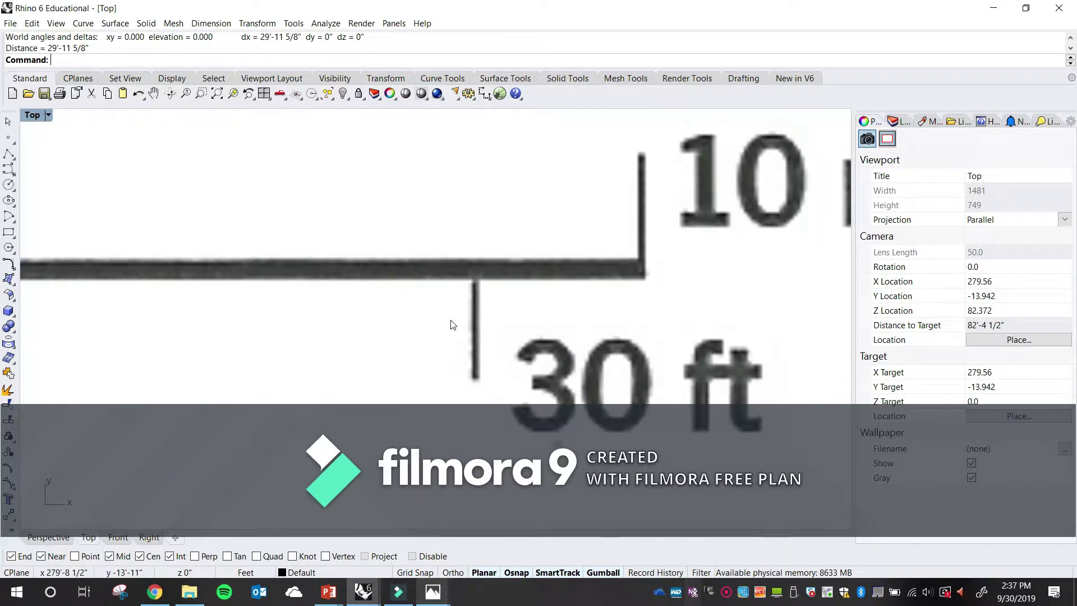
scroll(482, 308, "up", 3)
right_click(490, 306)
scroll(488, 297, "up", 3)
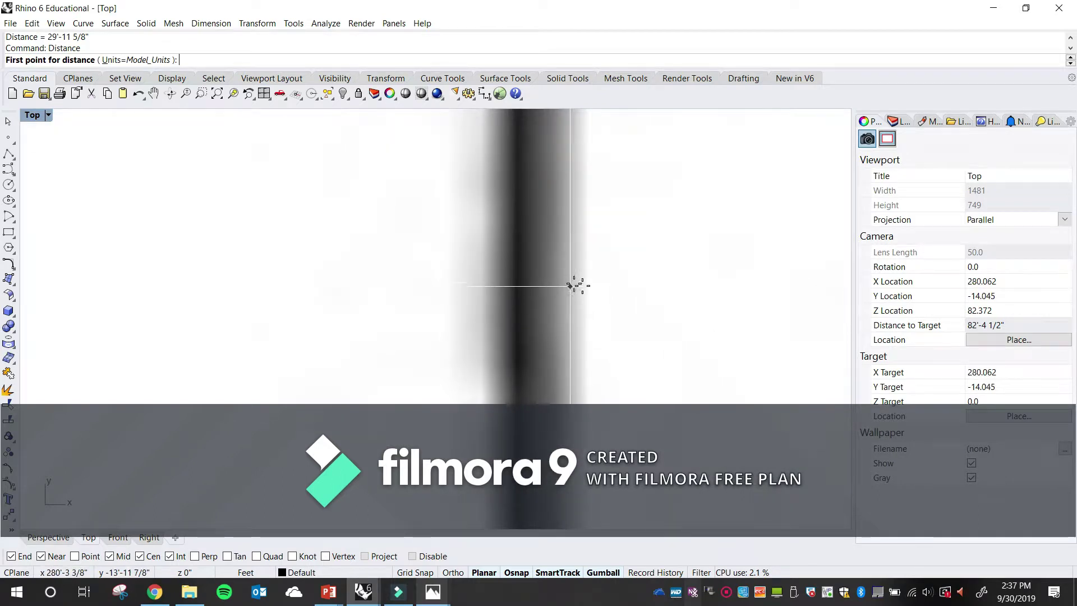
left_click(527, 284)
scroll(528, 283, "down", 6)
scroll(124, 273, "up", 5)
scroll(332, 301, "up", 5)
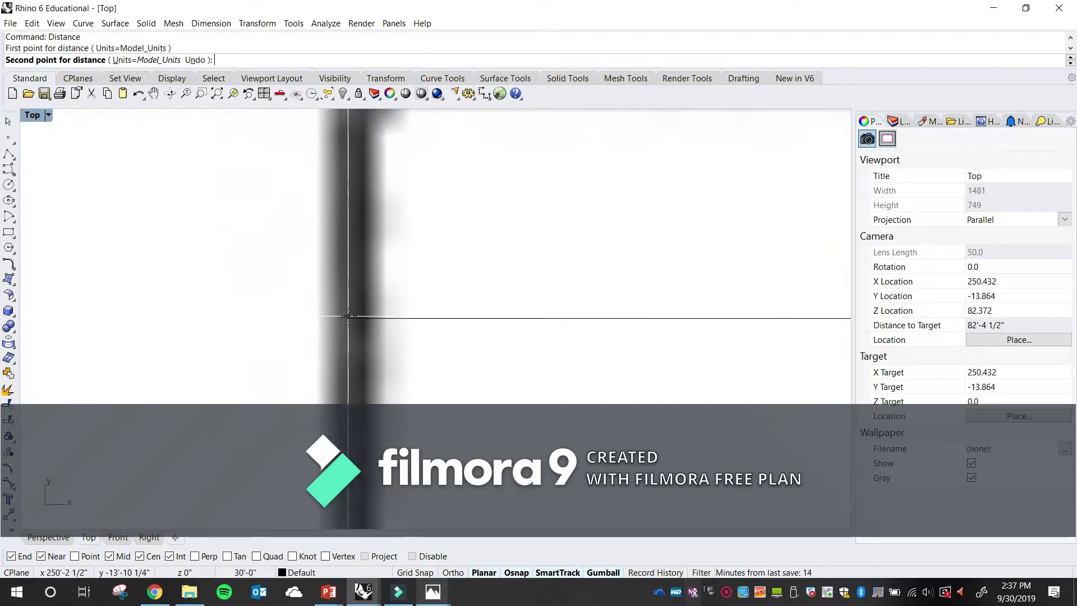
Finish measuring the graphic scale bar by picking the second distance point on its 0 mark
left_click(348, 323, "shift")
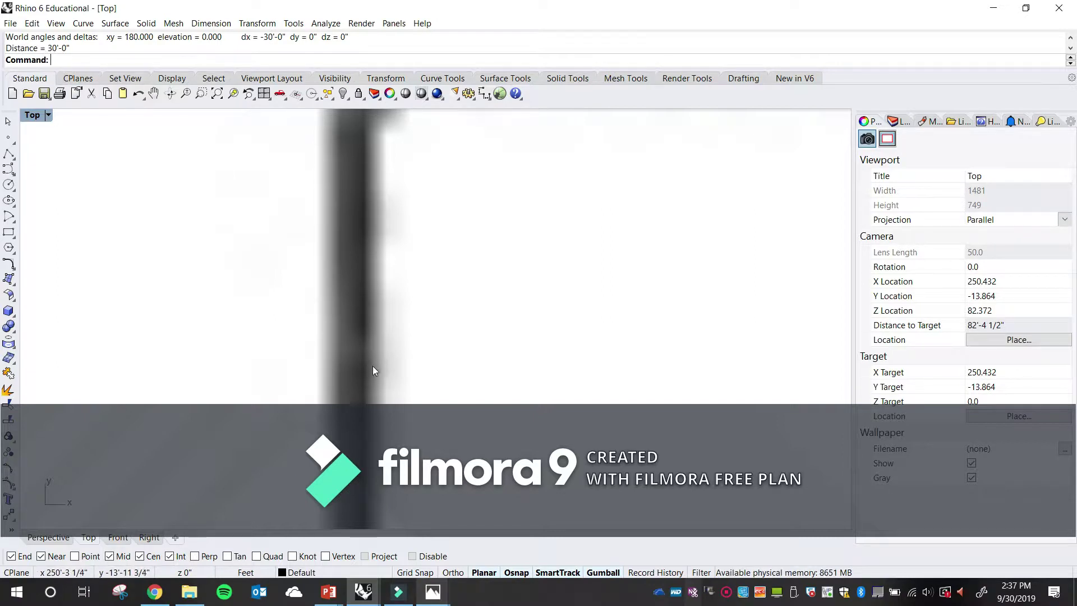
scroll(493, 335, "down", 8)
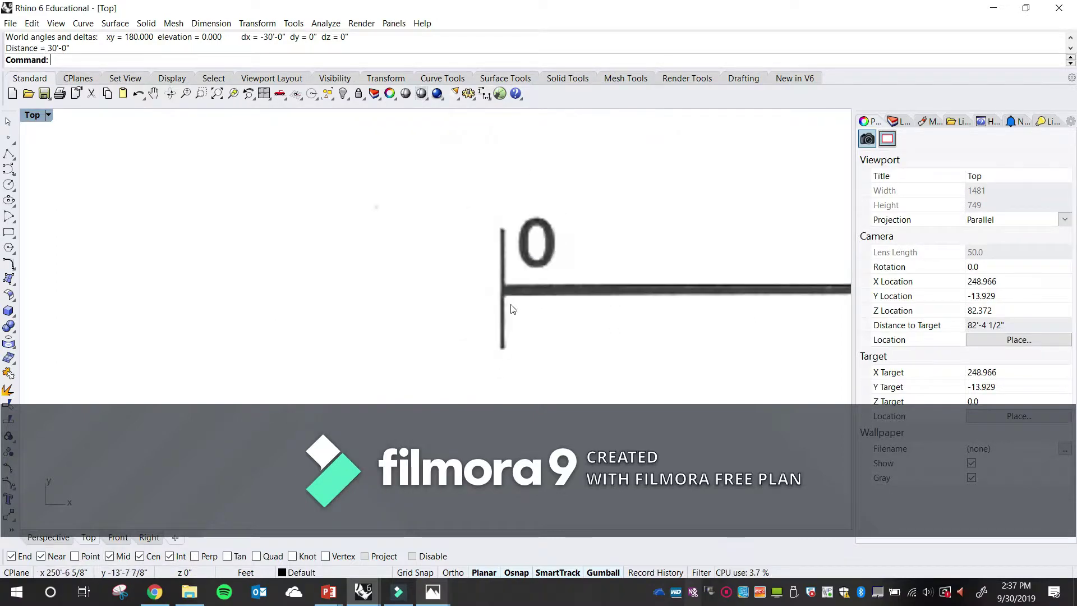
scroll(474, 228, "down", 4)
Move the scanned drawing sheet away from the construction grid and deselect it
mouse_move(474, 228)
right_mouse_down()
mouse_move(448, 320)
mouse_move(407, 373)
right_mouse_up()
left_click_drag(408, 373, 461, 415)
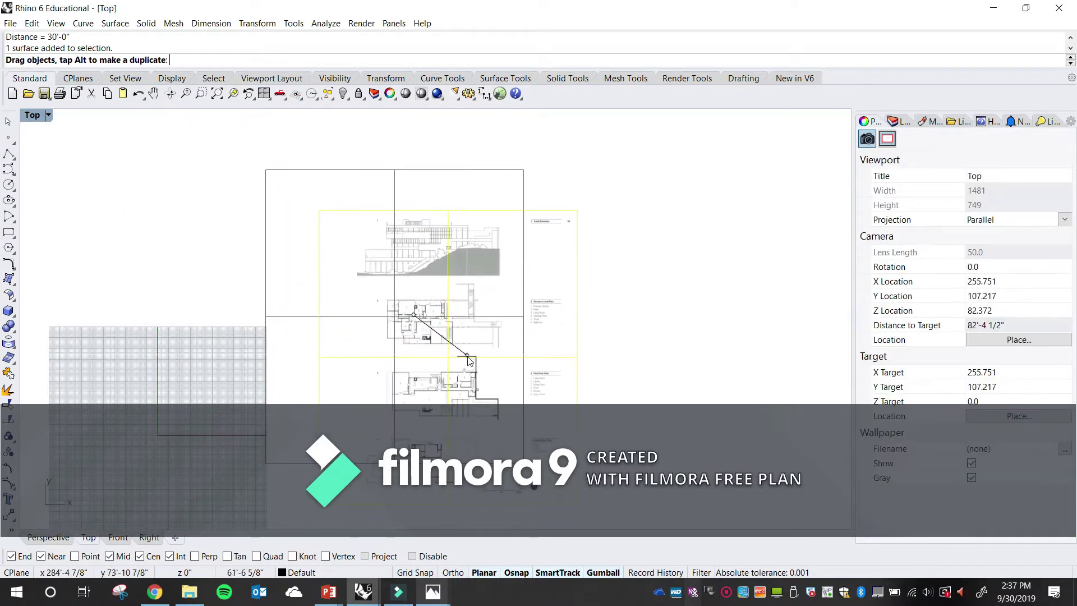
right_click_drag(506, 438, 507, 407)
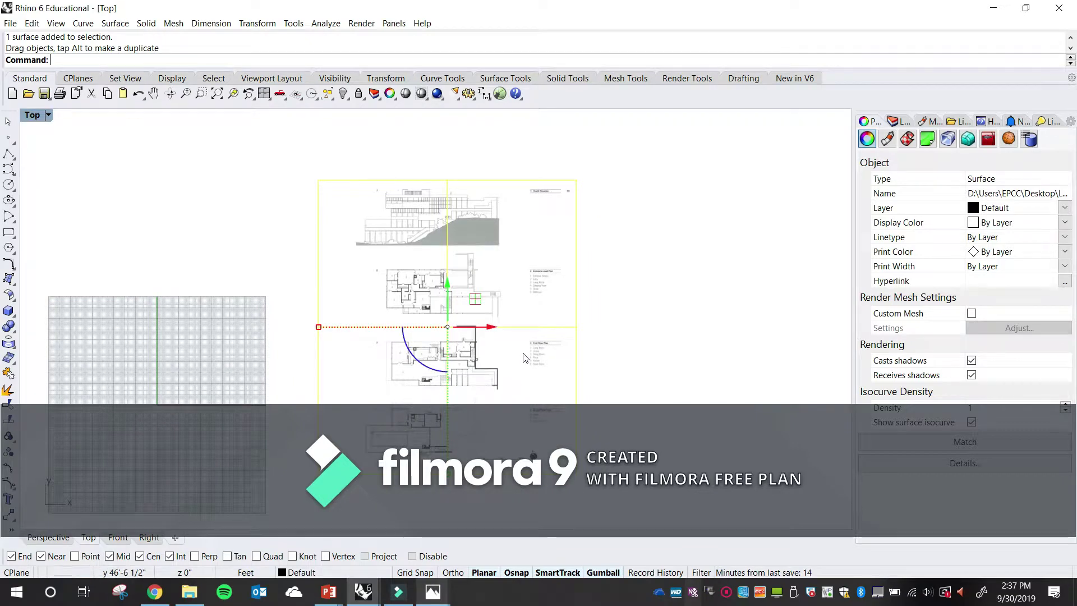
left_click(695, 343)
Measure the thickness of the vertical wall below room 3 in the ground floor plan
scroll(510, 393, "up", 8)
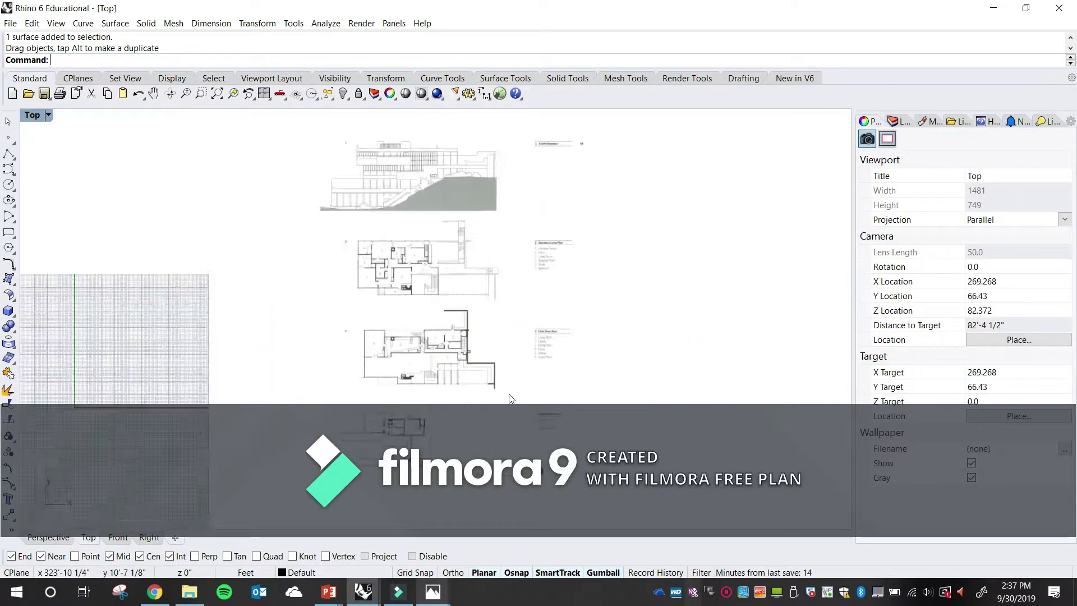
scroll(395, 422, "up", 8)
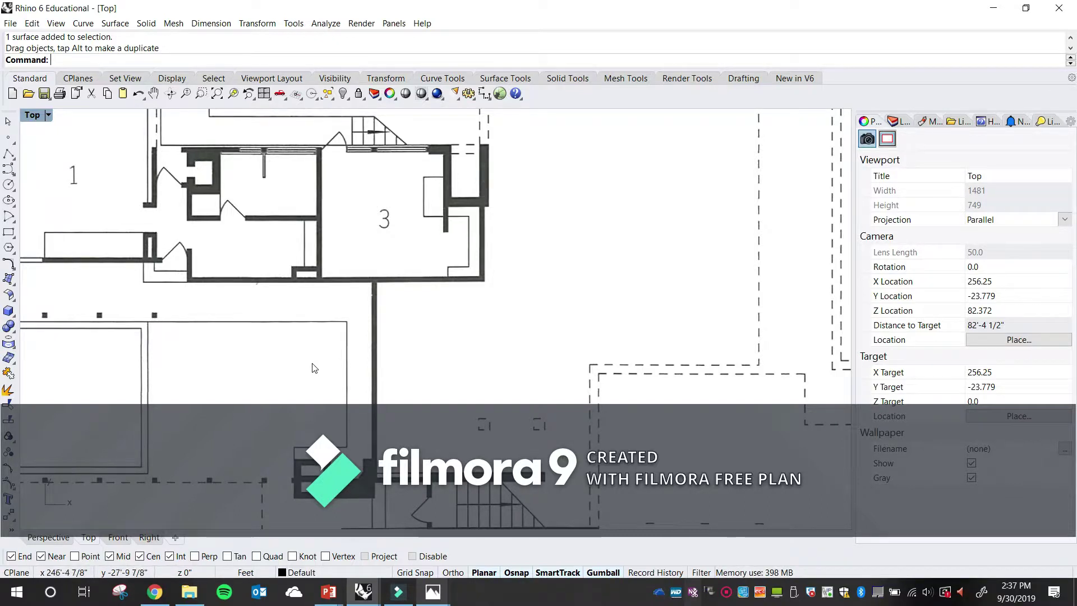
scroll(379, 350, "up", 4)
type("Distance")
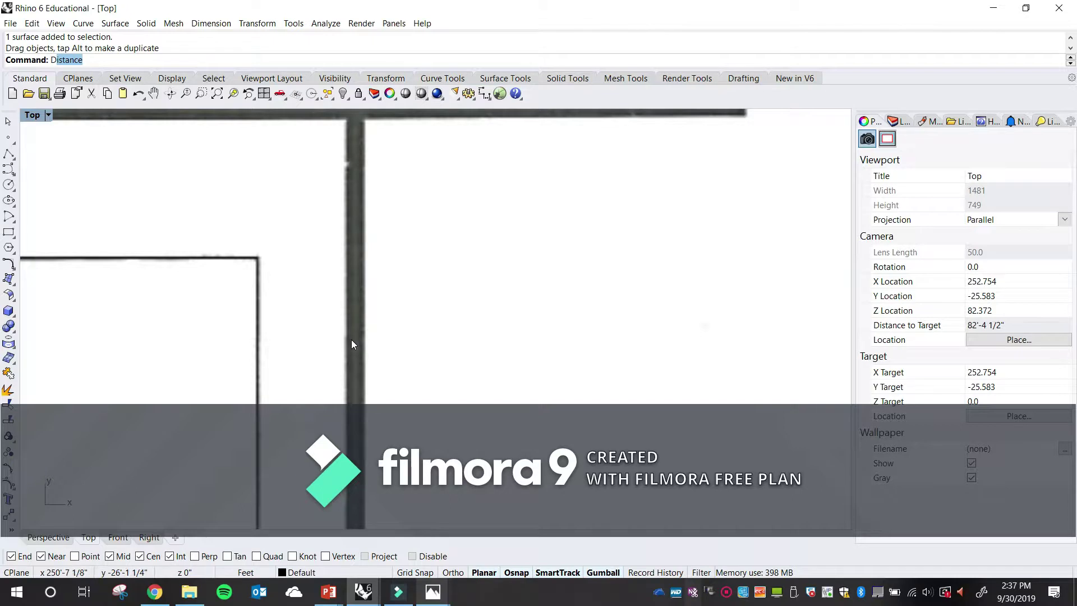
key("Return")
scroll(334, 255, "up", 2)
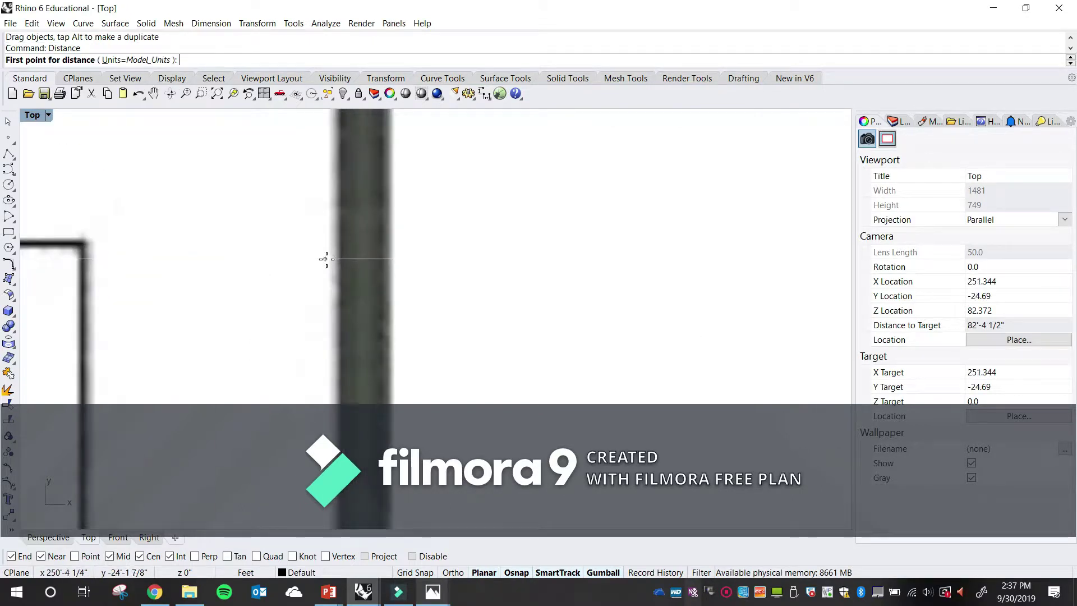
left_click(334, 252)
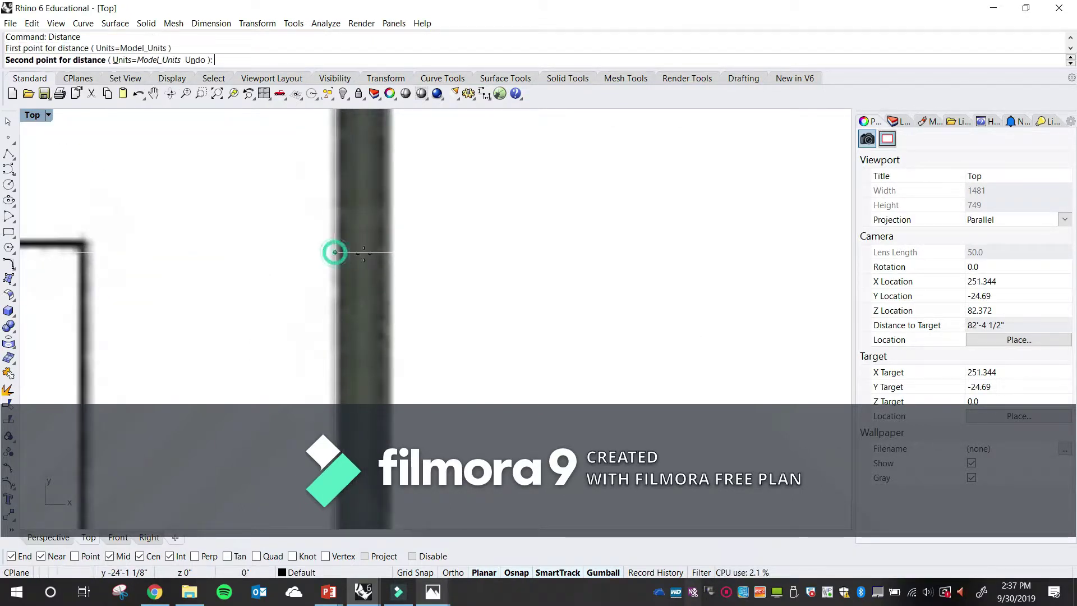
left_click(392, 250)
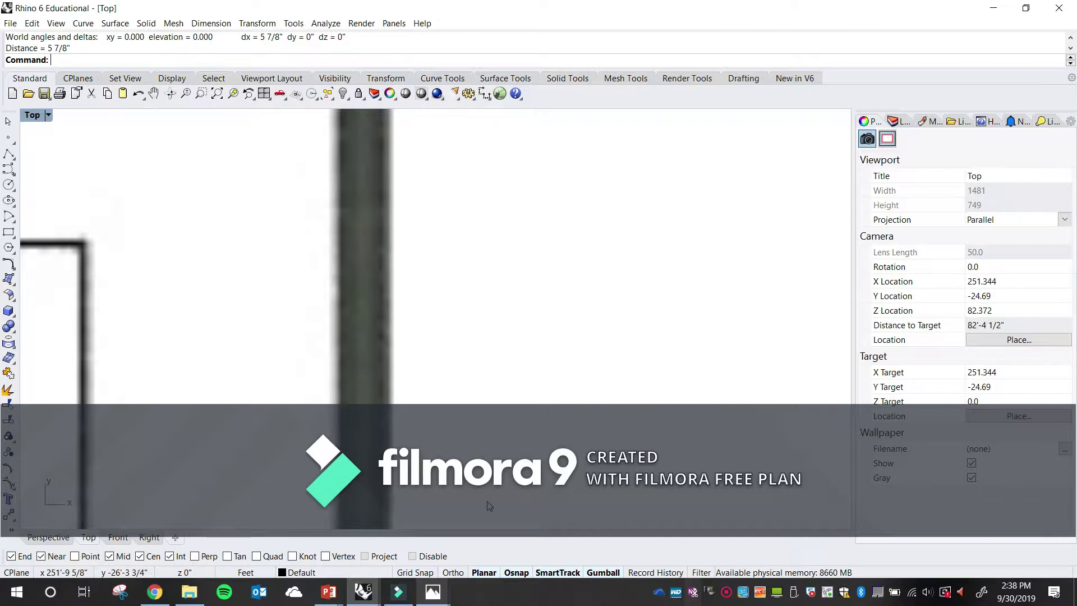
Measure the pool's width along its outer short edge beside the columns in the ground floor plan
scroll(372, 352, "up", 2)
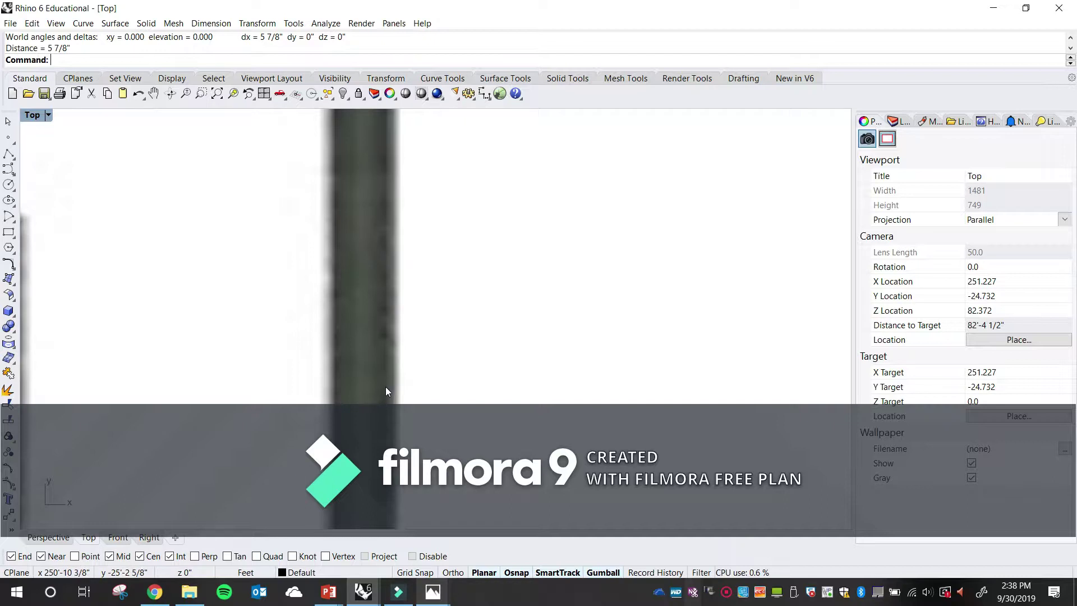
scroll(379, 396, "down", 10)
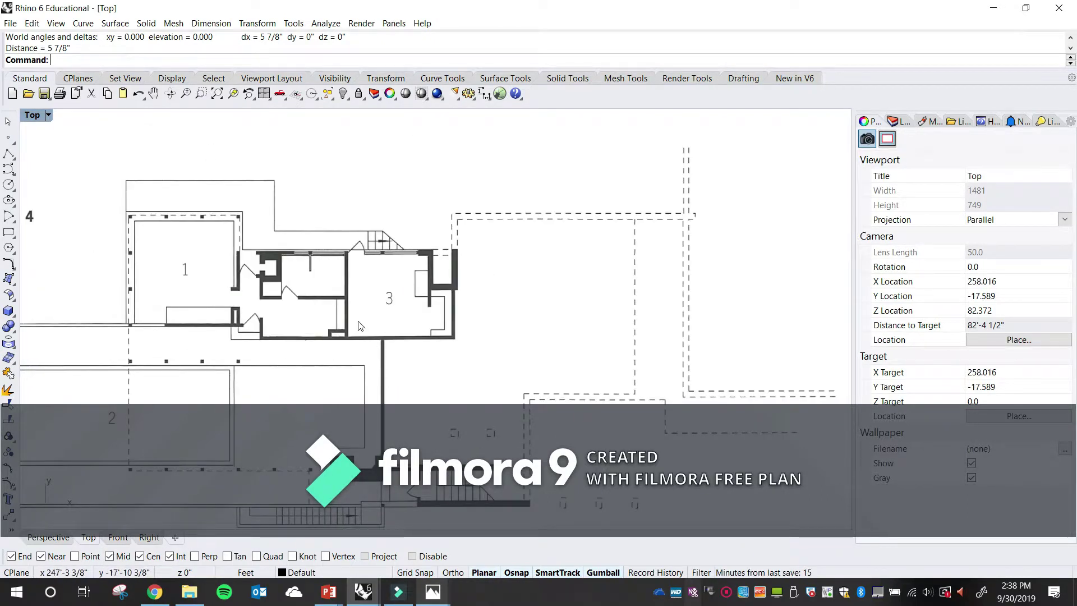
right_click_drag(385, 314, 508, 285)
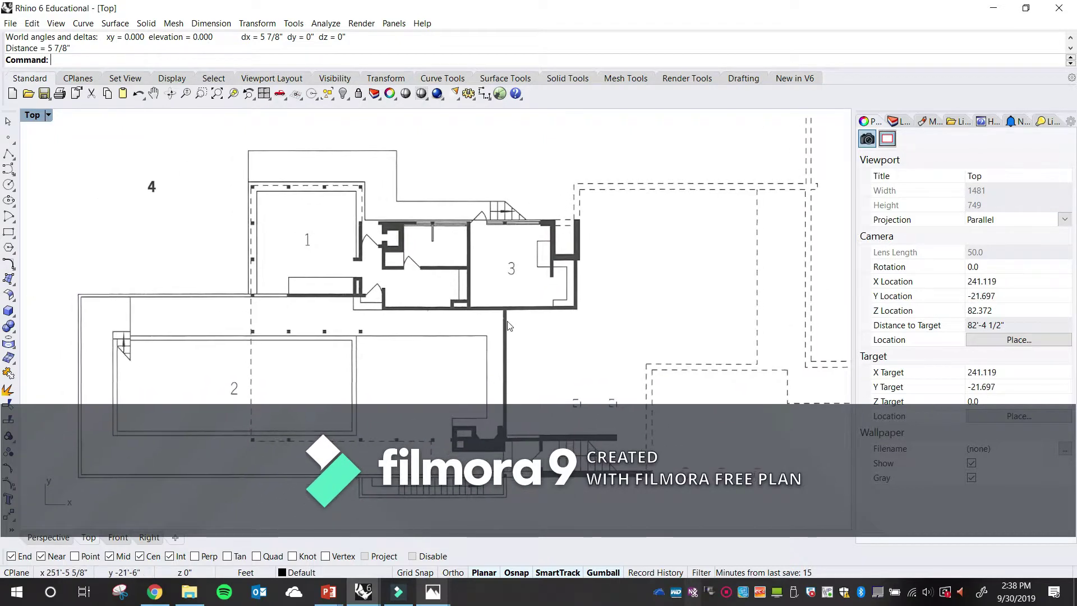
type("Dis")
key("Return")
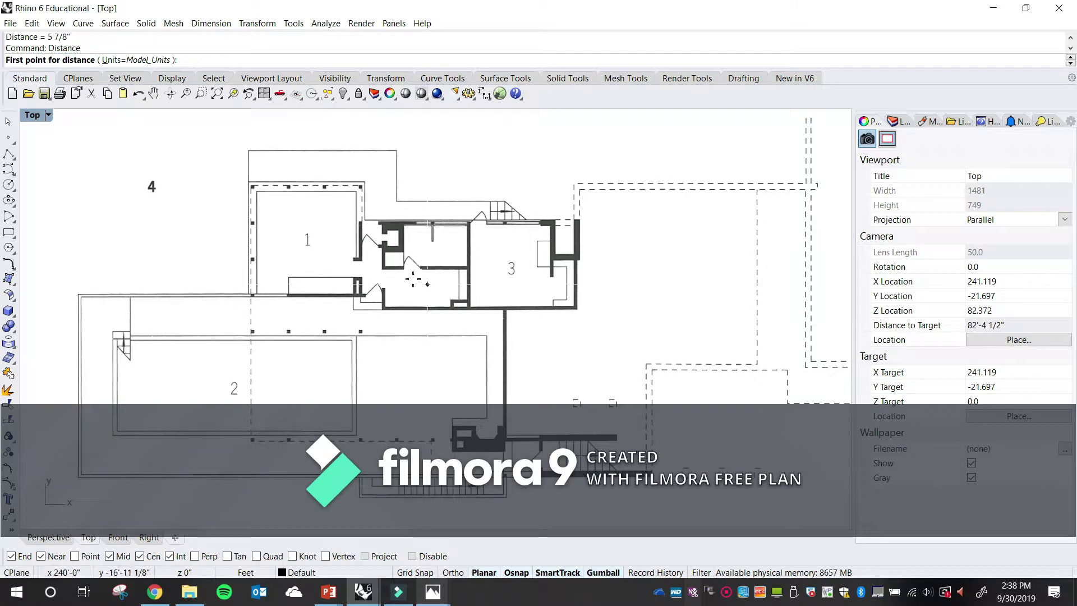
scroll(299, 415, "up", 10)
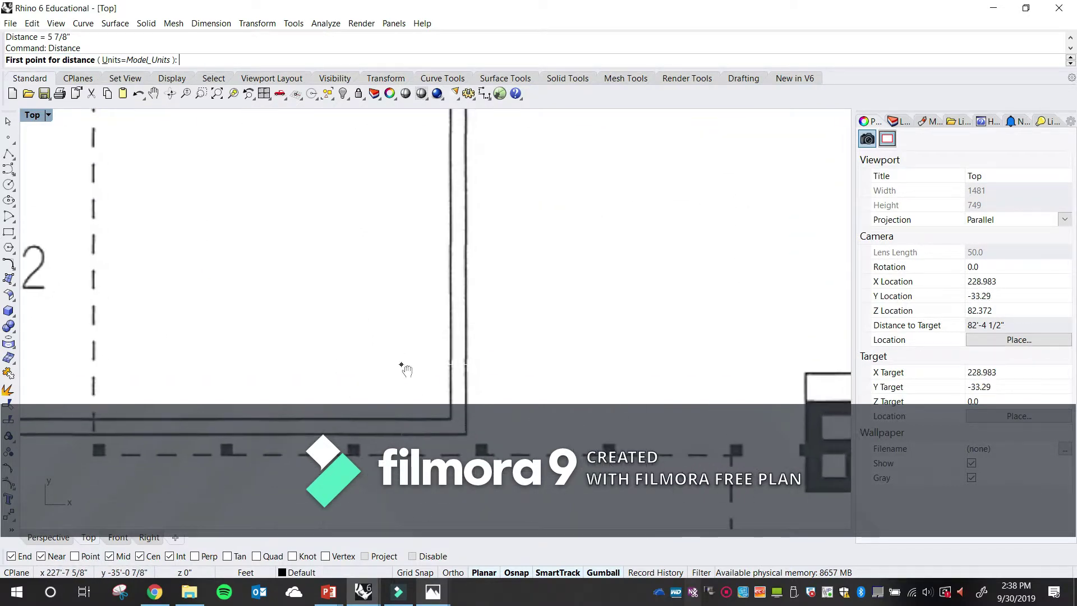
left_click(431, 416)
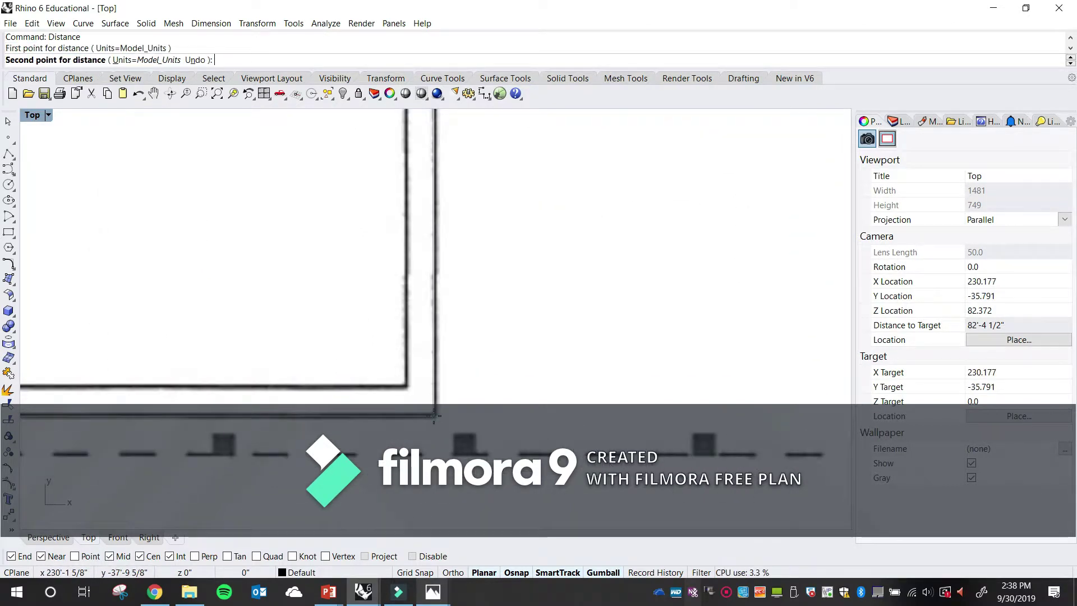
scroll(435, 271, "down", 5)
scroll(425, 247, "up", 4)
scroll(427, 273, "up", 5)
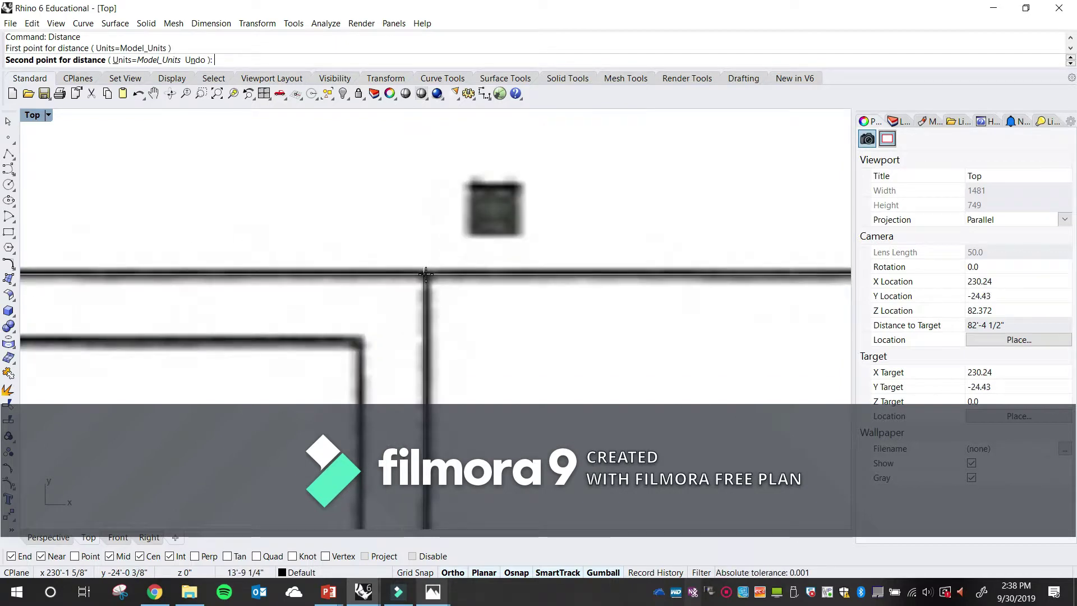
left_click(427, 274)
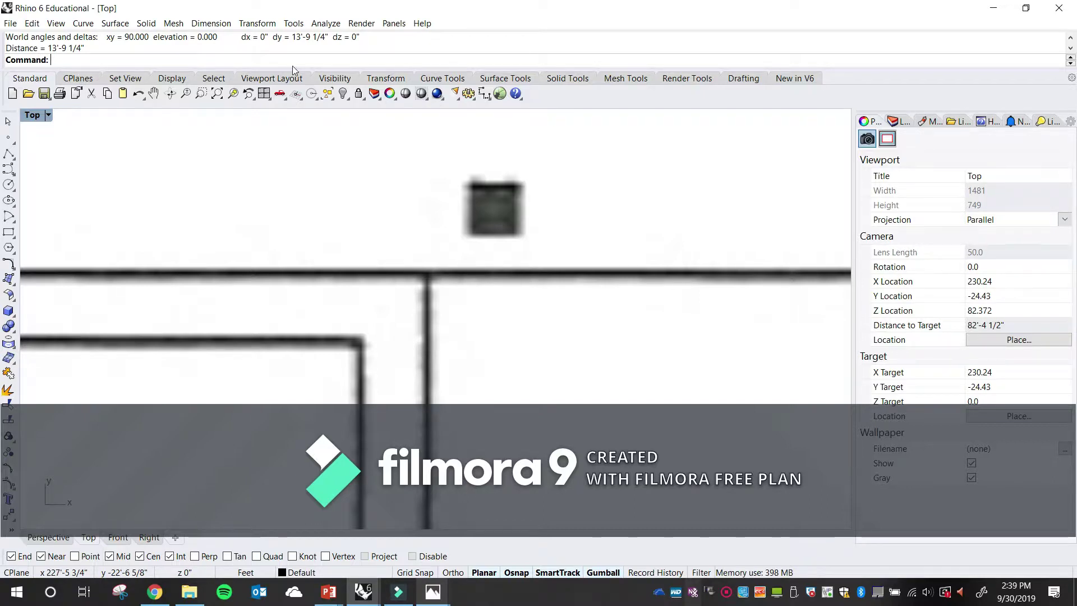
scroll(449, 266, "down", 3)
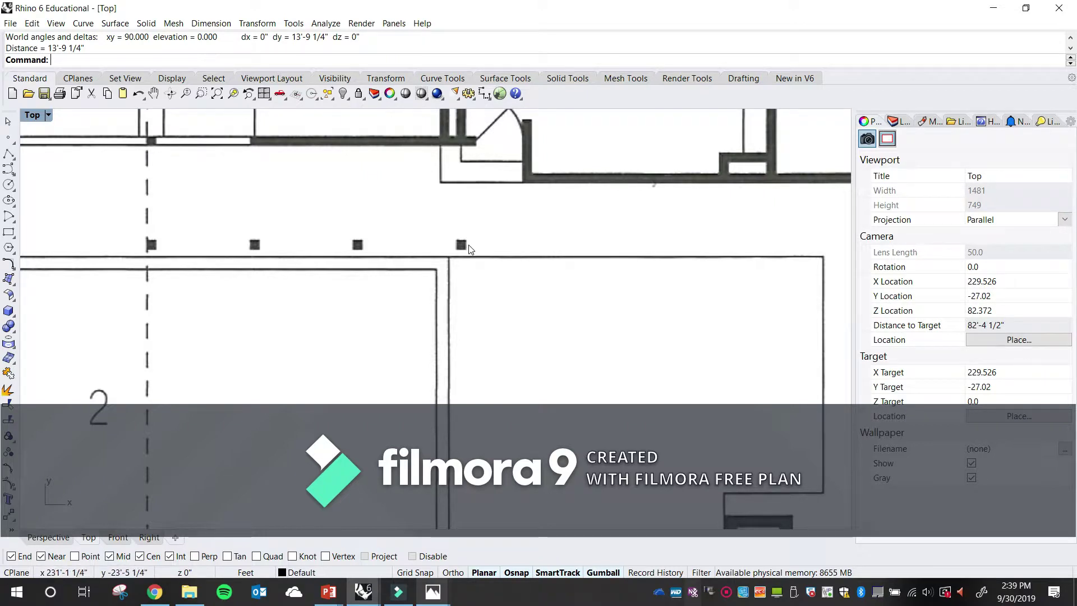
scroll(431, 241, "down", 20)
right_click_drag(462, 226, 376, 507)
right_click_drag(386, 245, 381, 311)
scroll(328, 307, "up", 6)
scroll(394, 312, "down", 8)
right_click_drag(474, 338, 406, 259)
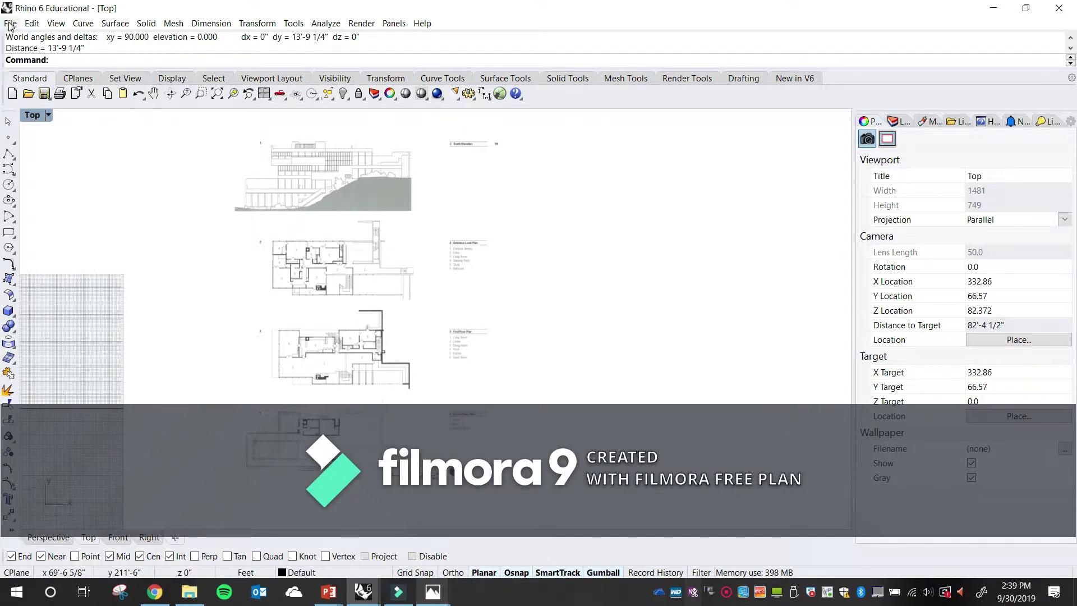
left_click(993, 8)
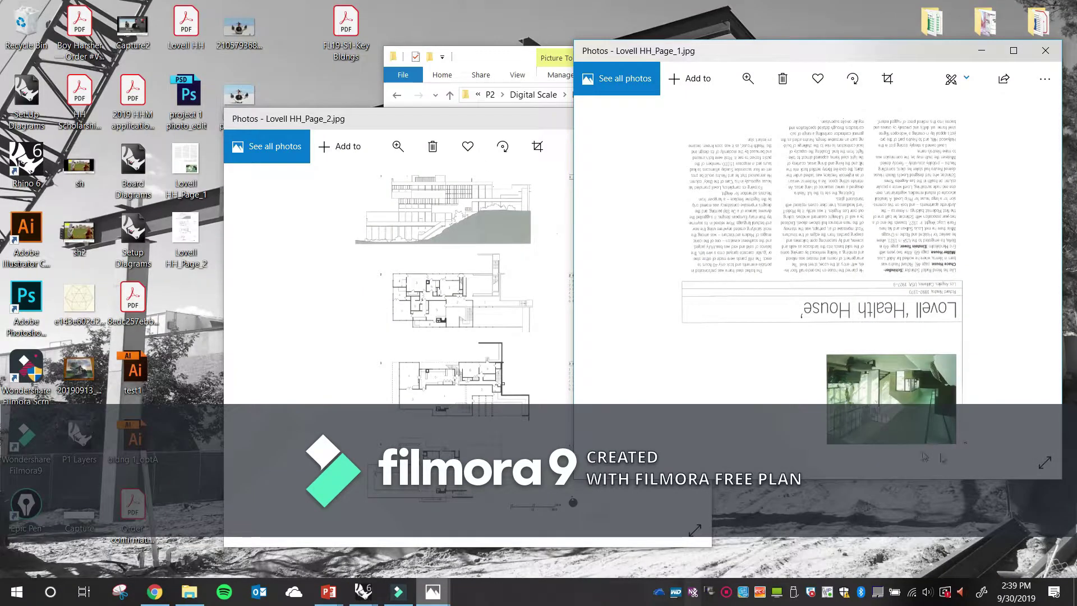
left_click(759, 591)
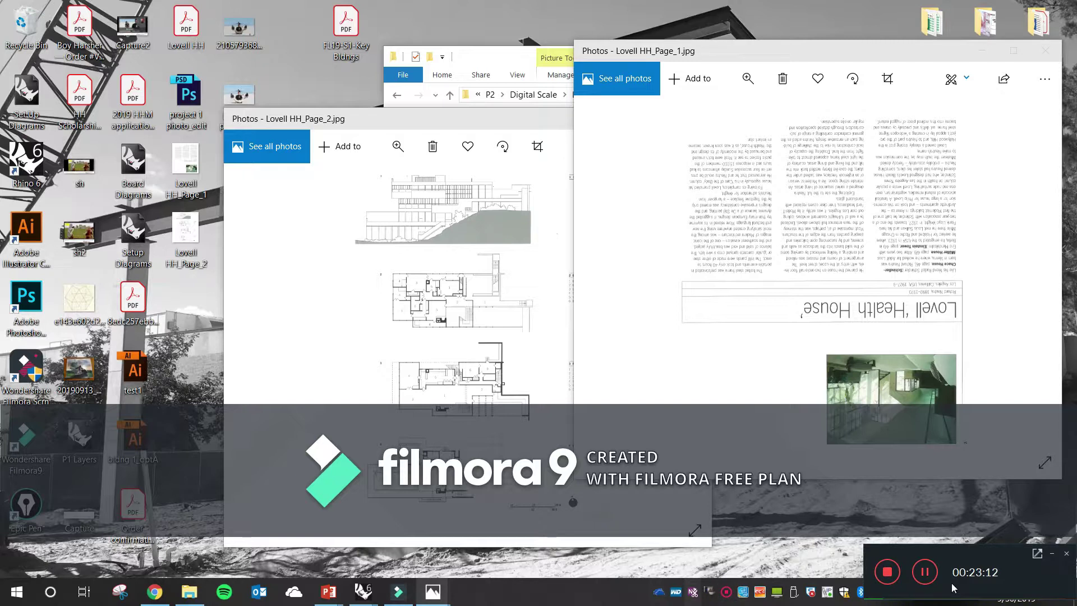
left_click(924, 572)
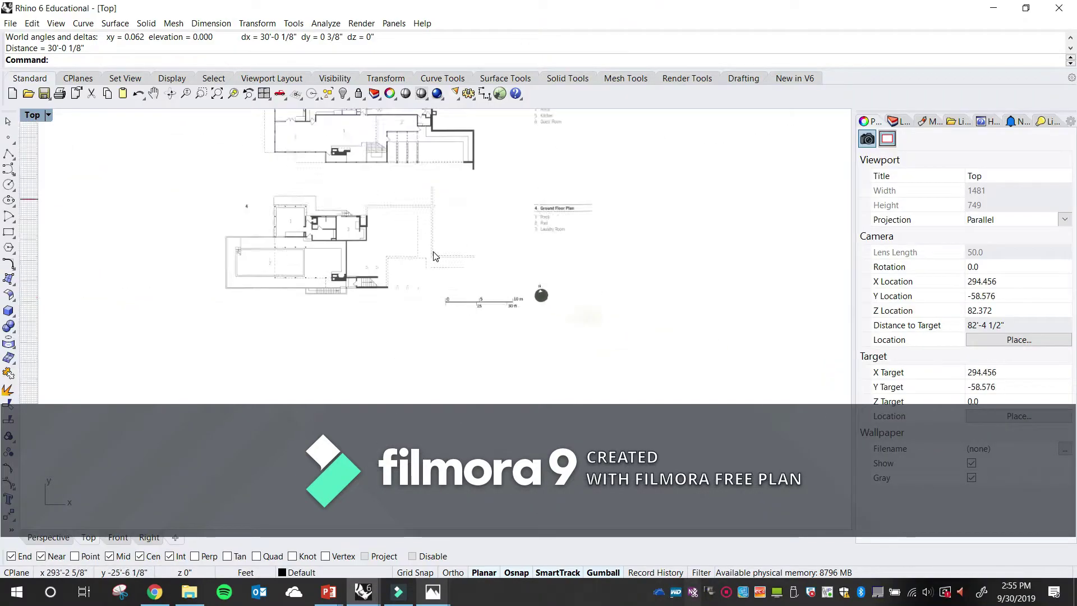
Look over the elevation and the entrance level, first floor and ground floor plans on the scanned sheet
right_click_drag(433, 253, 455, 389)
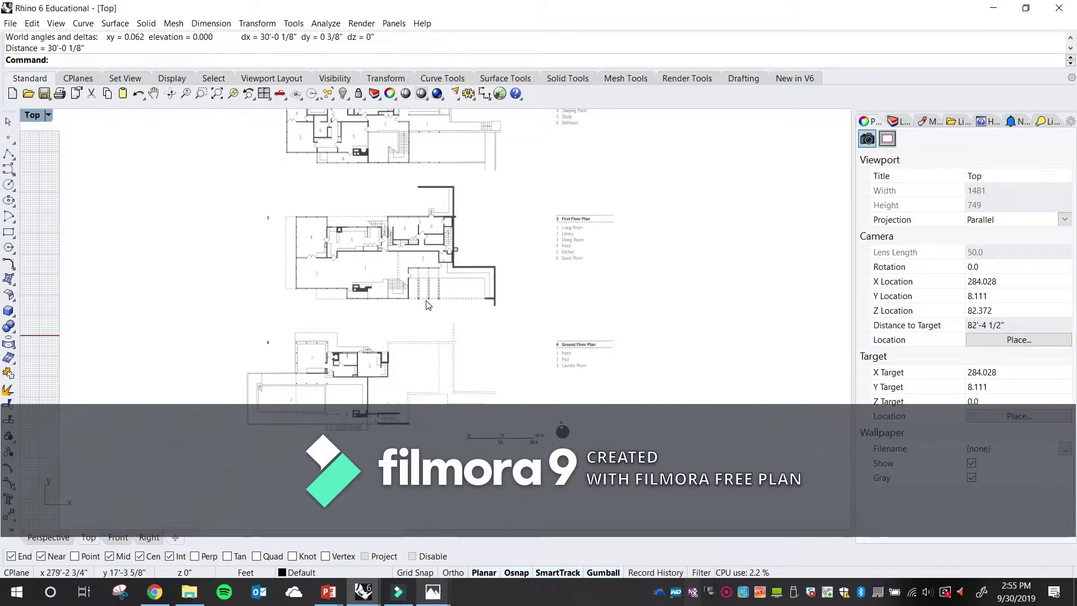
right_click_drag(432, 294, 436, 328)
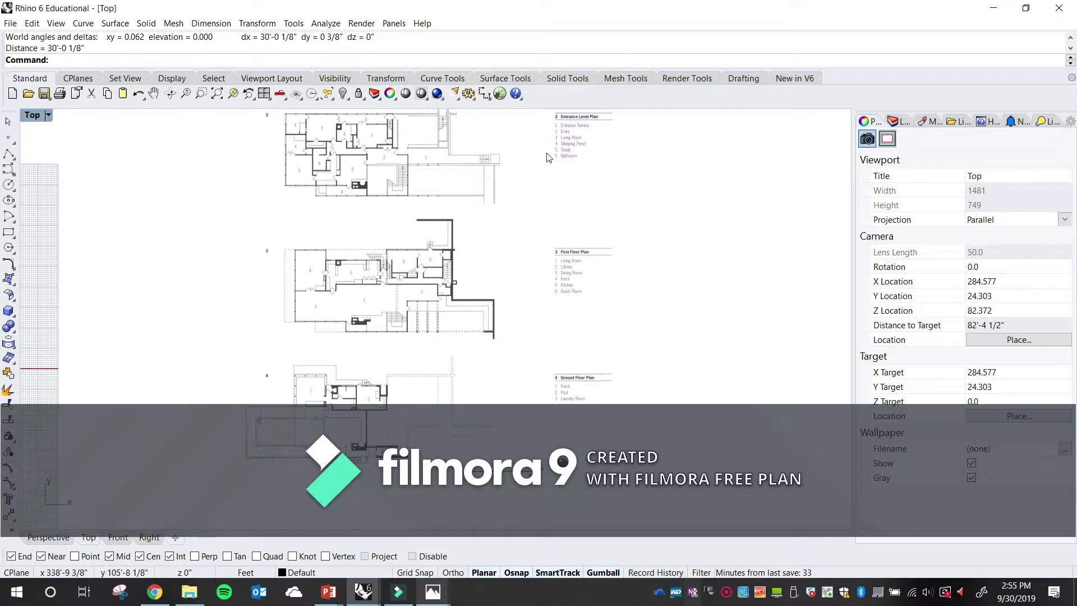
right_click_drag(540, 285, 470, 300)
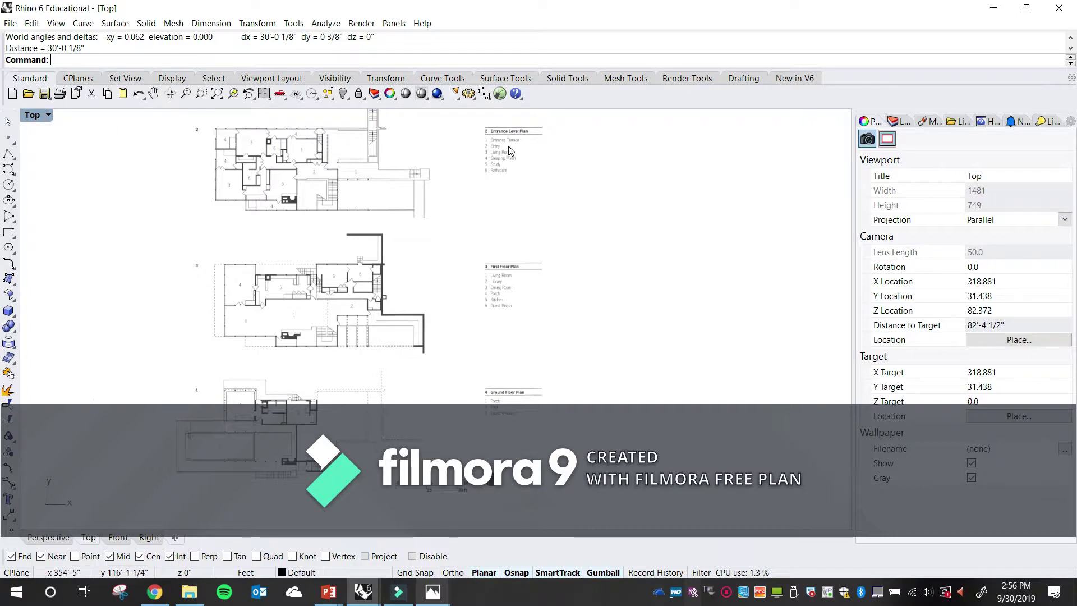
scroll(521, 210, "down", 10)
right_click_drag(506, 213, 426, 282)
scroll(405, 331, "up", 8)
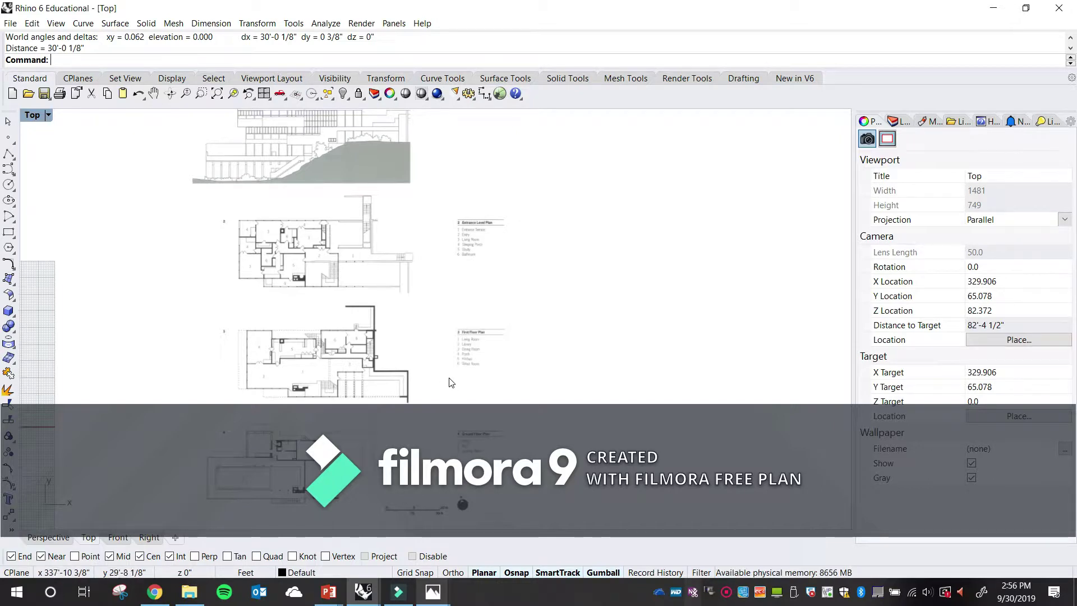
right_click_drag(465, 393, 468, 341)
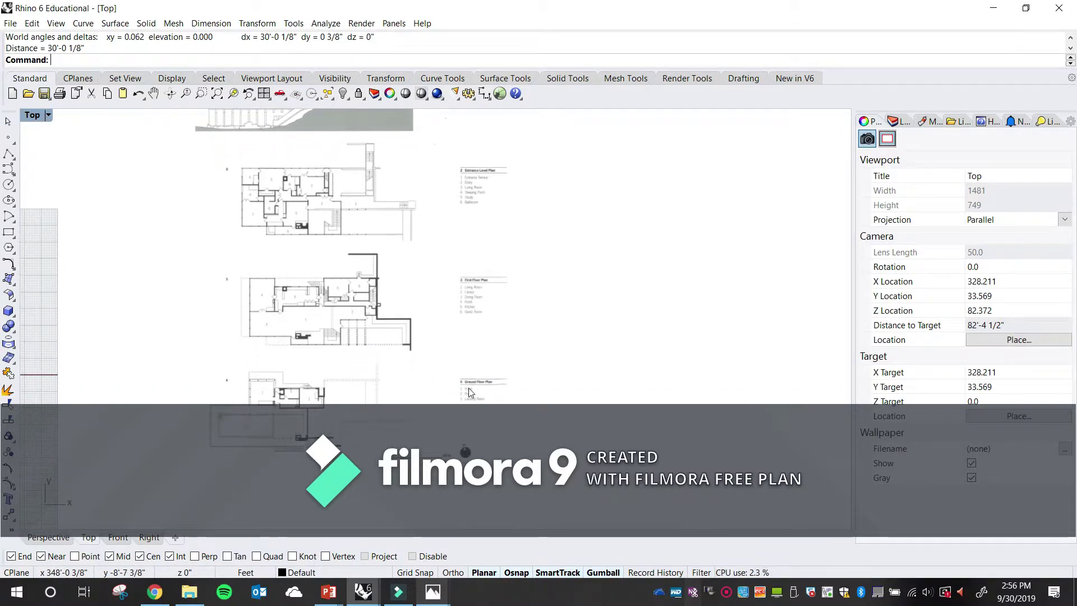
Open the print setup with the Print command and move its window clear of the properties
type("rint")
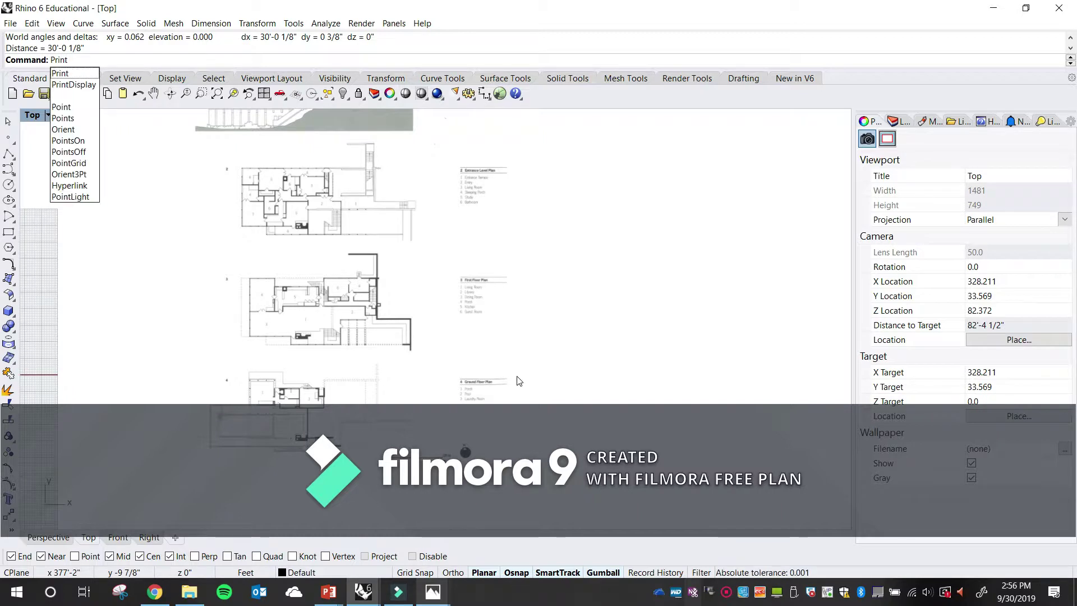
key("Return")
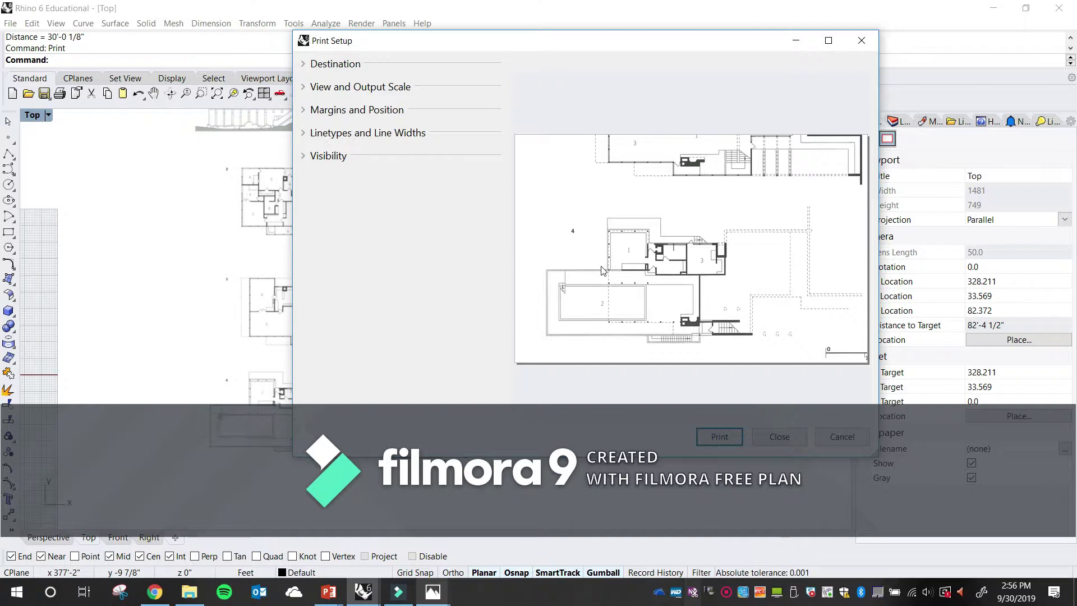
left_click_drag(460, 40, 347, 28)
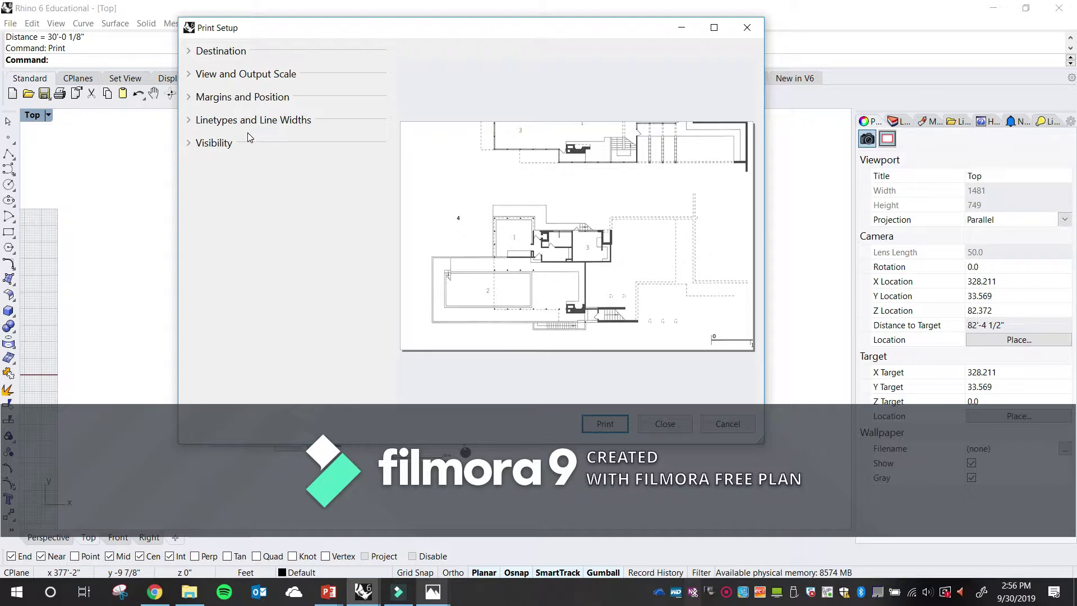
Select Rhino PDF as the print destination
left_click(238, 51)
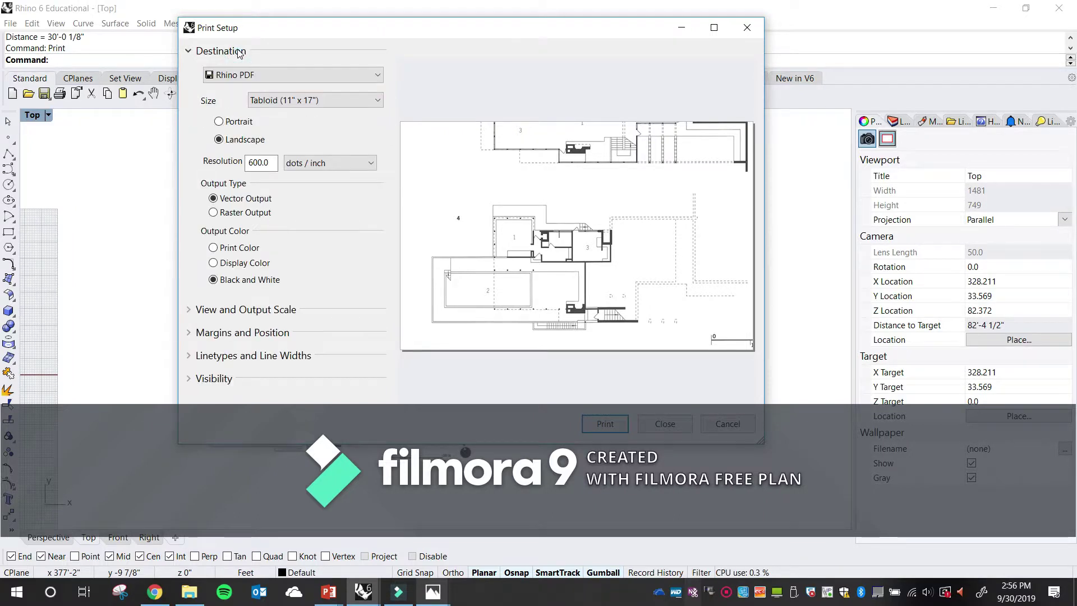
left_click(239, 51)
left_click(241, 74)
left_click(241, 74)
left_click(234, 55)
left_click(233, 55)
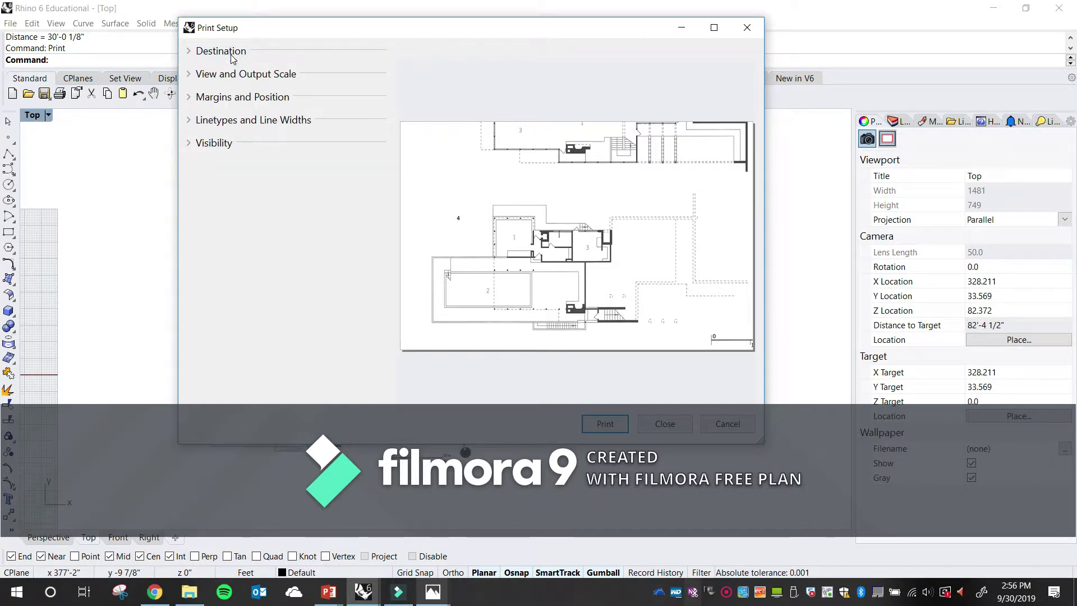
left_click(232, 56)
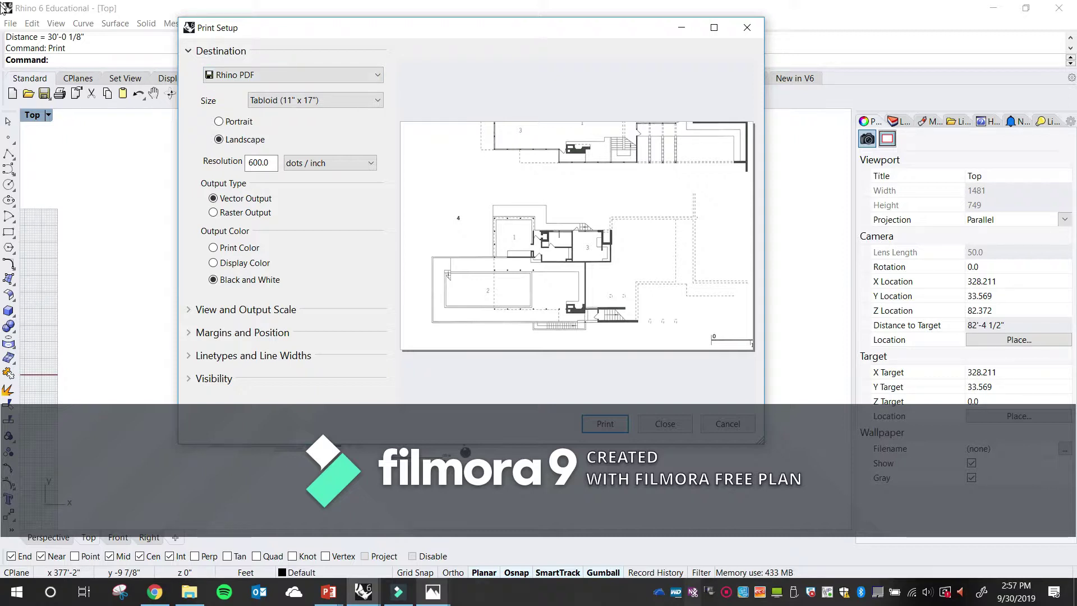
left_click(256, 78)
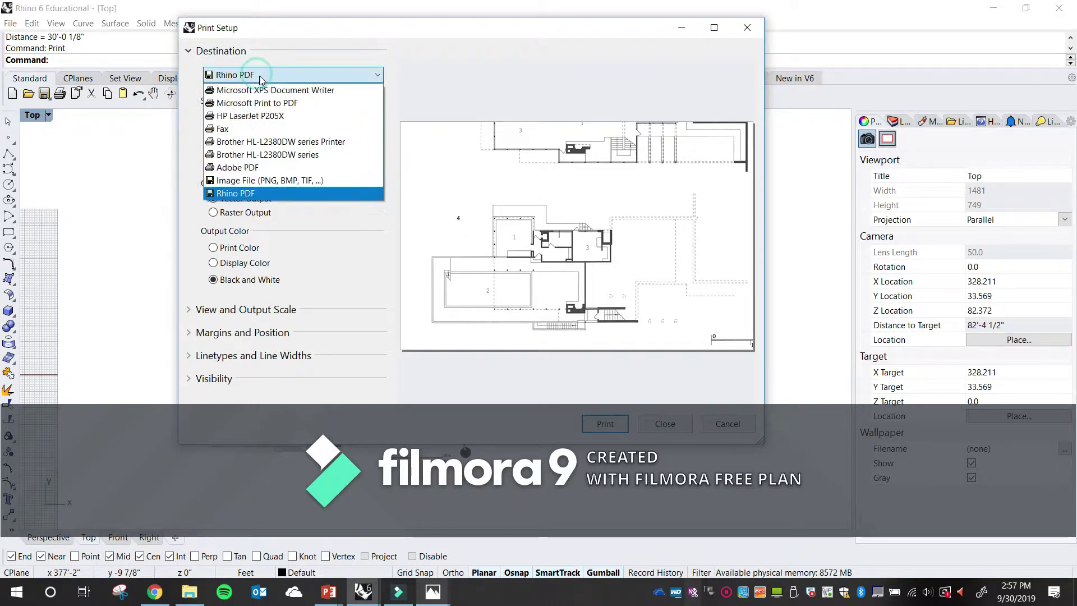
left_click(267, 194)
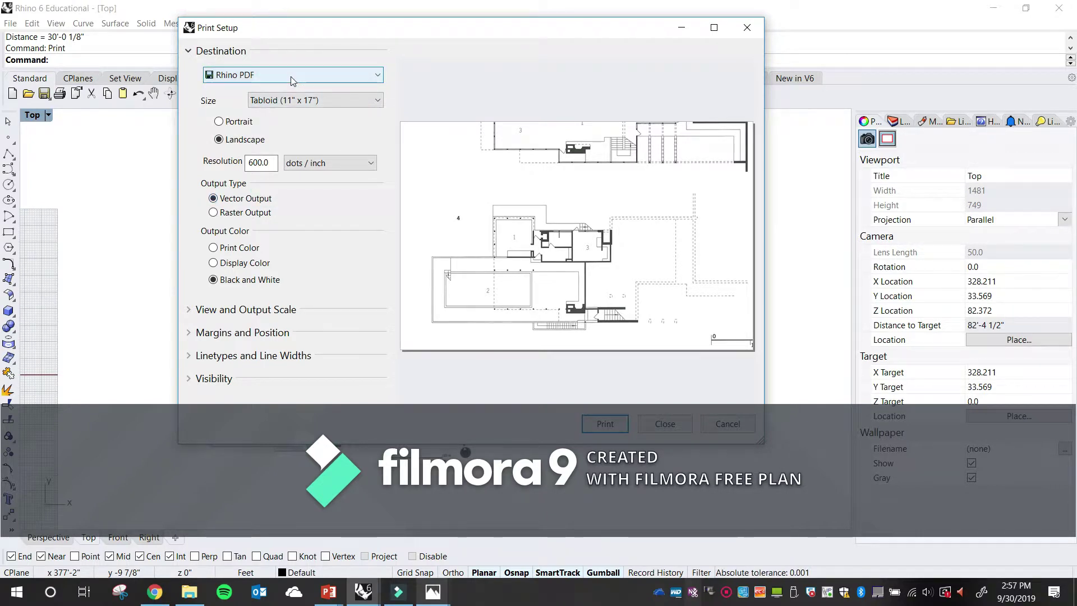
Choose the Tabloid (11" x 17") paper size with Vector Output as the output type
left_click(281, 100)
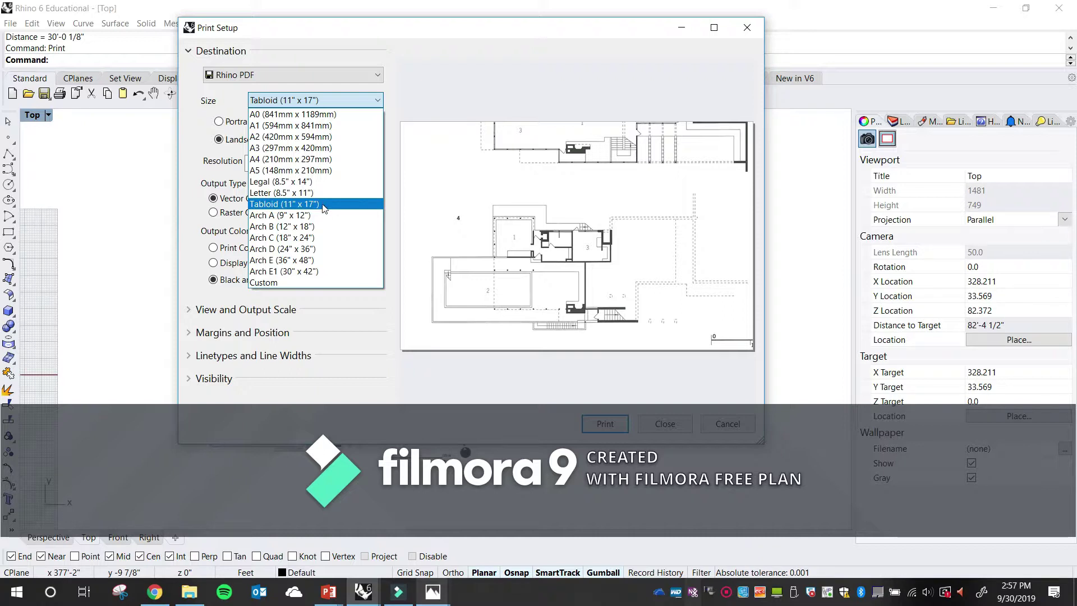
left_click(325, 204)
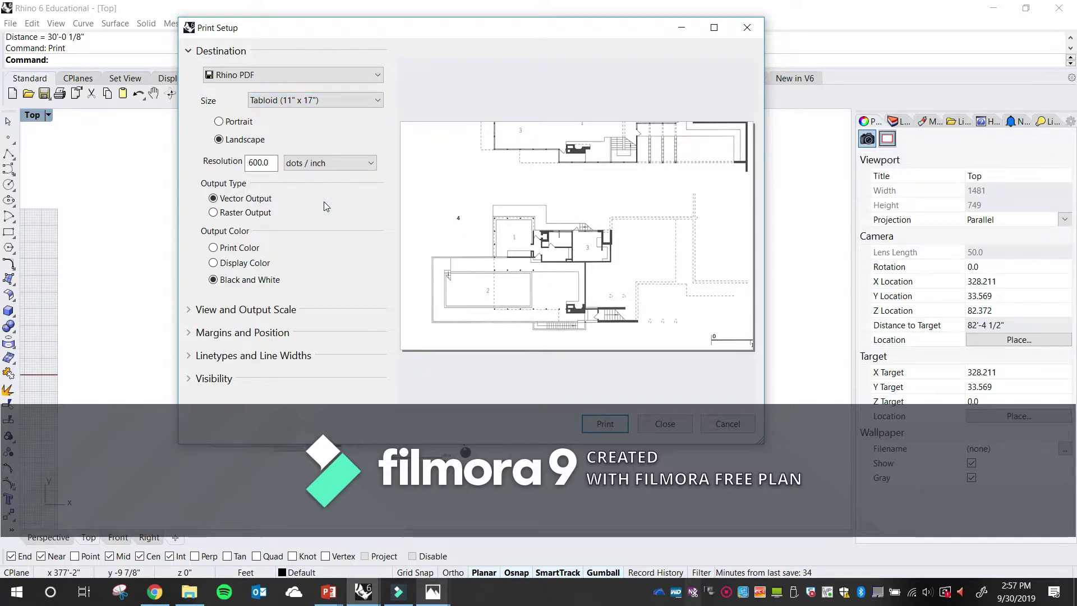
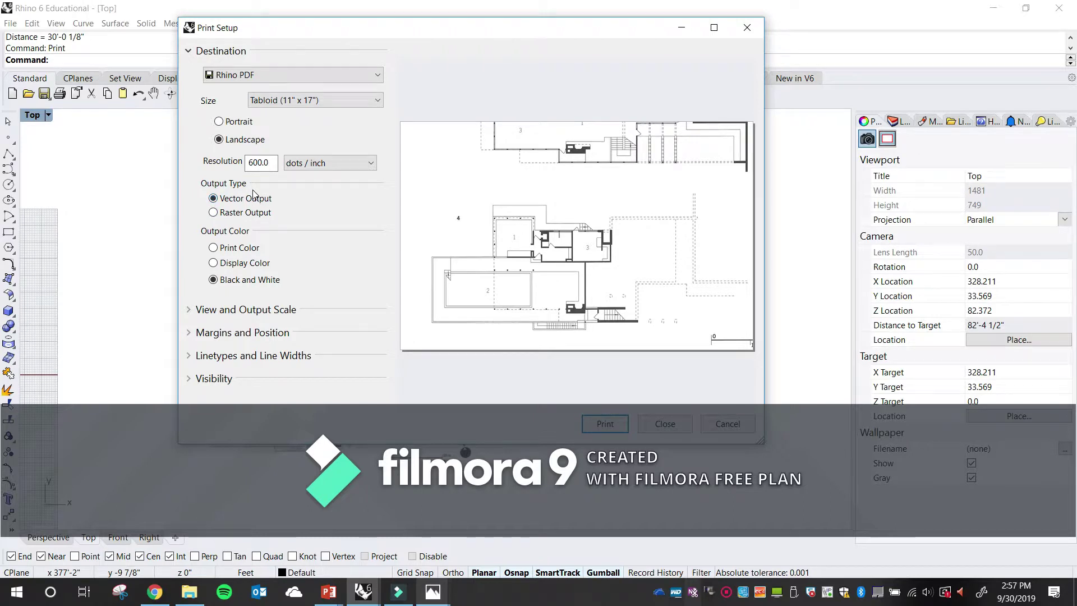
left_click(246, 213)
left_click(246, 200)
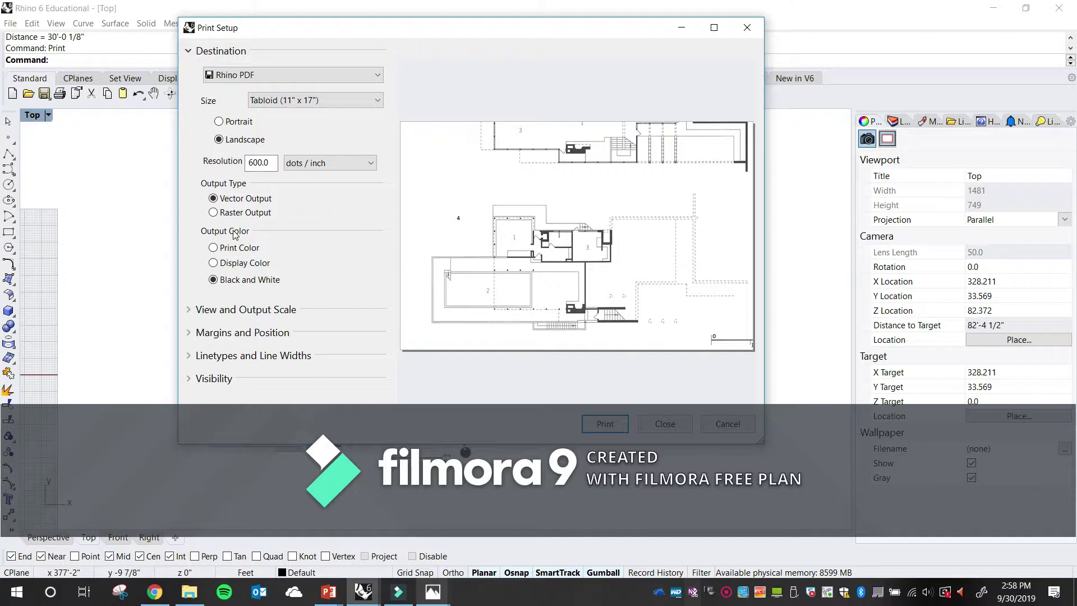
left_click(226, 52)
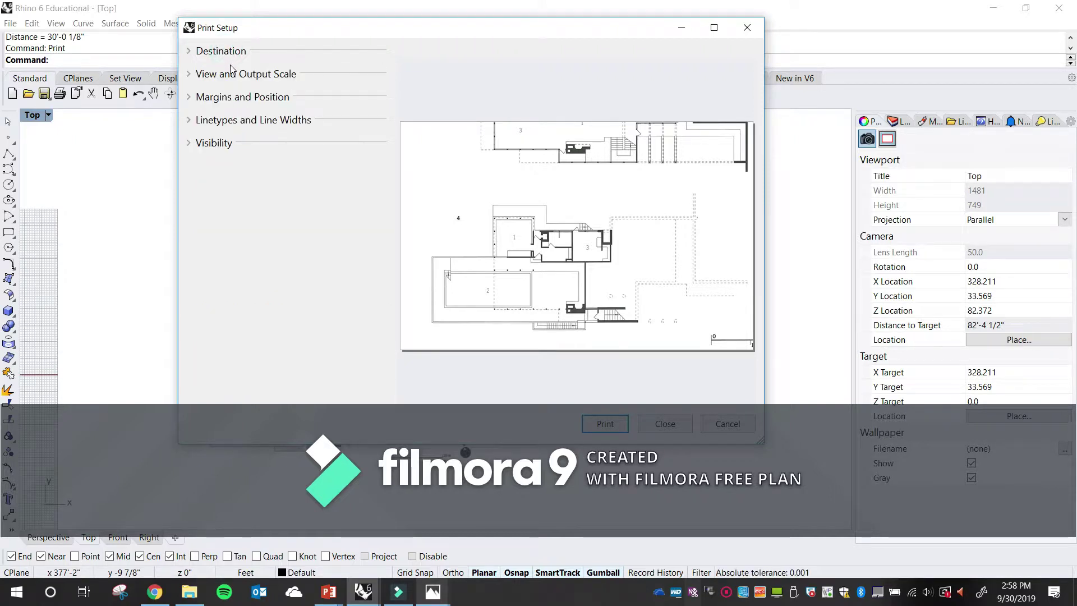
Review the view and output scale settings and the list of viewports that can be printed, leaving Top selected
left_click(234, 75)
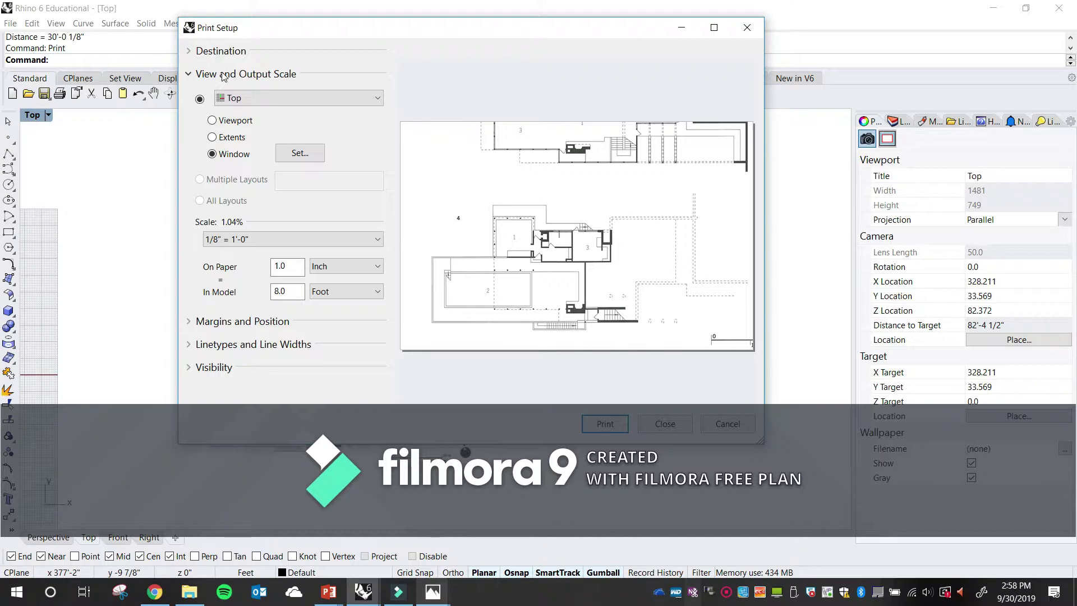
left_click(281, 96)
left_click(279, 96)
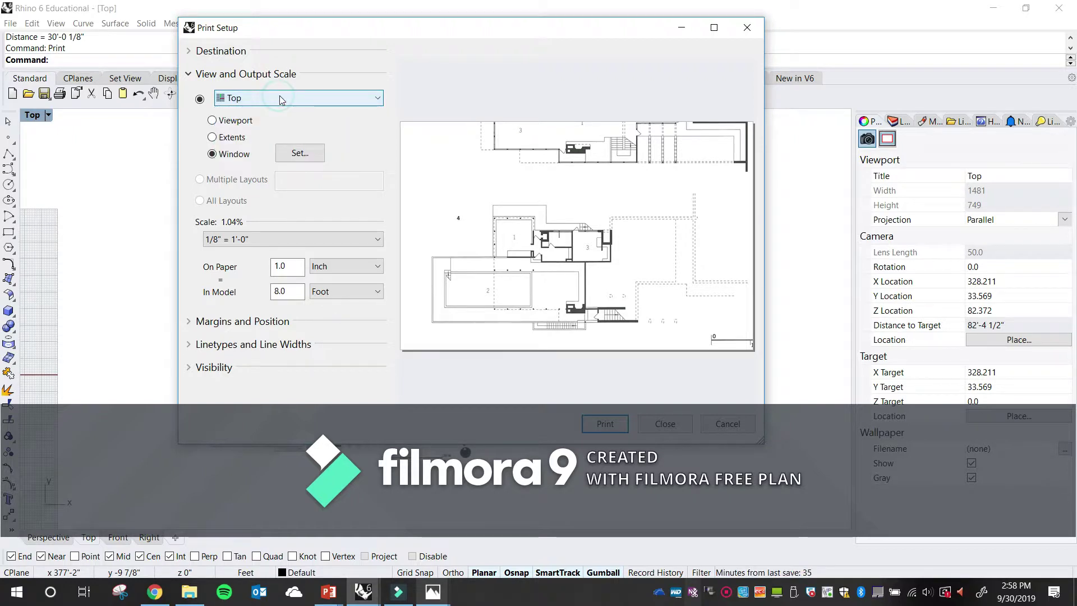
left_click(279, 97)
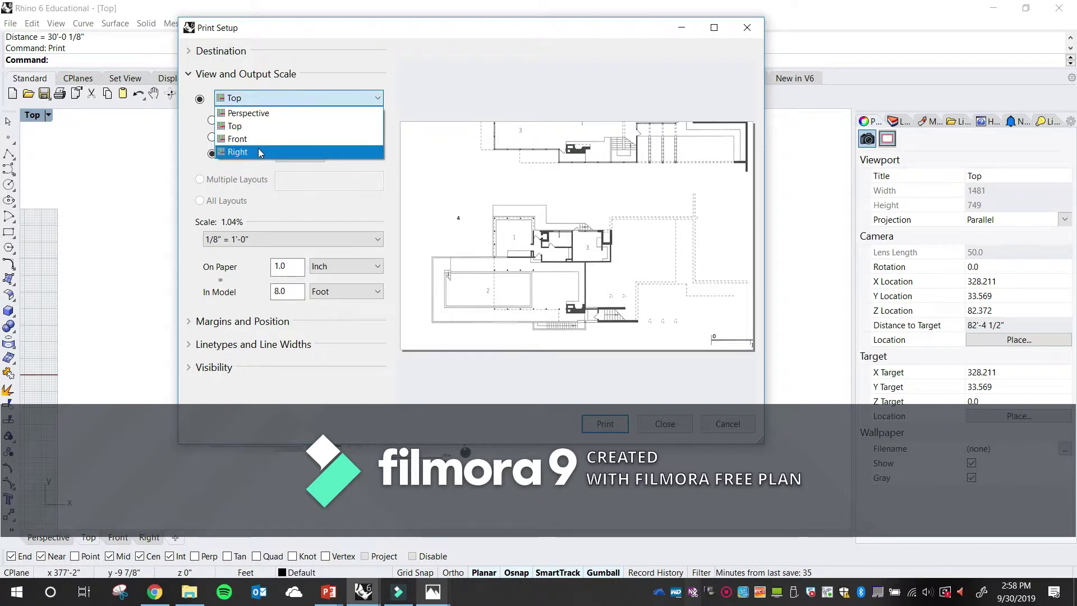
left_click(370, 34)
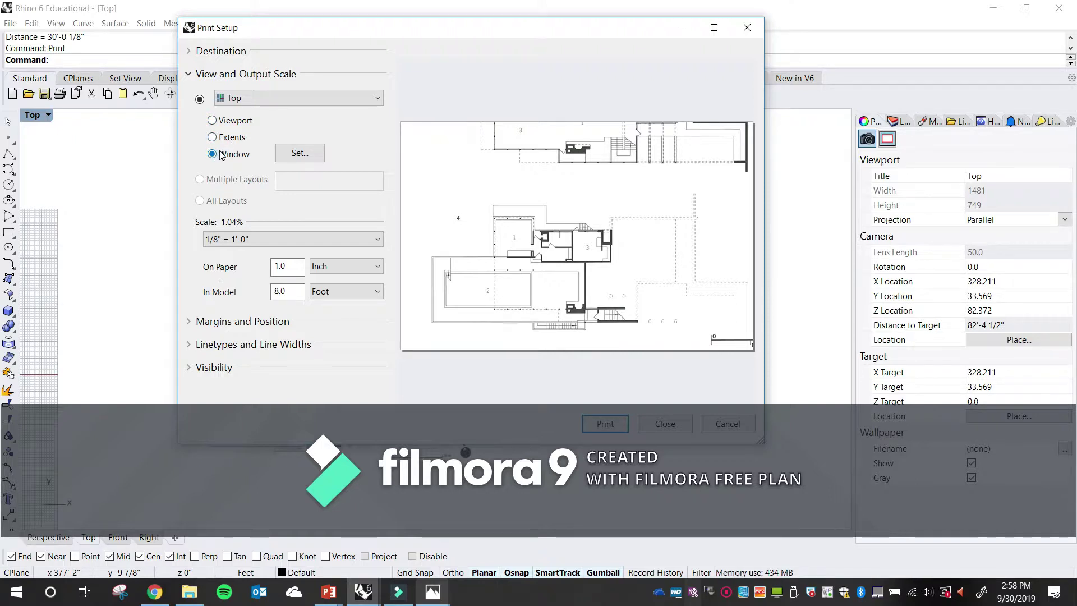
Compare the Viewport and Extents print areas in the preview and return to Window
left_click(215, 121)
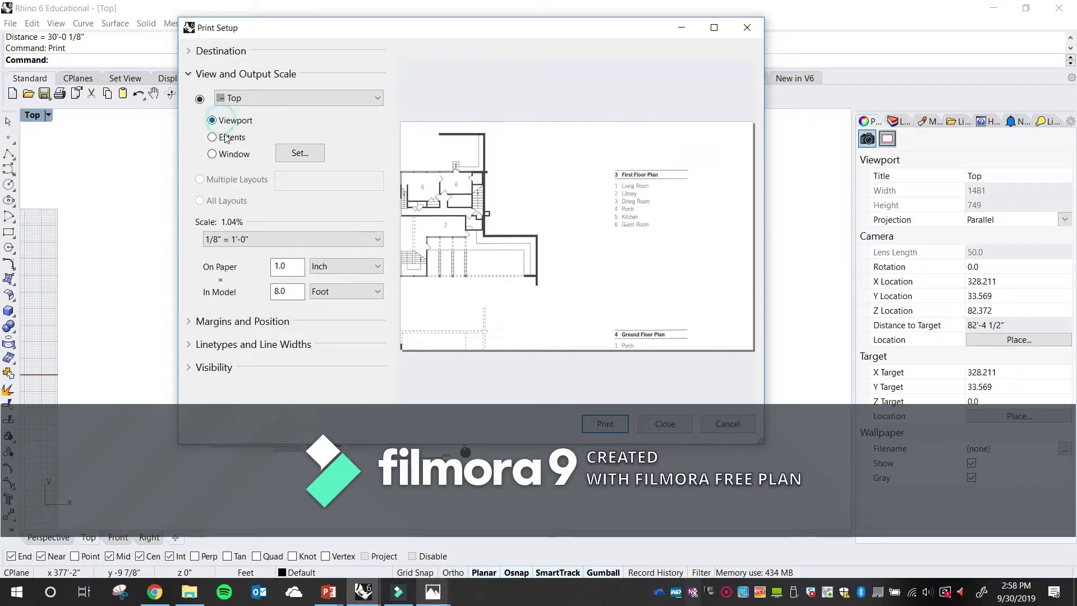
left_click(226, 139)
left_click(223, 157)
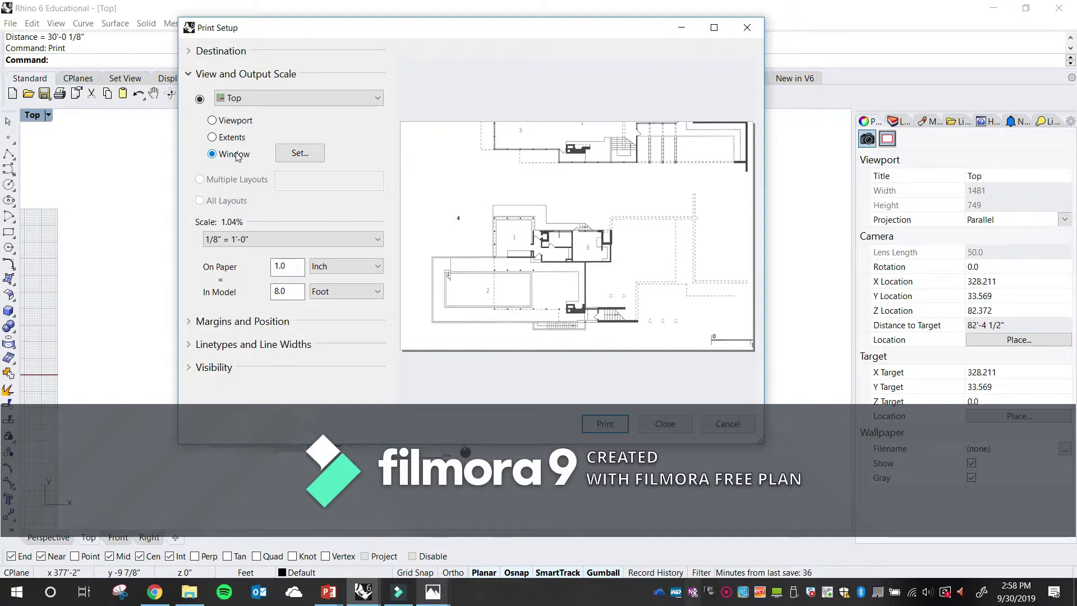
Inspect where the print window sits over the first floor and ground floor plans, leaving its placement as it is
left_click(300, 155)
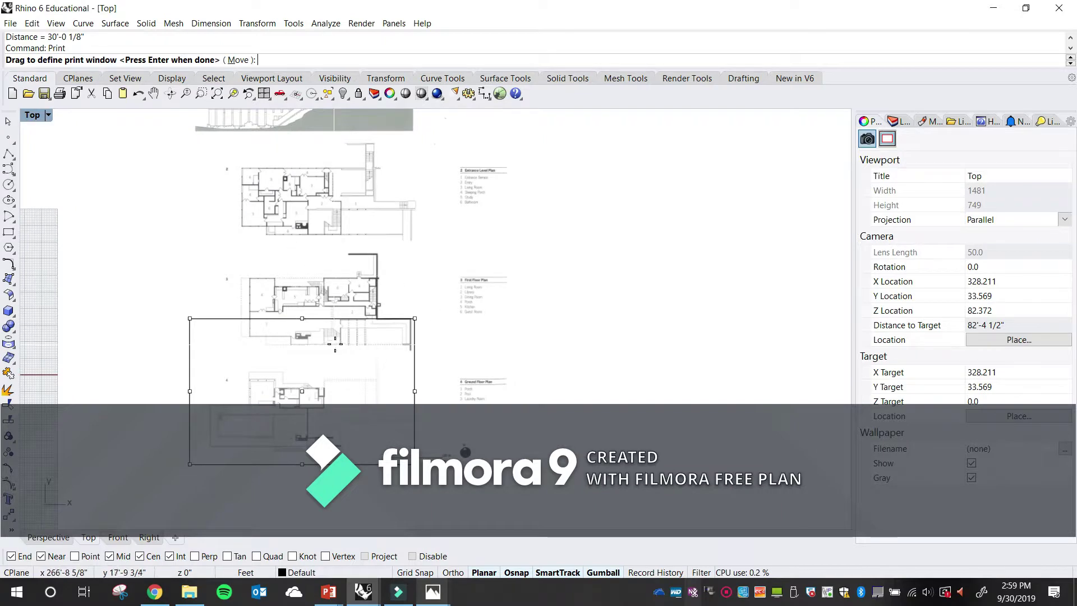
scroll(287, 286, "down", 8)
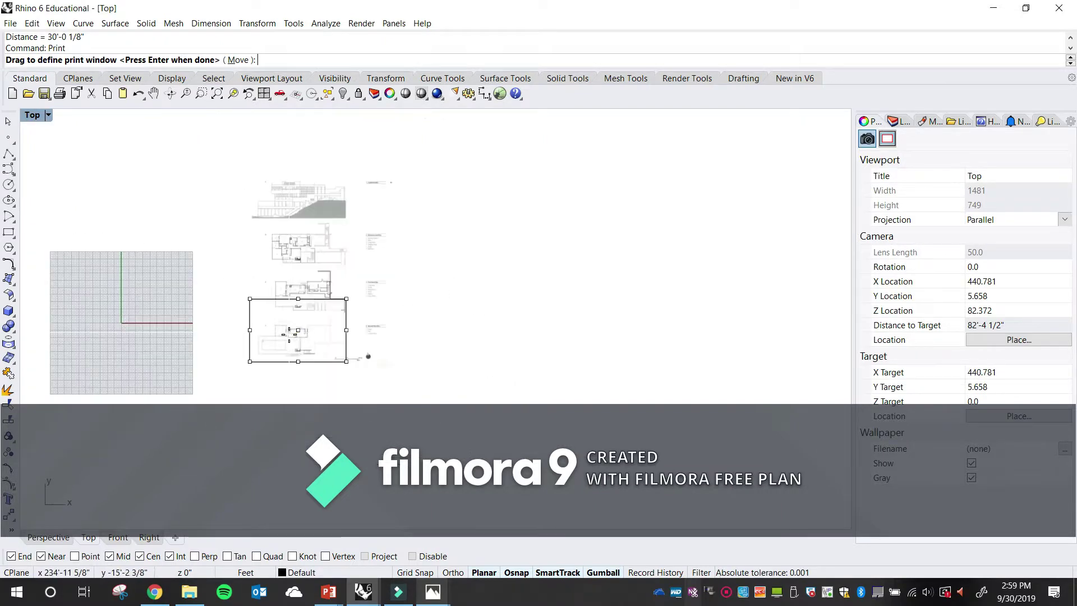
scroll(280, 341, "up", 12)
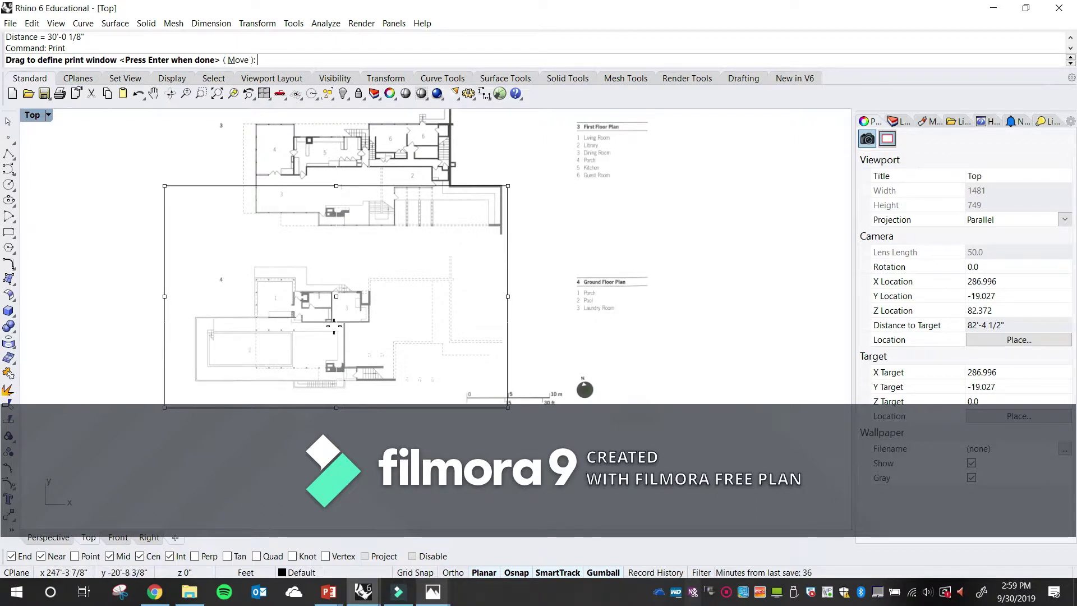
scroll(334, 328, "up", 3)
scroll(283, 318, "down", 3)
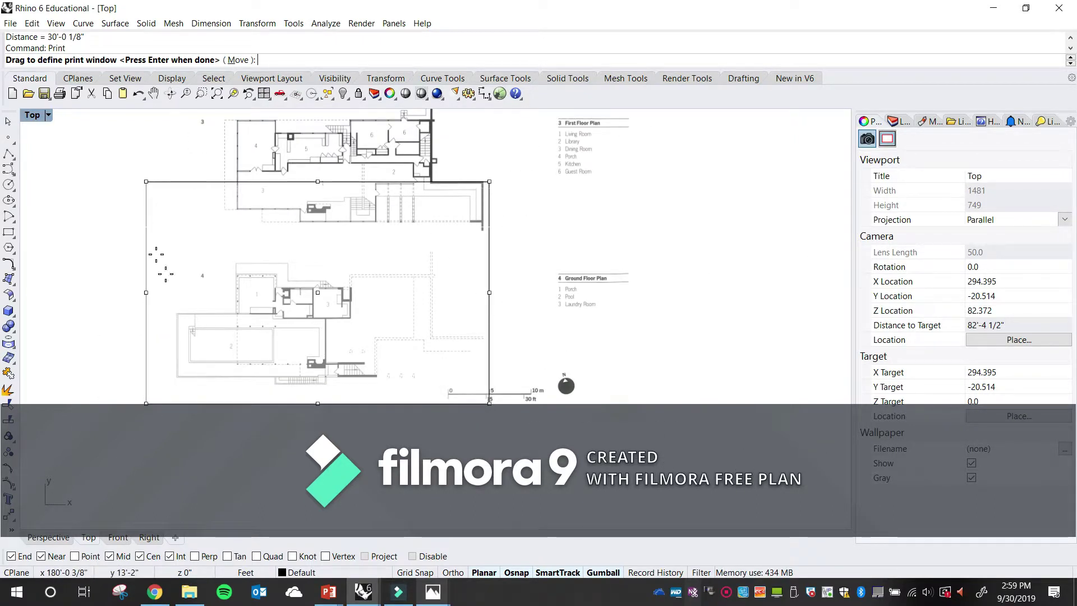
scroll(287, 283, "up", 4)
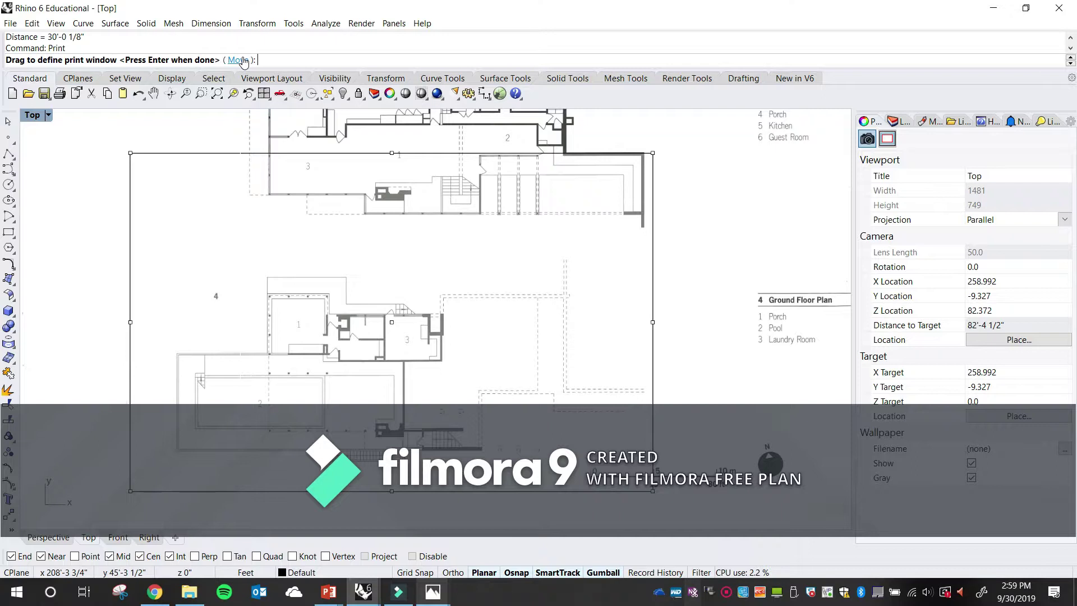
key("Return")
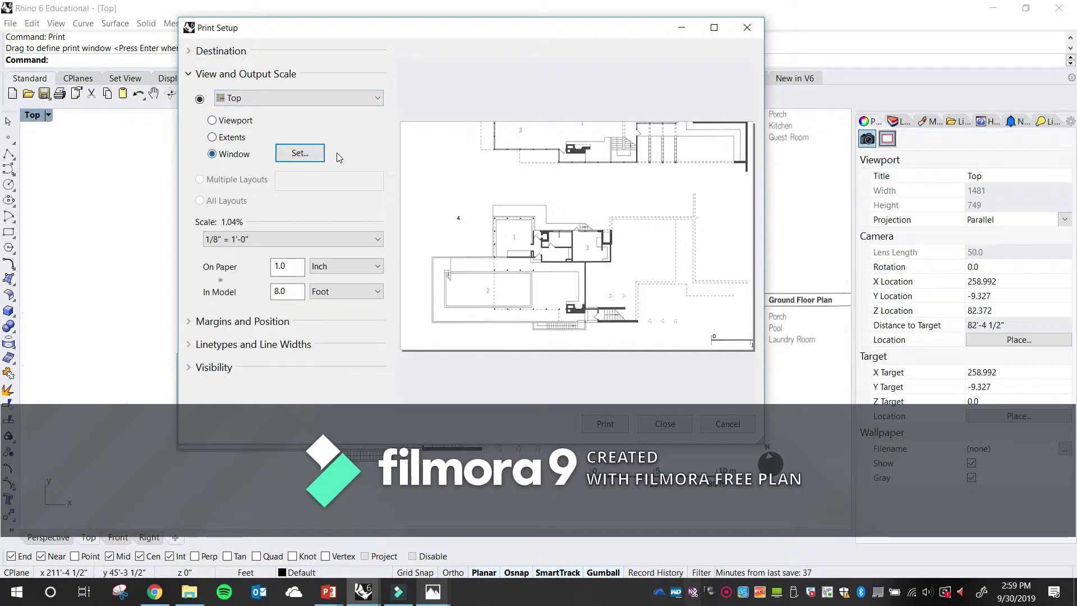
Move the print window down over the drawing sheet so that it frames the ground floor plan
left_click(304, 156)
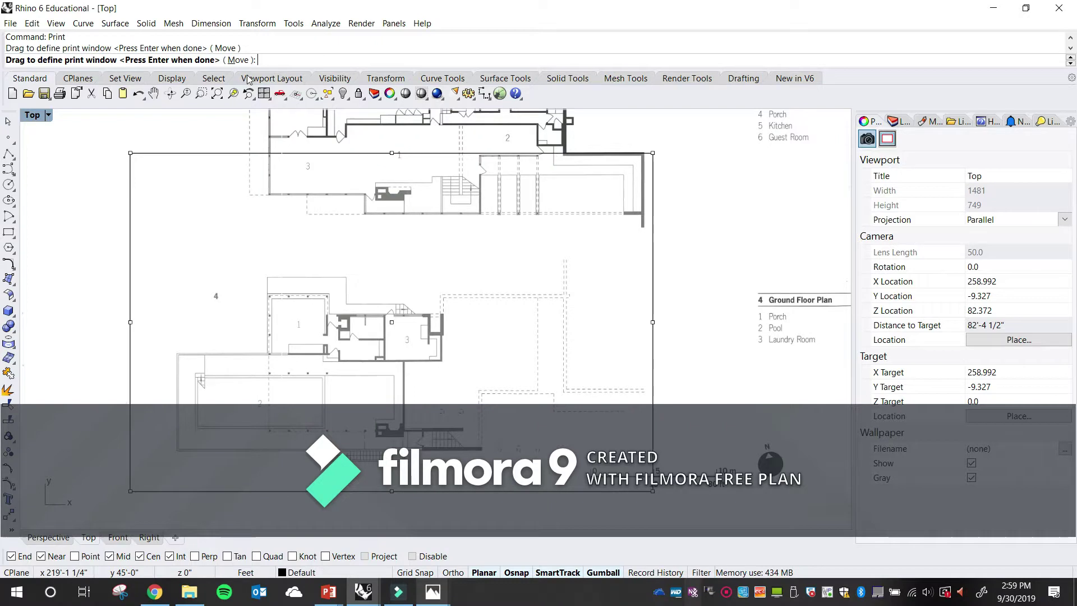
left_click(238, 60)
left_click(491, 253)
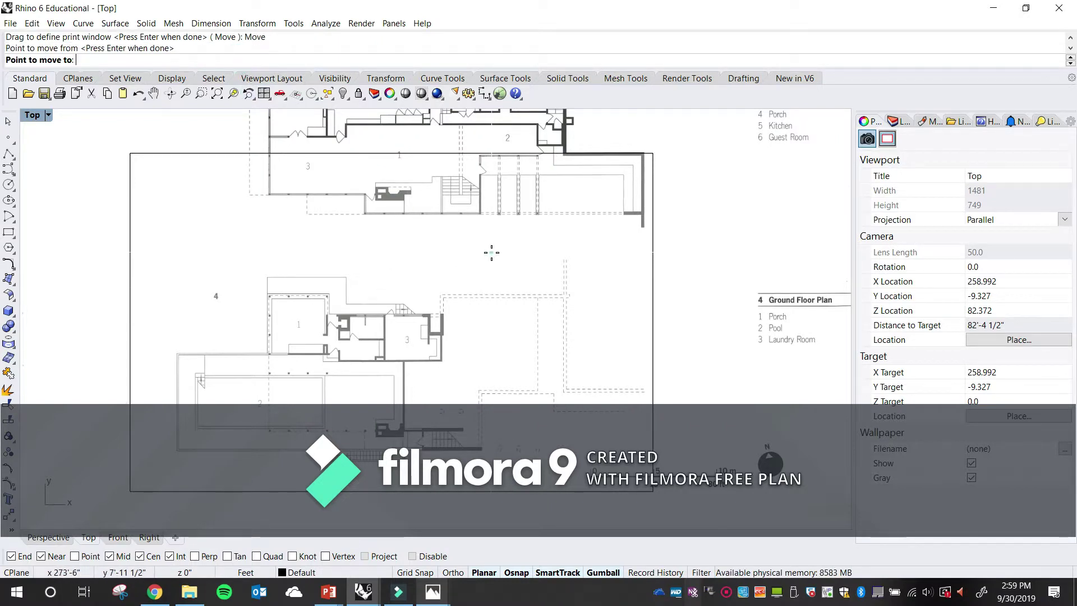
right_click_drag(457, 314, 508, 260)
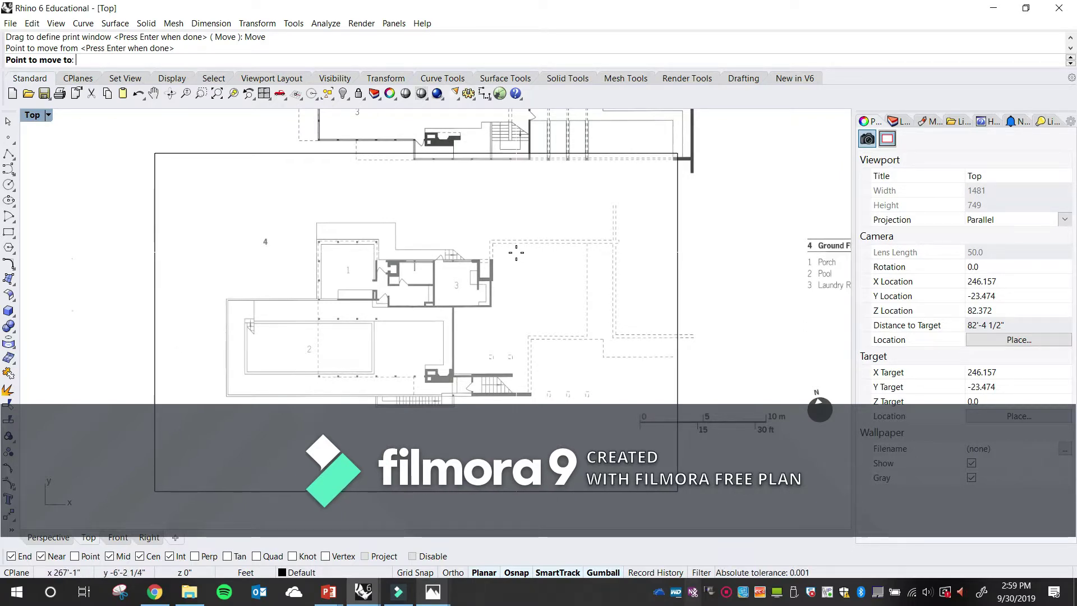
left_click(516, 252)
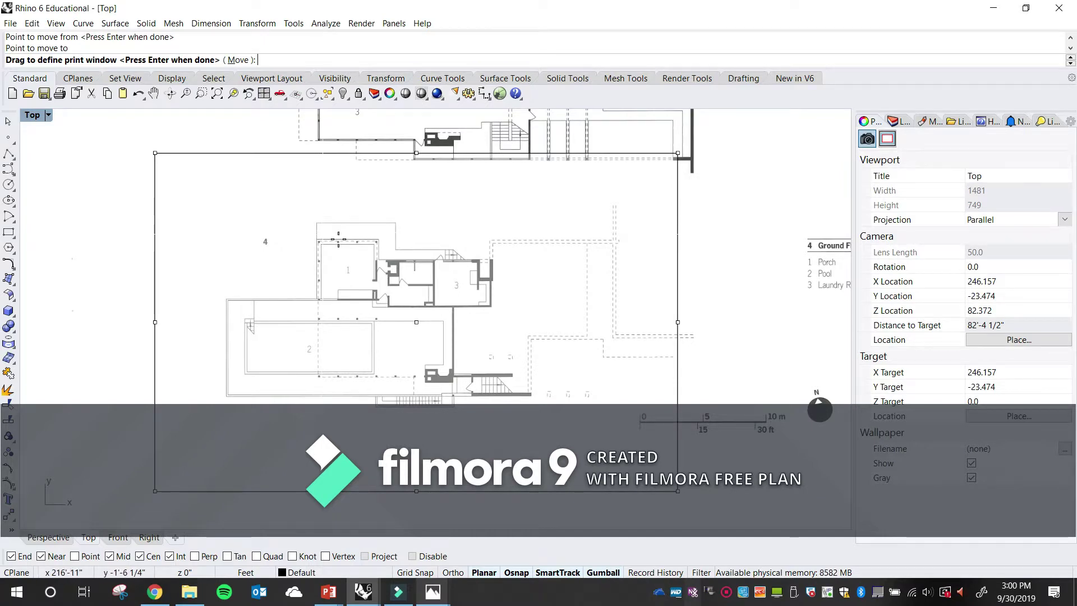
key("Return")
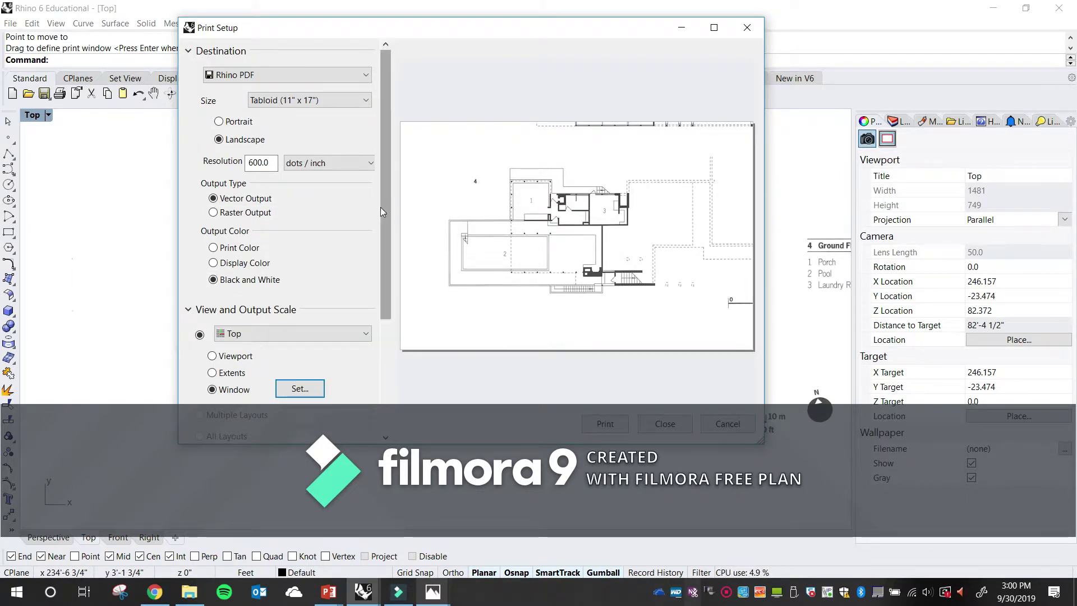
Set the print's output scale to 1/8" = 1'-0"
left_click_drag(382, 210, 395, 330)
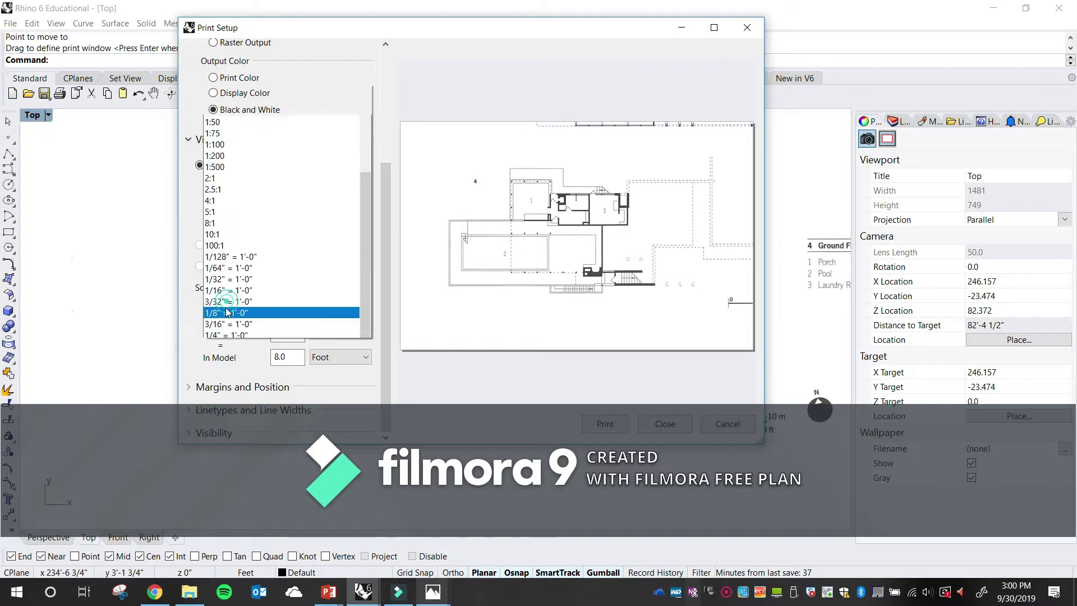
left_click(229, 305)
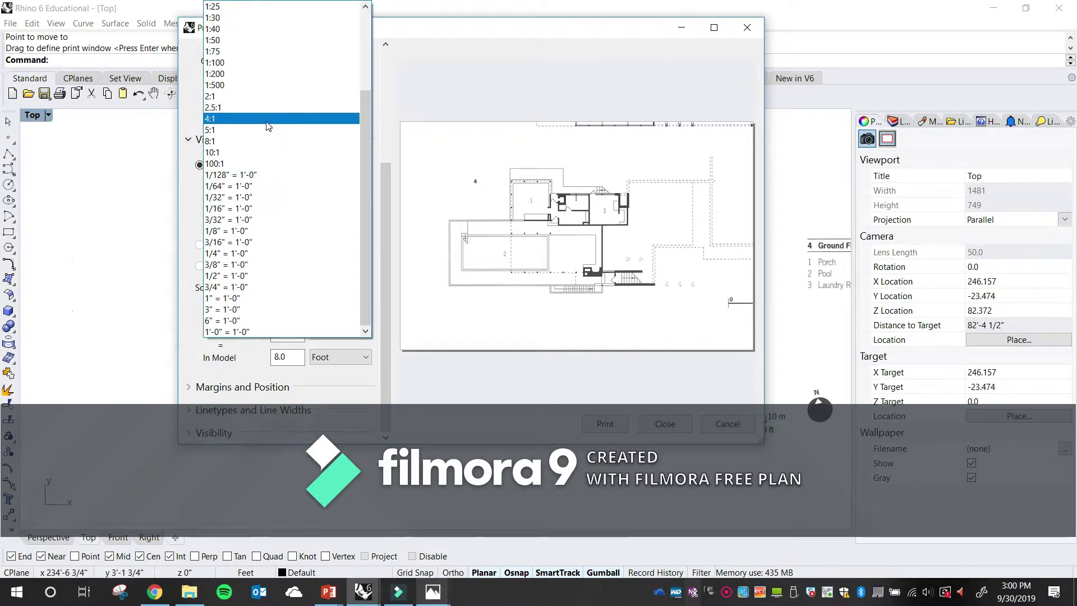
left_click(269, 233)
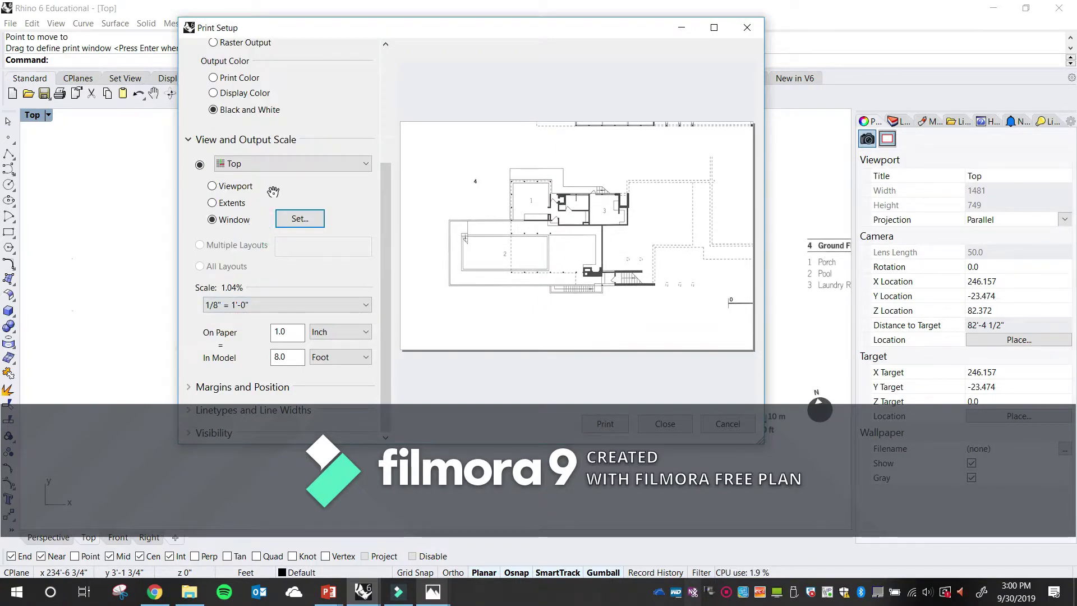
left_click(284, 306)
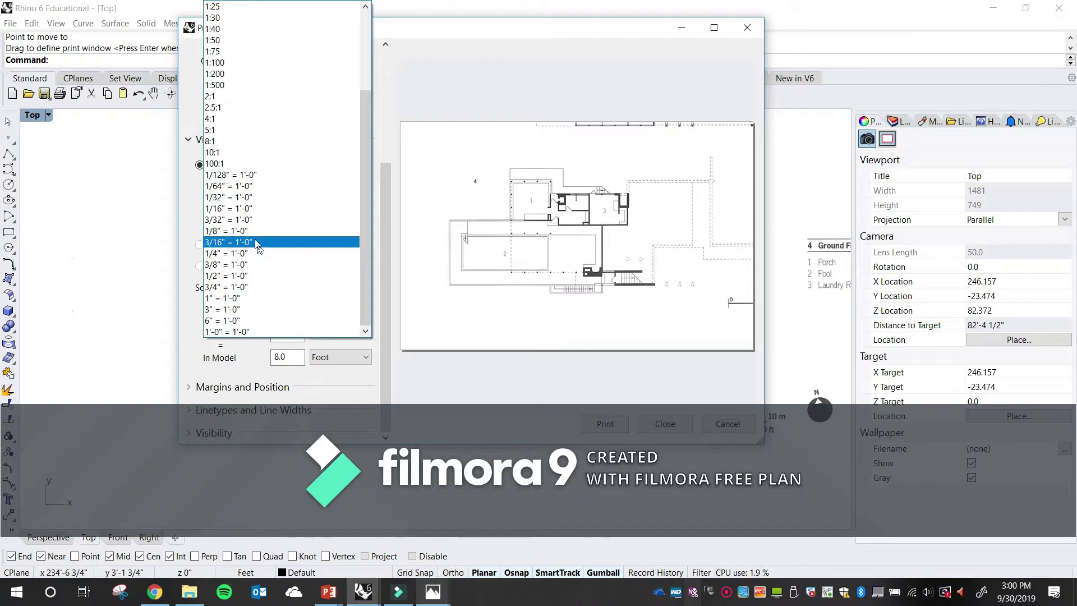
left_click(269, 233)
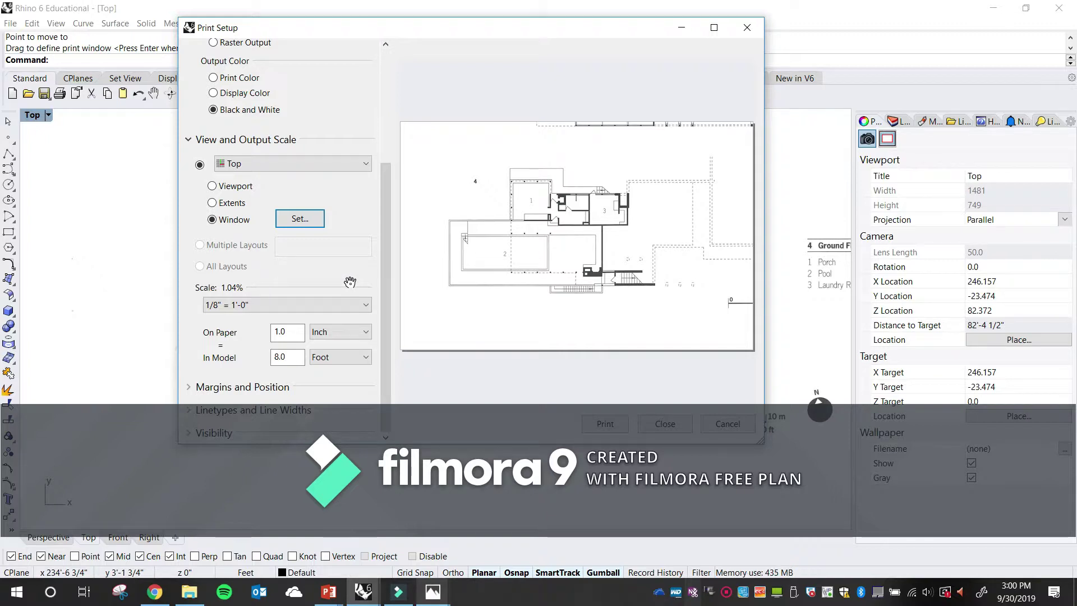
left_click(728, 592)
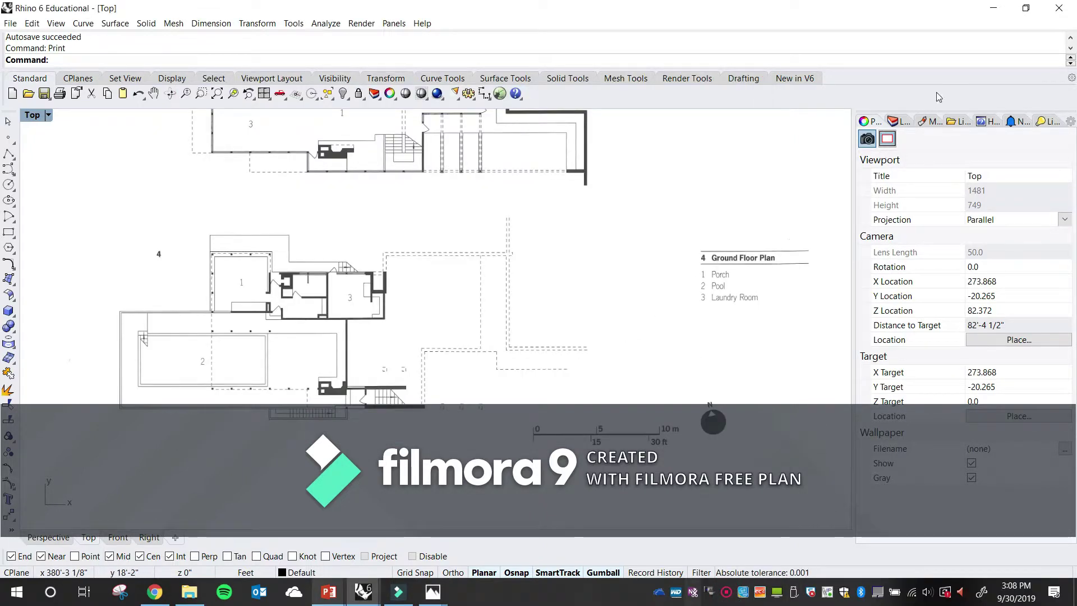
left_click(992, 9)
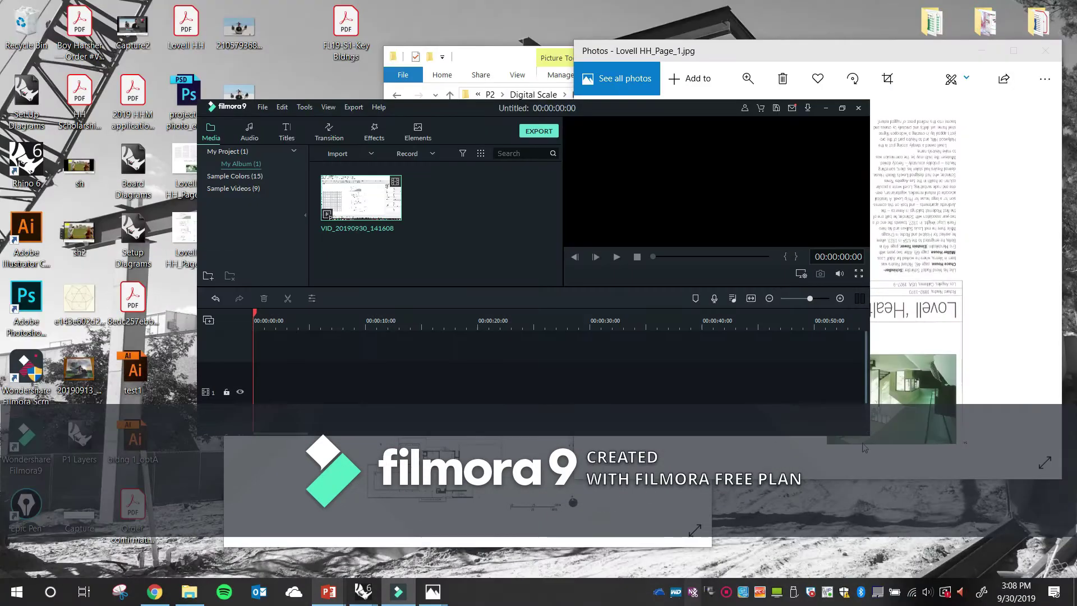
left_click(727, 592)
mouse_move(383, 599)
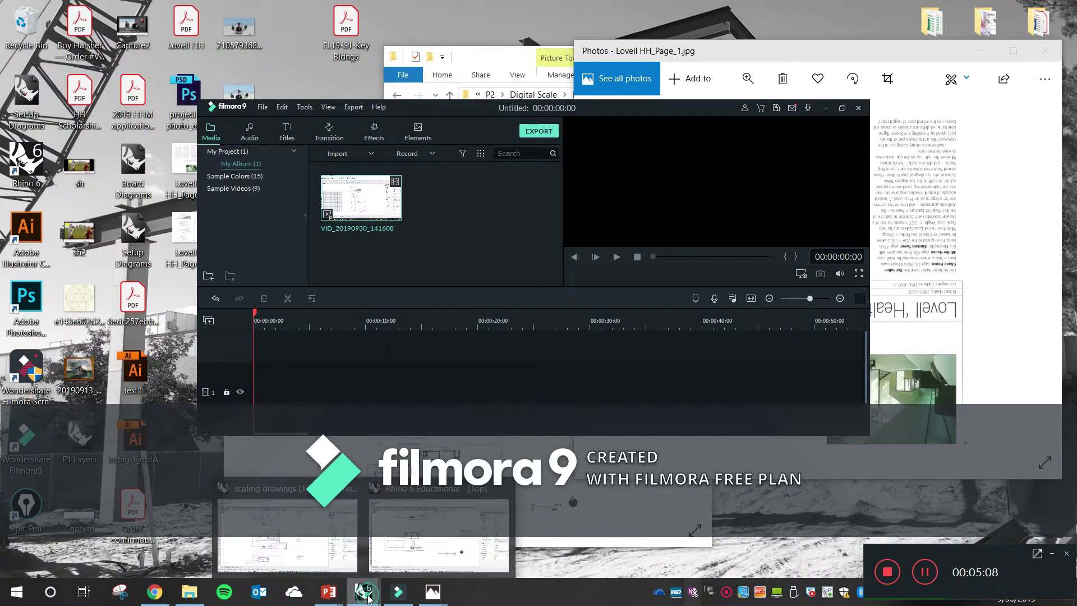
Switch to the Rhino window with the floor plans and examine the ground floor plan and its graphic scale bar
left_click(438, 536)
right_click_drag(381, 390, 382, 404)
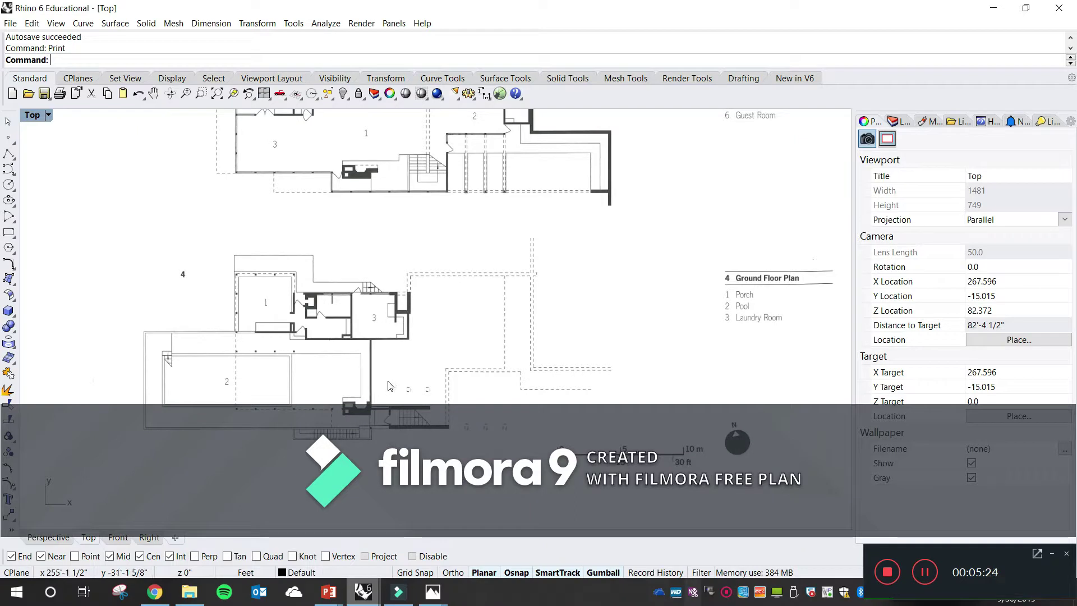
right_click_drag(480, 346, 513, 324)
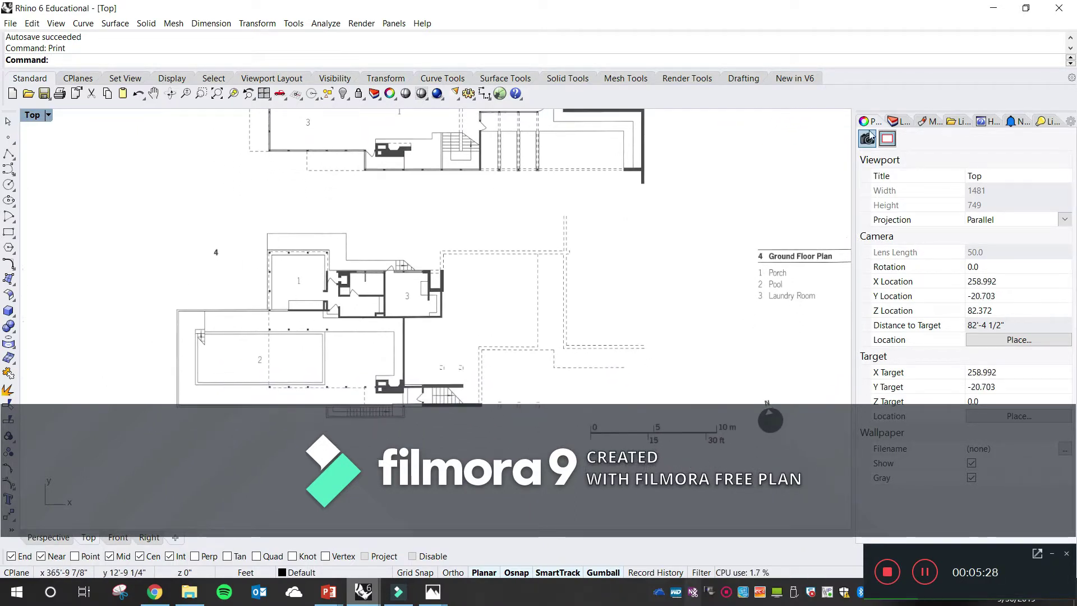
left_click(897, 121)
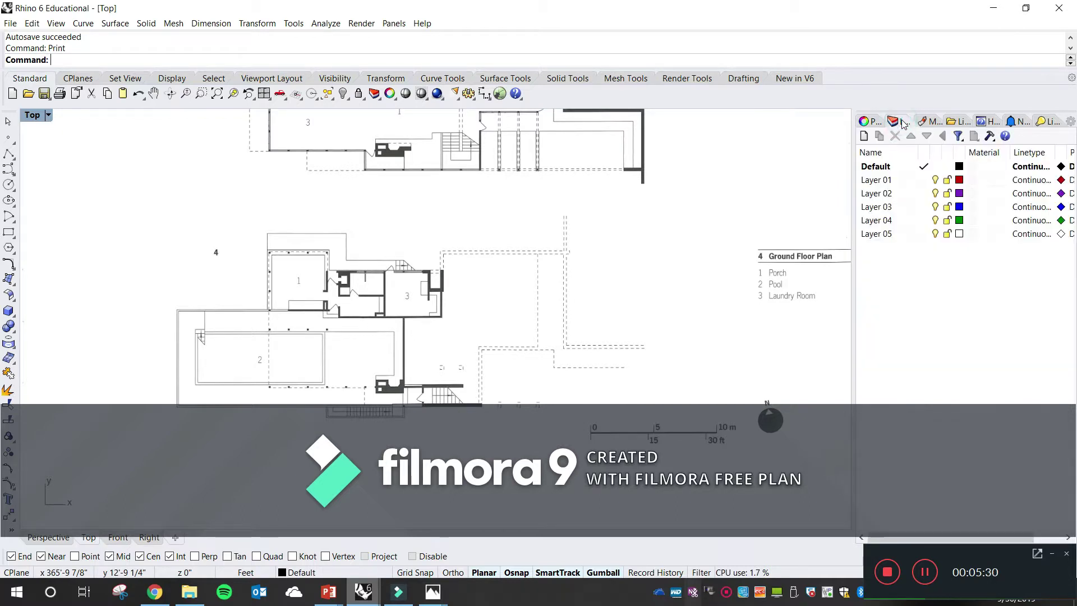
right_click_drag(647, 297, 510, 209)
scroll(534, 351, "up", 5)
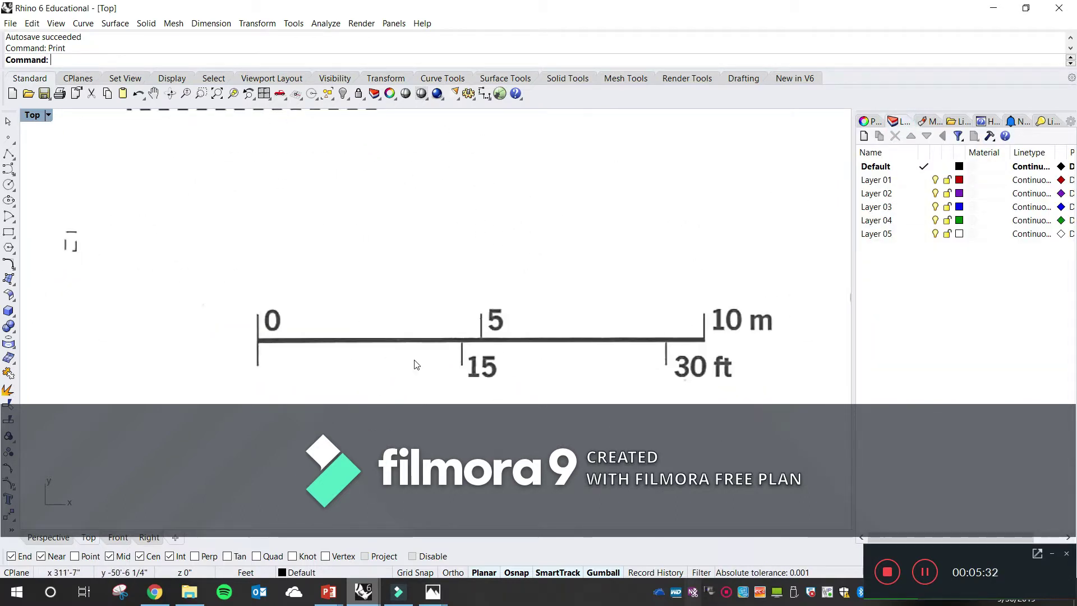
scroll(572, 350, "down", 10)
right_click_drag(339, 311, 503, 344)
right_click_drag(467, 288, 388, 292)
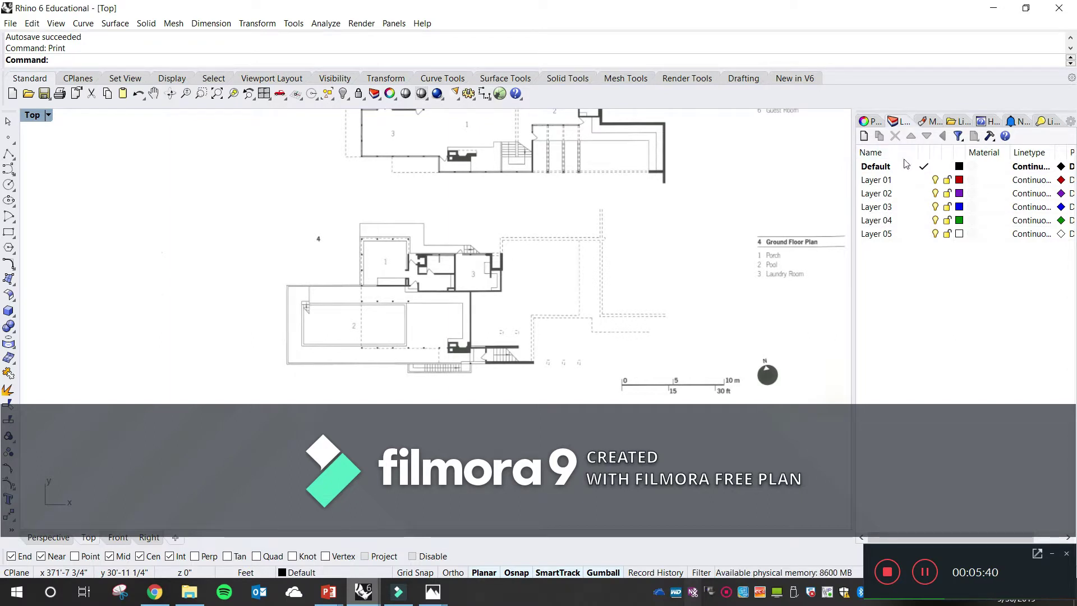
Compare the viewport properties with the layer list, ending on the layer list
left_click(895, 123)
left_click(866, 122)
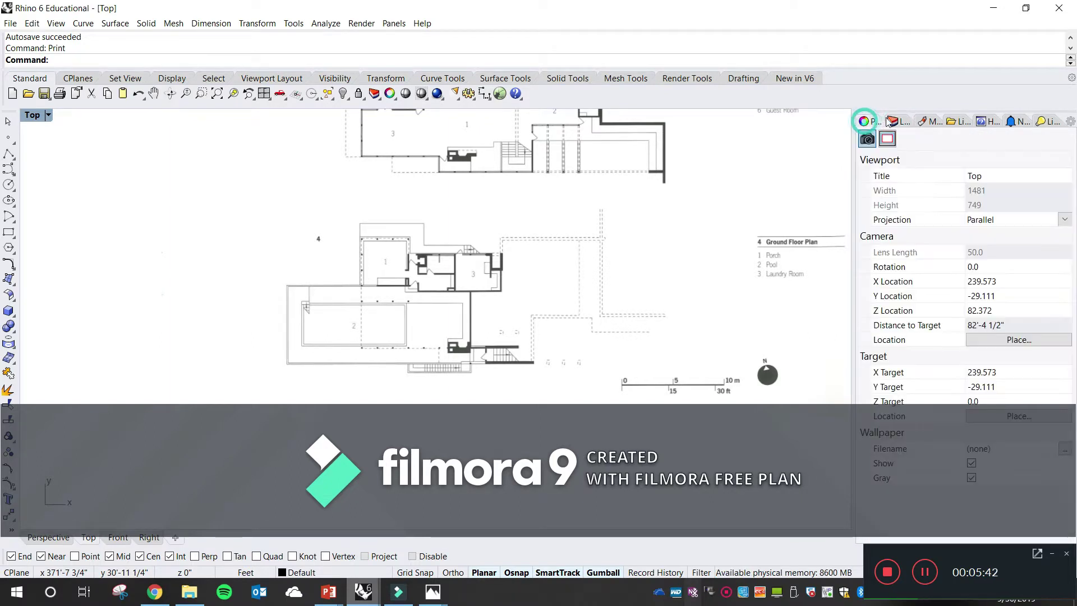
left_click(895, 122)
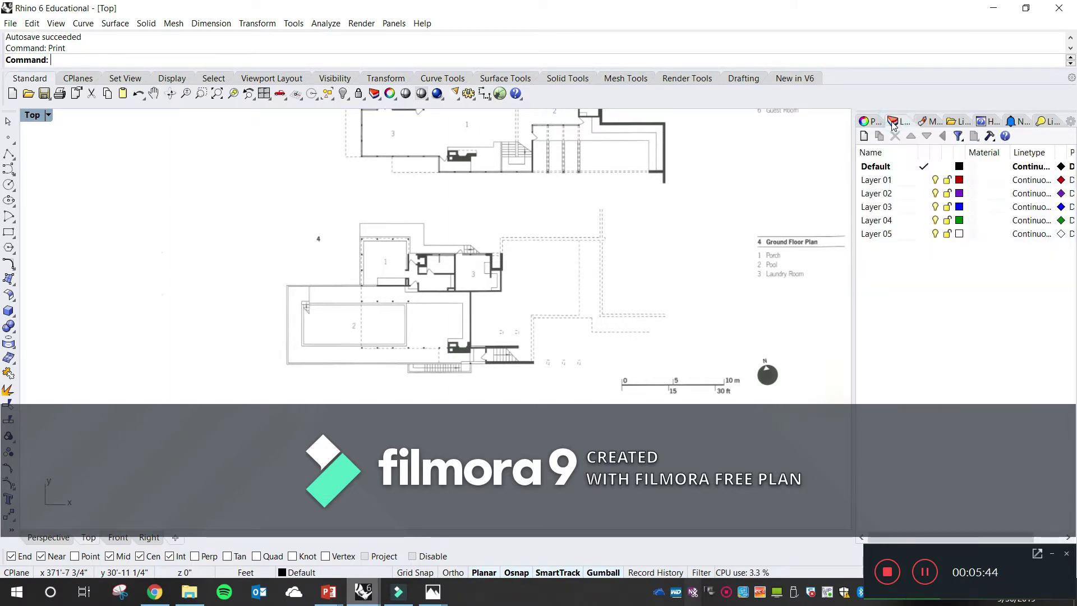
left_click(871, 122)
left_click(896, 123)
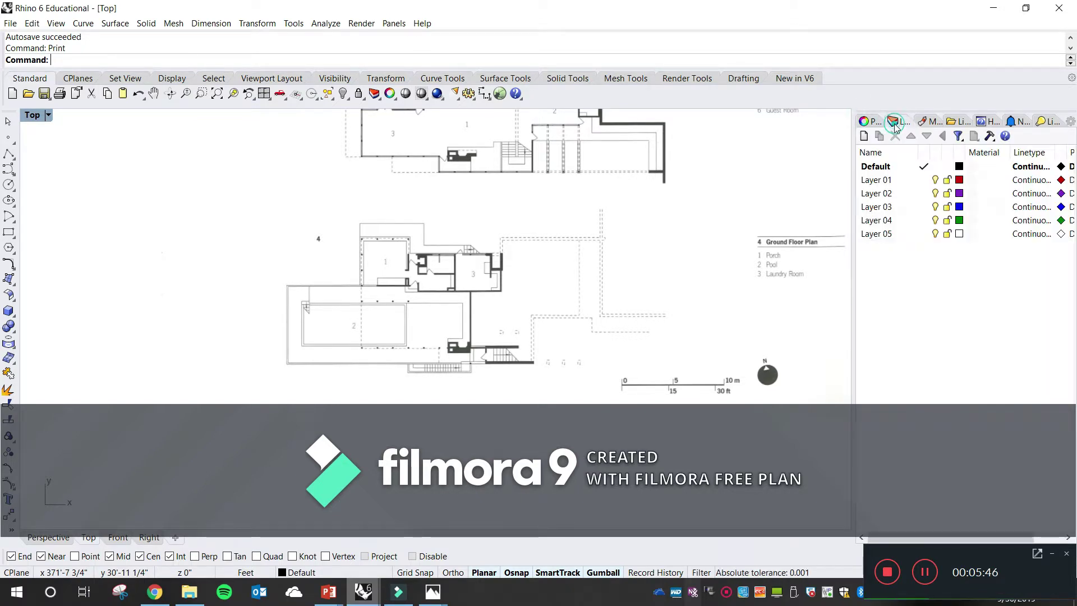
left_click(866, 121)
left_click(896, 122)
left_click(866, 121)
left_click(893, 123)
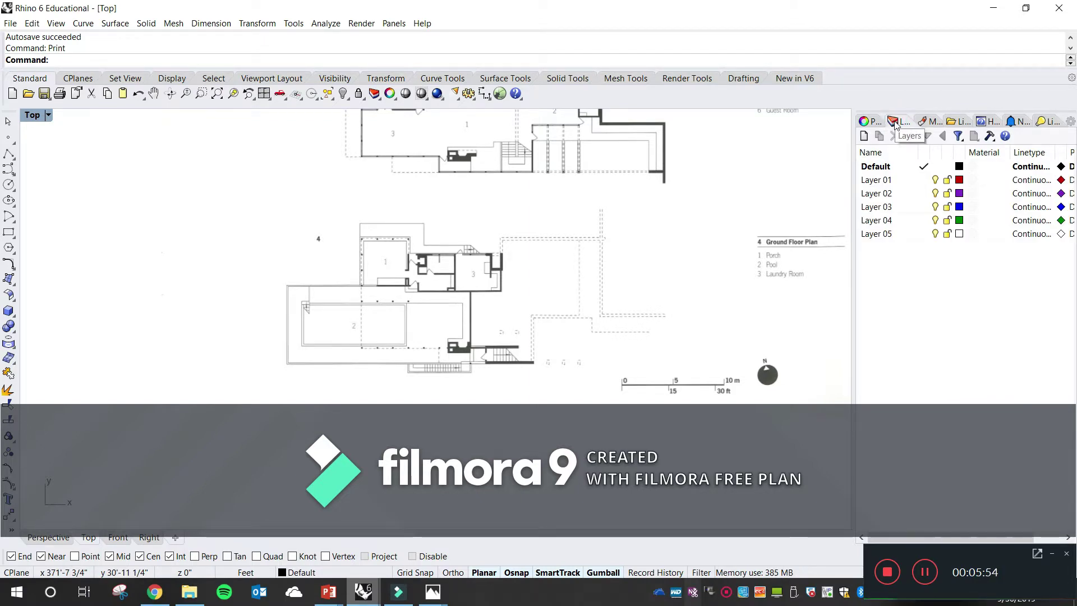
Alternate the current layer between Default and Layer 01, finishing with Layer 01 as the current layer
left_click(925, 181)
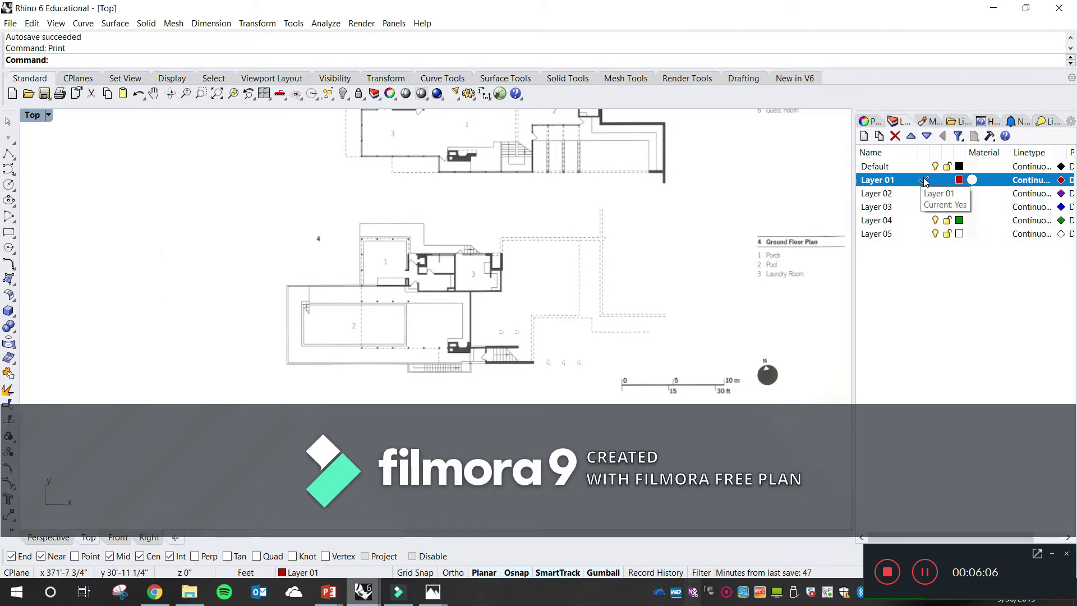
left_click(923, 168)
left_click(924, 178)
left_click(924, 179)
left_click(924, 167)
left_click(924, 180)
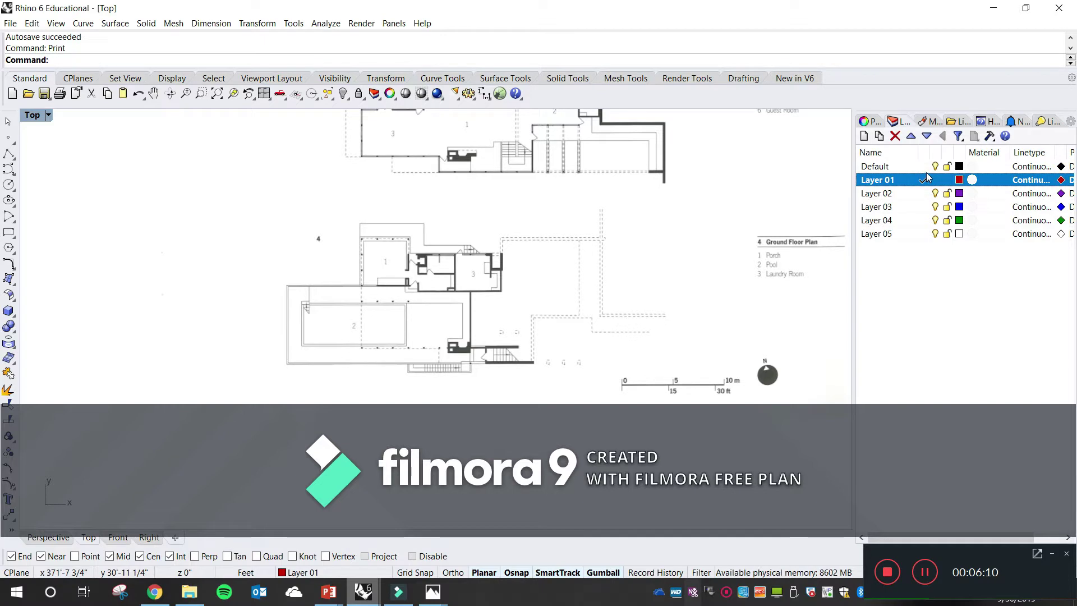
left_click(924, 168)
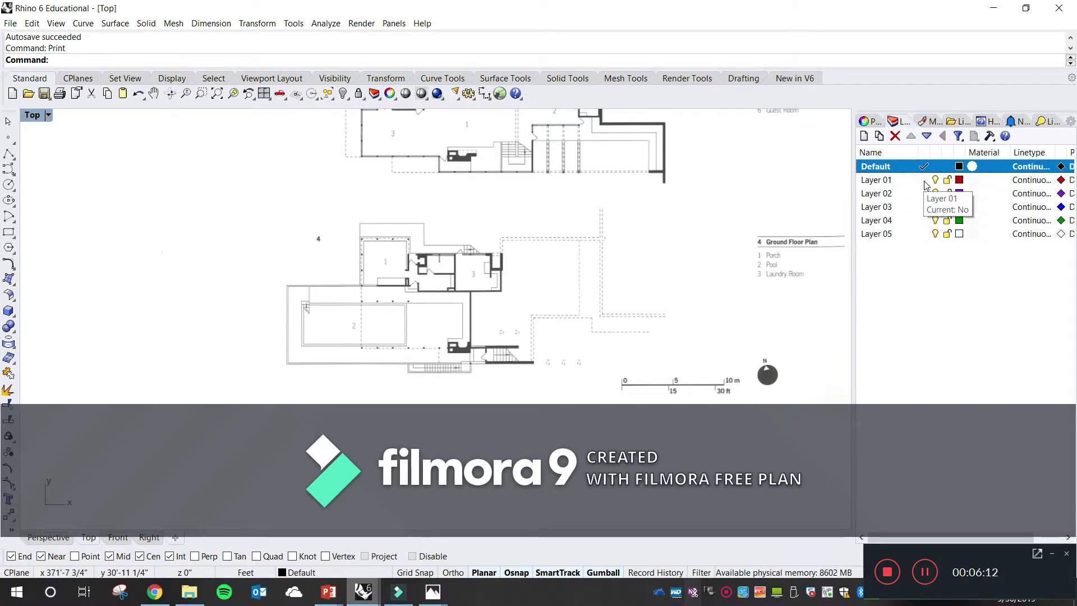
left_click(924, 180)
left_click(923, 167)
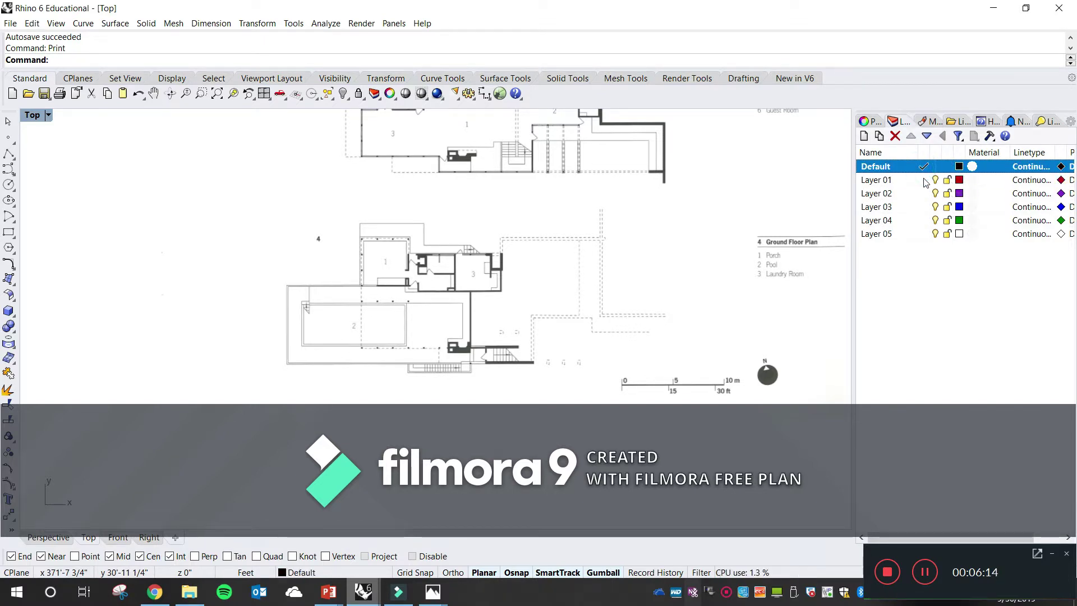
left_click(923, 180)
left_click(924, 167)
left_click(924, 180)
left_click(924, 167)
left_click(924, 180)
left_click(924, 167)
left_click(924, 180)
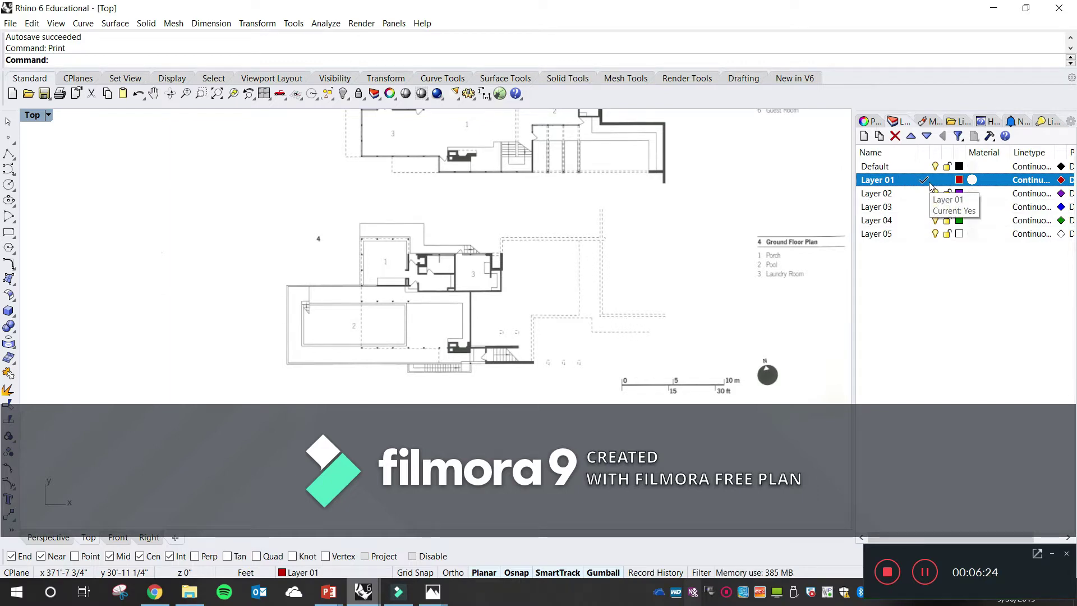
left_click(925, 179)
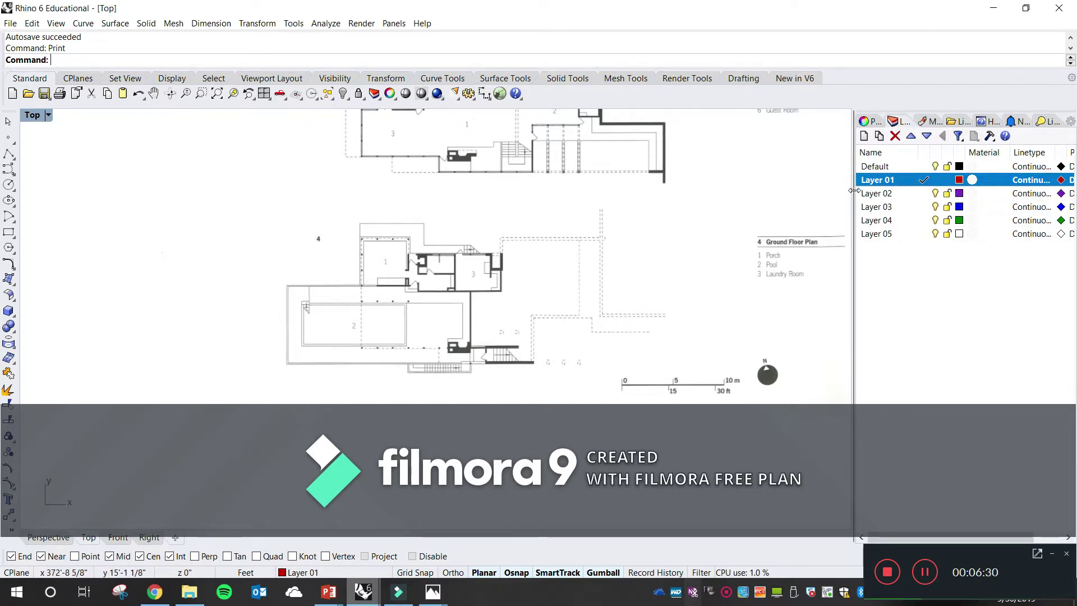
Create a two-line text reading "GROUND FLOOR PLAN" and "SCALE: 1/8"=1'-0""
mouse_move(547, 326)
right_mouse_down()
mouse_move(482, 334)
mouse_move(483, 419)
mouse_move(492, 397)
right_mouse_up()
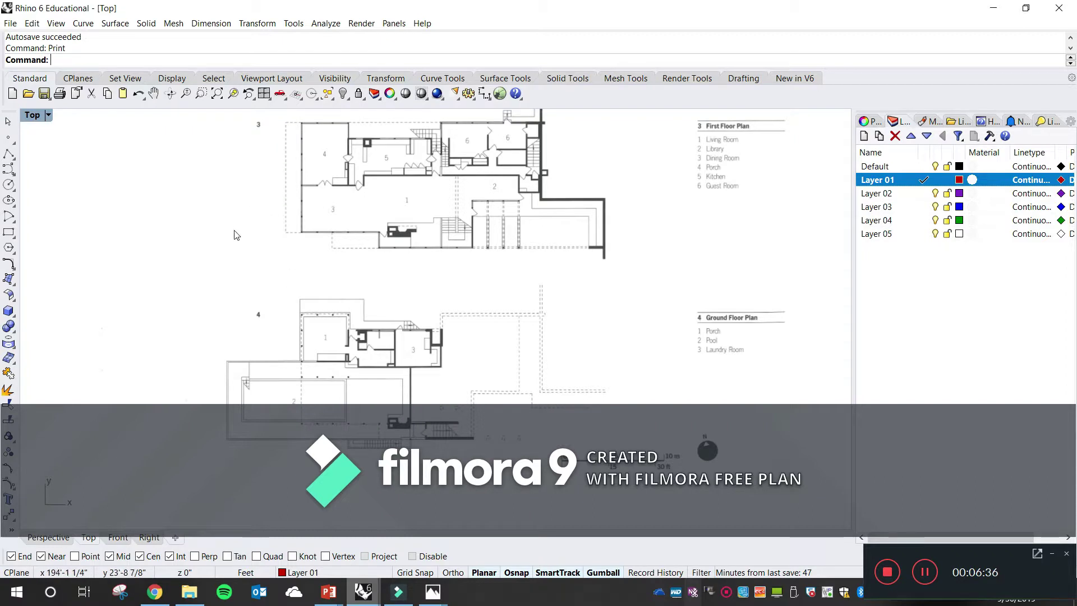
right_click_drag(308, 267, 339, 253)
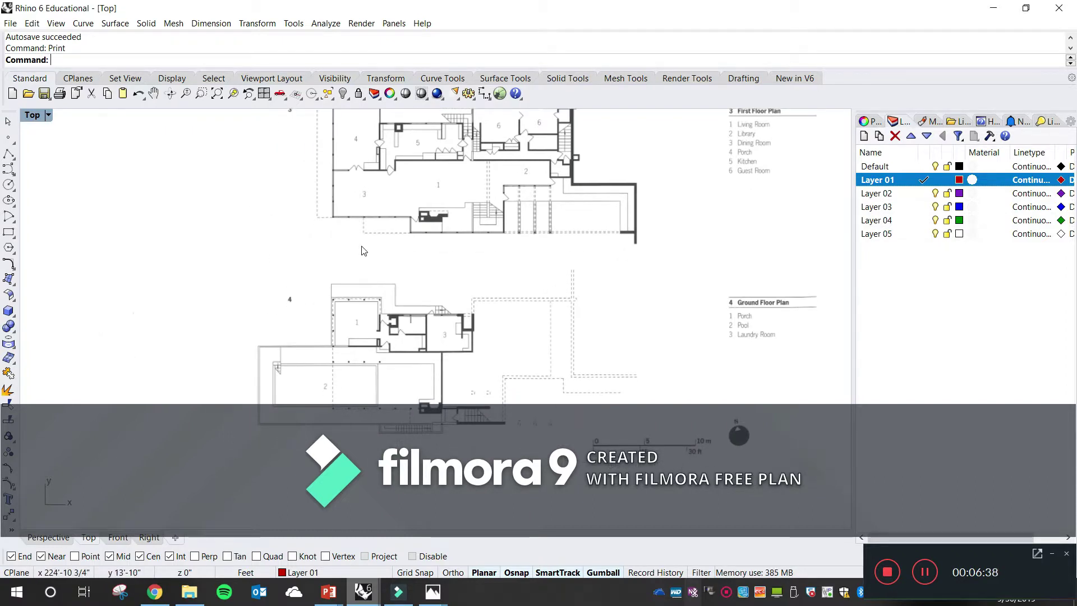
type("Text")
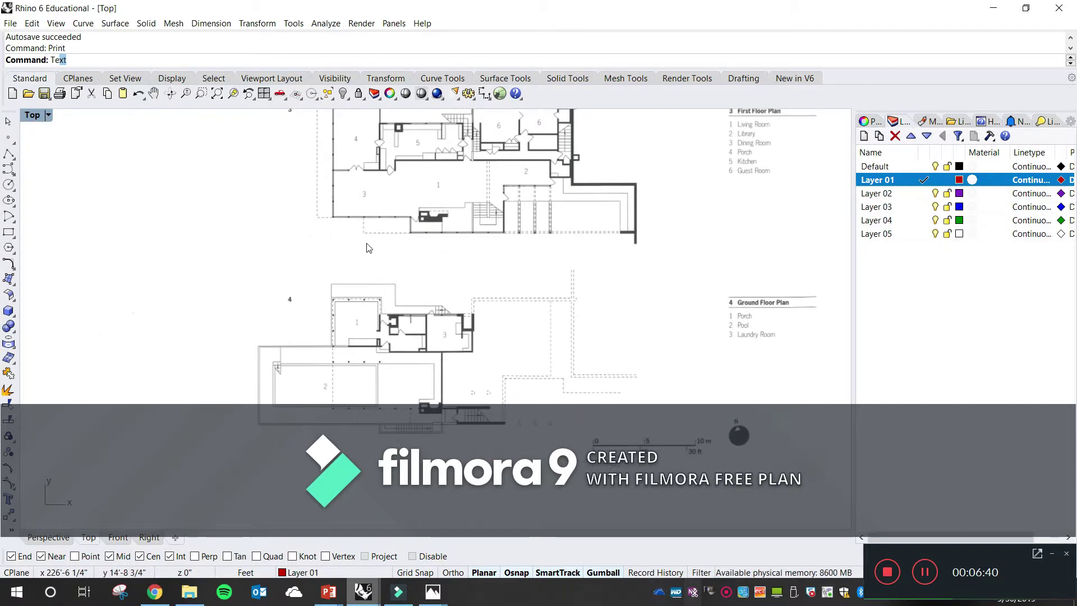
key("Return")
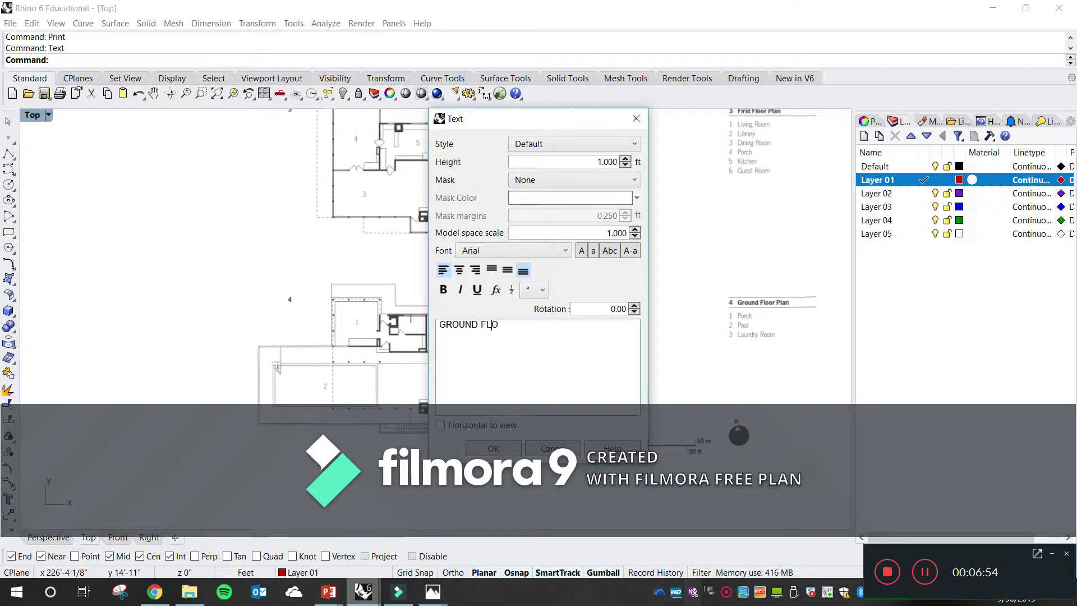
type("PL")
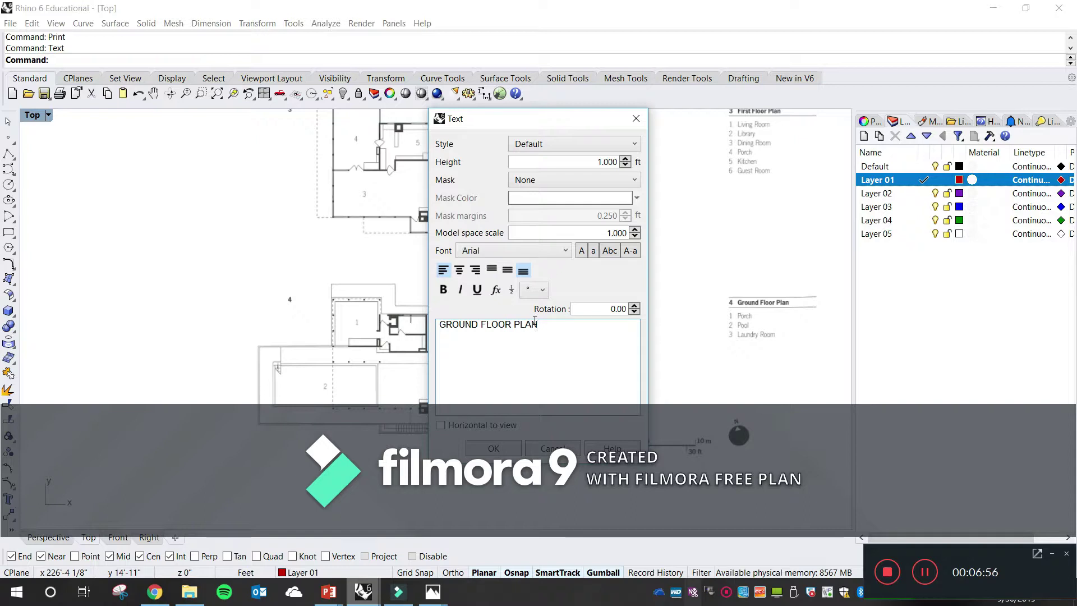
type("AN")
key("Return")
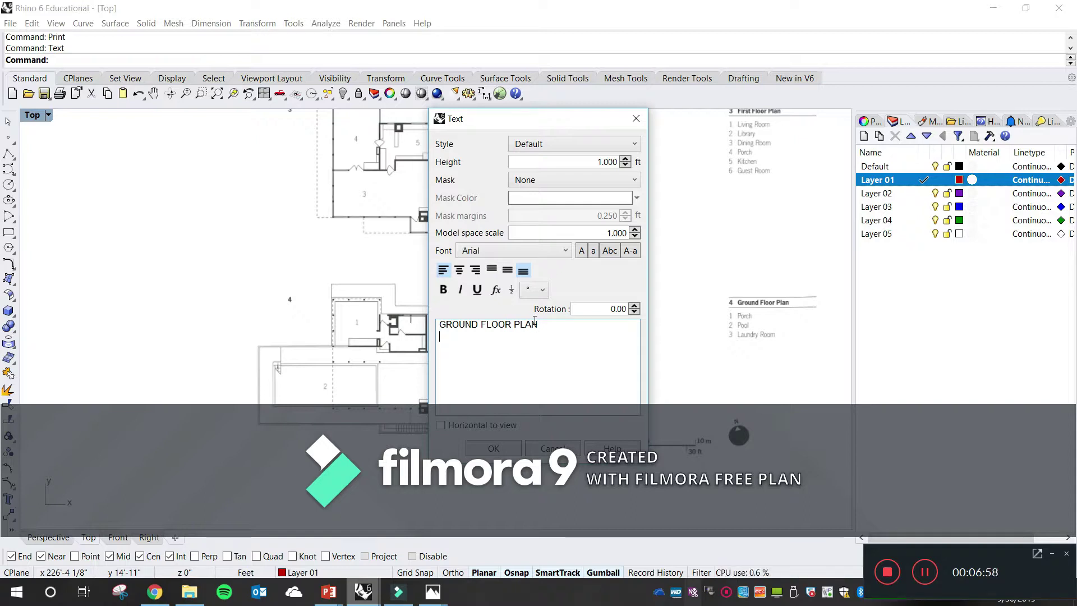
type("SCALE:")
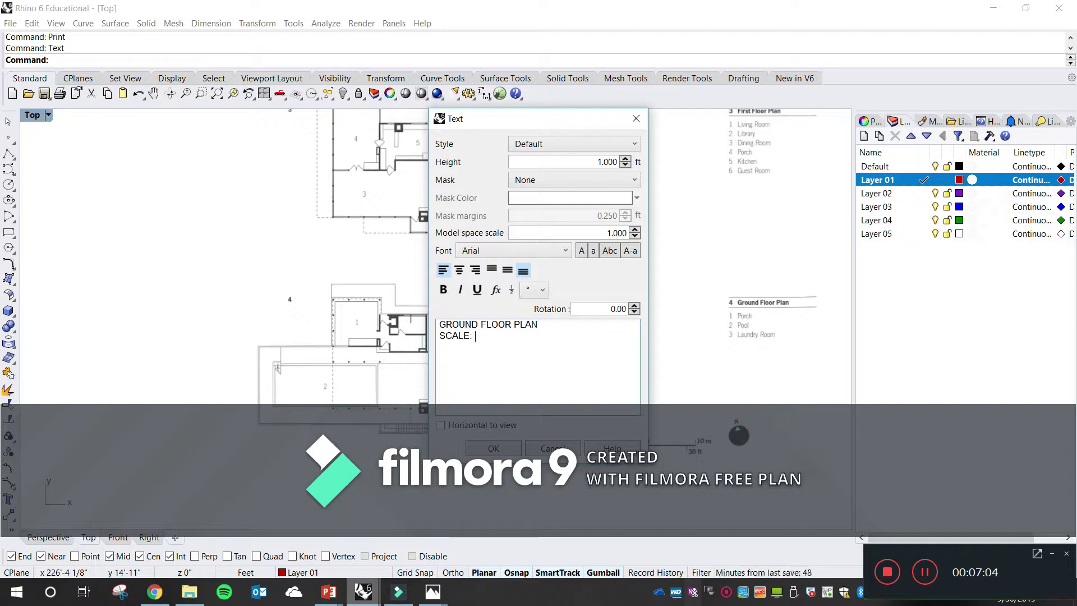
type("1/")
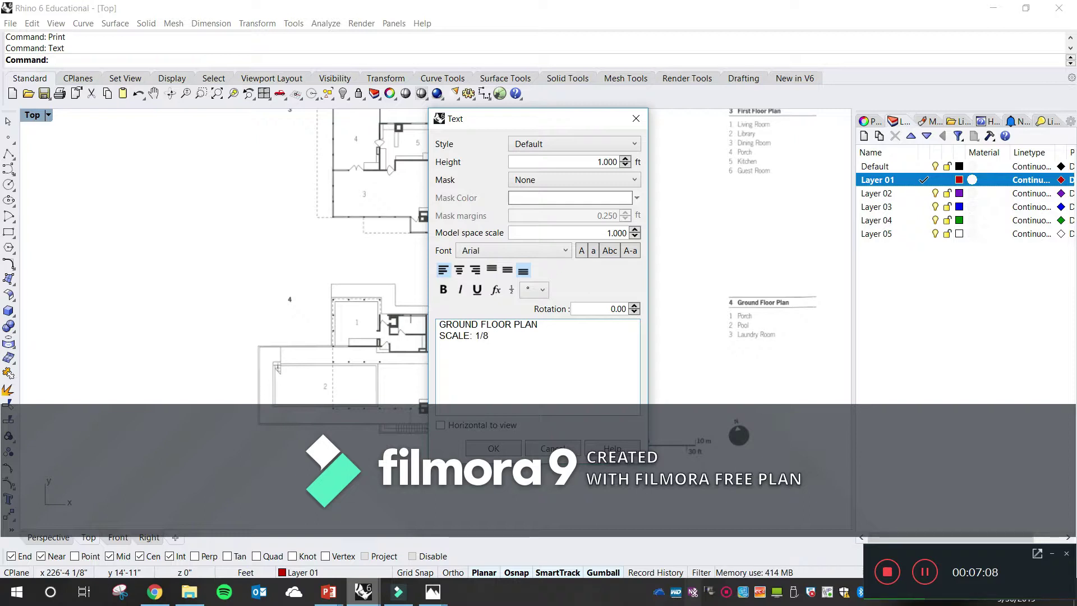
type("8\"=1")
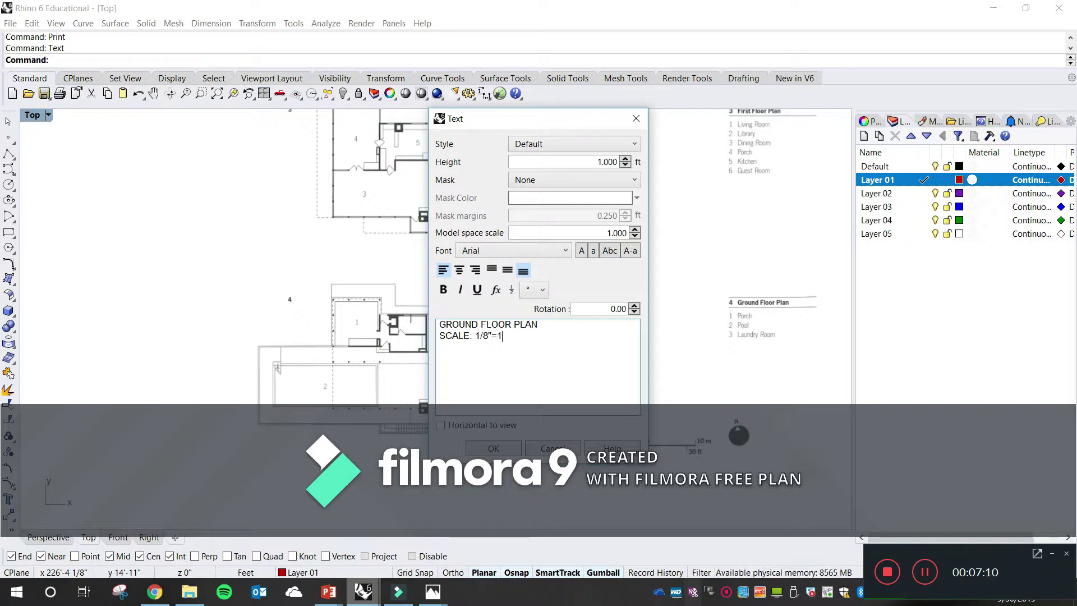
type("'-0\"")
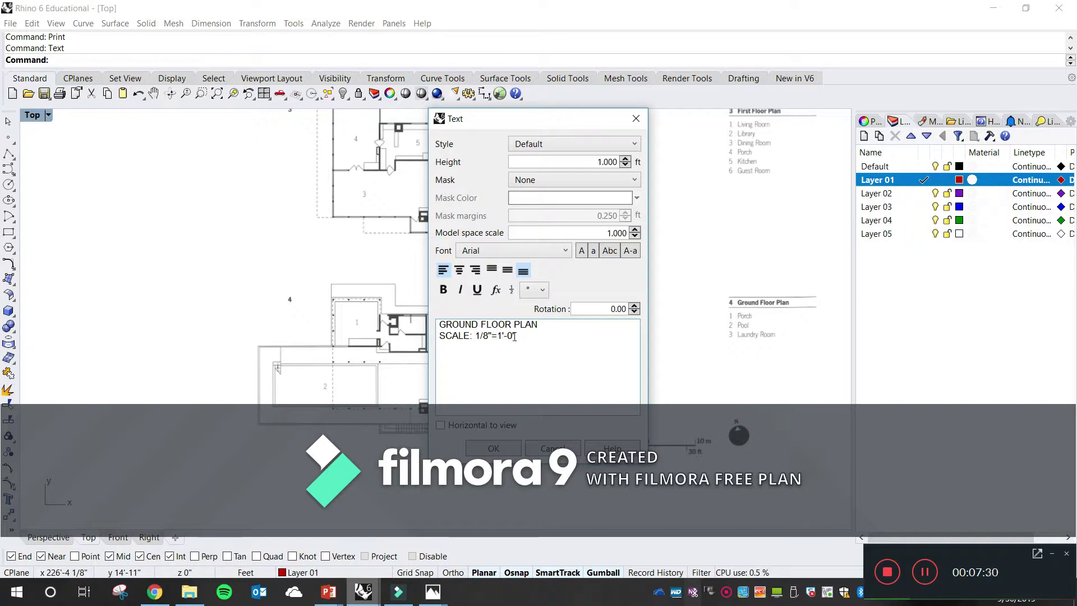
Place the title text just below the lower-left corner of the ground floor plan and check it against the drawing
left_click(494, 448)
scroll(280, 463, "up", 3)
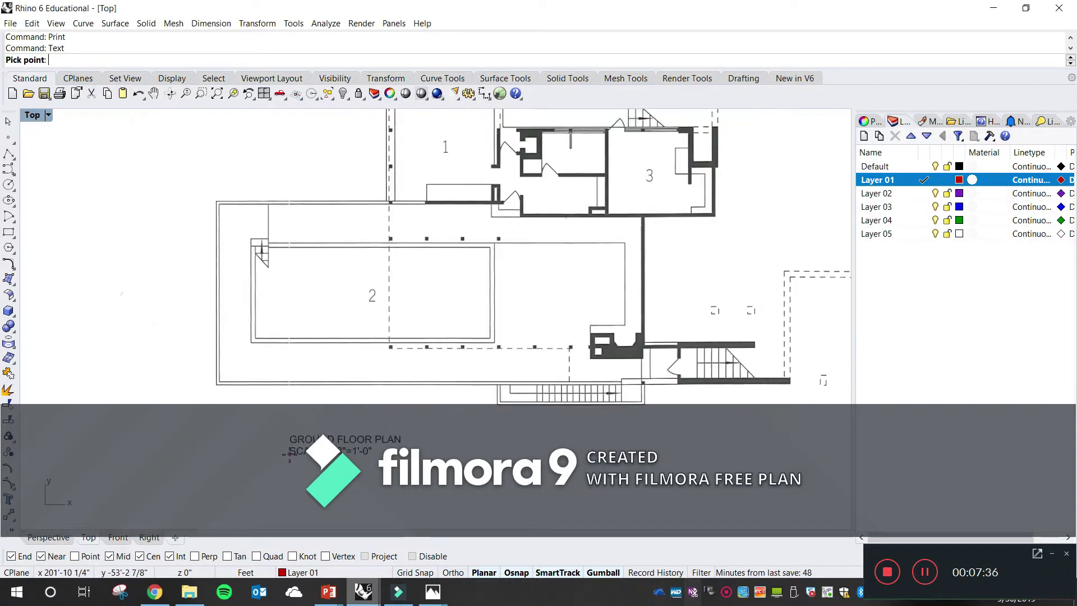
scroll(344, 387, "up", 2)
scroll(345, 387, "up", 5)
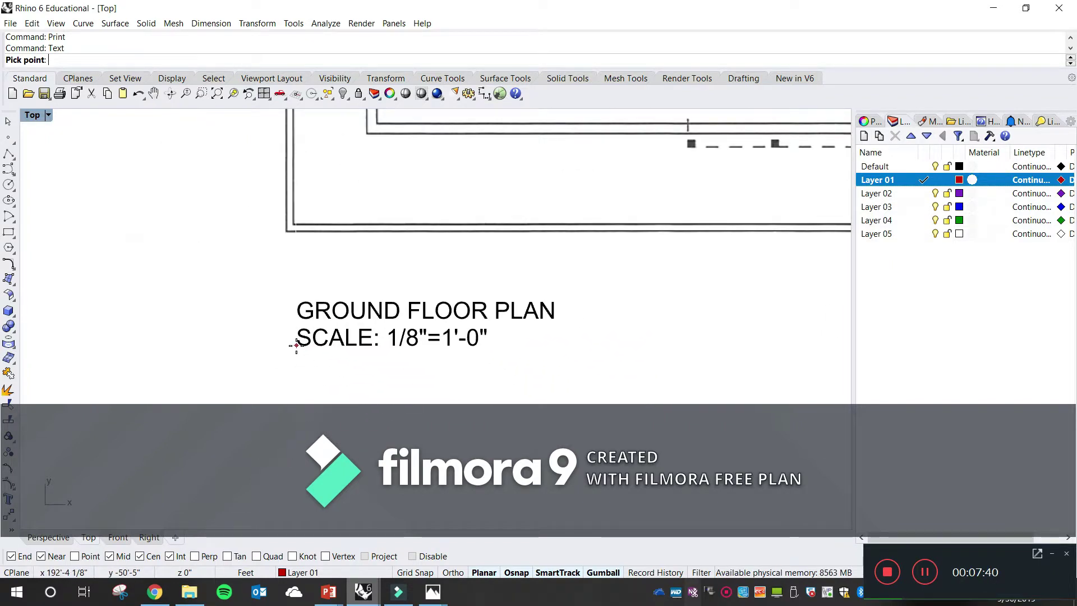
left_click(296, 344)
scroll(296, 359, "down", 4)
scroll(465, 307, "up", 1)
scroll(464, 307, "up", 6)
right_click_drag(361, 405, 344, 364)
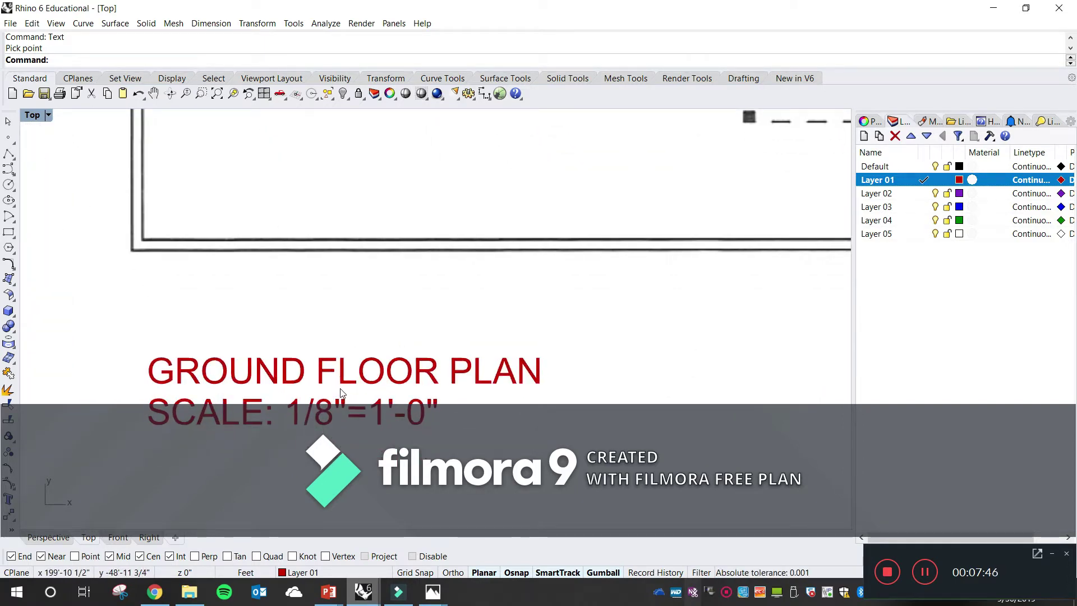
scroll(343, 364, "down", 8)
right_click_drag(501, 304, 429, 332)
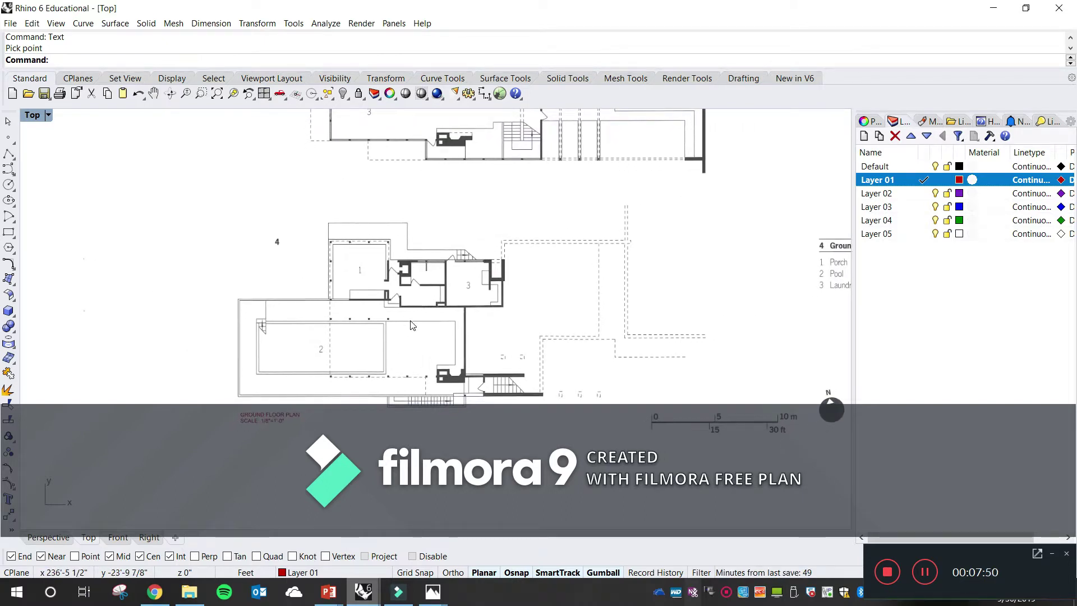
type("Text")
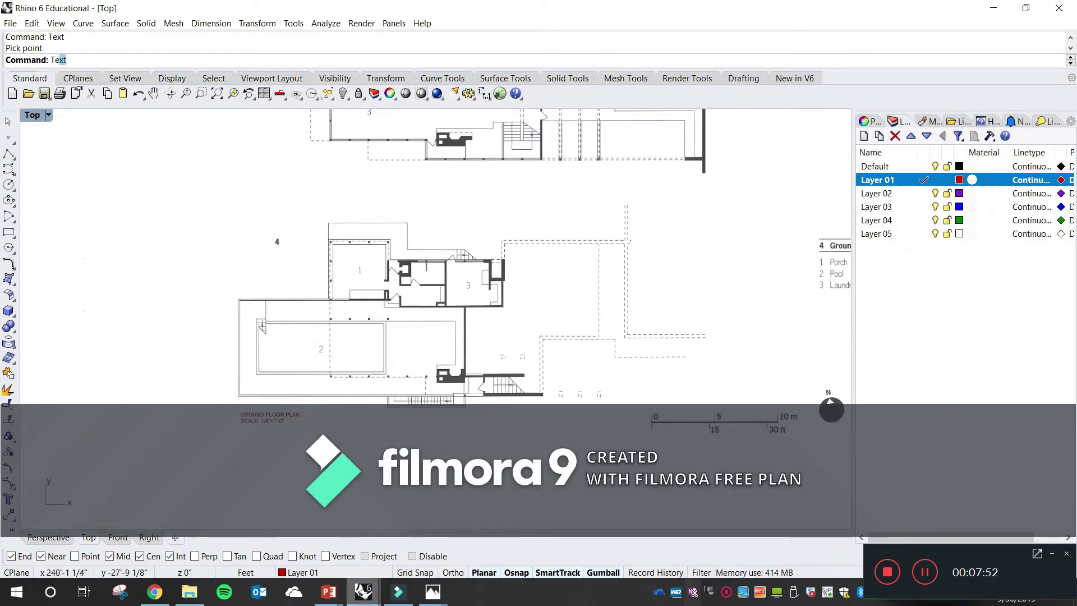
key("Return")
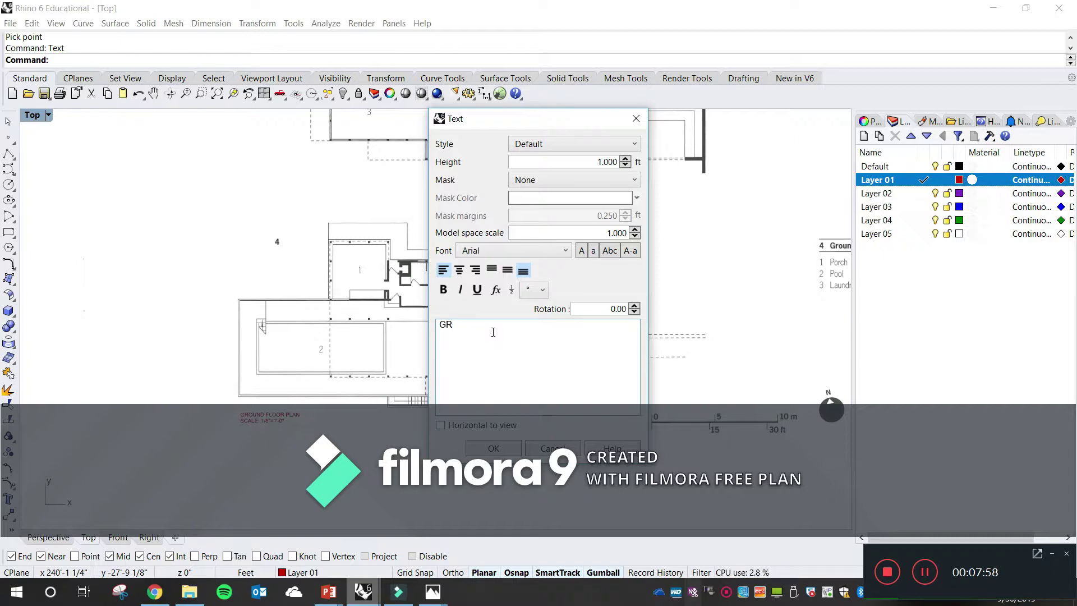
key("Escape")
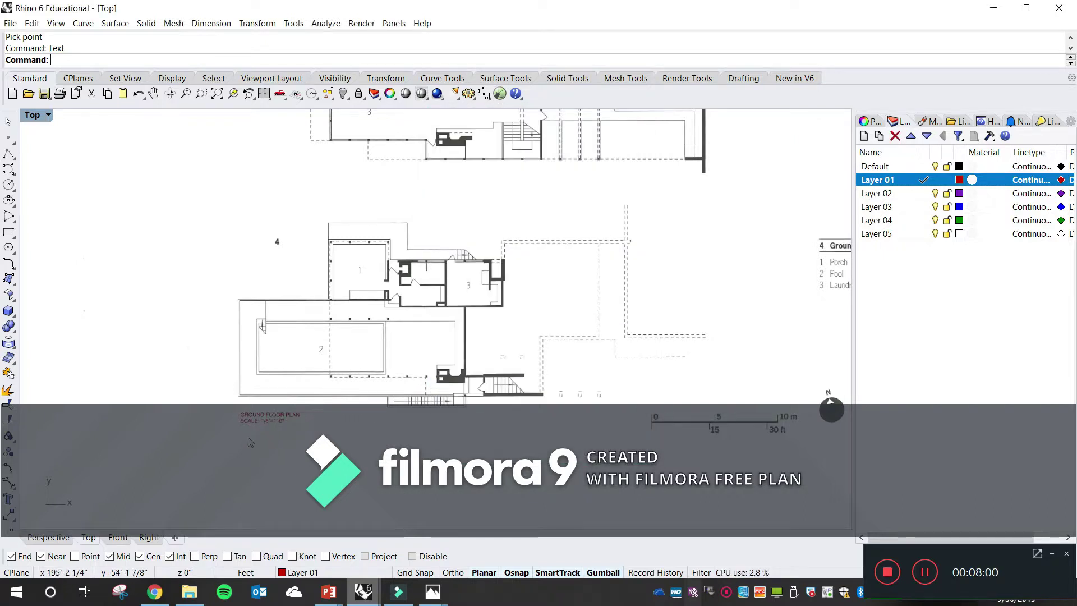
key("Return")
key("Escape")
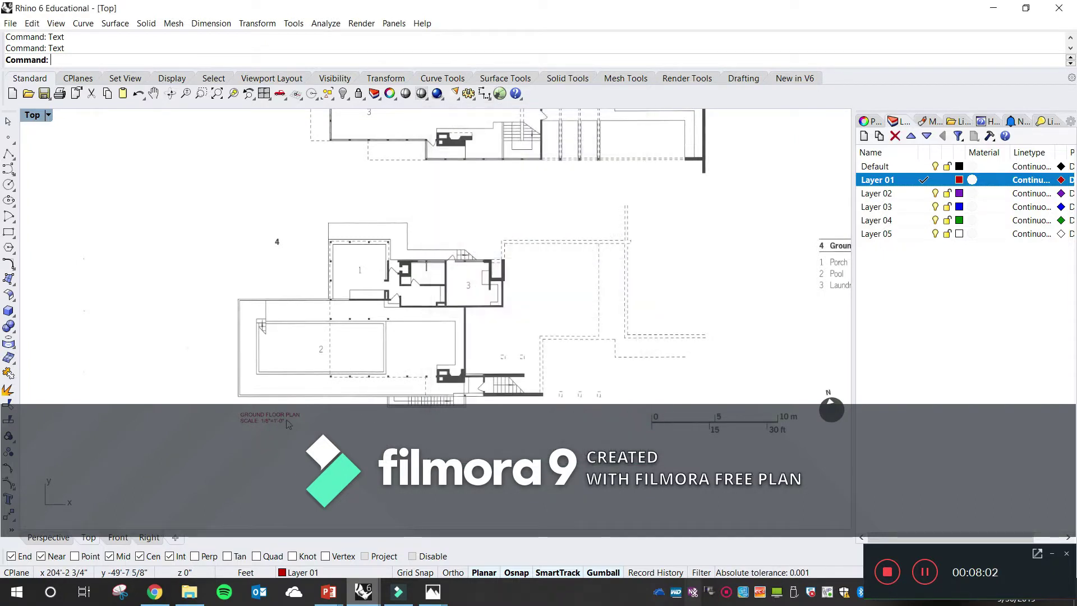
scroll(256, 425, "up", 8)
left_click(257, 410)
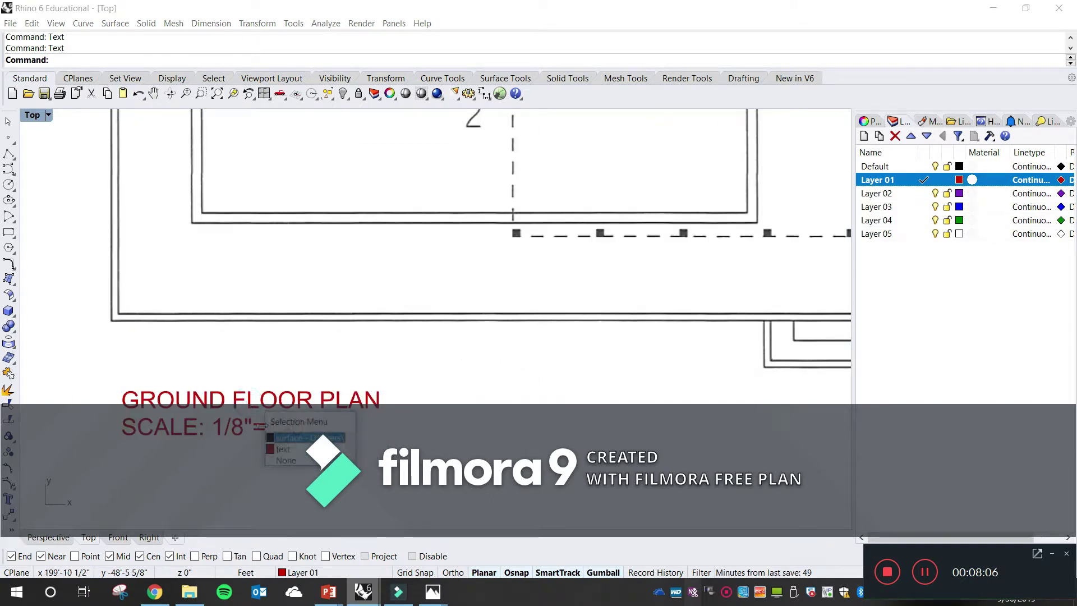
left_click(282, 449)
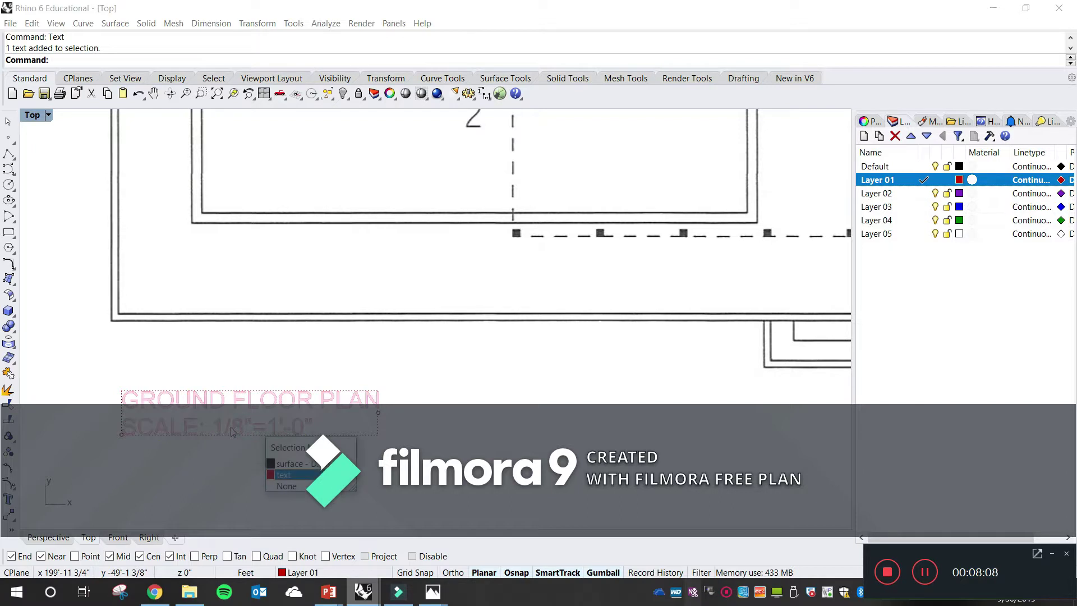
key("Escape")
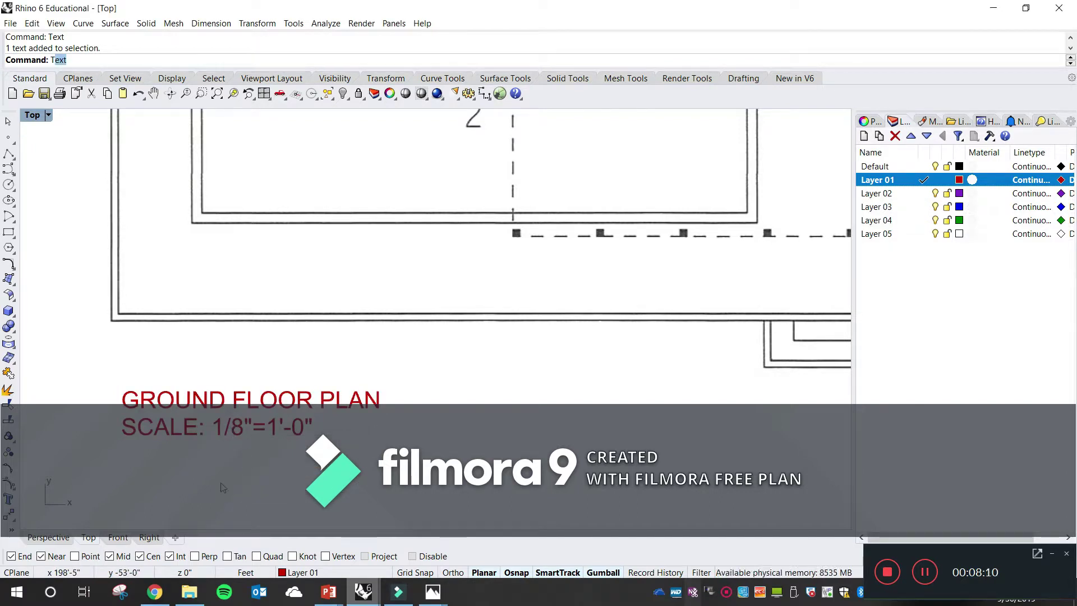
type("Text")
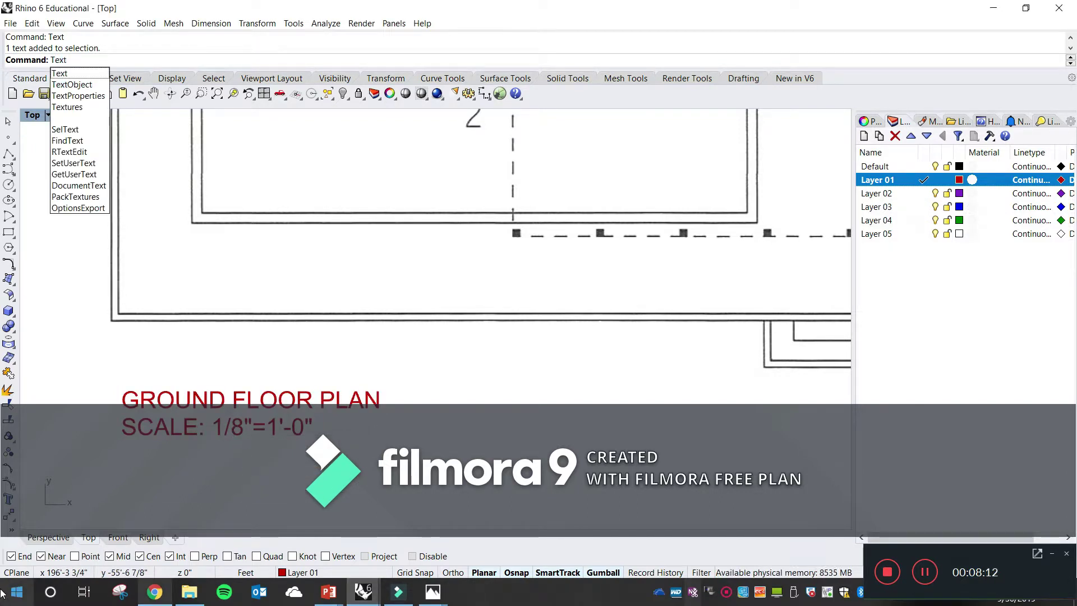
key("BackSpace")
key("BackSpace")
key("BackSpace")
key("BackSpace")
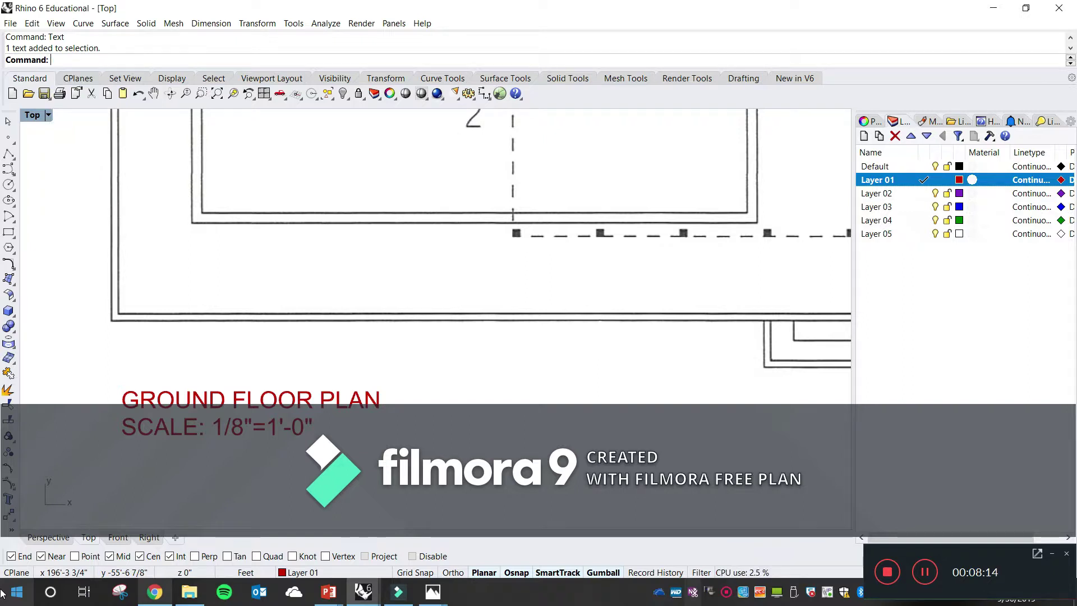
type("EditLightByHighlight")
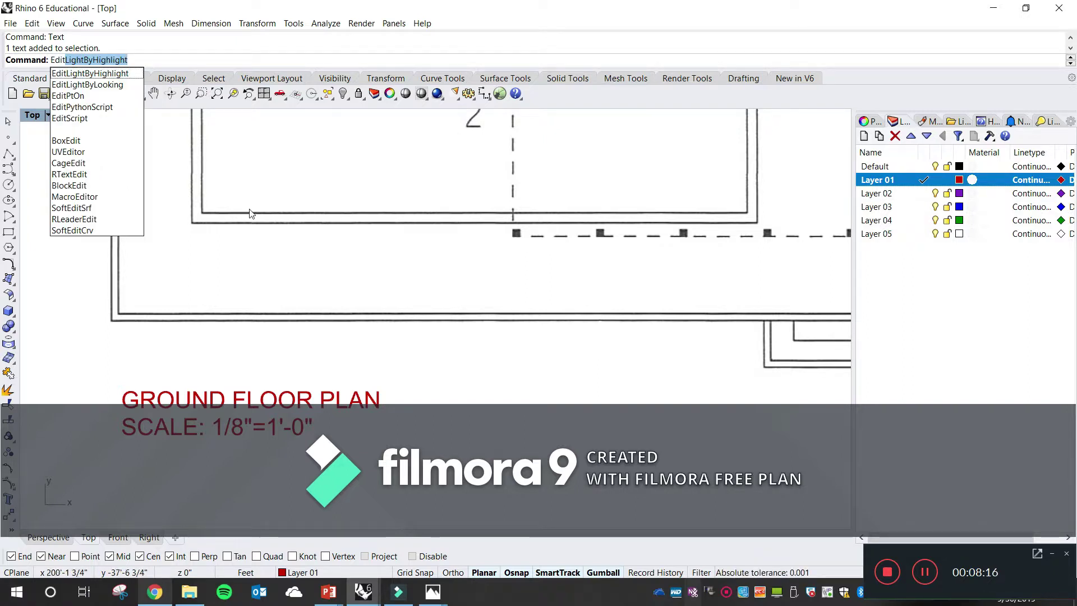
key("Escape")
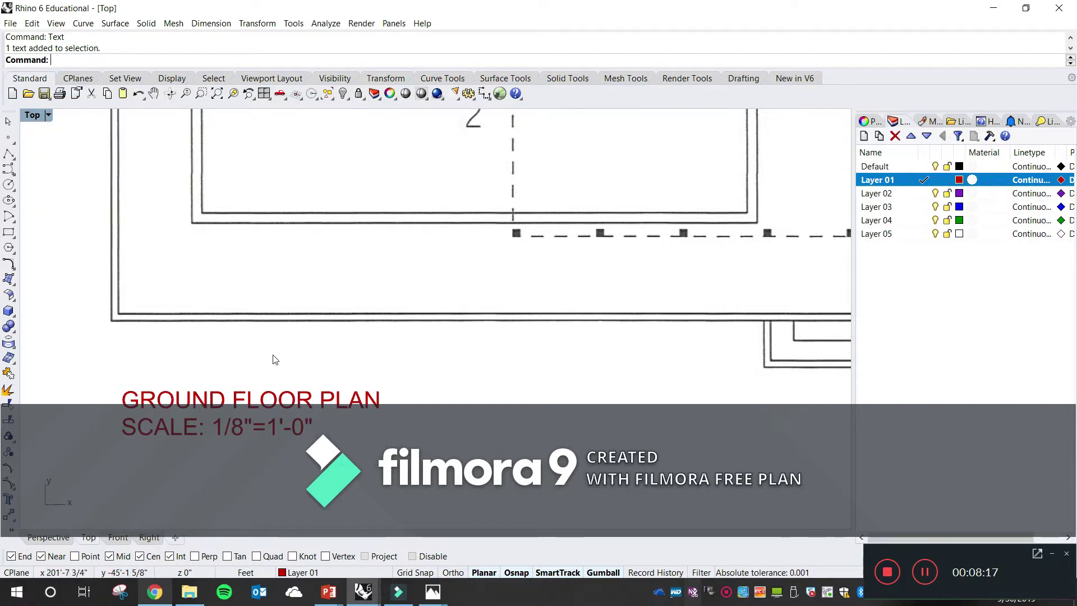
left_click(256, 396)
key("Return")
scroll(538, 315, "down", 5)
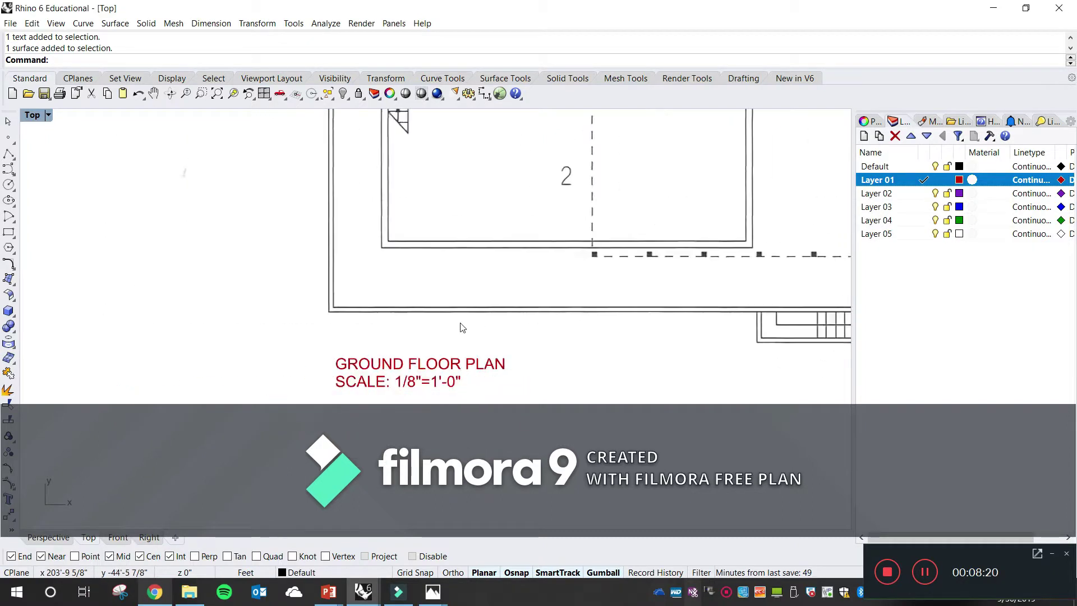
left_click(37, 386)
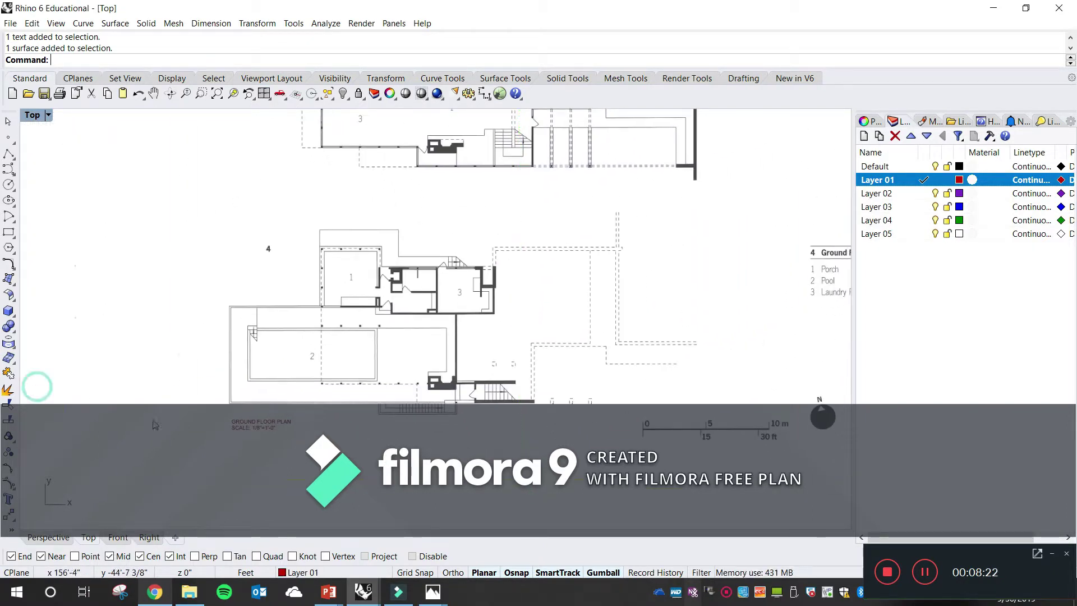
Preview the ground floor plan with its title text in the print setup, without printing
right_click_drag(351, 420, 313, 429)
type("PPRINT")
key("Return")
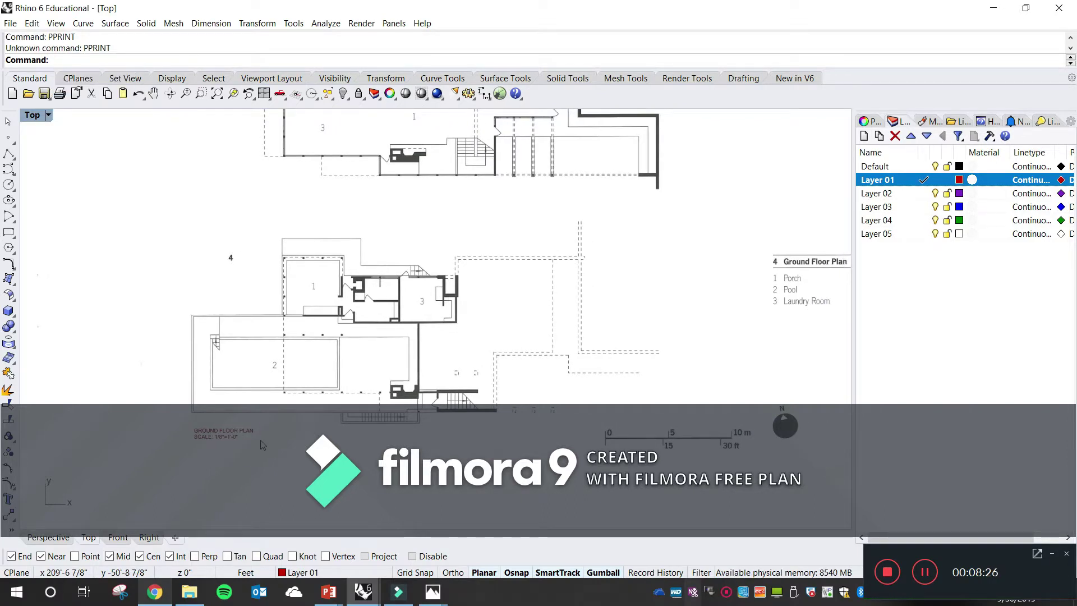
type("Print")
key("Return")
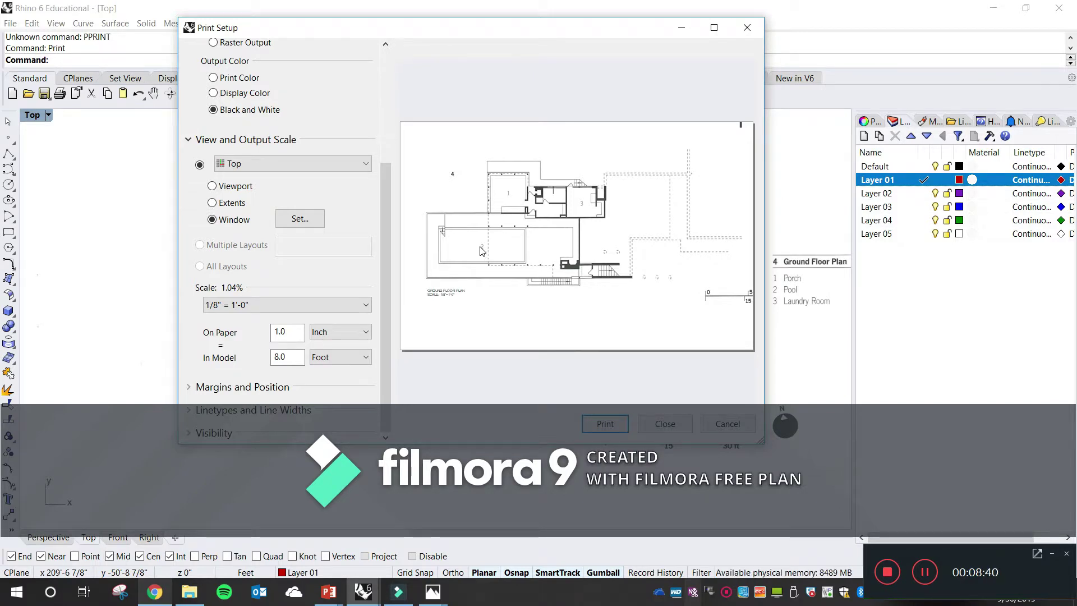
left_click(747, 28)
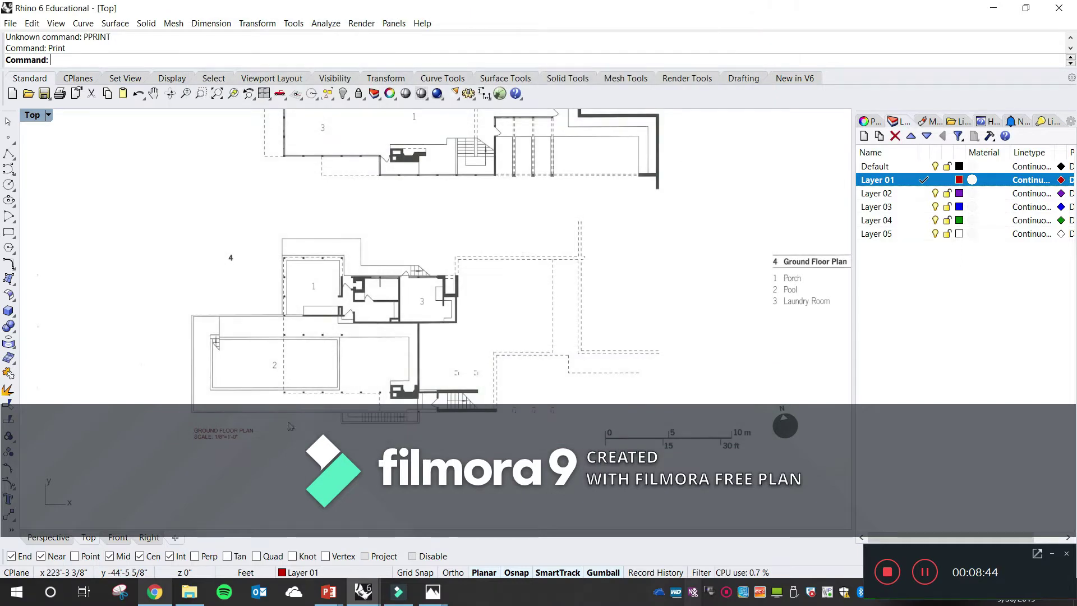
Lock the Default layer holding the plan image, and check the ground floor title's text settings
scroll(237, 438, "up", 3)
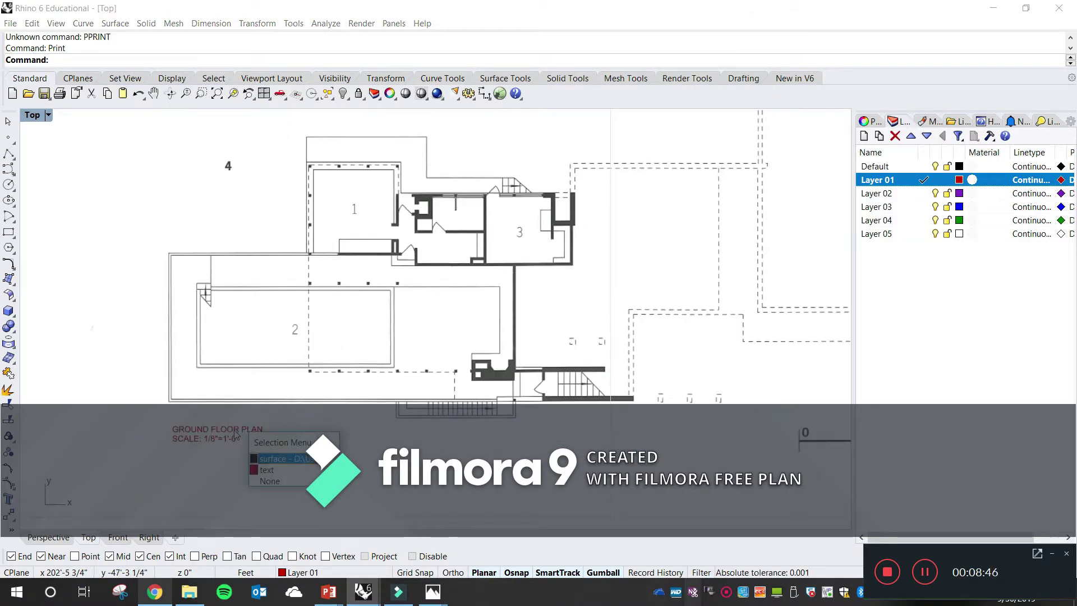
left_click(221, 434)
scroll(220, 460, "up", 5)
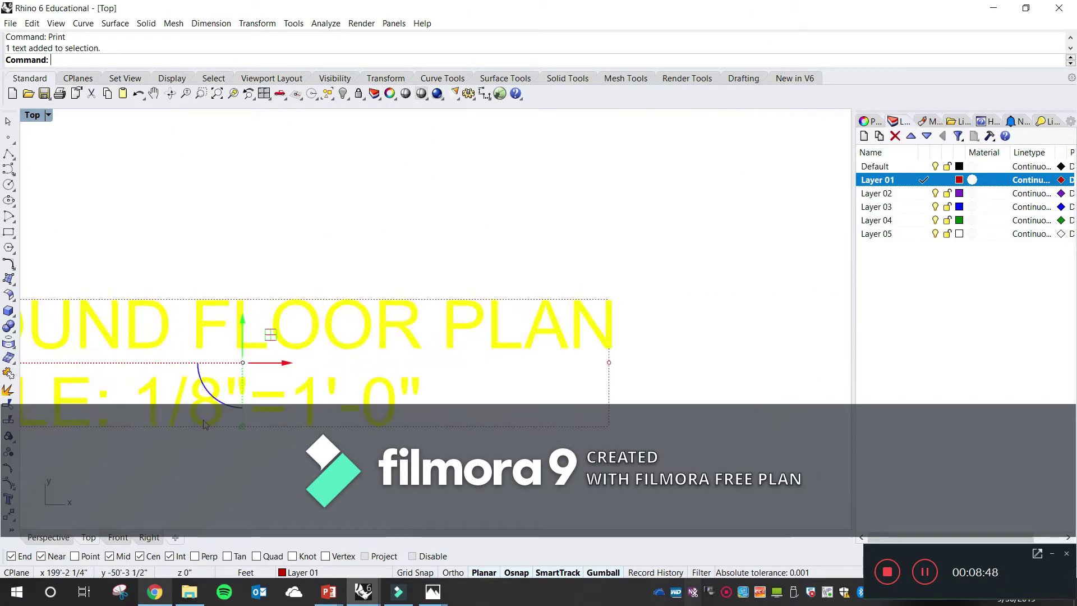
left_click(226, 396)
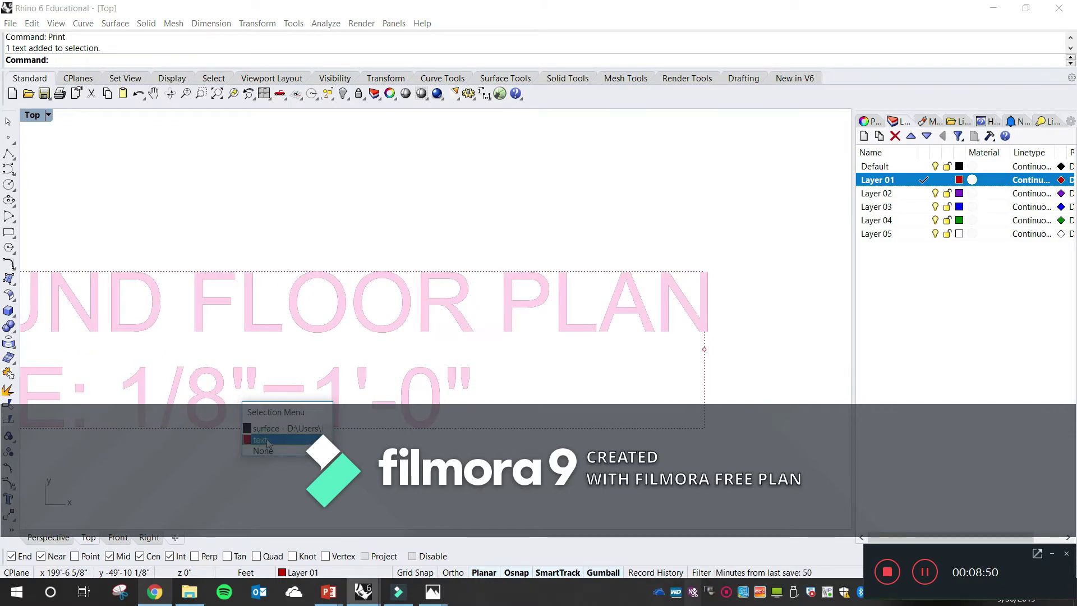
left_click(267, 441)
left_click(957, 166)
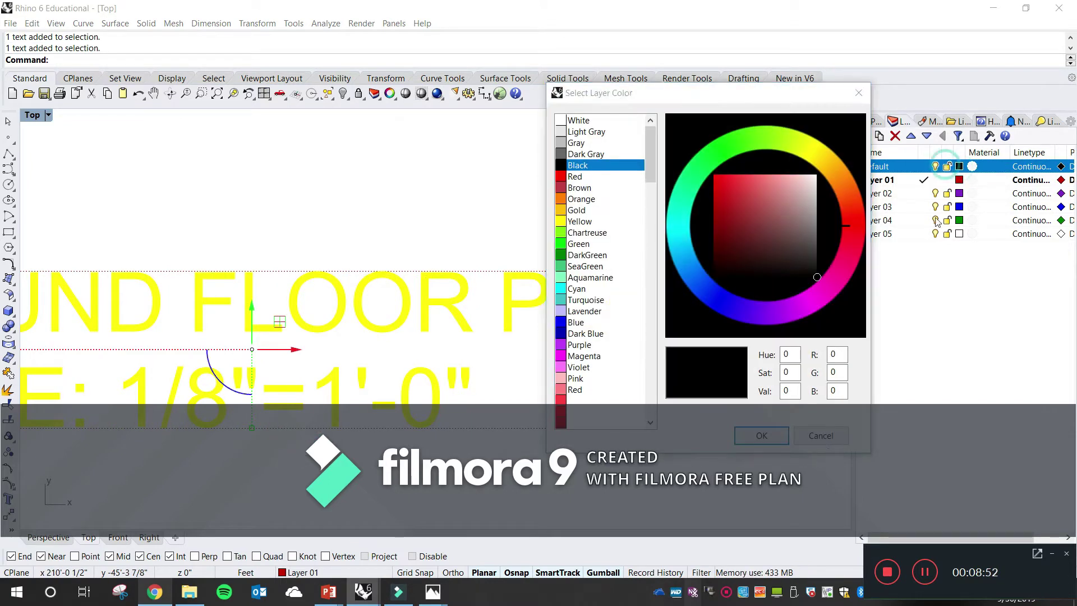
left_click(761, 435)
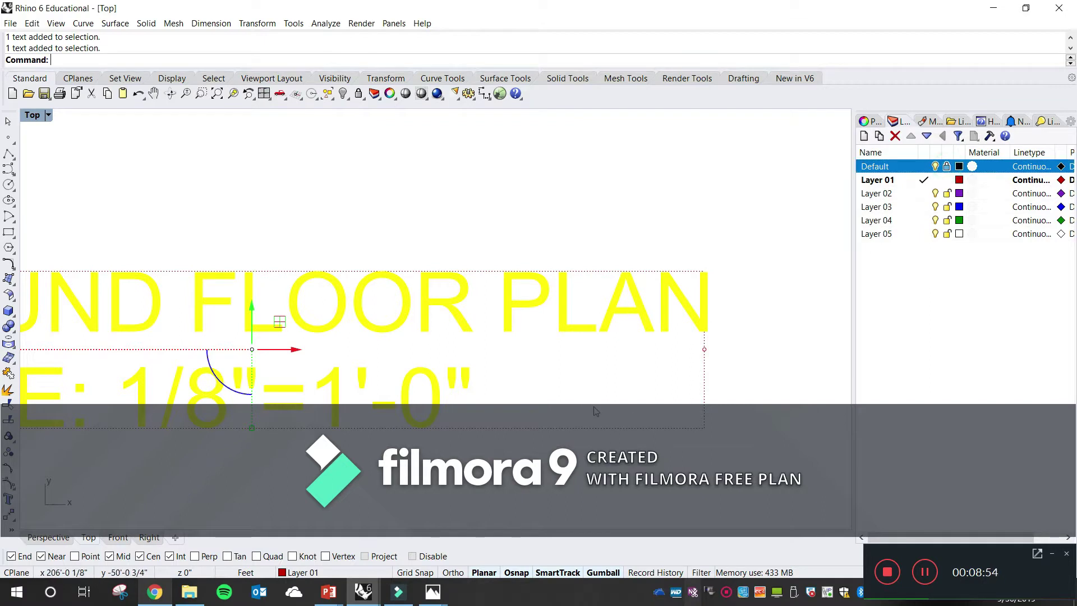
double_click(568, 323)
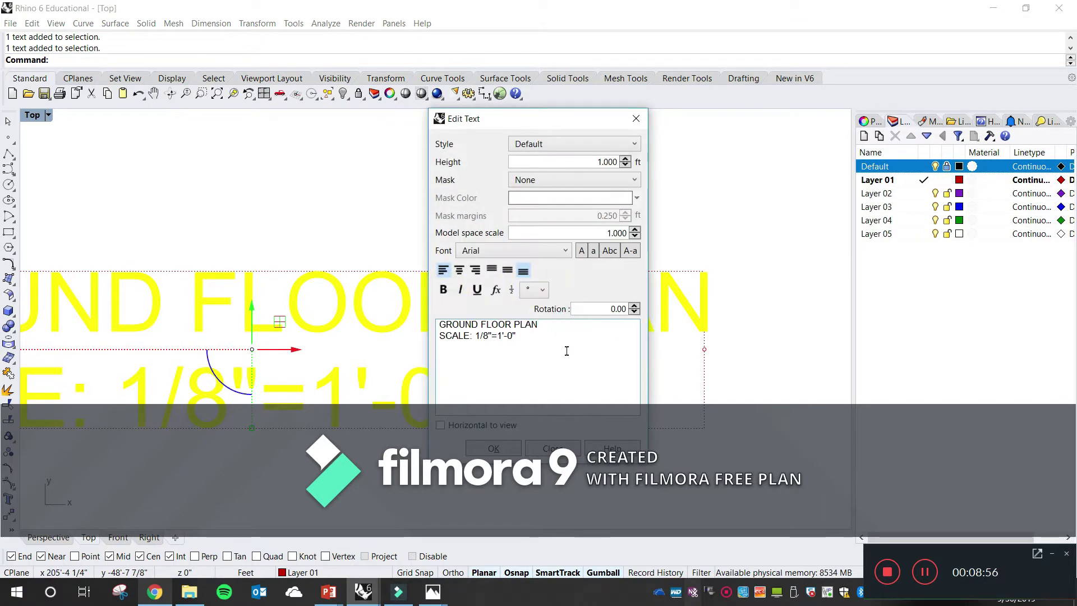
key("Escape")
scroll(563, 354, "down", 20)
right_click_drag(555, 354, 466, 364)
scroll(471, 359, "up", 10)
type("copy")
key("Return")
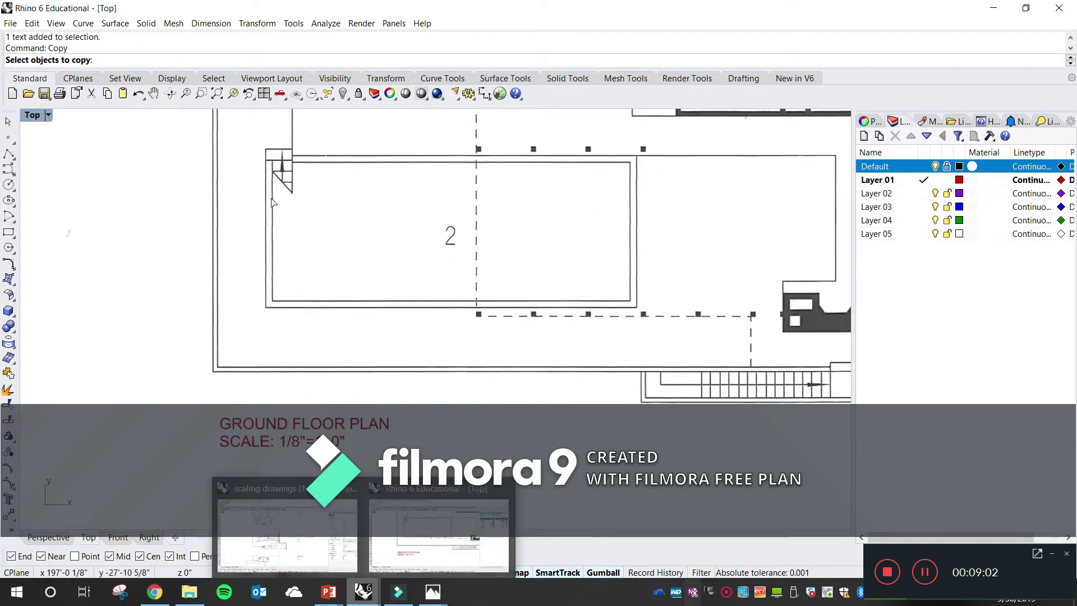
scroll(323, 318, "down", 10)
left_click(308, 354)
right_click_drag(299, 356, 199, 440)
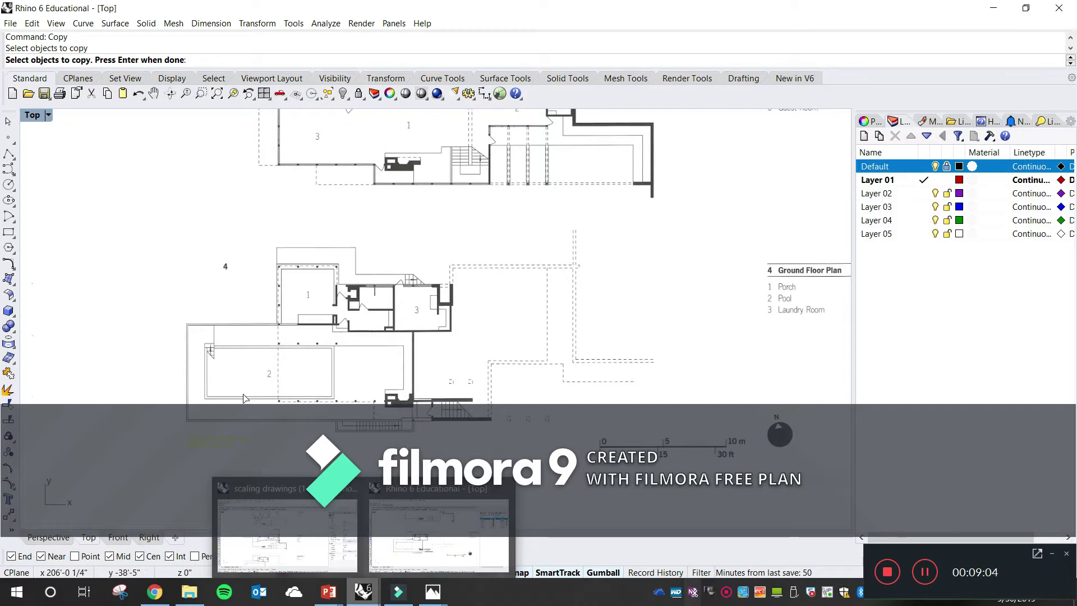
key("Escape")
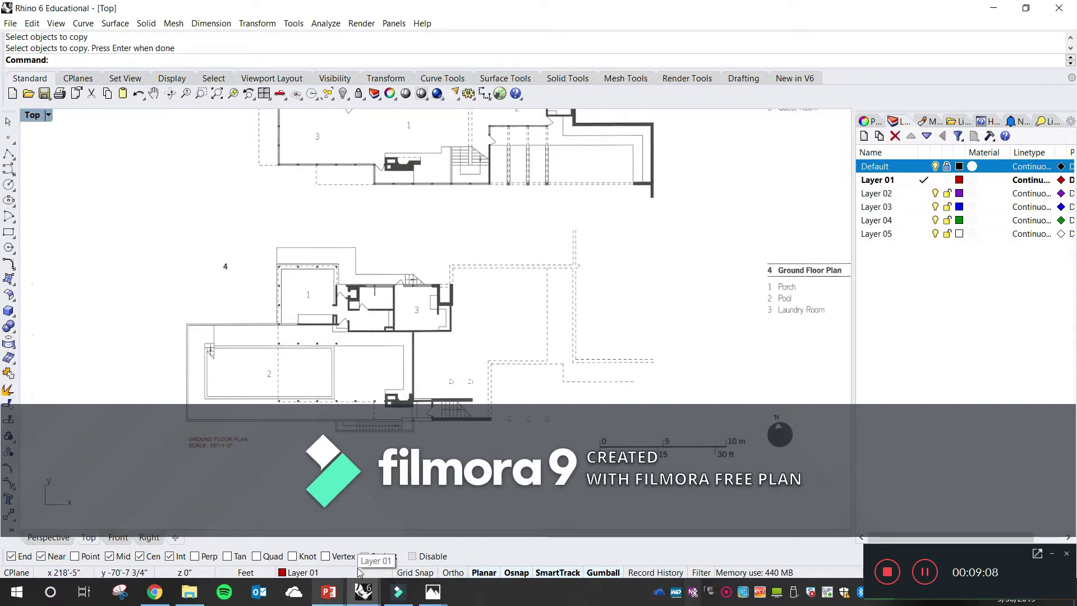
type("Text")
key("Return")
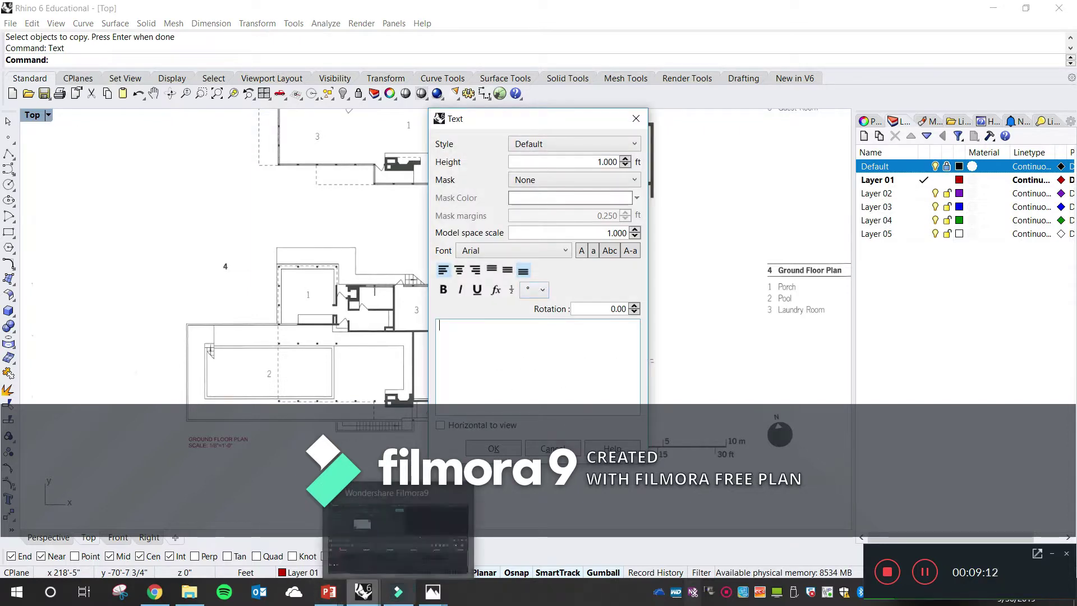
type("GROUND")
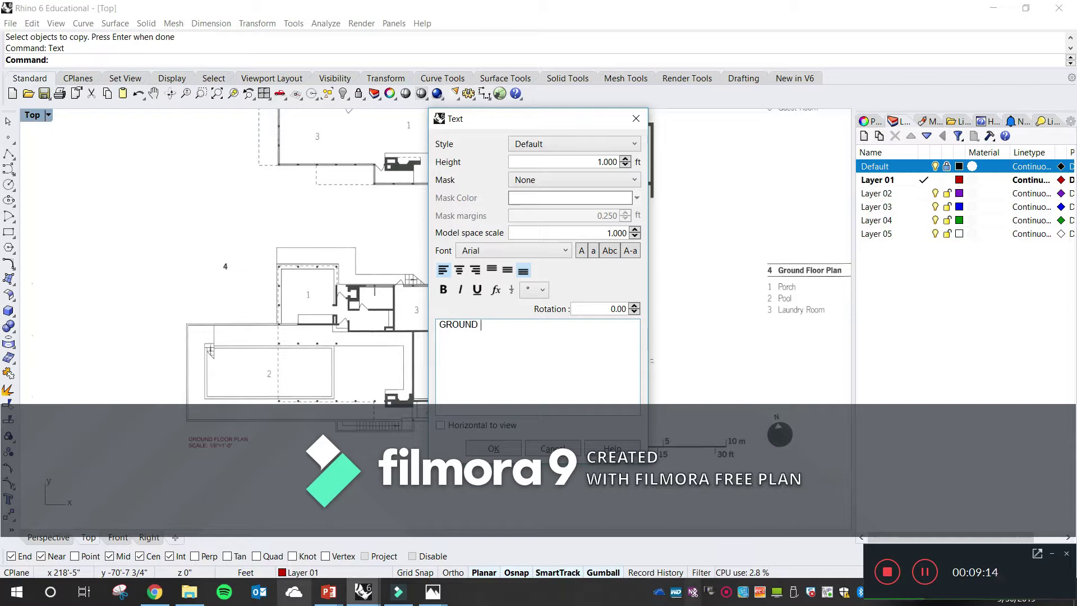
key("Escape")
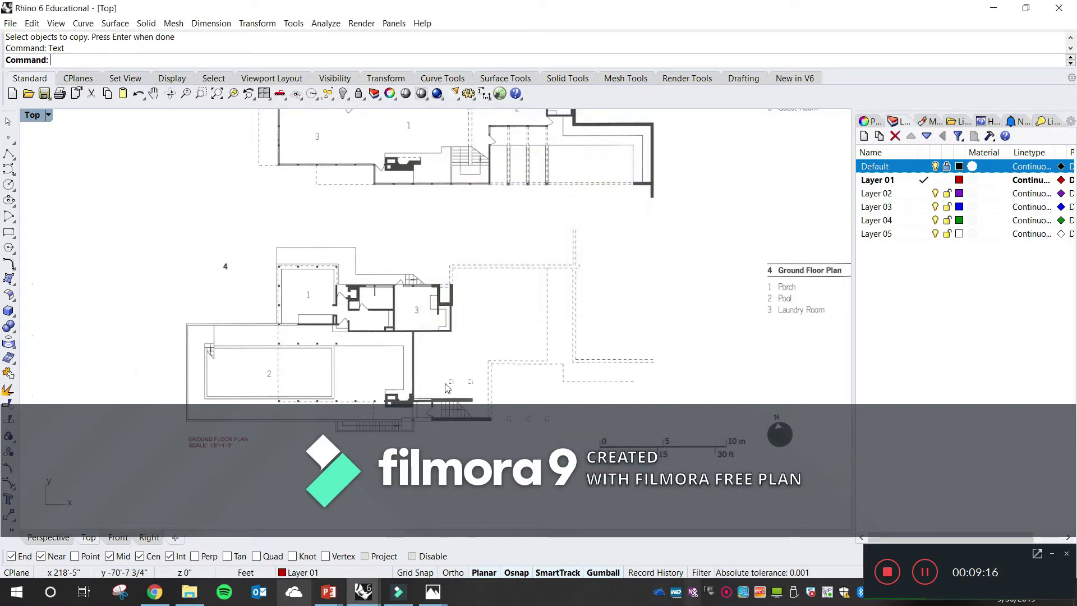
Add a two-line text reading "FIRST FLOOR PLAN" and "SCALE: 1/8"=1'-0"" just below the lower-left corner of the first floor plan
right_click_drag(668, 328, 585, 484)
type("Text")
key("Return")
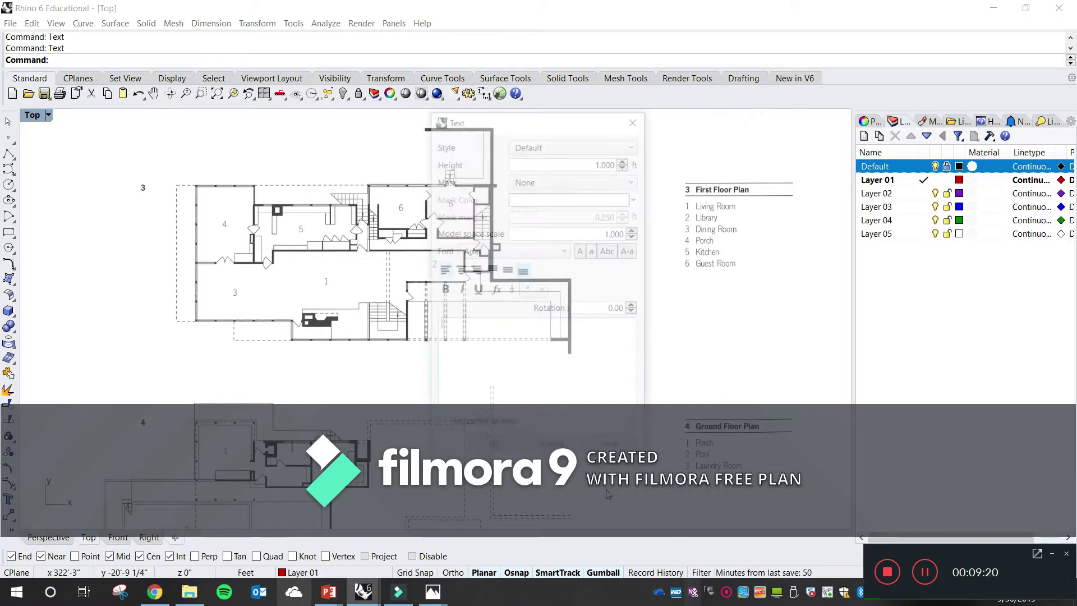
type("FIRST FLOOR PLAN")
key("Return")
type("SCALE: 1/9")
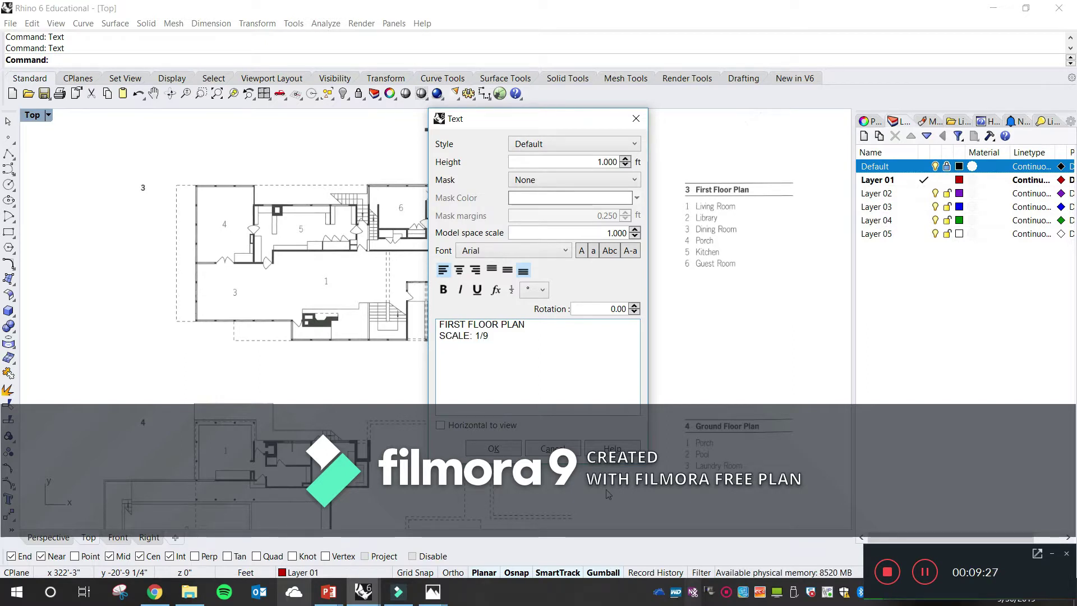
key("BackSpace")
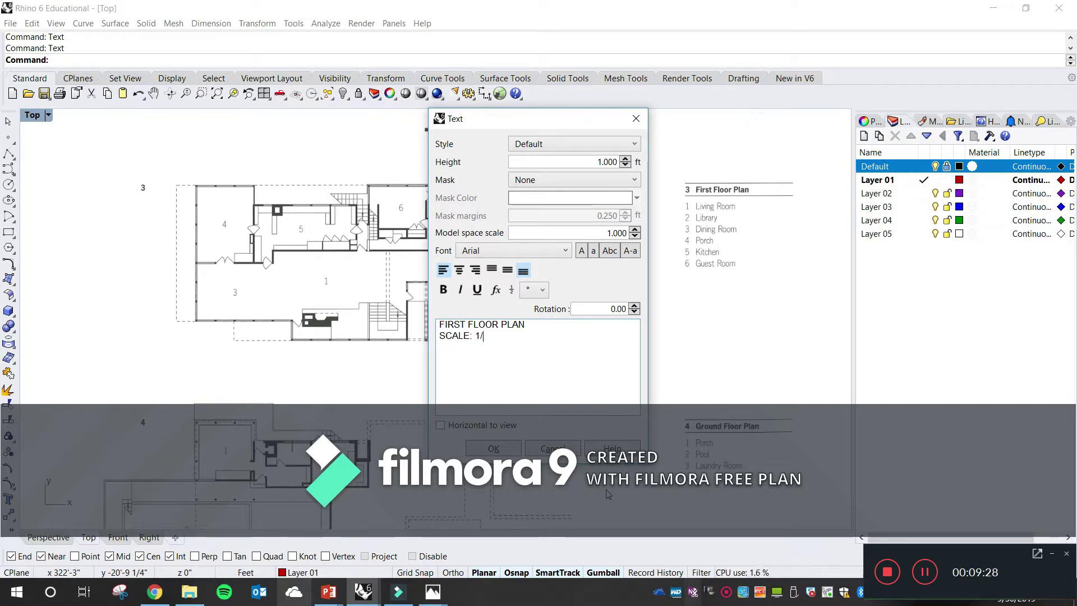
type("8\"-")
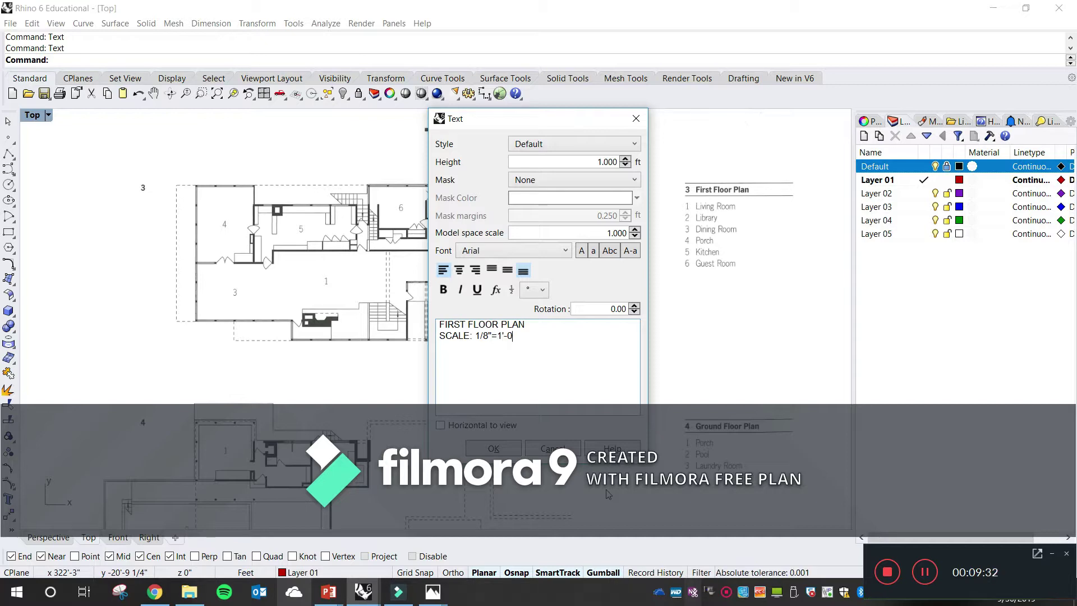
left_click(493, 449)
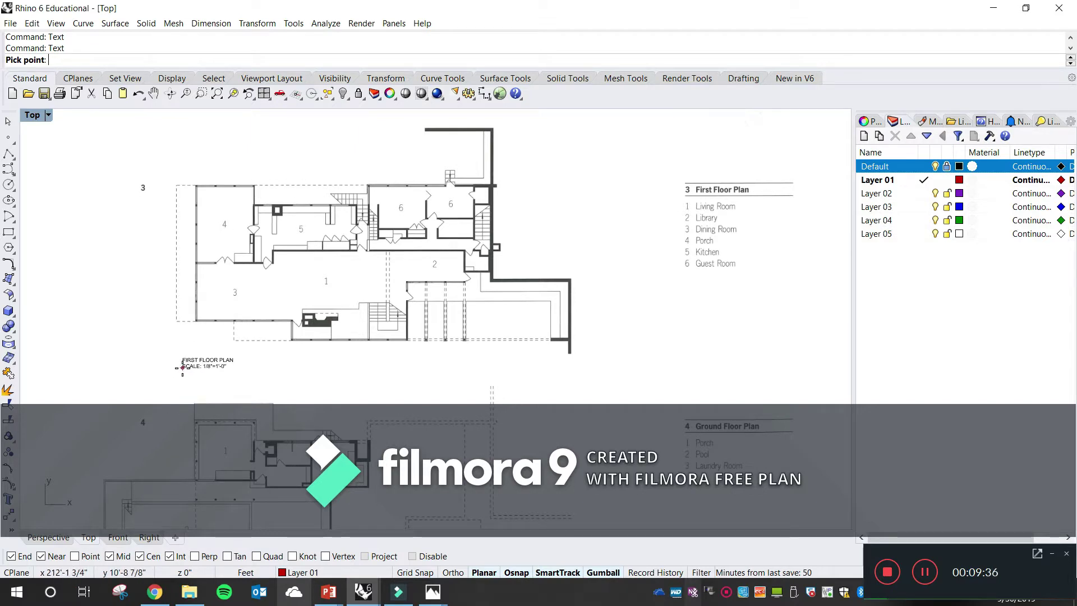
left_click(183, 363)
Add a two-line text reading "ENTRANCE LEVEL PLAN" and "SCALE: 1/8"=1'-0"" just below the lower-left corner of the entrance level plan
scroll(251, 276, "down", 4)
right_click_drag(235, 195, 248, 383)
scroll(263, 260, "up", 6)
right_click(258, 364)
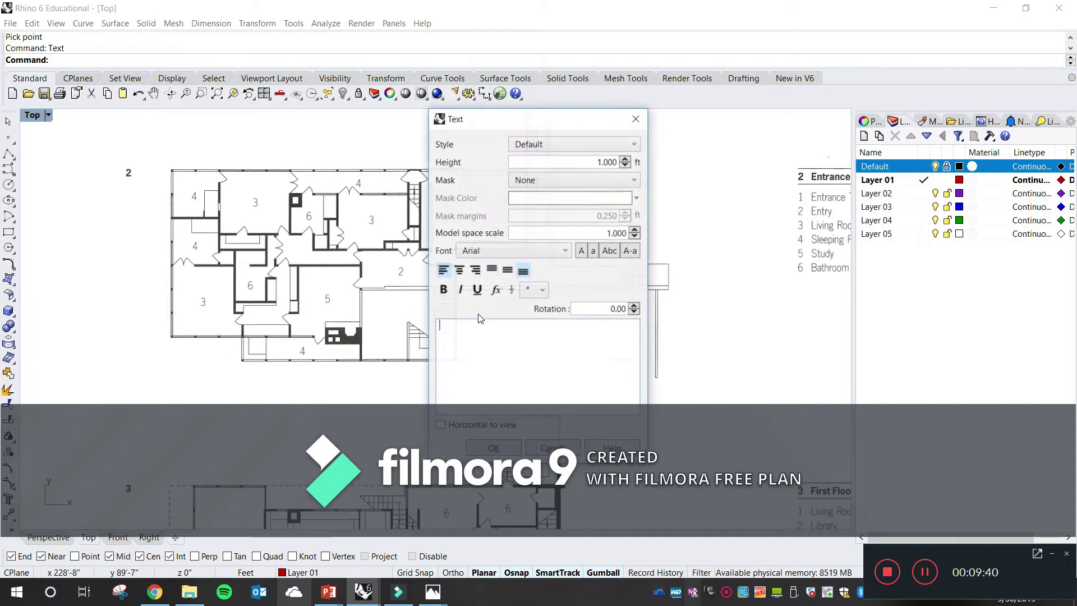
key("Escape")
right_click_drag(646, 334, 567, 334)
right_click(579, 331)
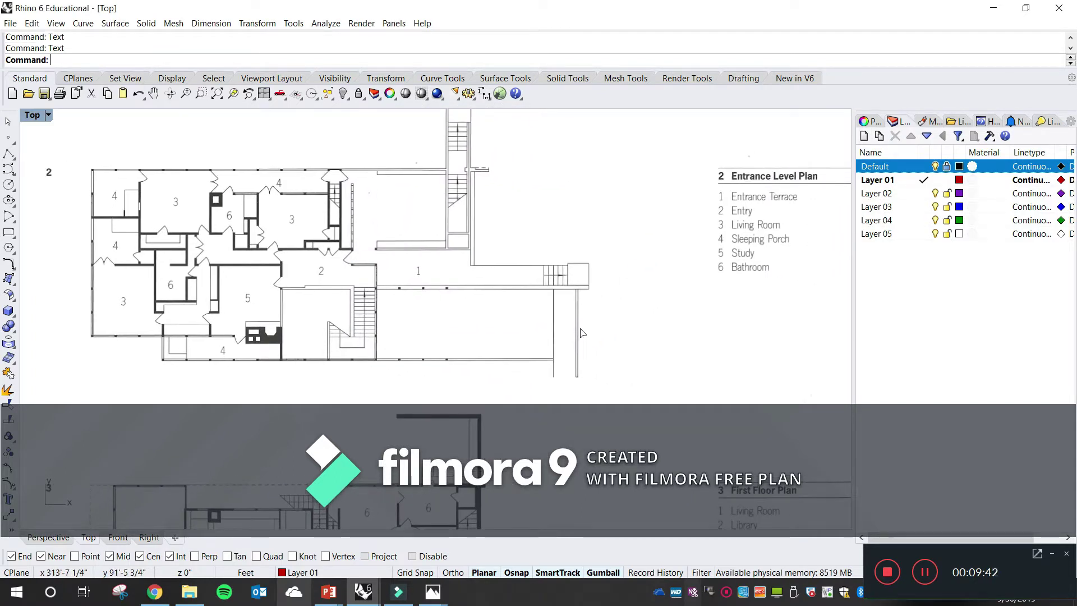
type("EN")
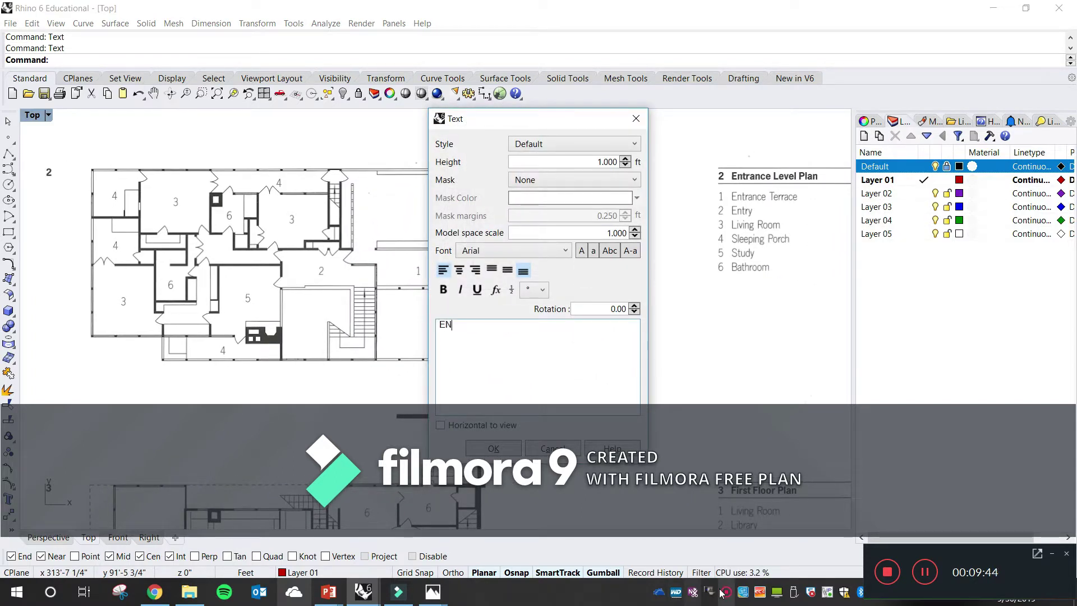
type("TRANCE LEVEL PLAN ")
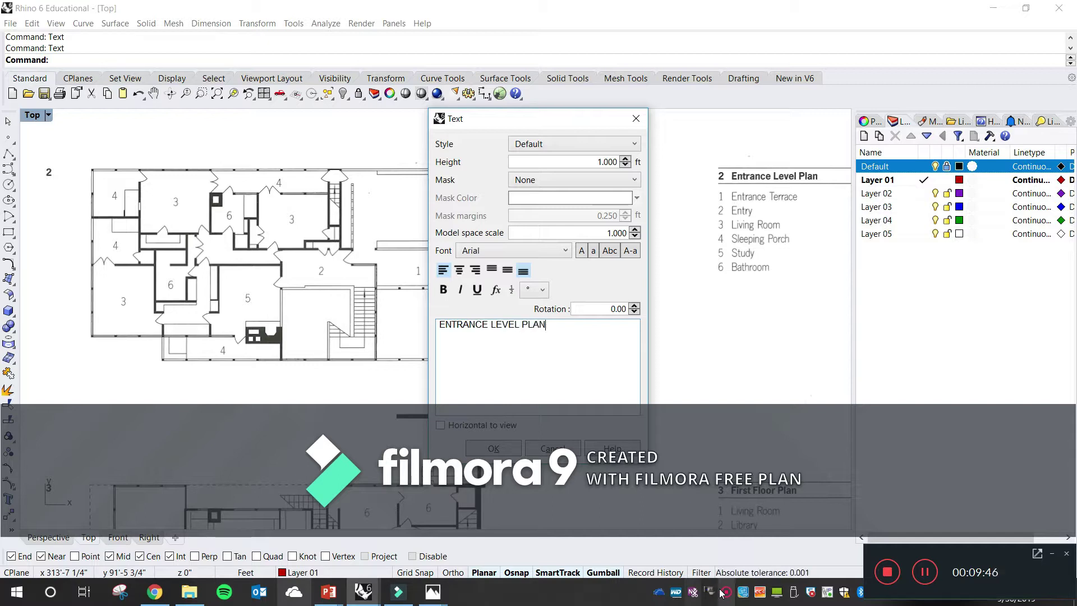
type("SCALE: 1/8\"=1'-0")
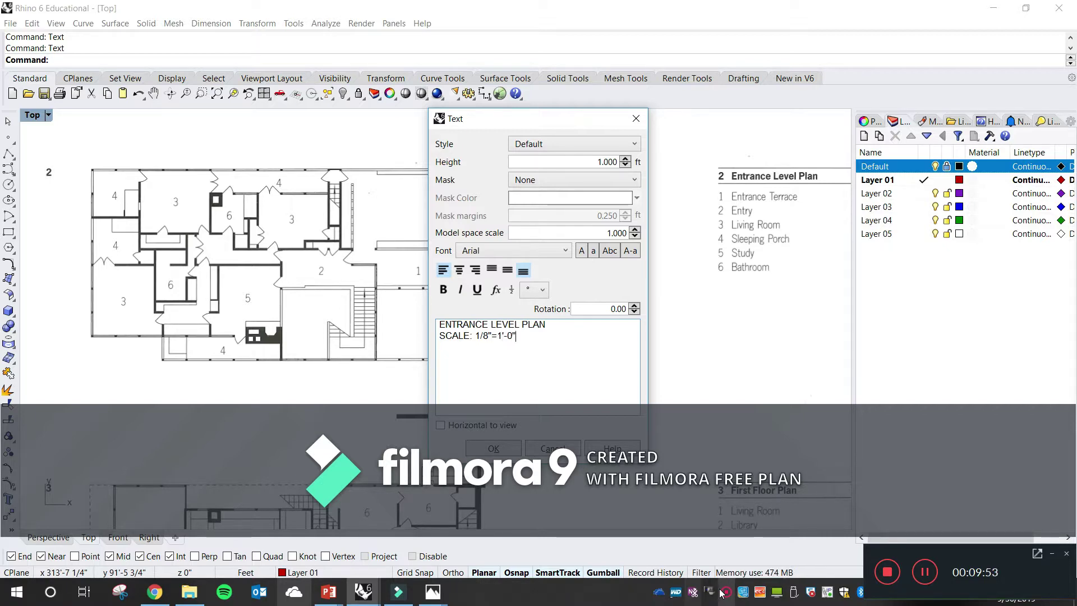
key("Return")
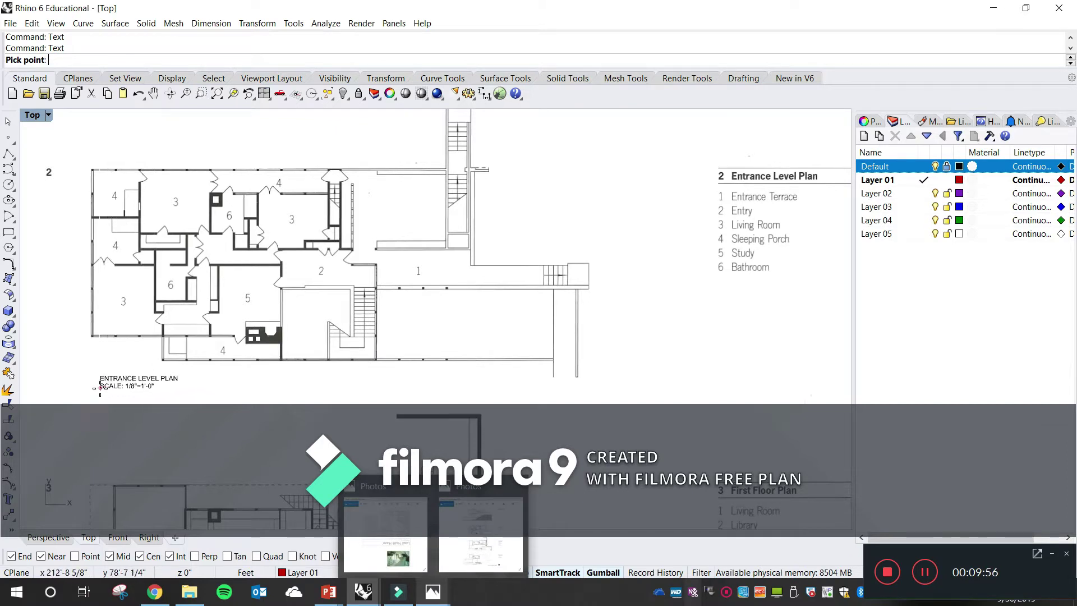
left_click(90, 387)
scroll(190, 311, "down", 3)
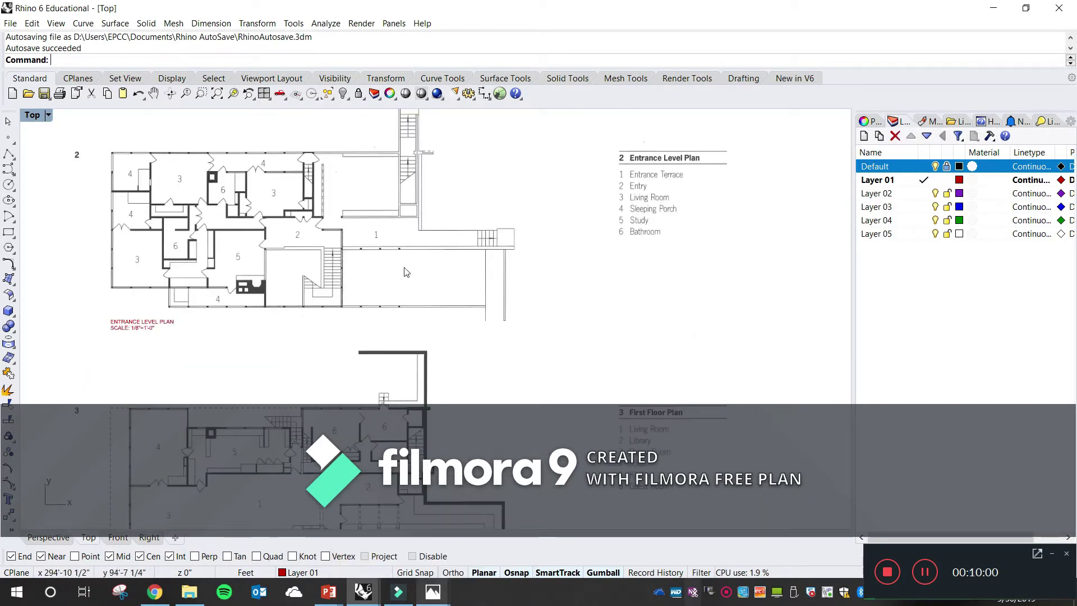
Examine the entrance level plan with its new title text and the space above the drawing
scroll(430, 272, "up", 3)
scroll(430, 272, "up", 2)
mouse_move(429, 272)
right_mouse_down()
mouse_move(419, 381)
mouse_move(363, 310)
mouse_move(332, 292)
right_mouse_up()
scroll(378, 360, "up", 2)
scroll(323, 286, "down", 2)
right_click_drag(379, 318, 374, 337)
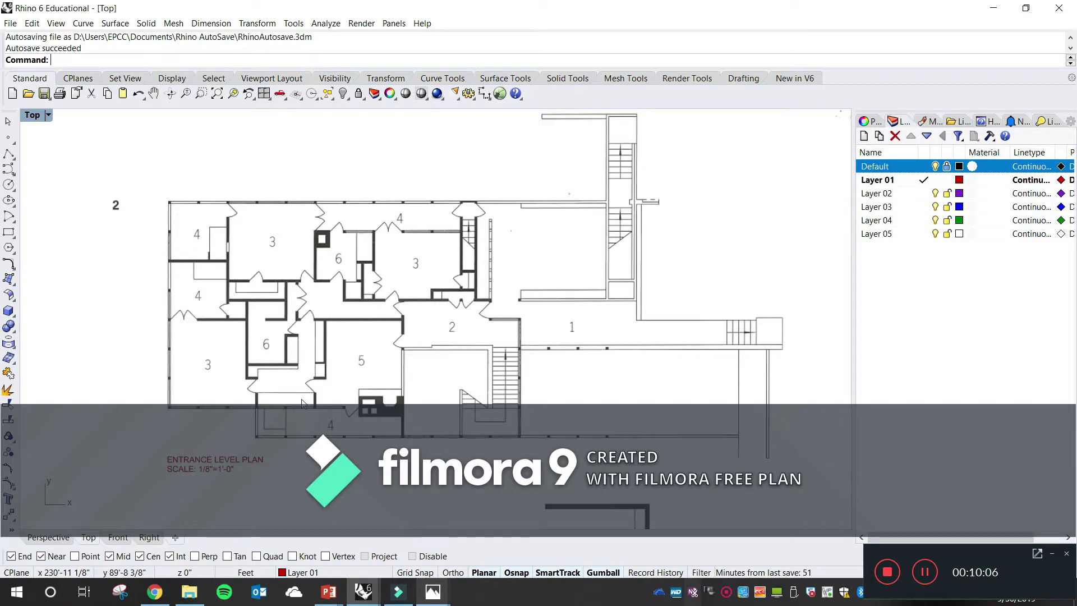
right_click_drag(314, 439, 332, 414)
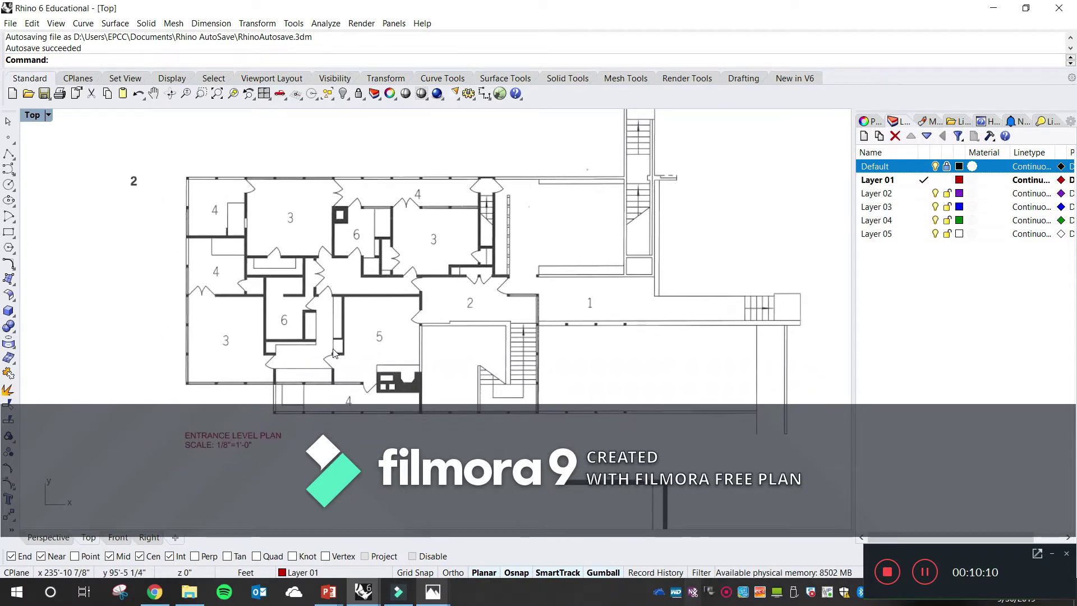
scroll(335, 343, "down", 8)
mouse_move(411, 338)
right_mouse_down()
mouse_move(384, 359)
mouse_move(301, 290)
mouse_move(323, 312)
mouse_move(359, 458)
right_mouse_up()
scroll(358, 410, "up", 10)
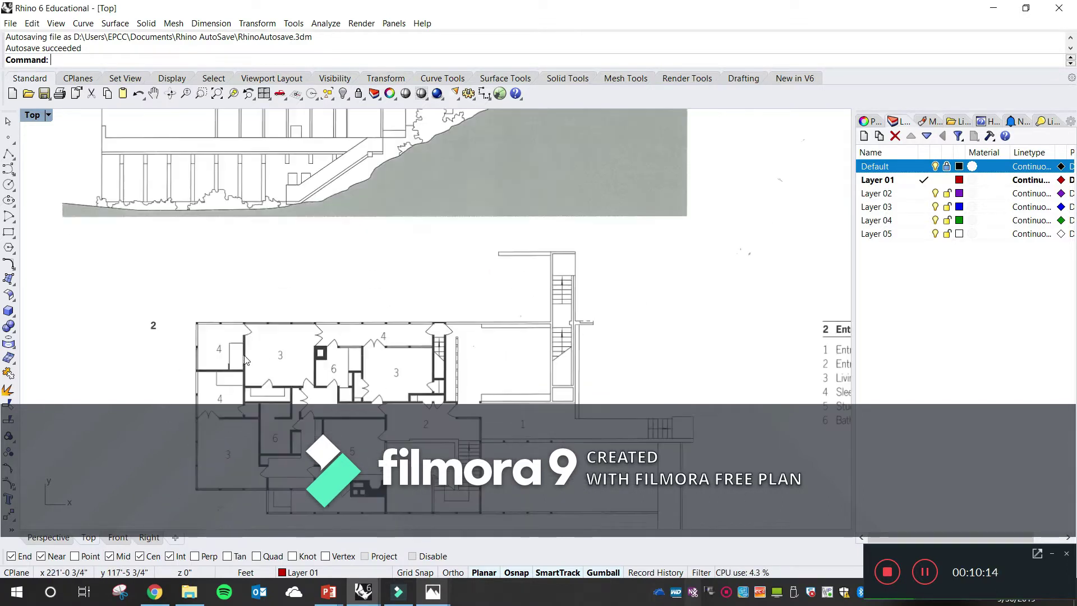
scroll(312, 267, "down", 6)
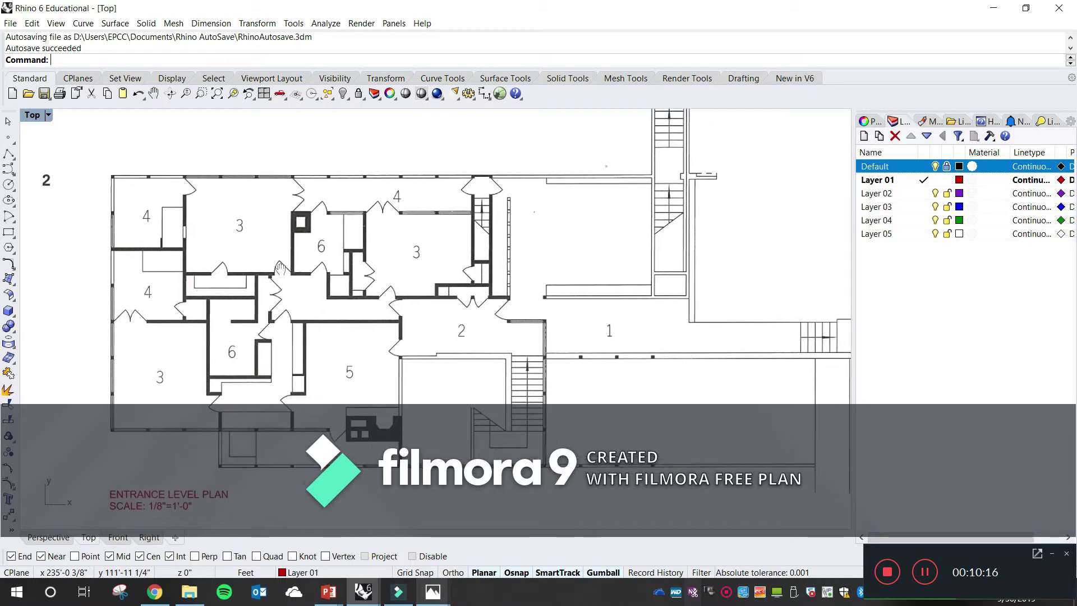
scroll(333, 294, "up", 3)
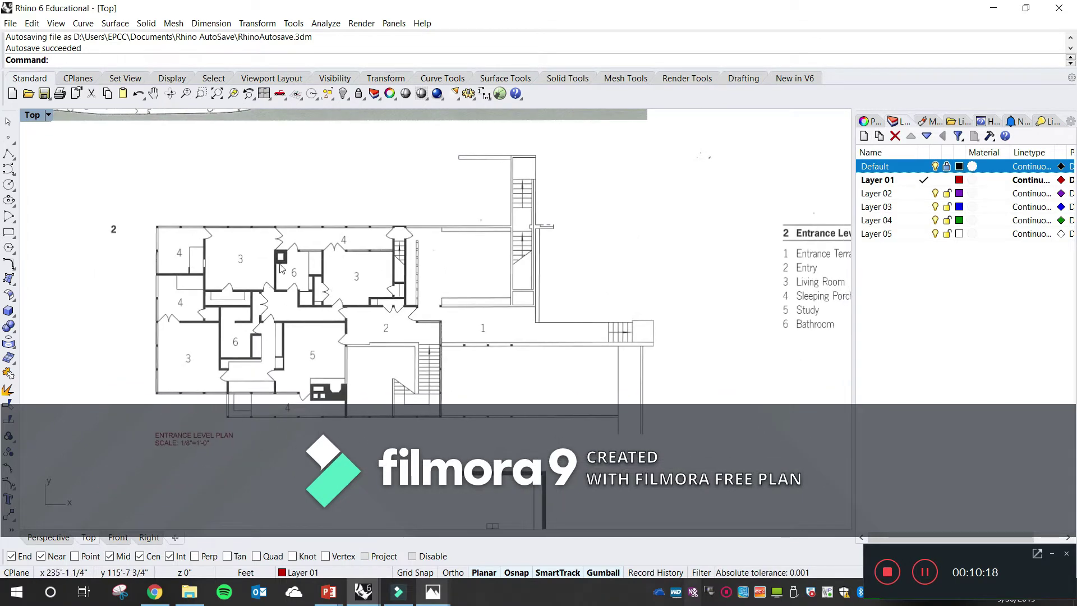
scroll(284, 264, "up", 3)
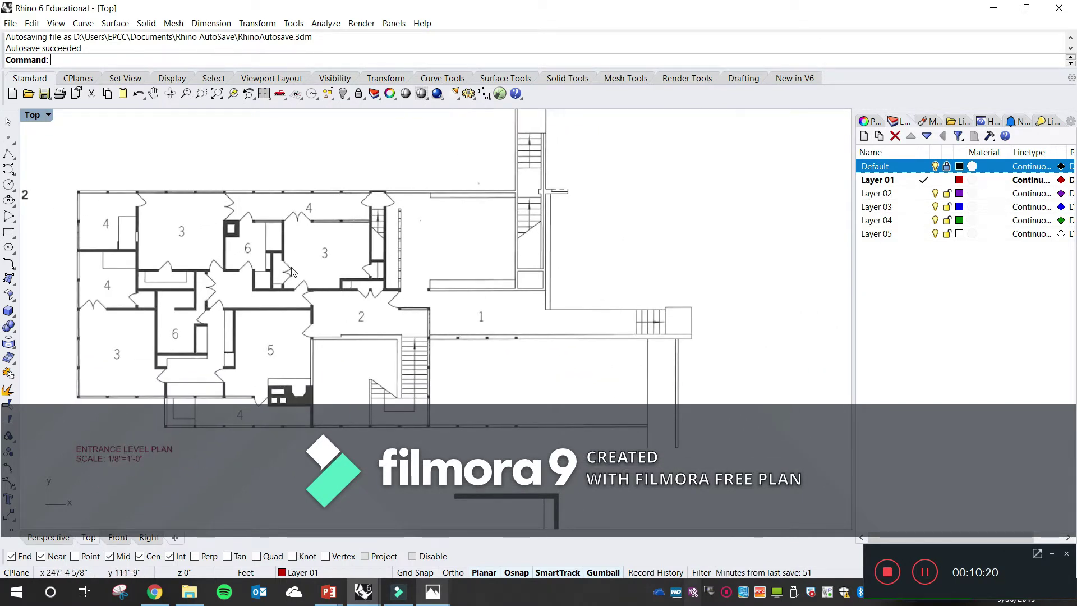
Add the text "LOVELL HEALTH HOUSE" with an increased text height just above the upper-left corner of the entrance level plan
type("text")
key("Return")
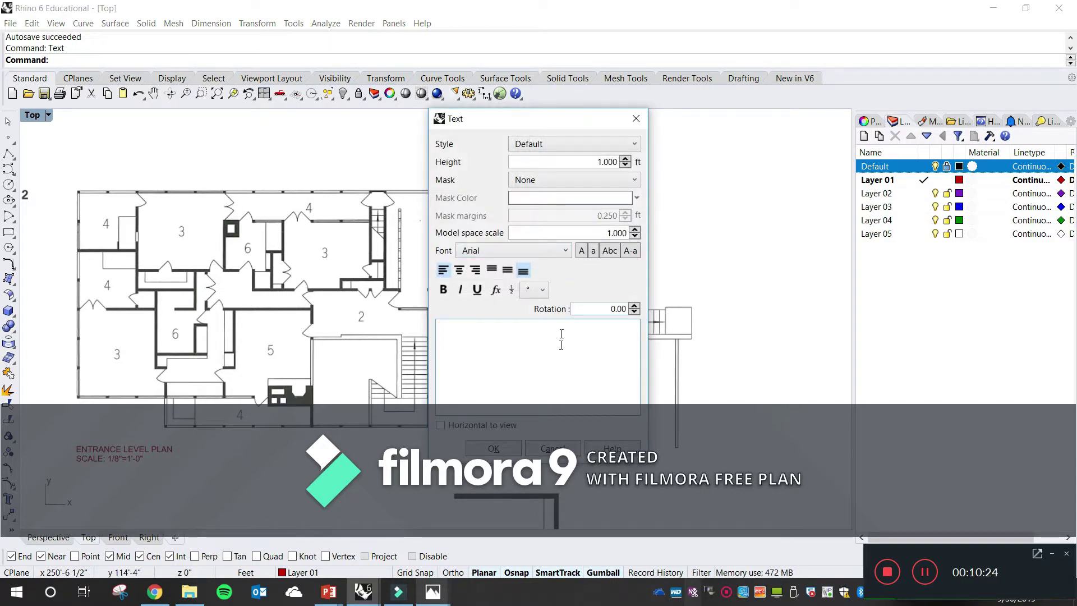
type("LOVE")
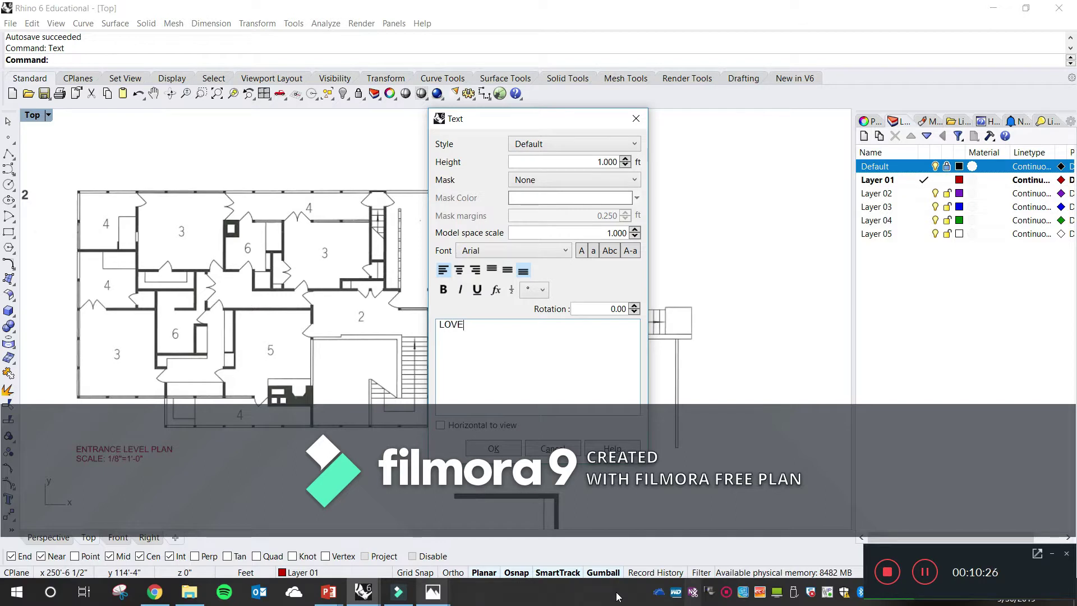
type("LL HEALTH HOUSE")
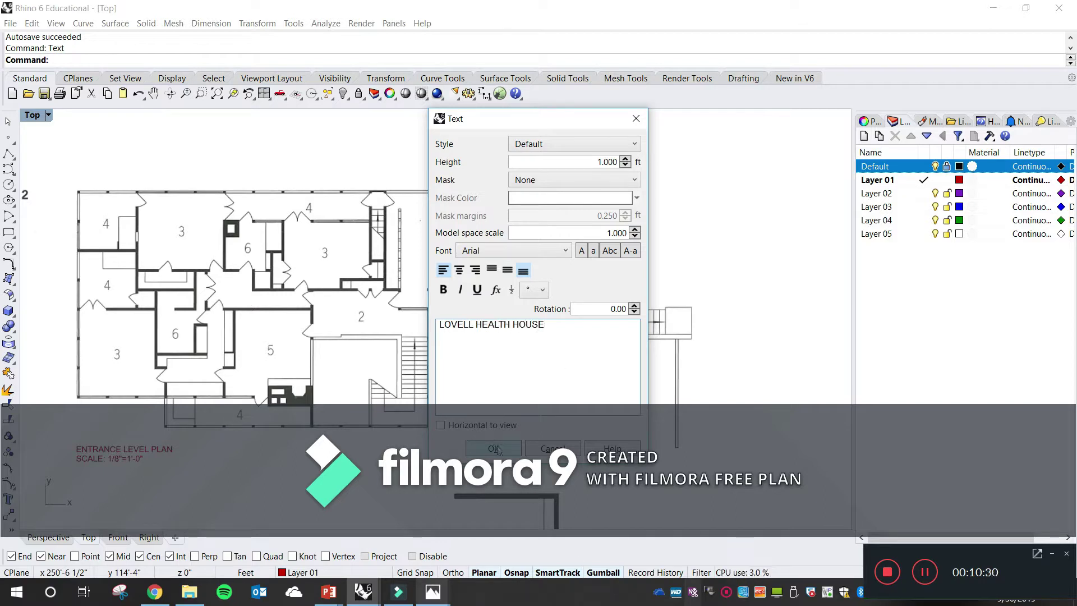
left_click(625, 159)
left_click(625, 159)
left_click(493, 449)
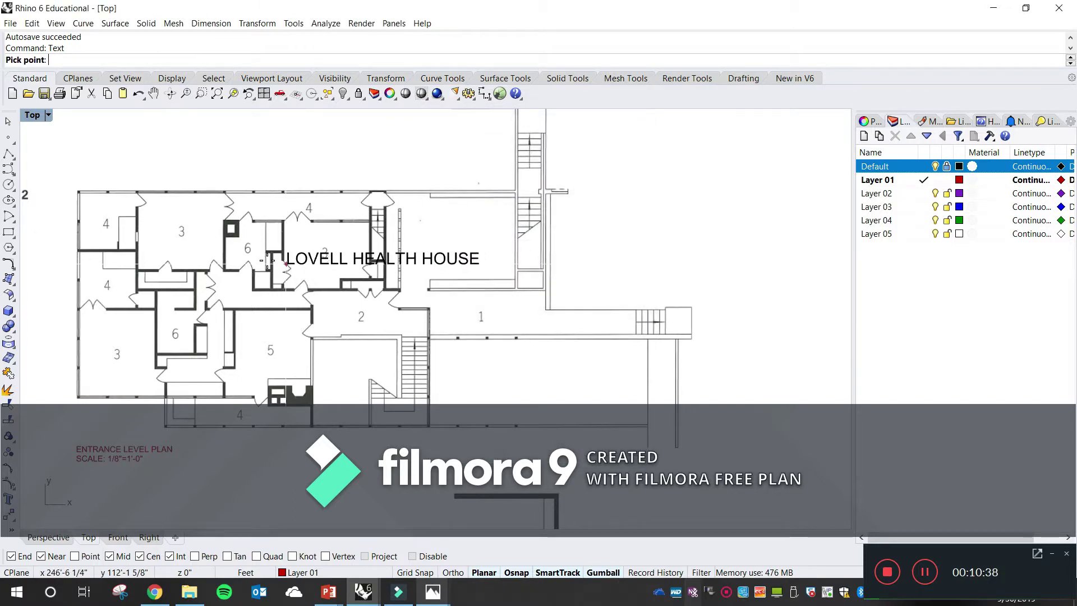
right_click_drag(77, 171, 177, 215)
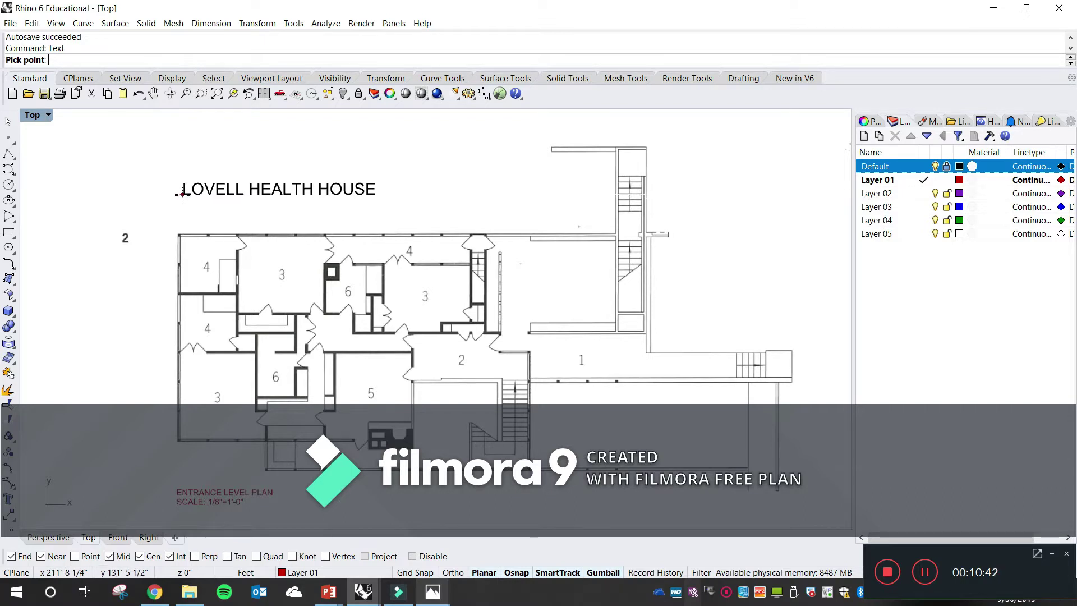
left_click(178, 192)
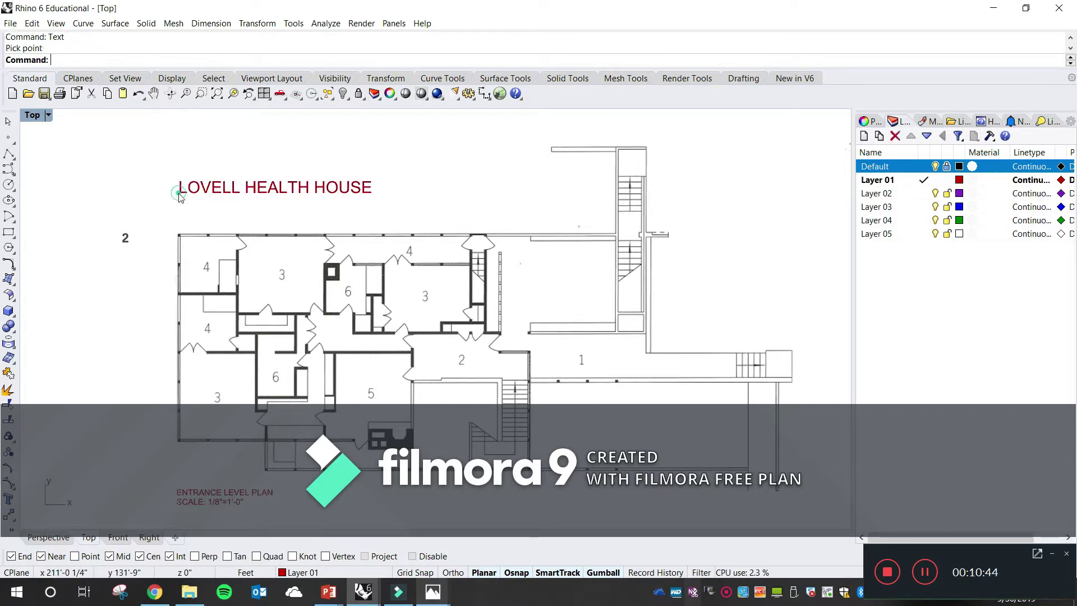
Copy the "LOVELL HEALTH HOUSE" title to just above the upper-left corner of the first floor plan
scroll(247, 238, "down", 3)
scroll(416, 383, "up", 3)
right_click_drag(416, 383, 382, 323)
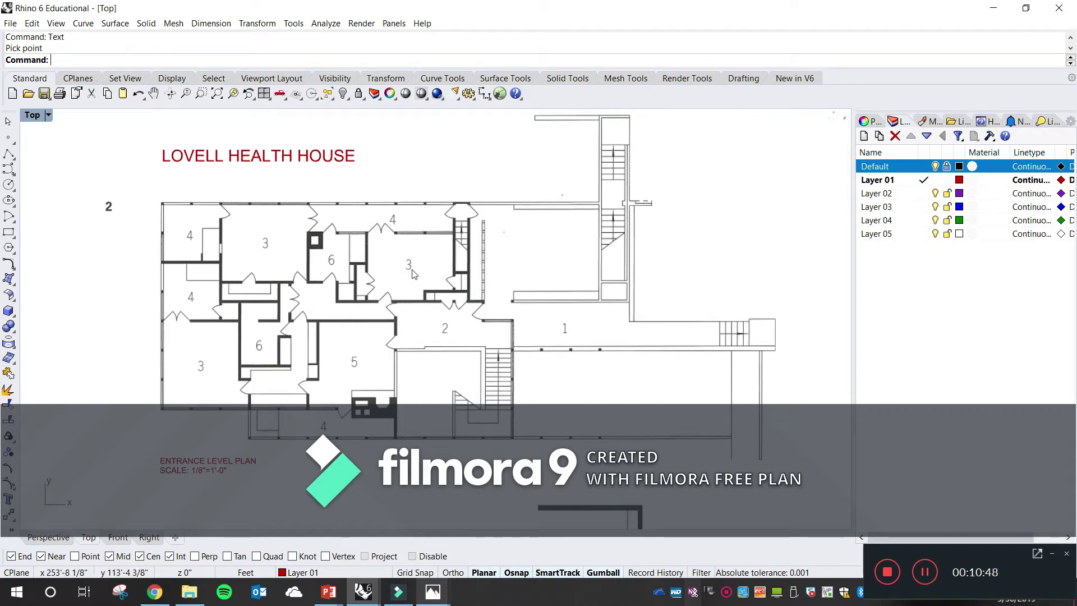
scroll(458, 356, "down", 6)
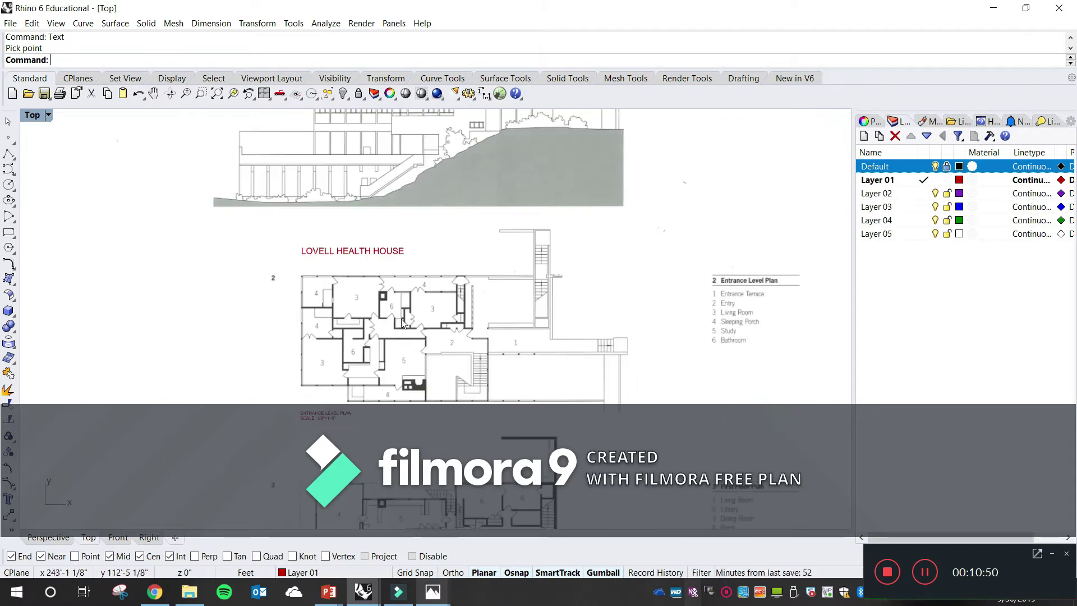
right_click_drag(425, 386, 397, 299)
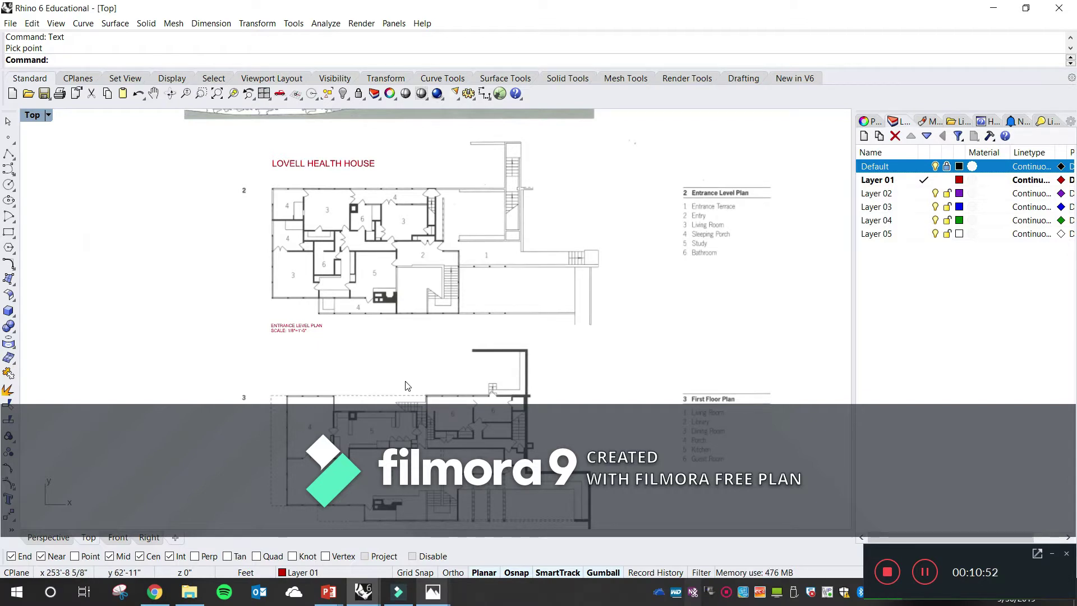
type("Copy")
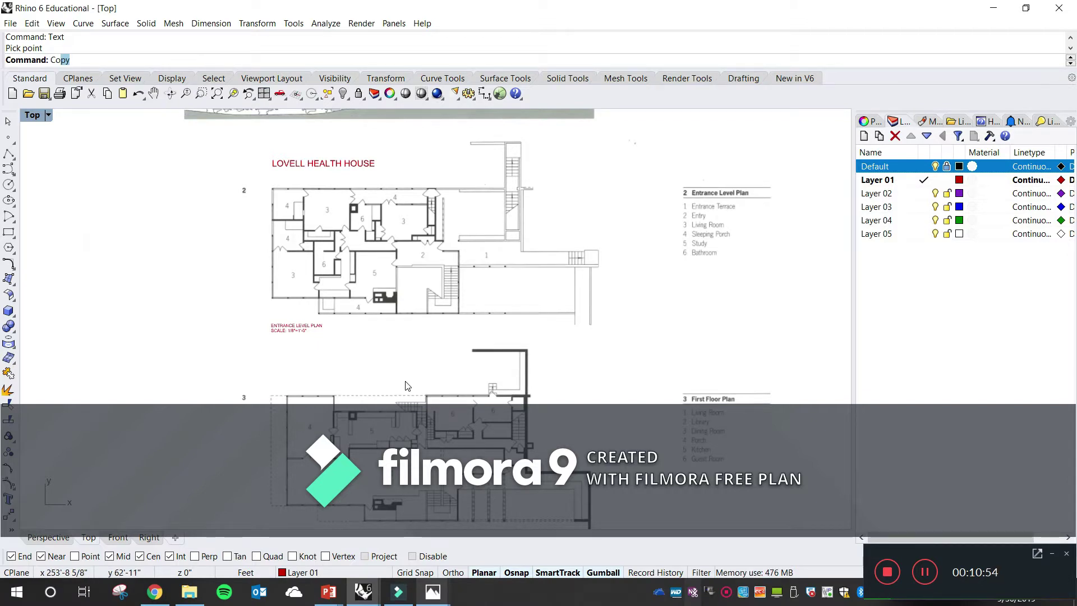
key("Return")
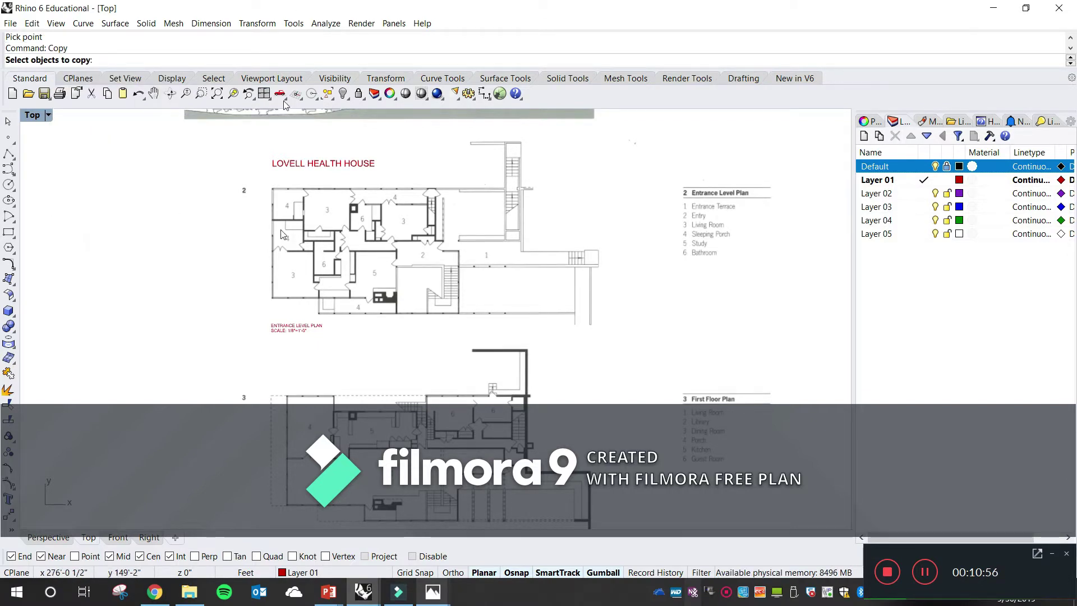
left_click(307, 165)
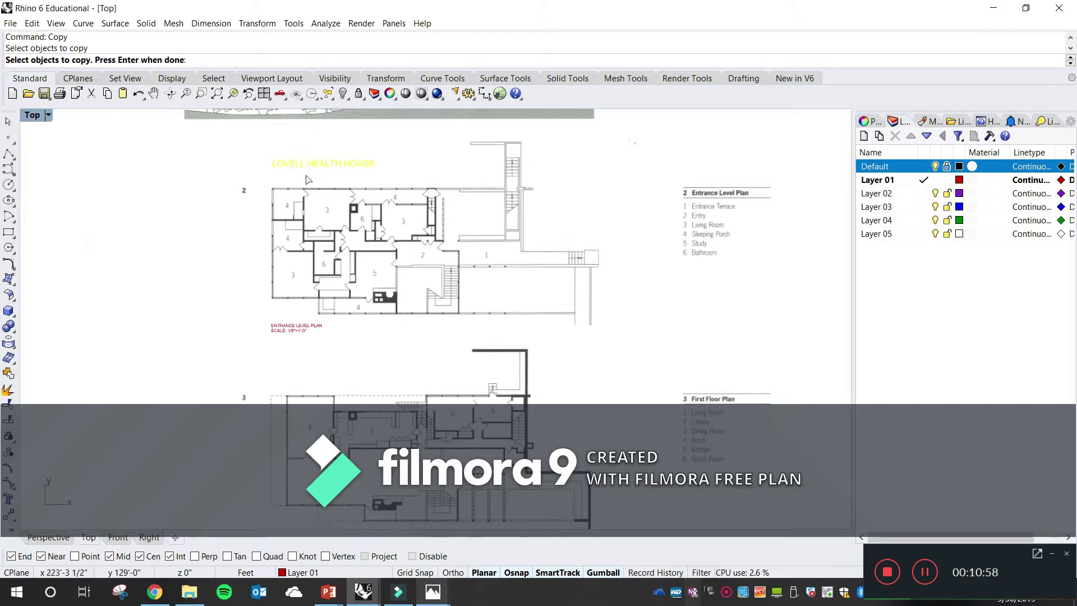
key("Return")
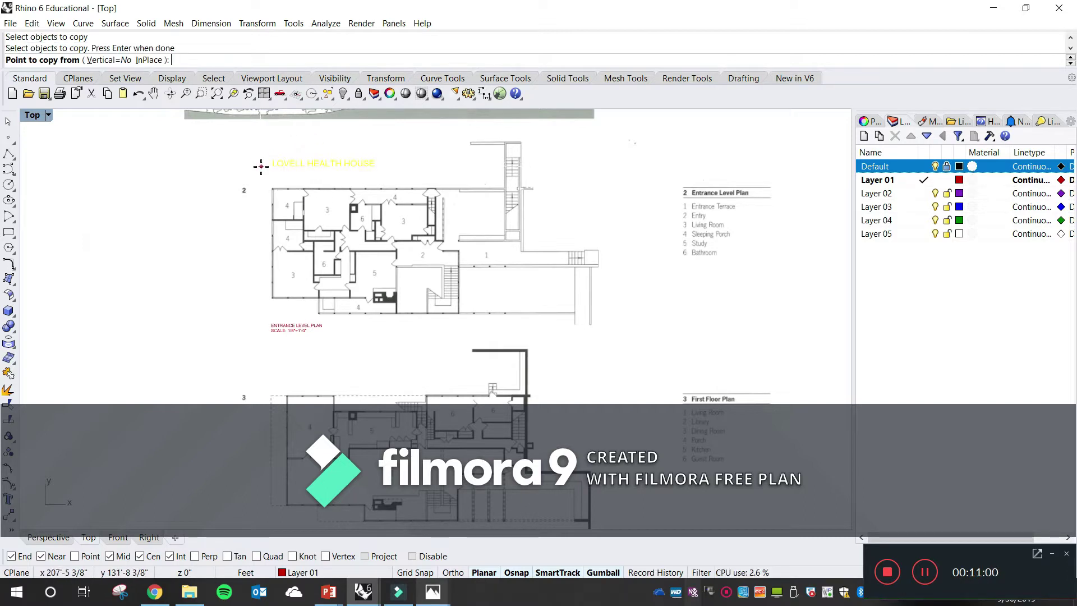
left_click(266, 170)
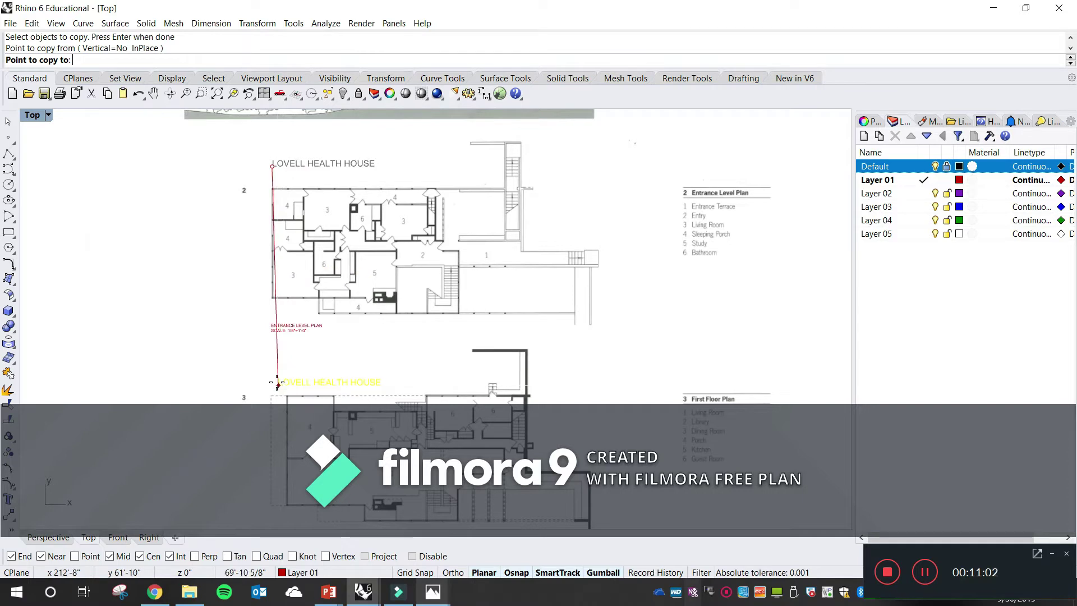
left_click(276, 375)
Place another copy of the "LOVELL HEALTH HOUSE" title just above the ground floor plan and finish copying
right_click_drag(277, 376, 268, 312)
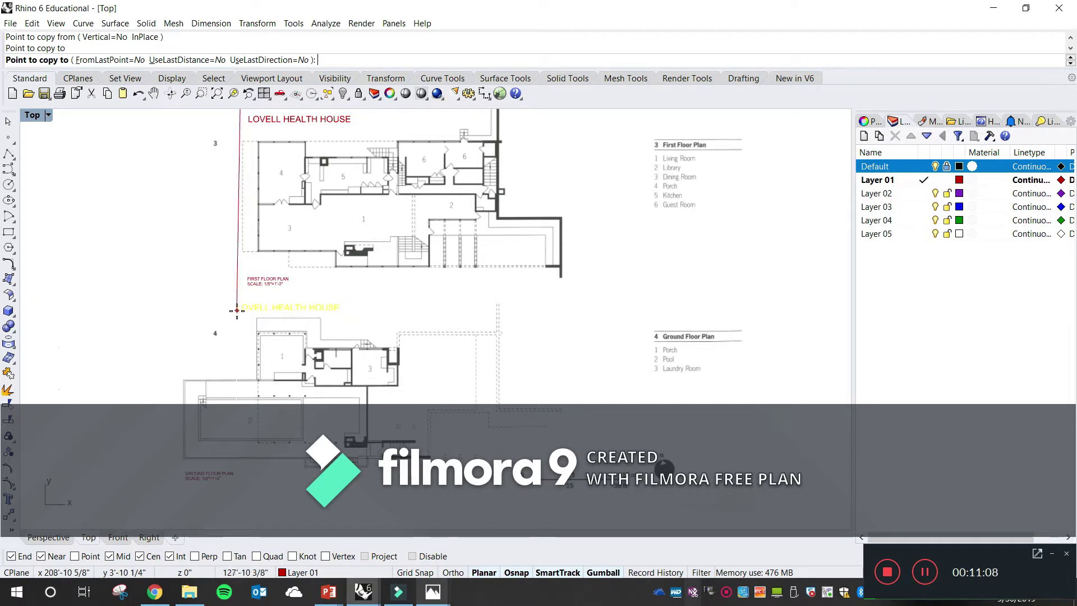
left_click(236, 310)
key("Return")
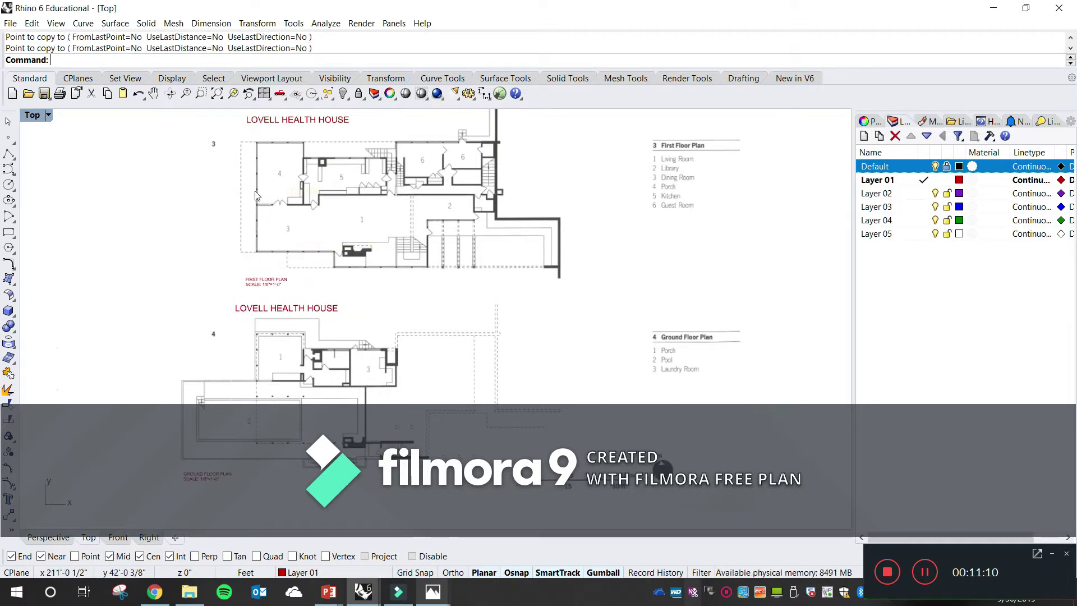
scroll(263, 203, "down", 4)
right_click_drag(263, 203, 255, 363)
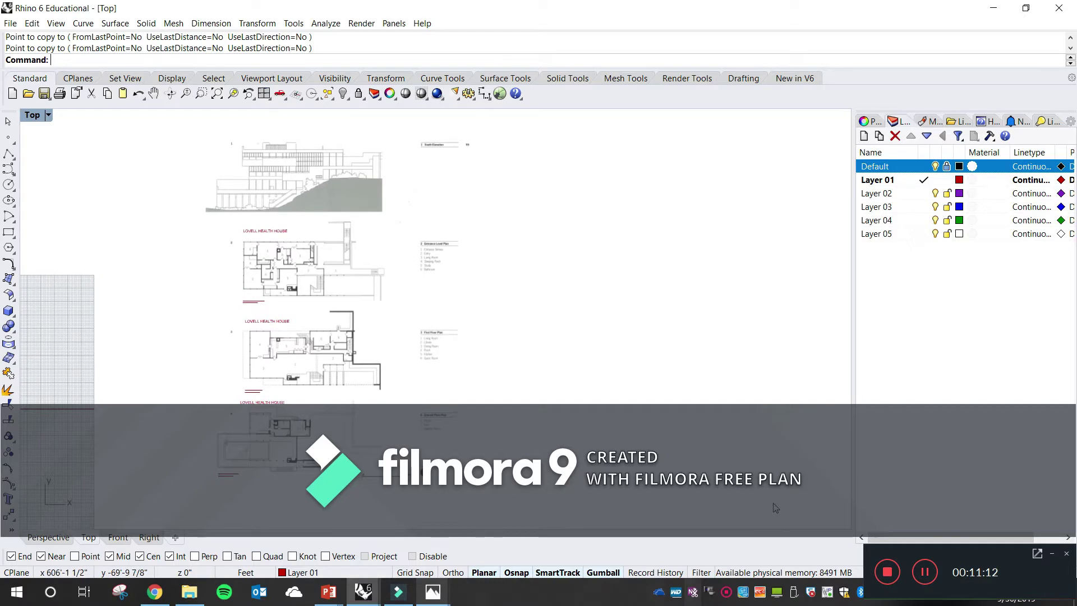
key("Left")
key("Up")
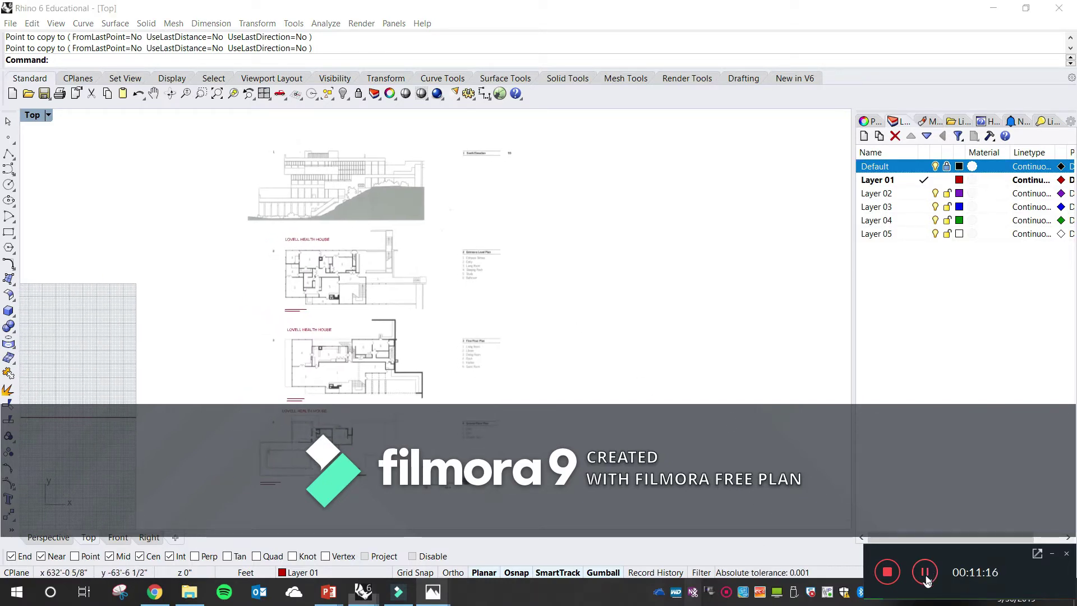
left_click(928, 572)
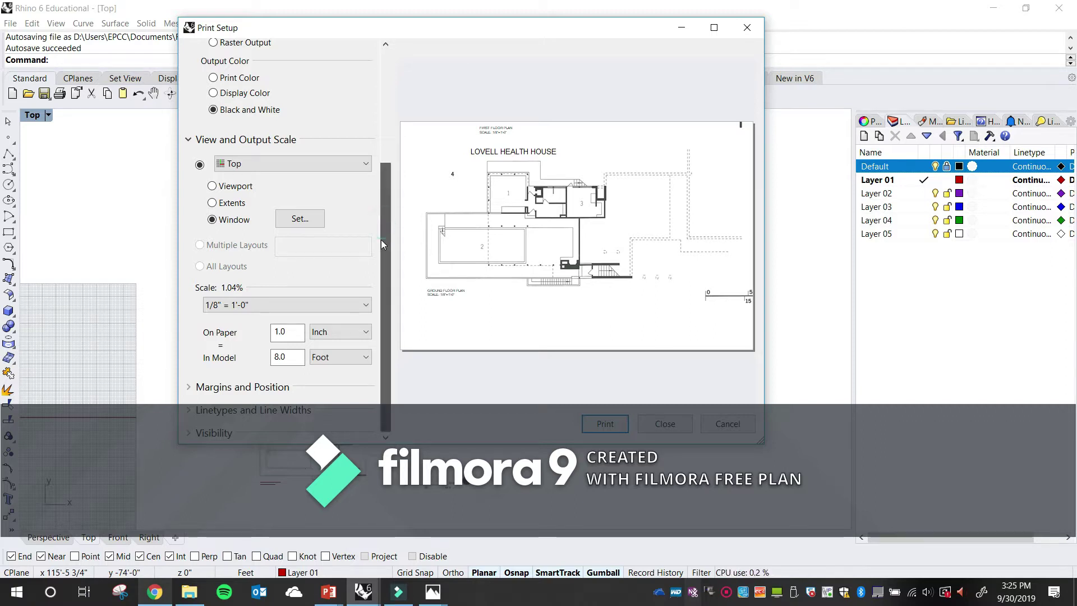
Move the print window down so it excludes the first floor plan label while keeping the "LOVELL HEALTH HOUSE" title above the ground floor plan
left_click(314, 304)
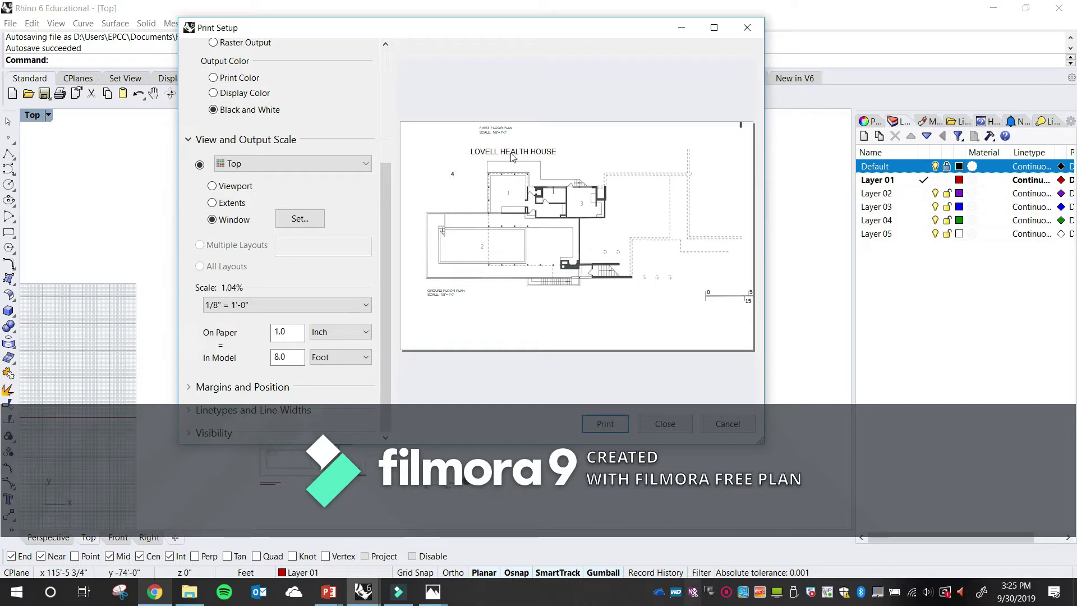
left_click(444, 291)
left_click(300, 218)
scroll(486, 304, "up", 5)
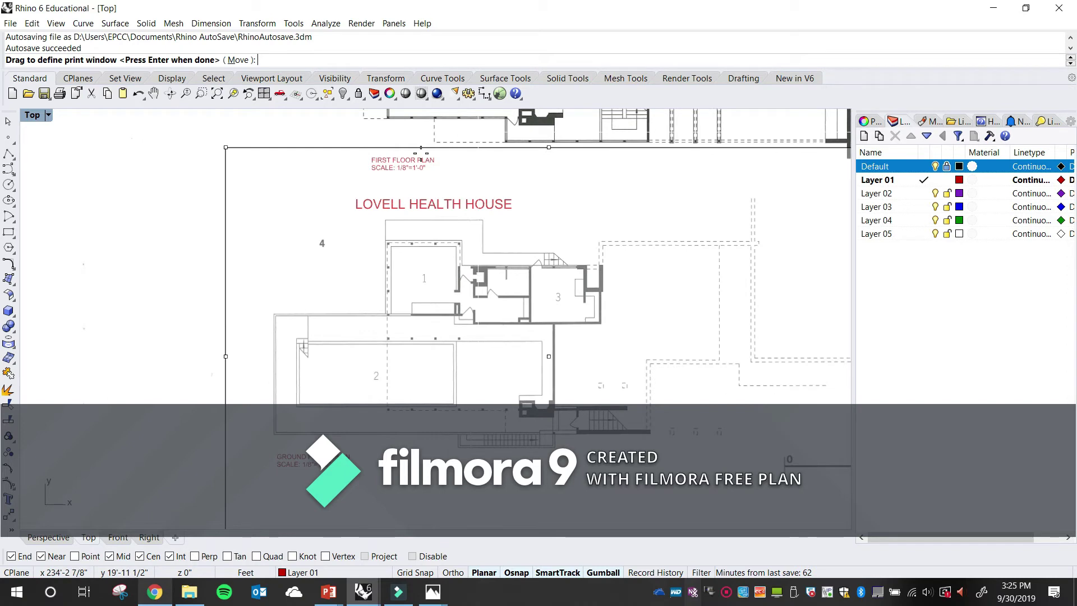
scroll(358, 179, "up", 5)
scroll(438, 184, "down", 5)
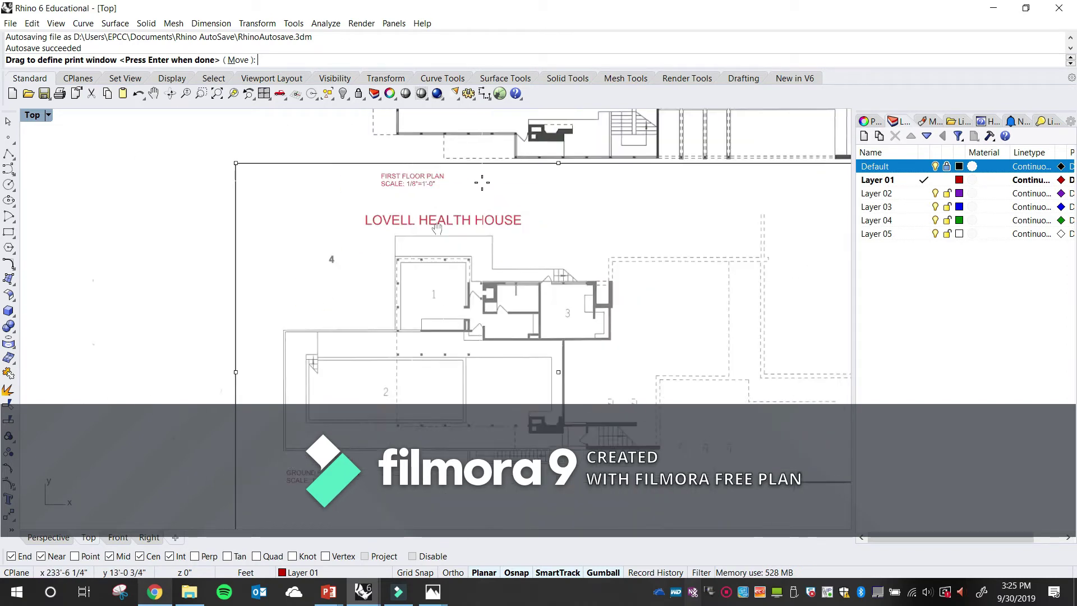
scroll(420, 270, "up", 2)
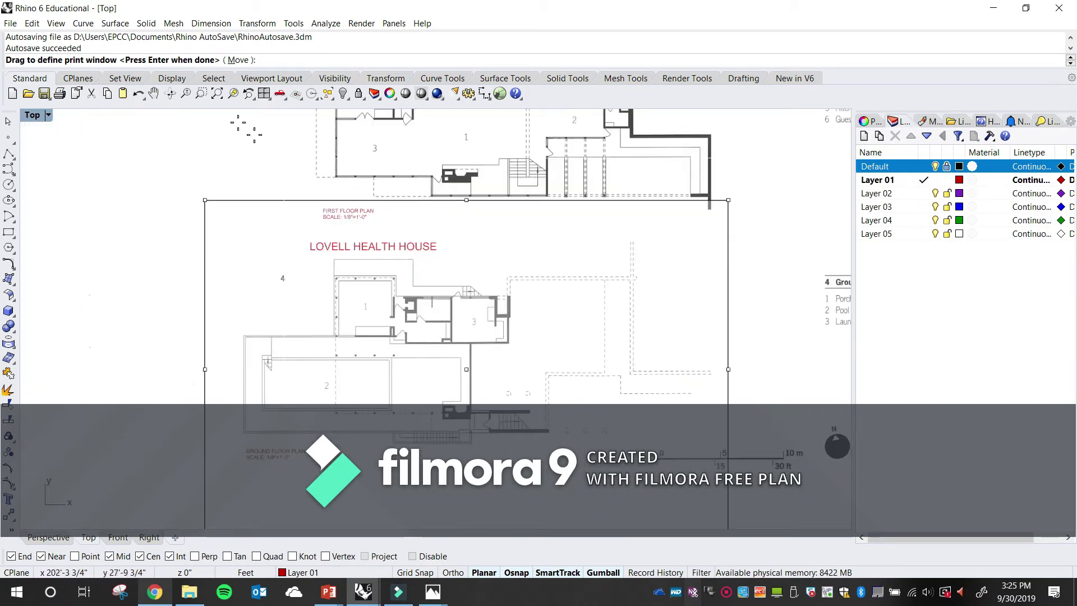
left_click(238, 59)
scroll(314, 202, "up", 3)
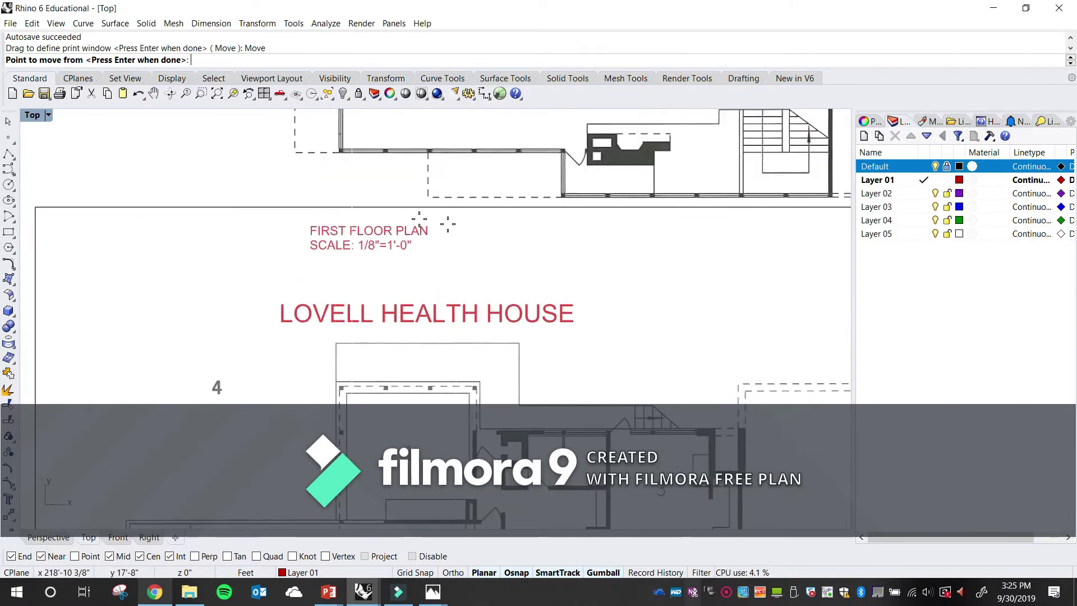
left_click(483, 227)
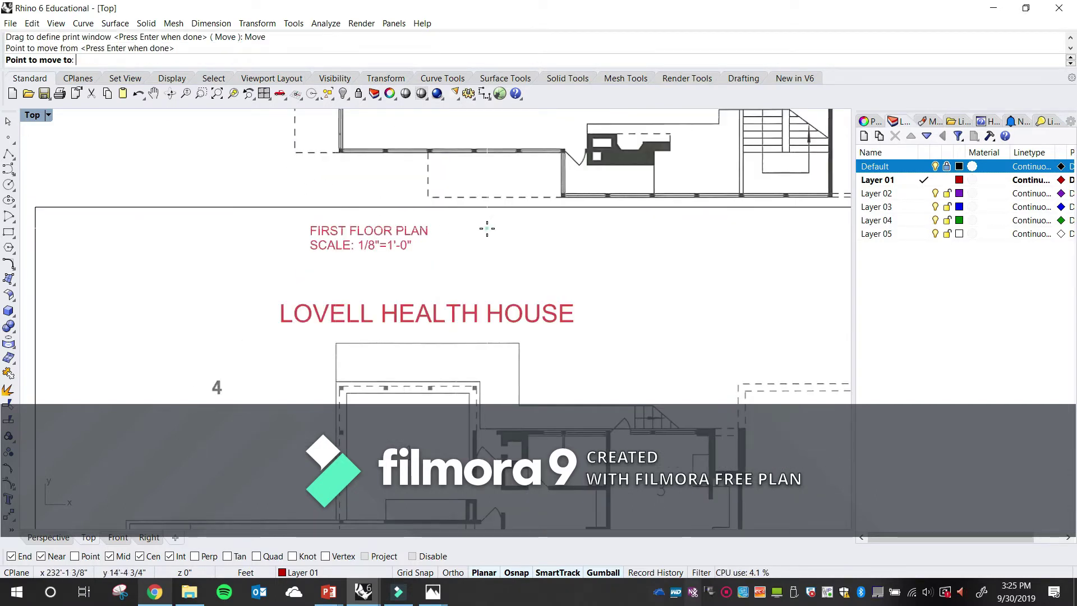
left_click(469, 282)
scroll(504, 291, "down", 5)
scroll(560, 310, "up", 2)
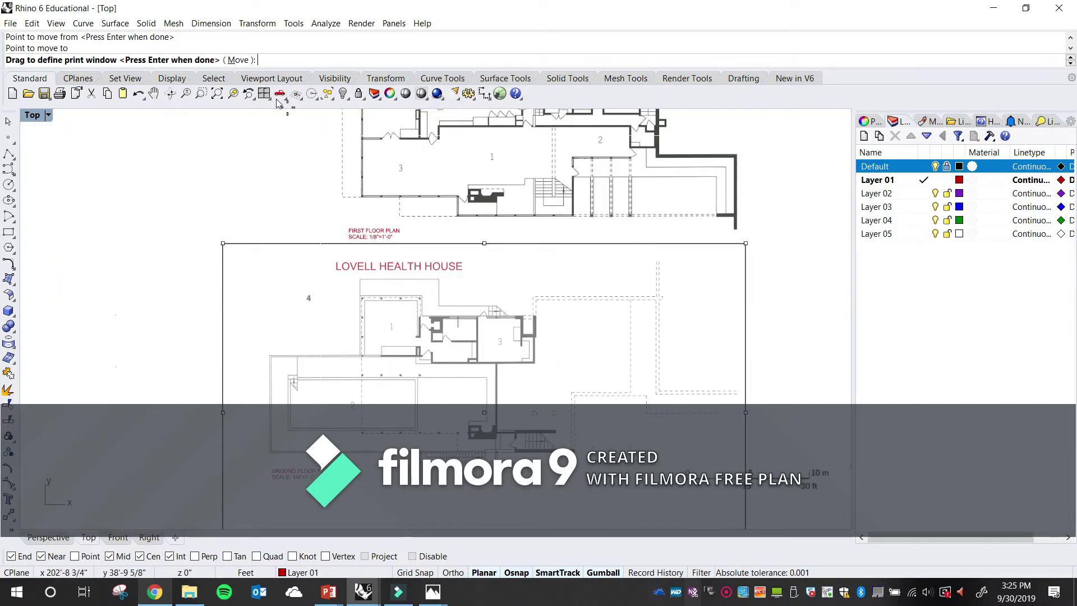
Shift the print window slightly sideways to frame the ground floor plan and accept it
left_click(239, 60)
left_click(478, 321)
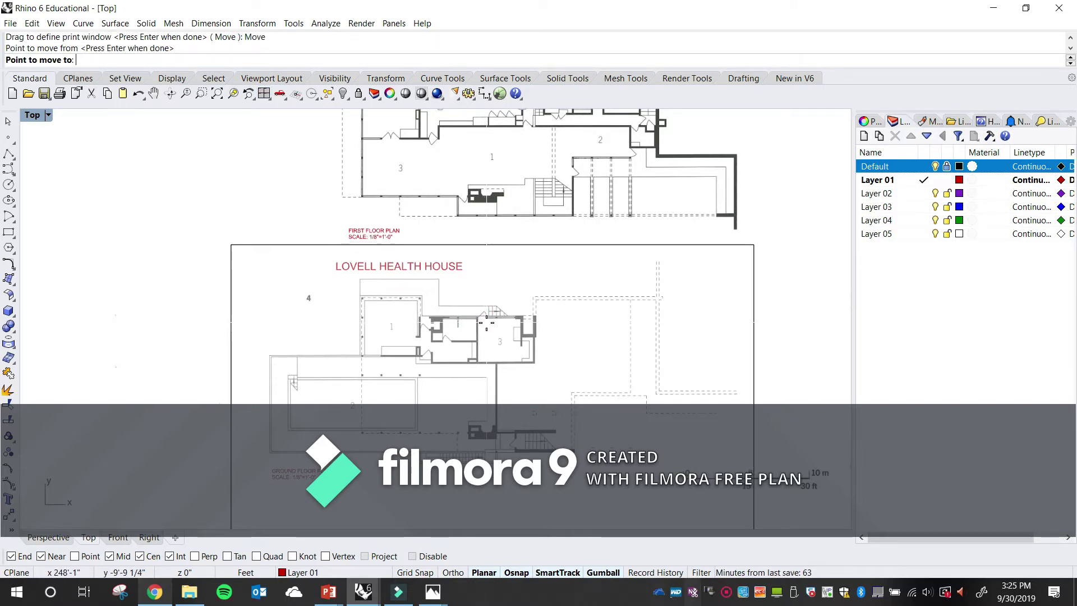
left_click(484, 321)
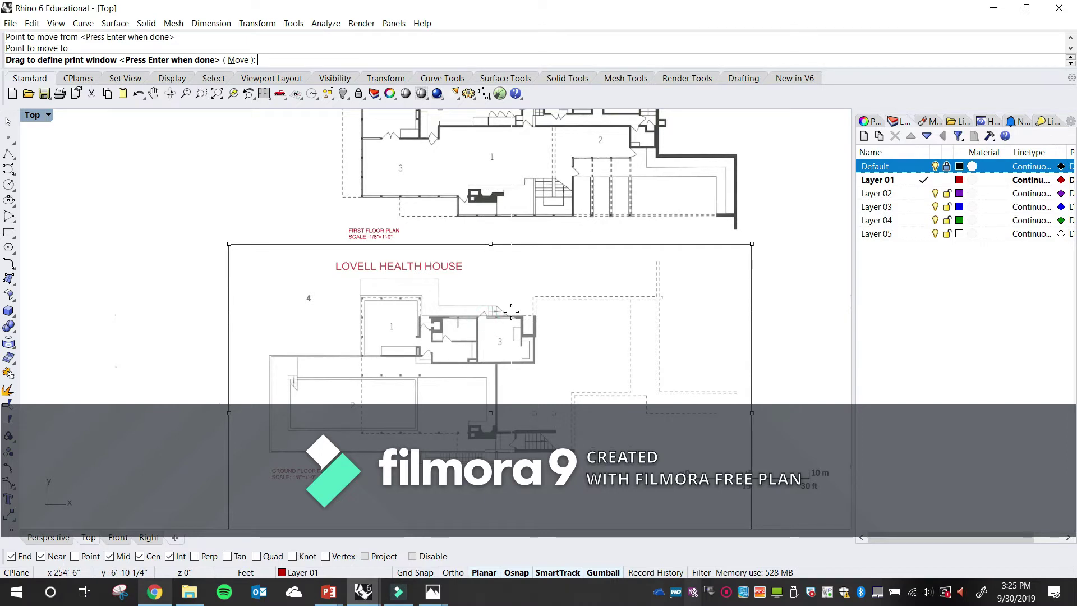
key("Return")
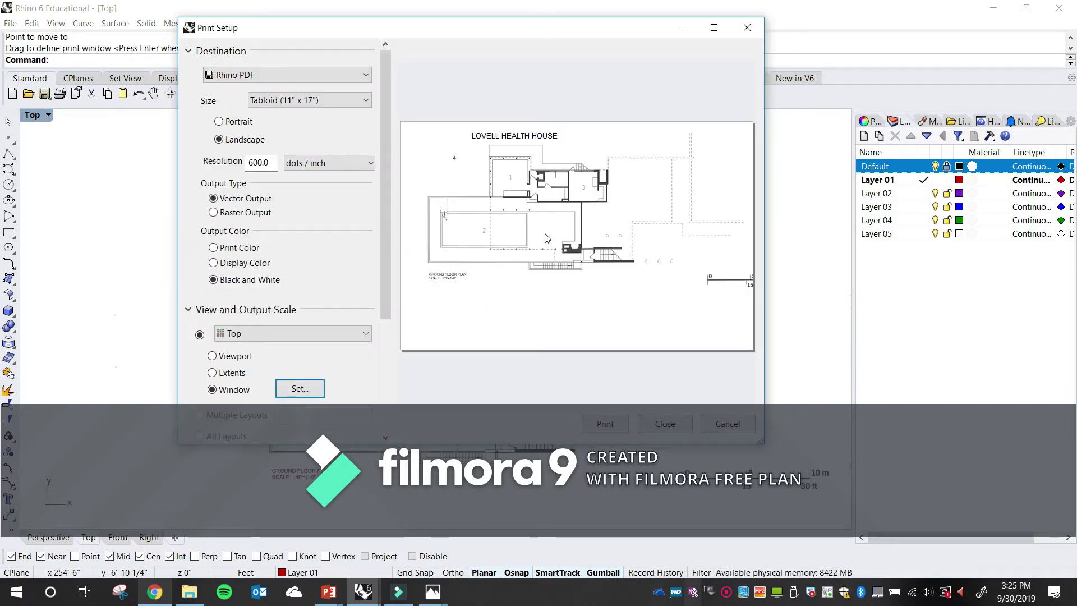
Review the print settings, print the ground floor plan as a PDF and try to save it as "Ground Plan 1/8 scale"
scroll(388, 190, "down", 3)
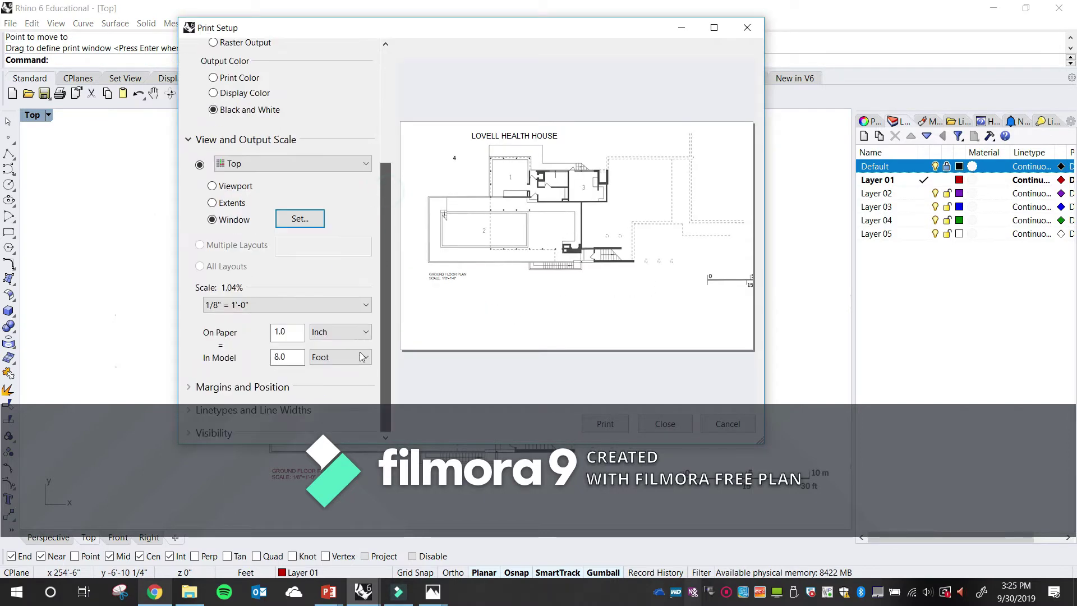
scroll(388, 190, "up", 3)
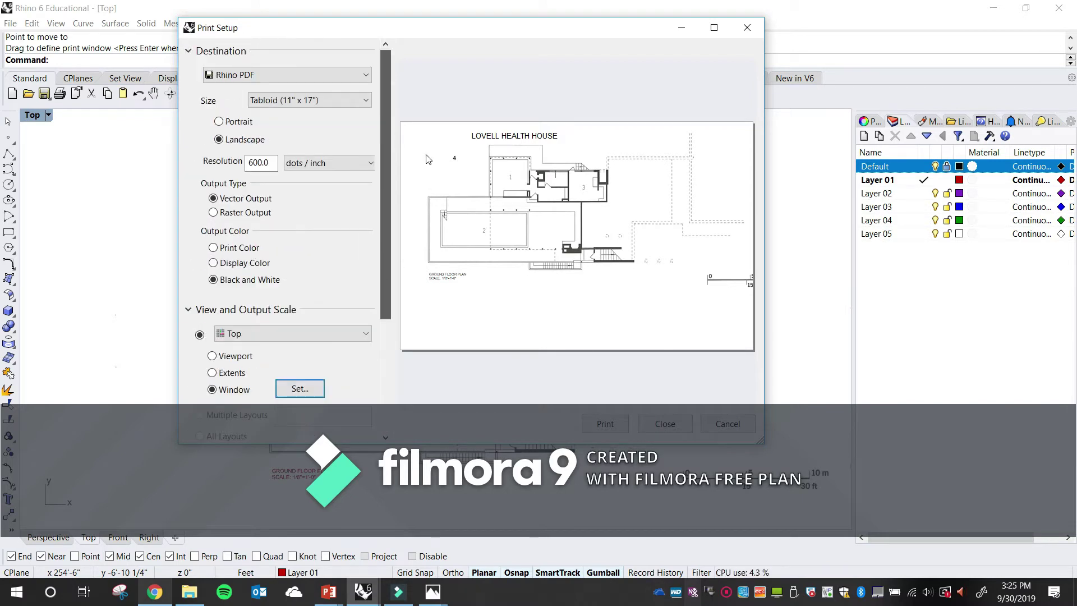
left_click(605, 424)
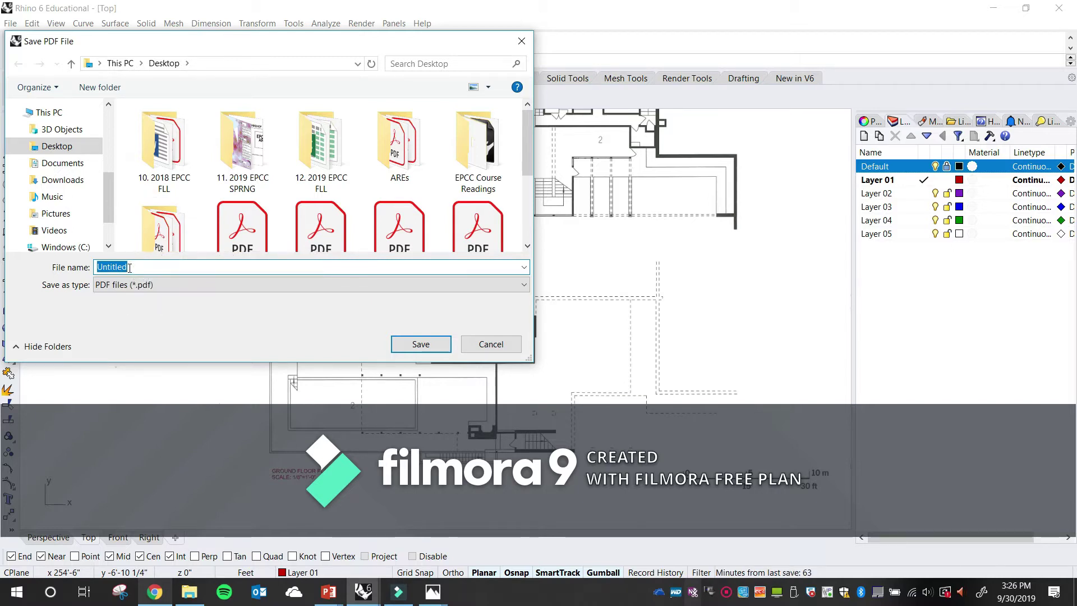
type("Ground Plan")
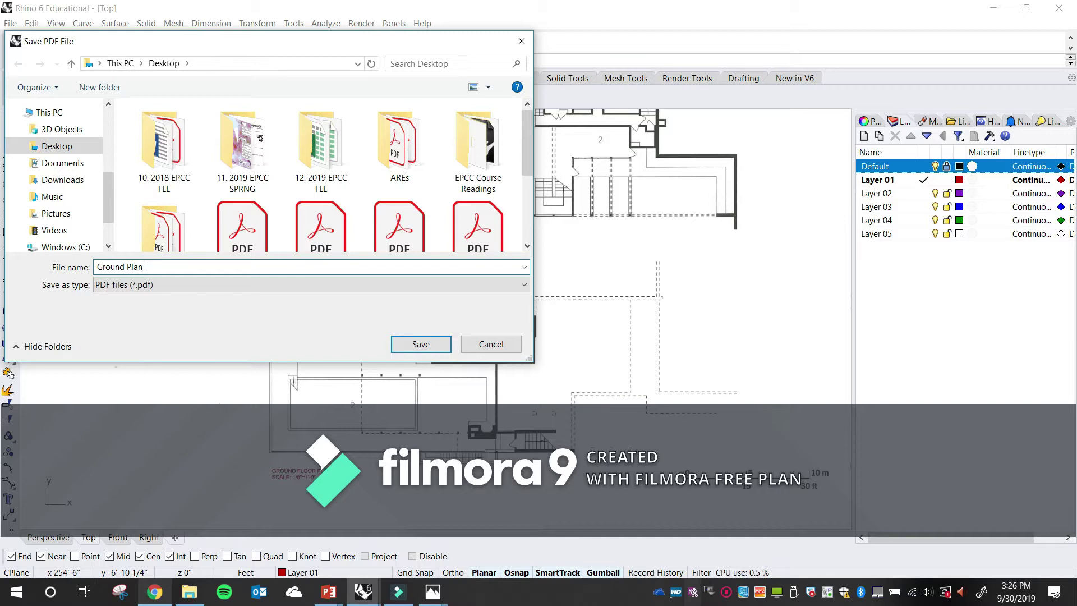
type("1/8 scale")
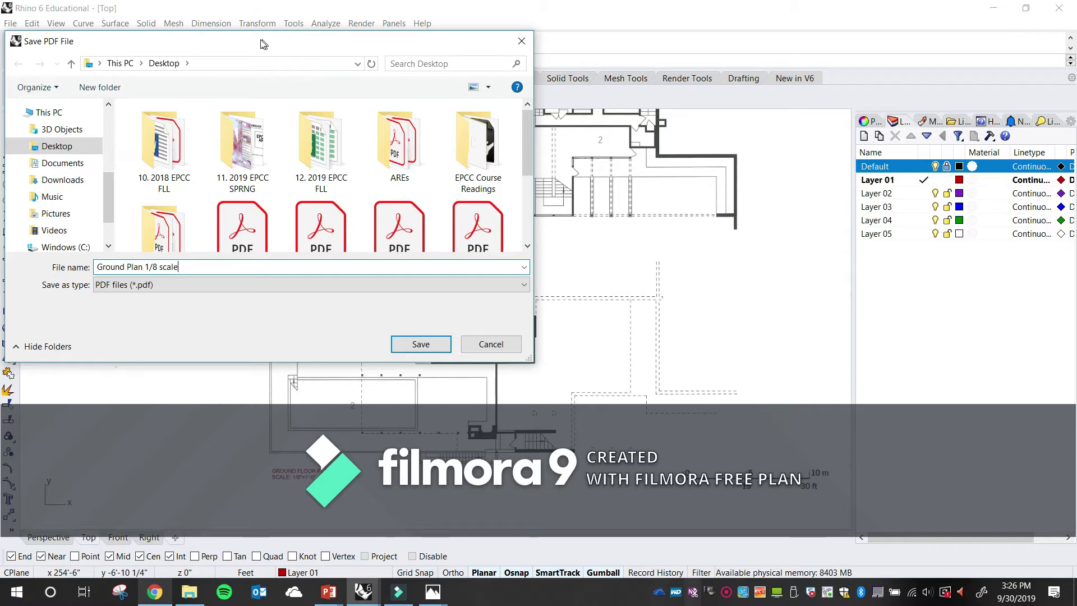
left_click(427, 344)
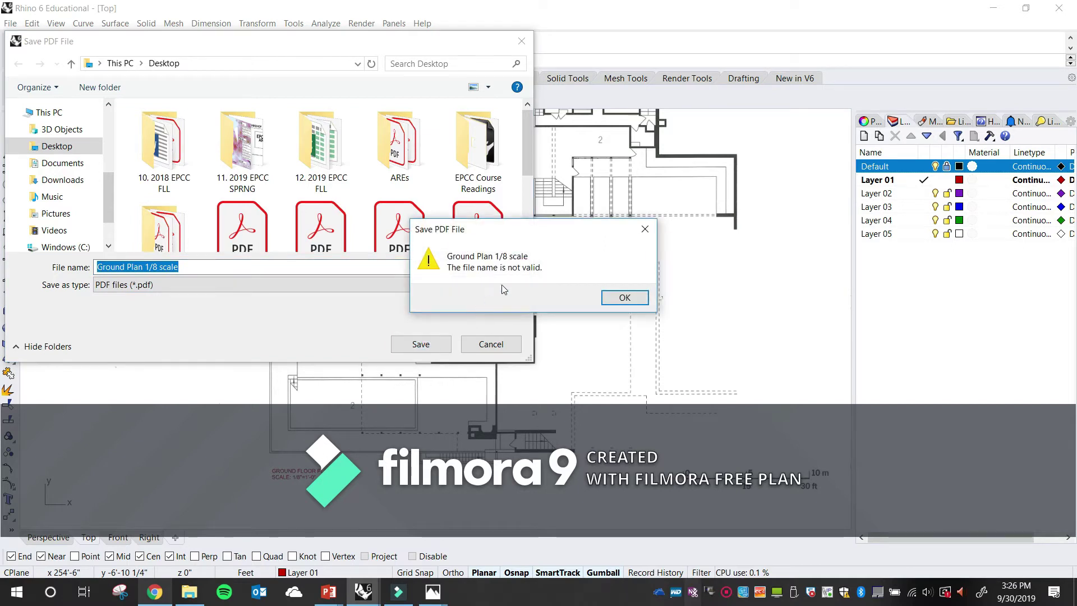
left_click(621, 297)
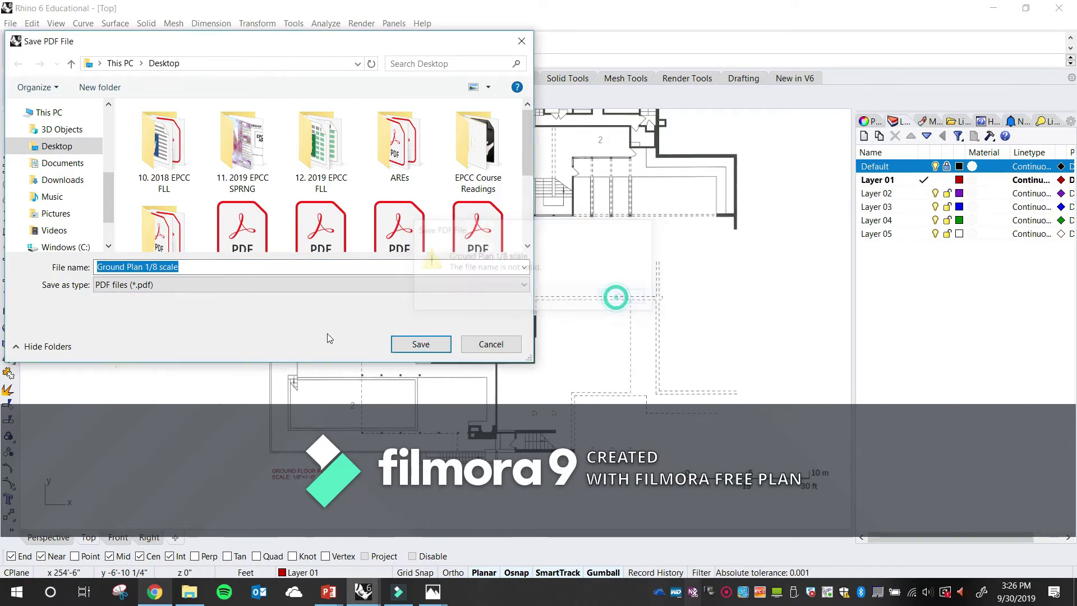
Change the PDF's file name to "Ground Plan 8th scale" and save it to the Desktop
left_click(151, 267)
key("BackSpace")
key("BackSpace")
type("th")
left_click(198, 268)
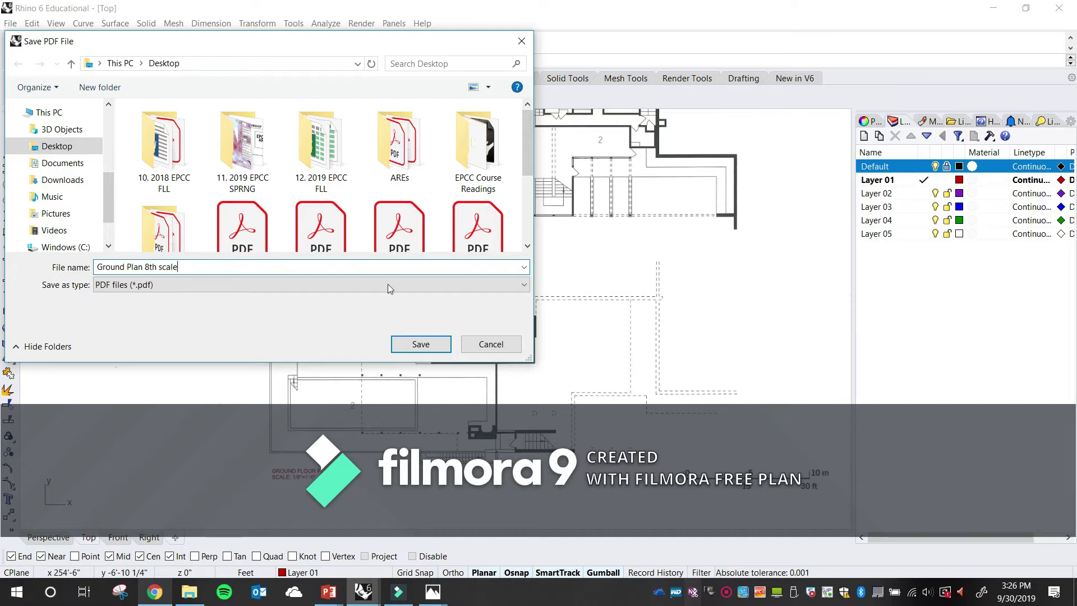
left_click(420, 344)
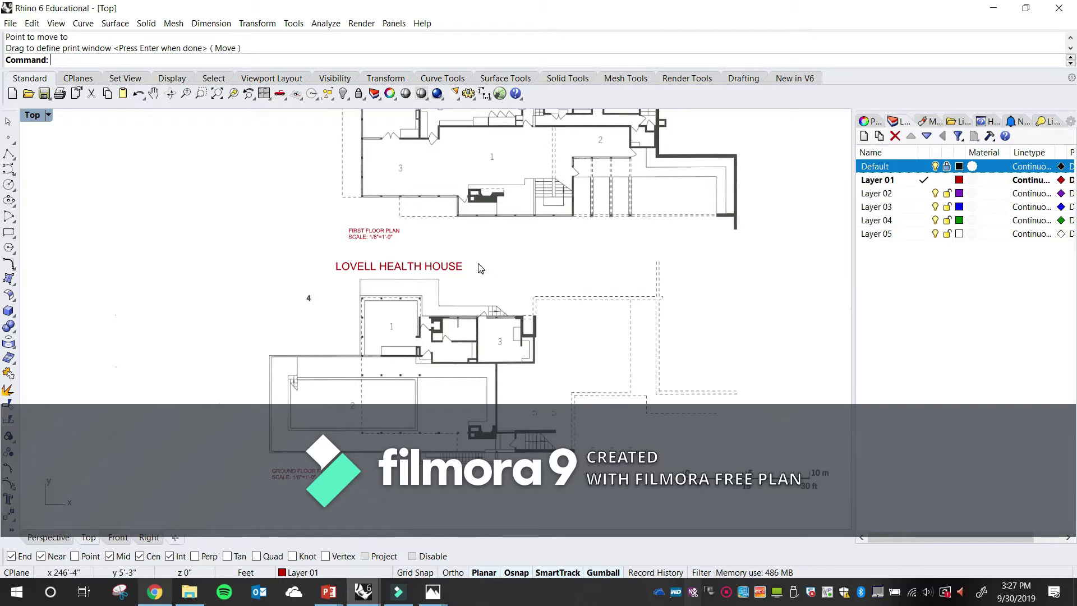
Start saving the Rhino model under a new name and enter "drawings one-to-one scale" as the file name
scroll(465, 263, "down", 4)
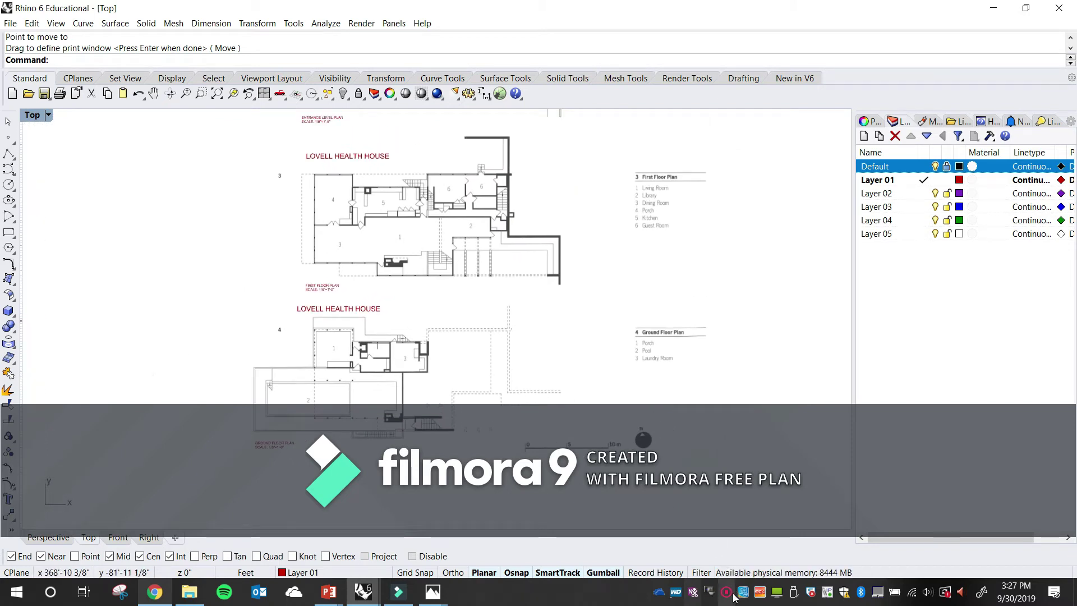
right_click_drag(588, 339, 524, 307)
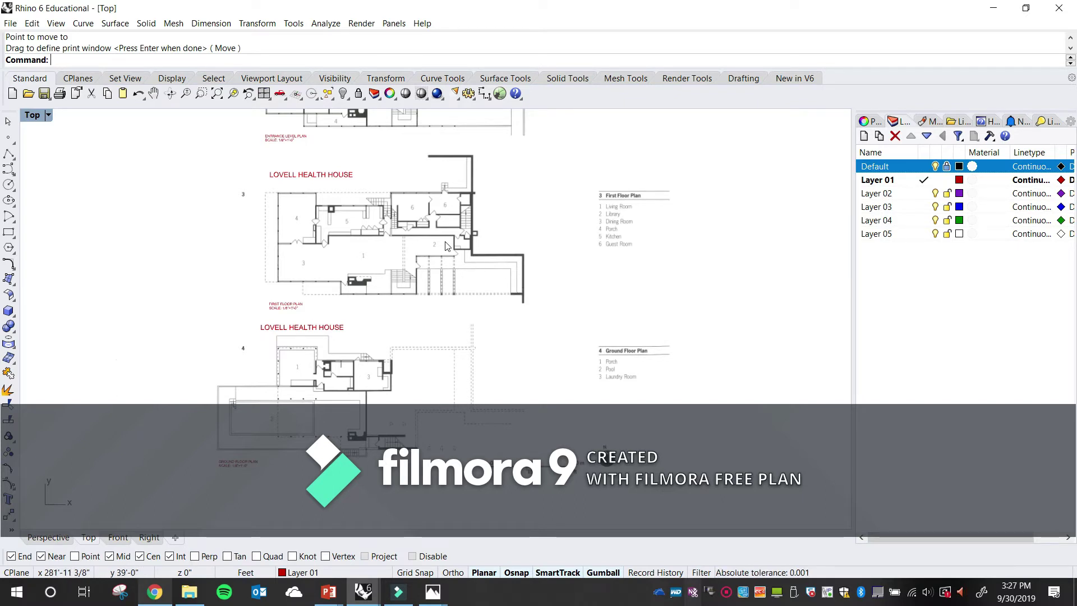
left_click(10, 24)
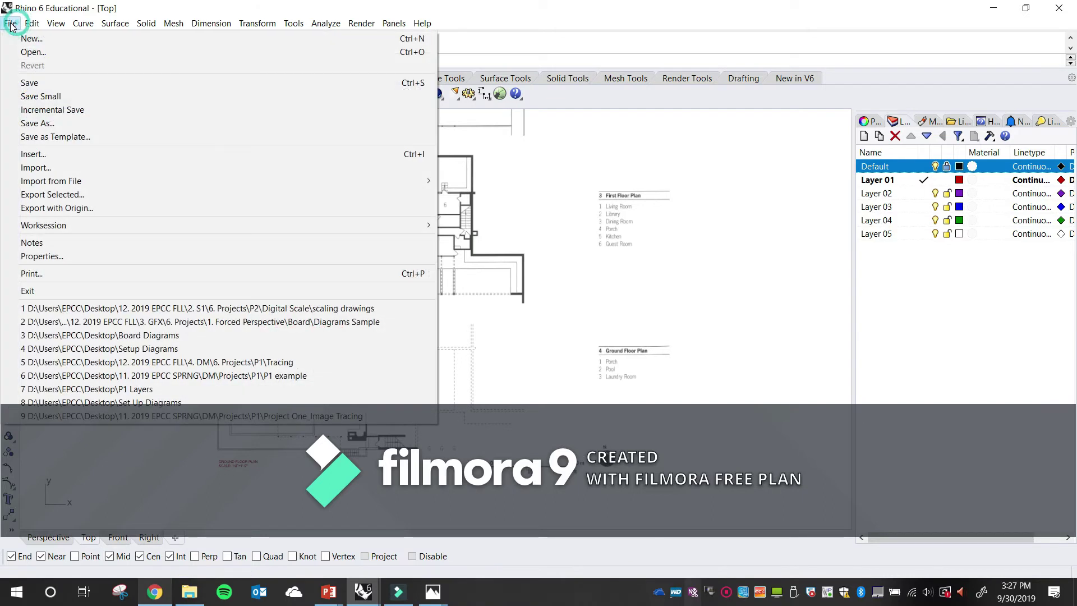
left_click(34, 120)
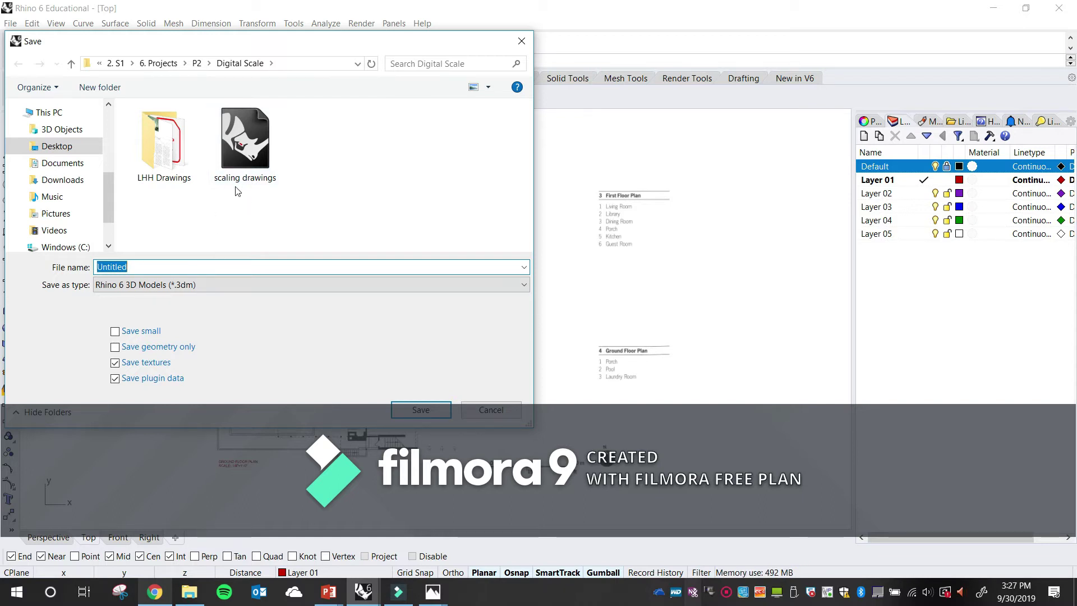
left_click(215, 262)
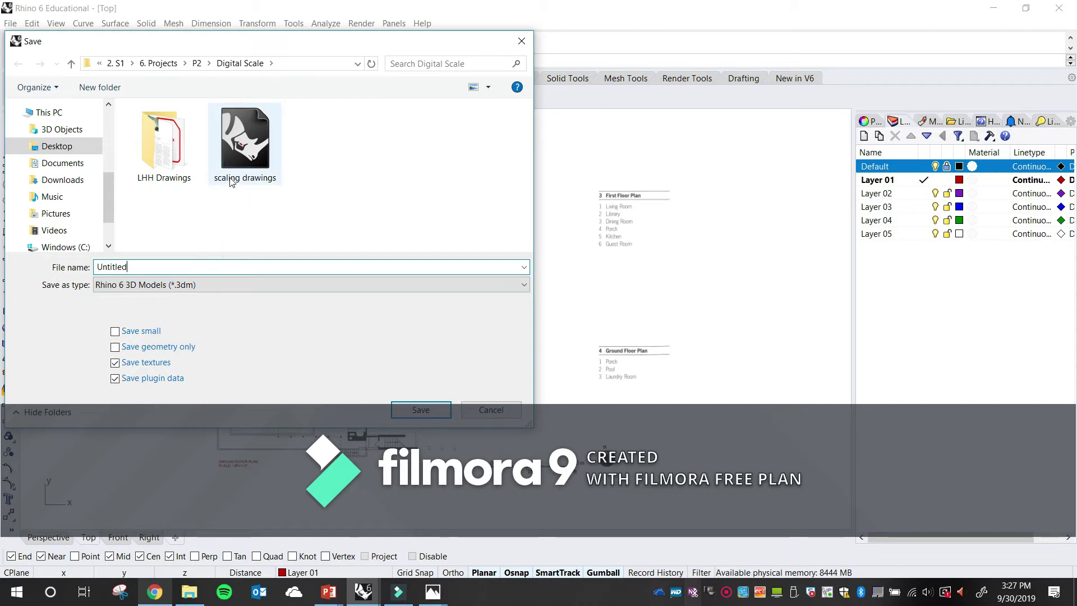
double_click(135, 267)
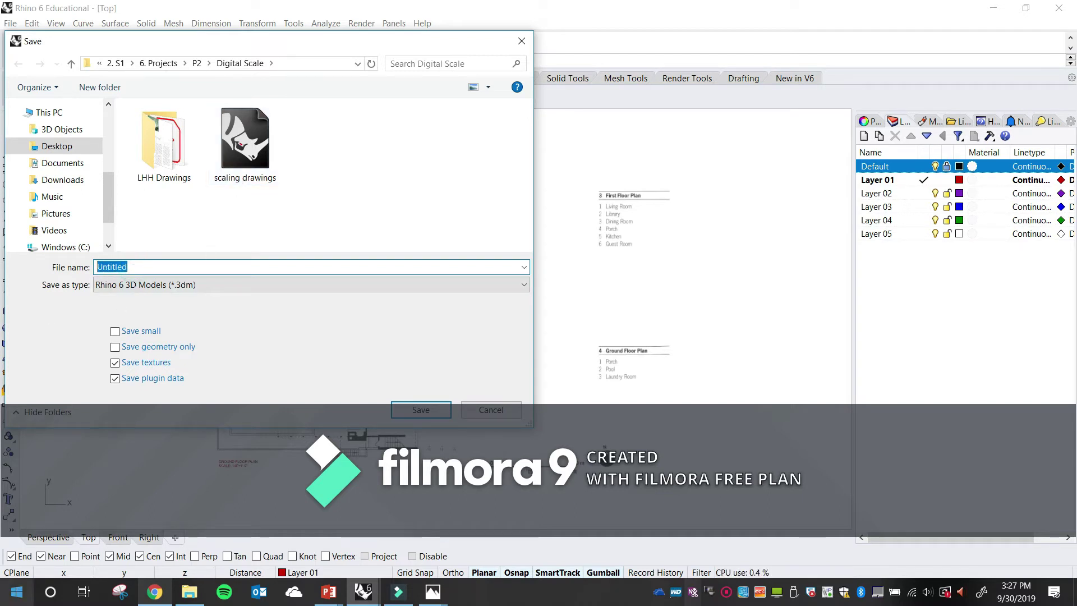
type("drawings ")
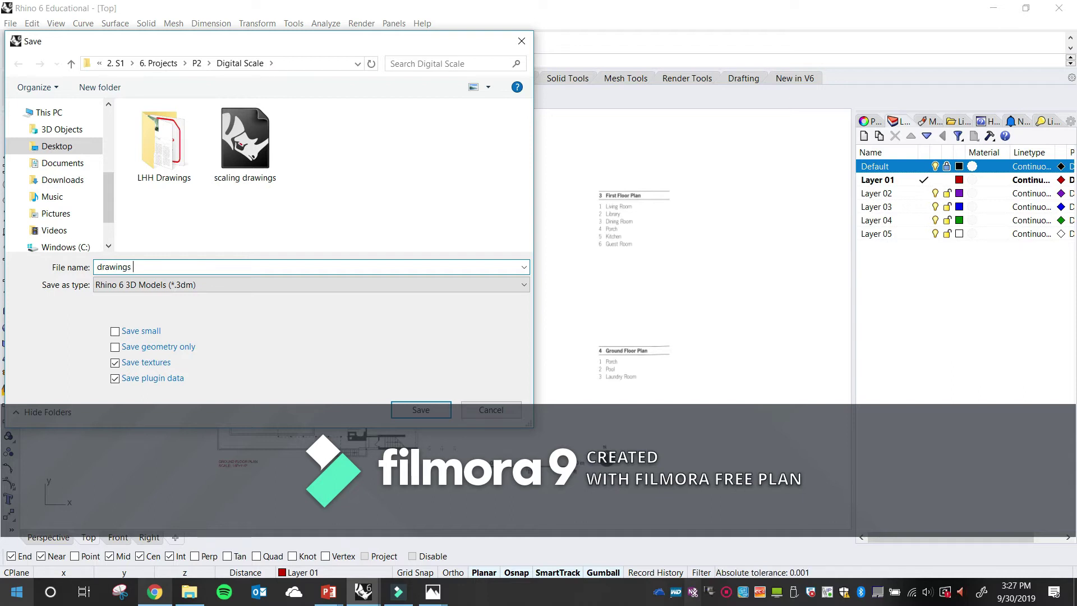
type("one to one ")
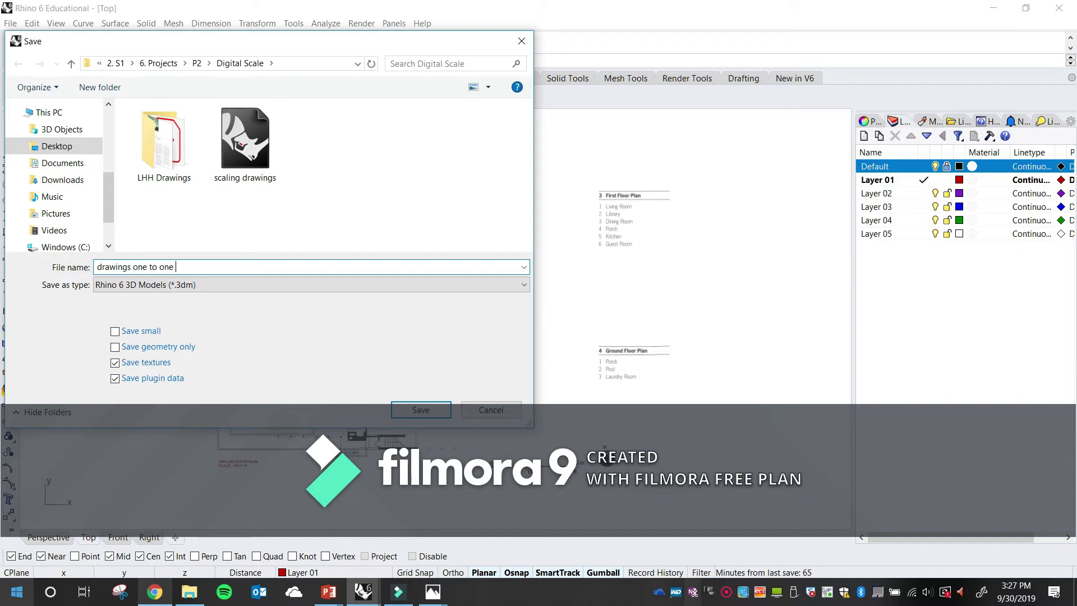
type("to coe")
key("BackSpace")
type("-")
key("Left")
key("Left")
key("Left")
type("-")
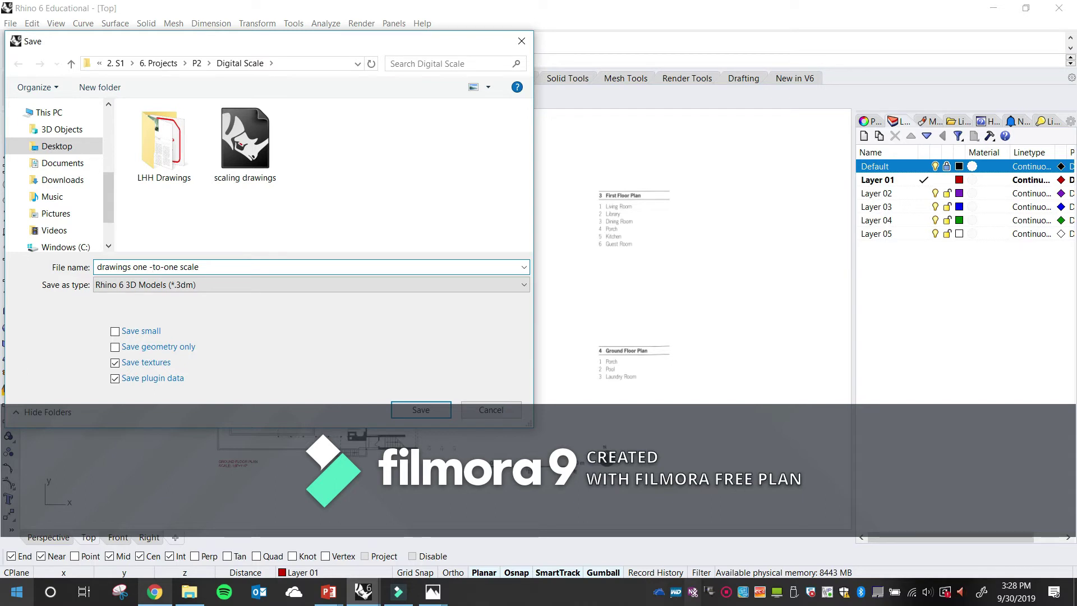
key("BackSpace")
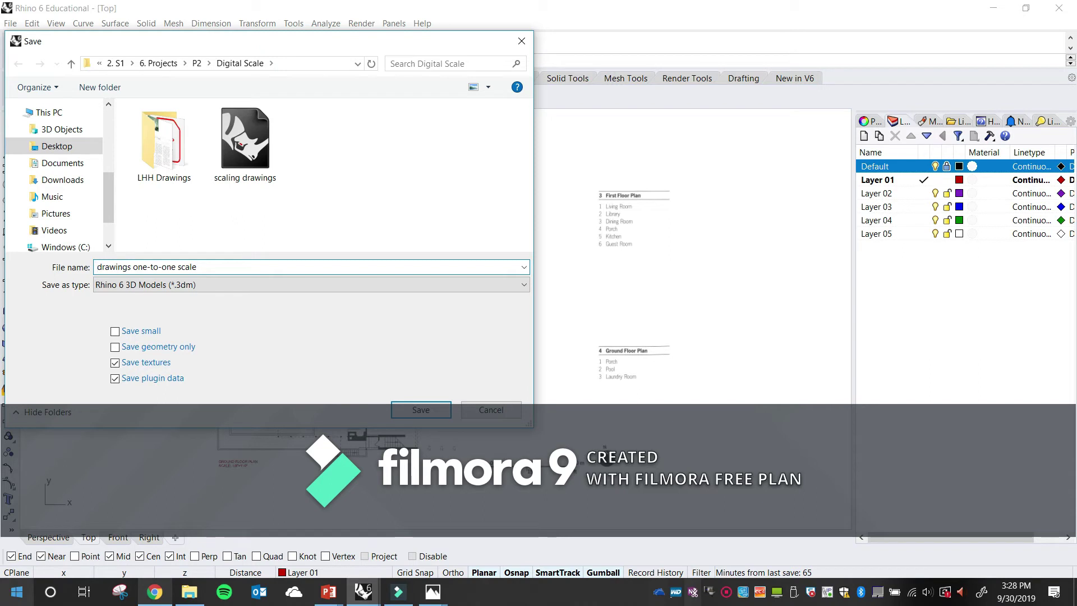
Add "Lovel Health House" before the rest of the model's file name and save the file to the Desktop
type("Lovel He")
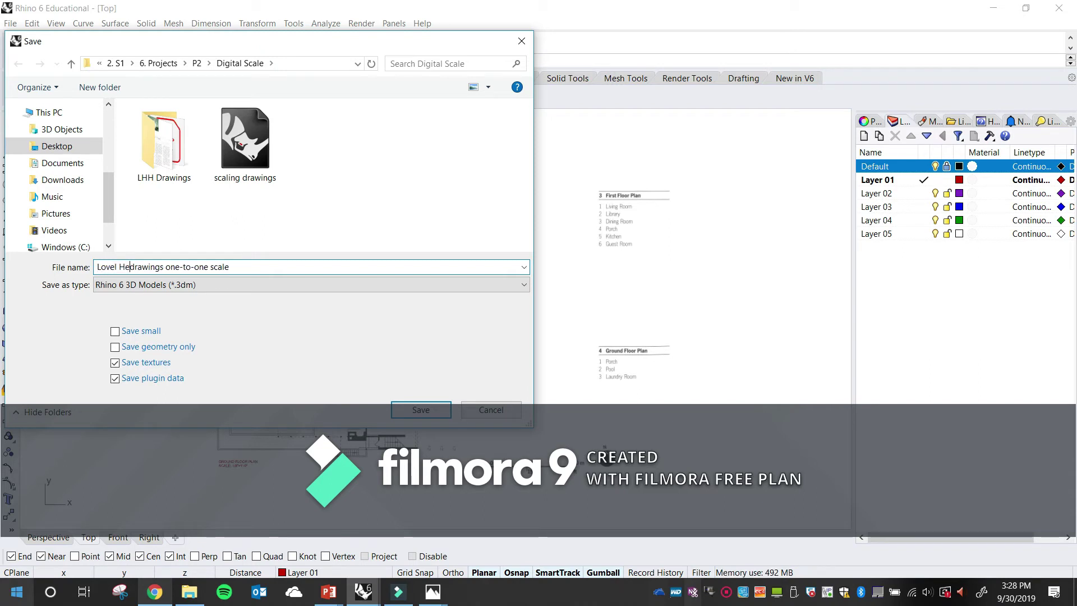
type("alth House")
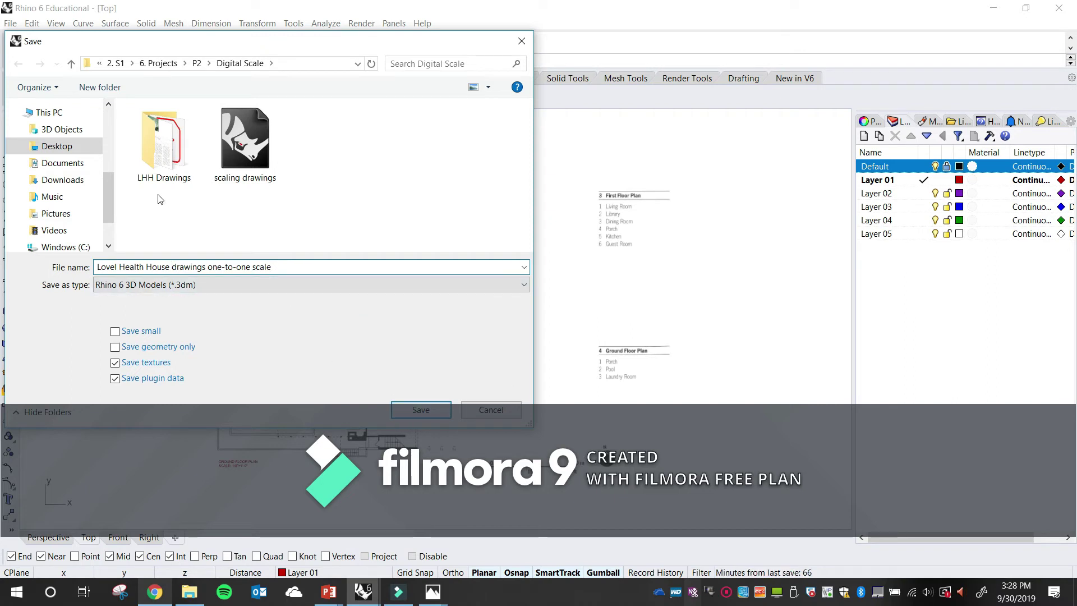
left_click(67, 146)
left_click(416, 409)
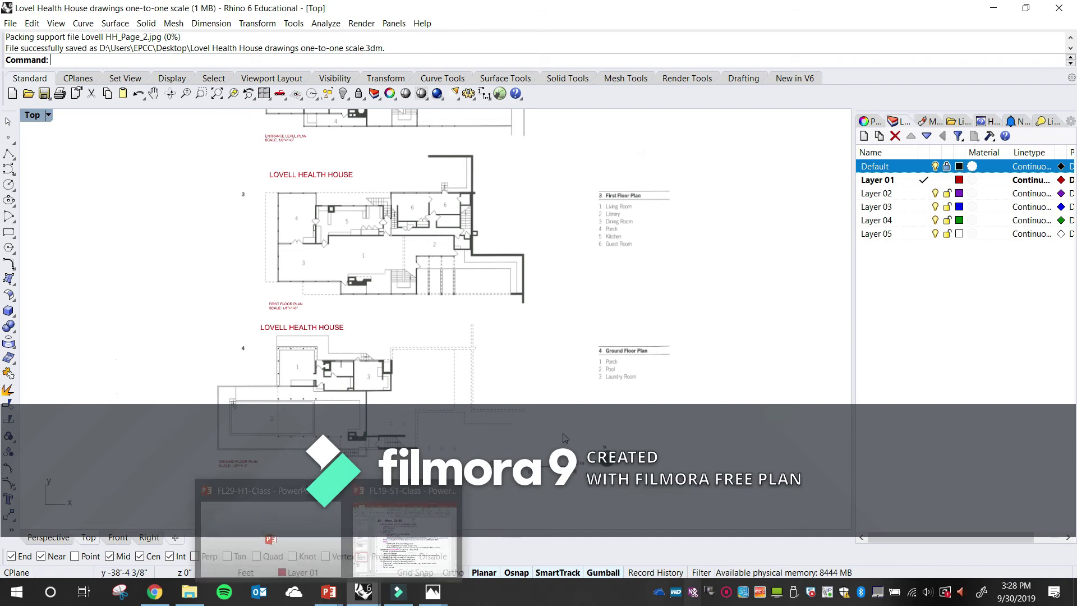
Switch to Chrome and load my.epcc.edu in a new tab
left_click(163, 597)
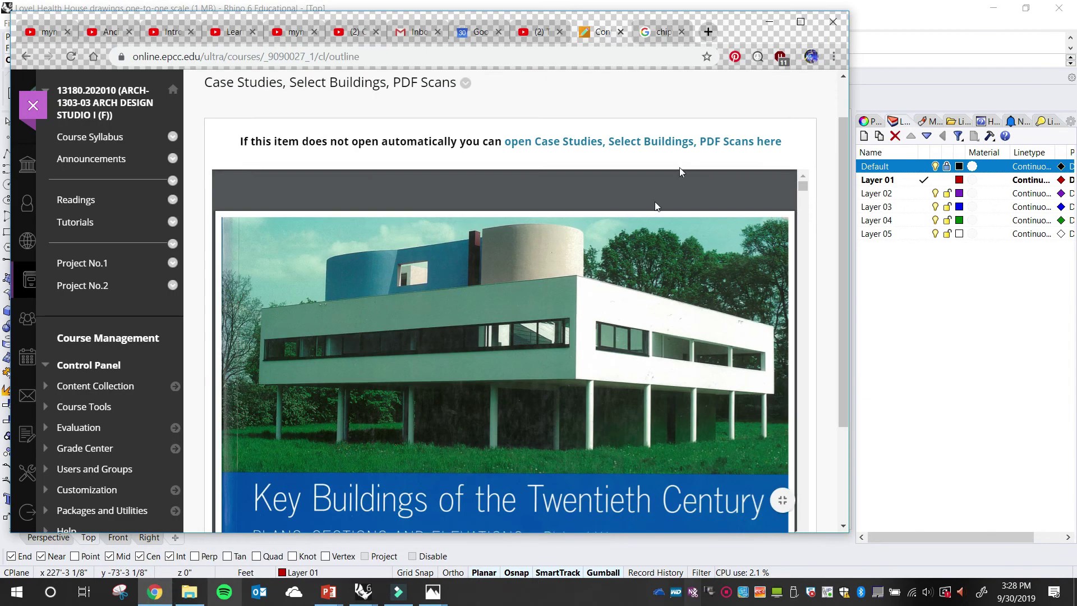
left_click(709, 31)
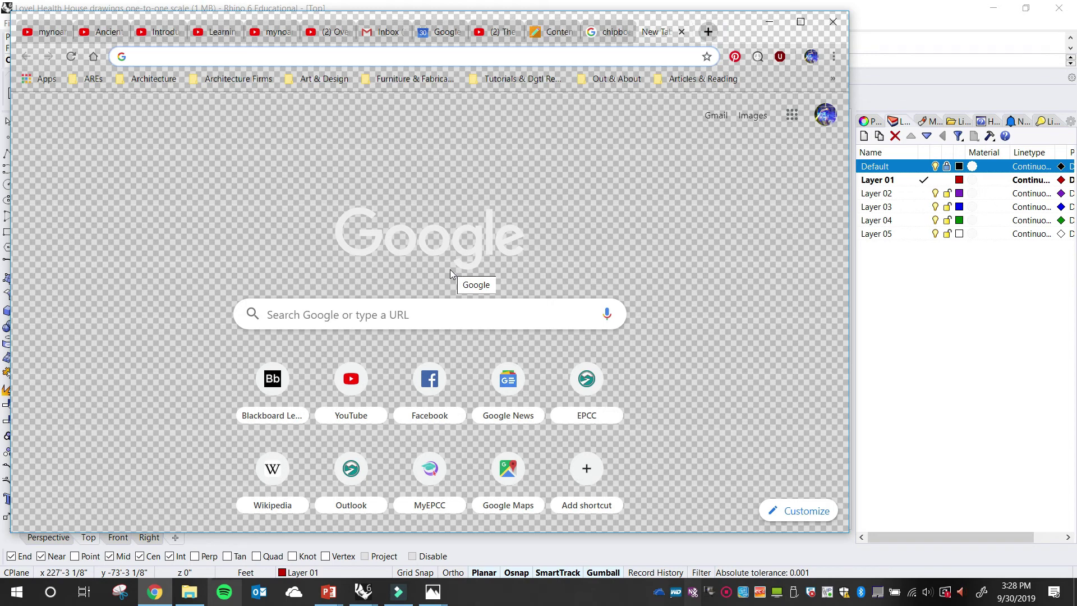
type("my.ep")
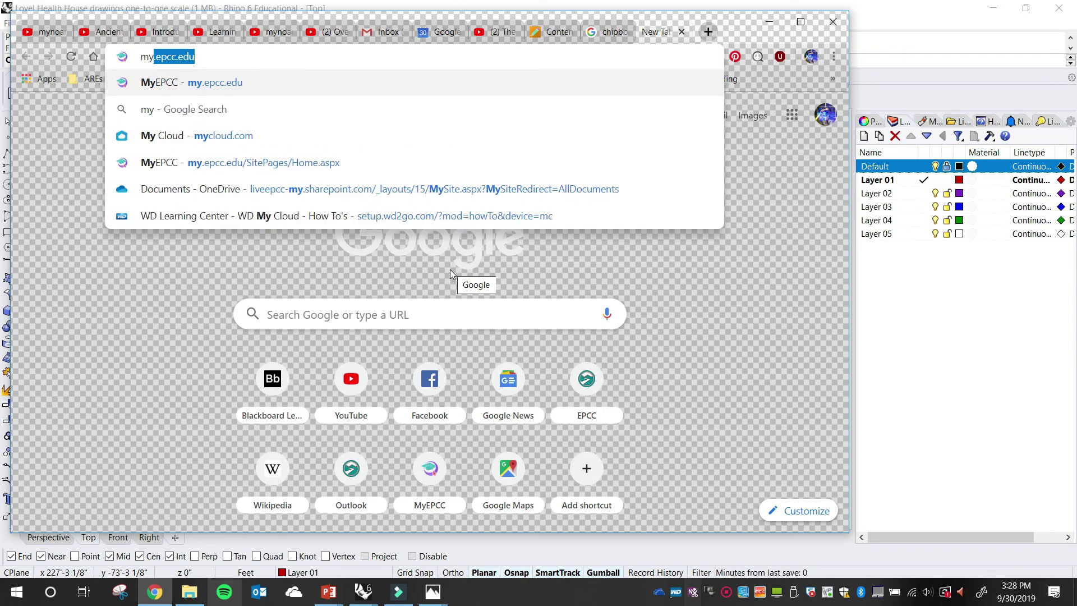
type("cc")
key("Return")
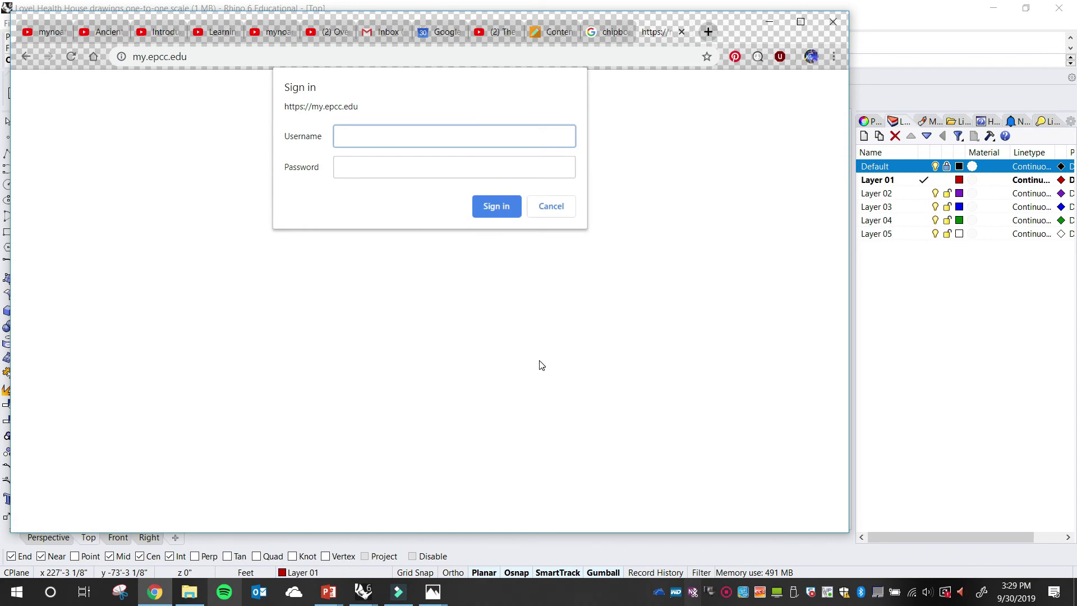
Sign in to MyEPCC with the account username and password
key("Tab")
type("••")
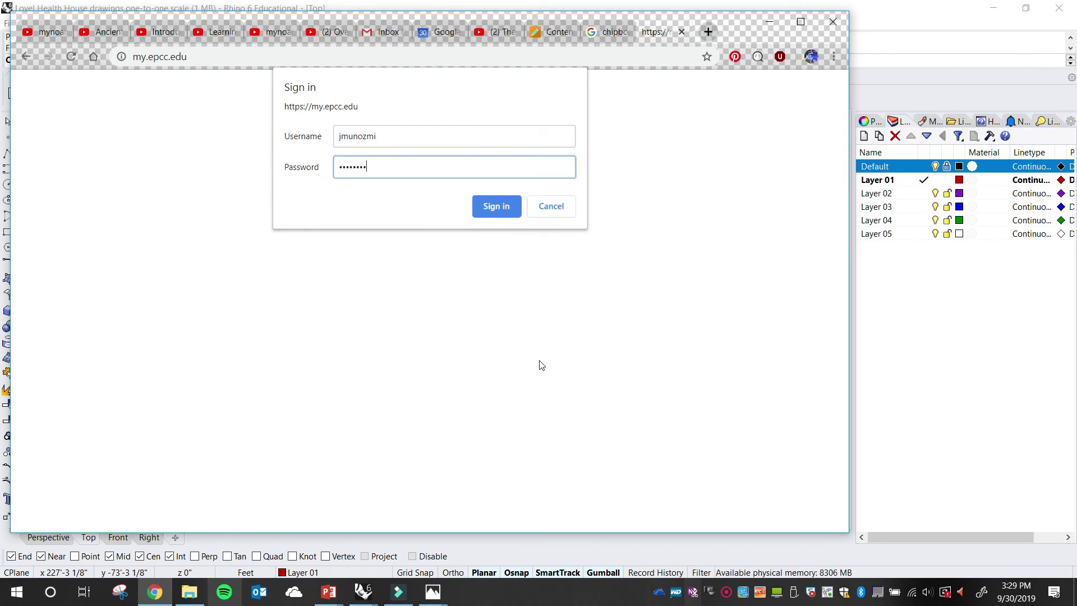
key("Return")
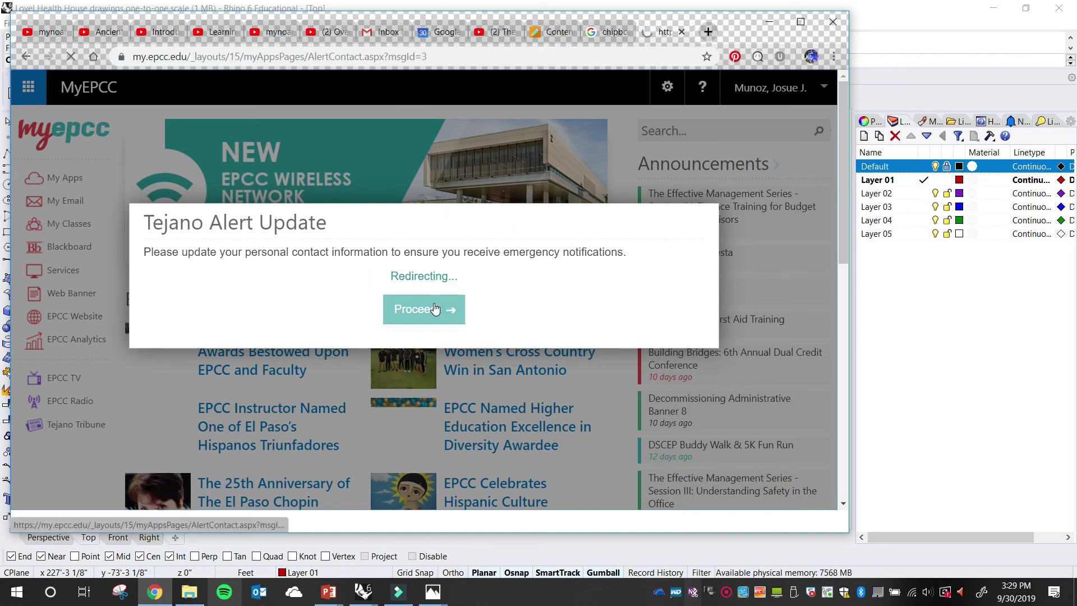
Close the Tejano Alert contact information form without submitting it and return to the MyEPCC home page
scroll(559, 307, "down", 1)
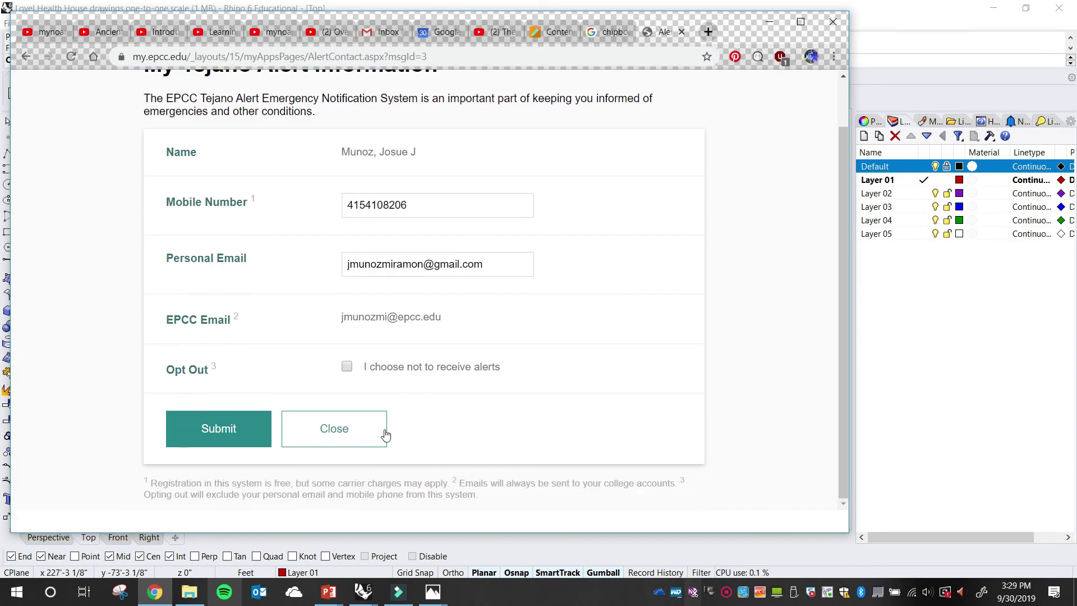
left_click(355, 430)
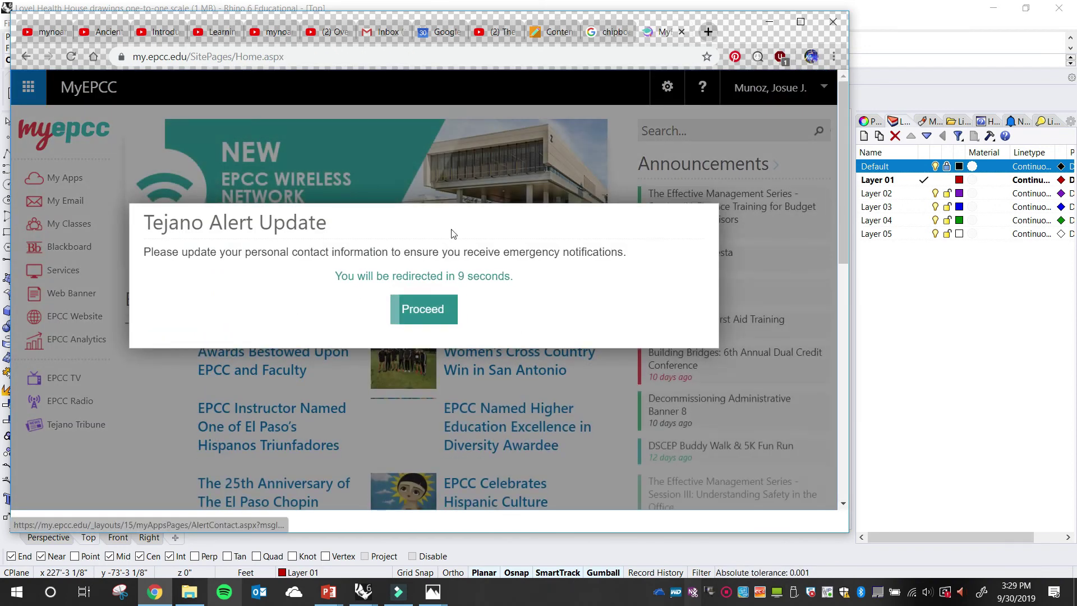
left_click(726, 591)
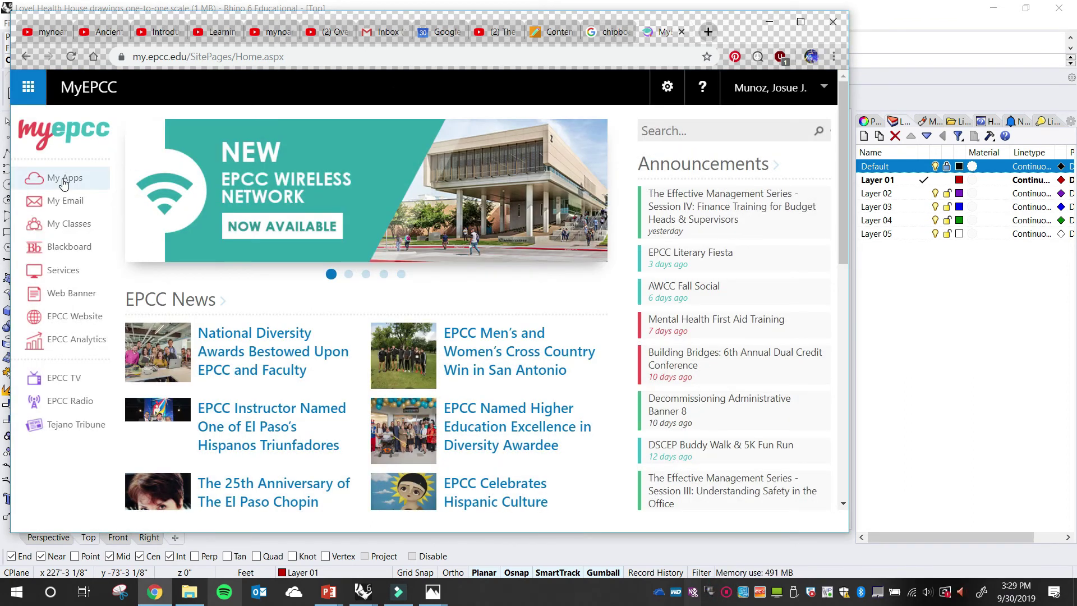
Go to My Apps, choose to stay signed in to Microsoft, then launch OneDrive from Office 365 and look over its file list
left_click(64, 180)
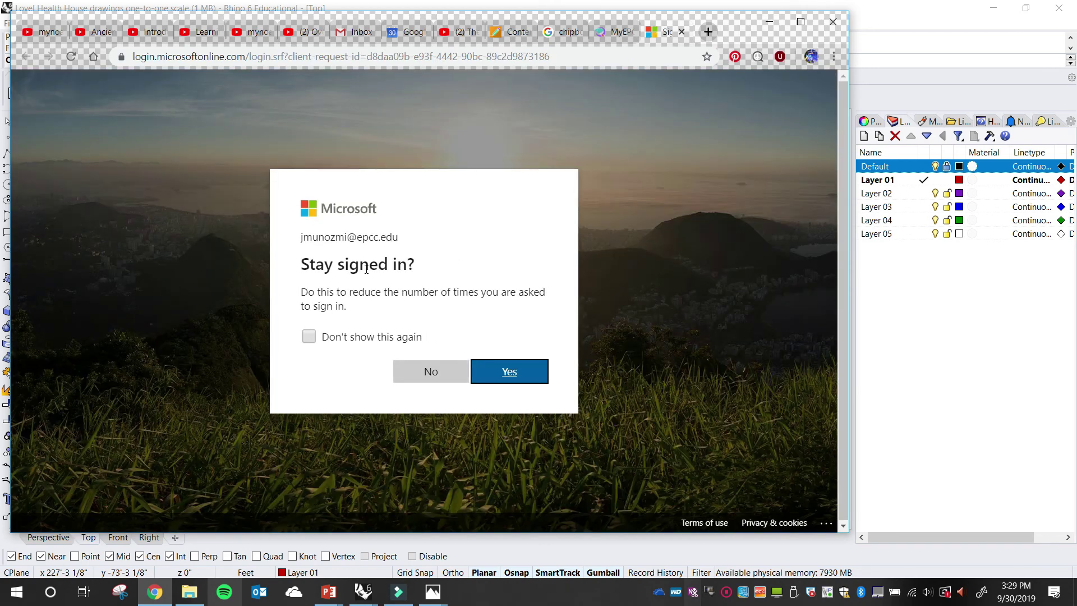
left_click(504, 373)
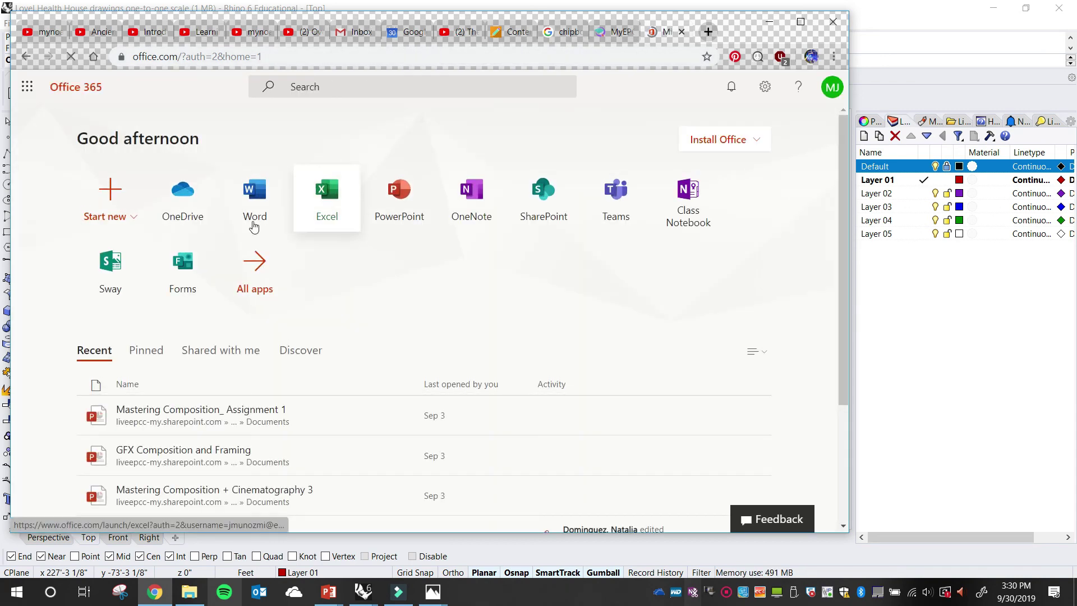
left_click(188, 203)
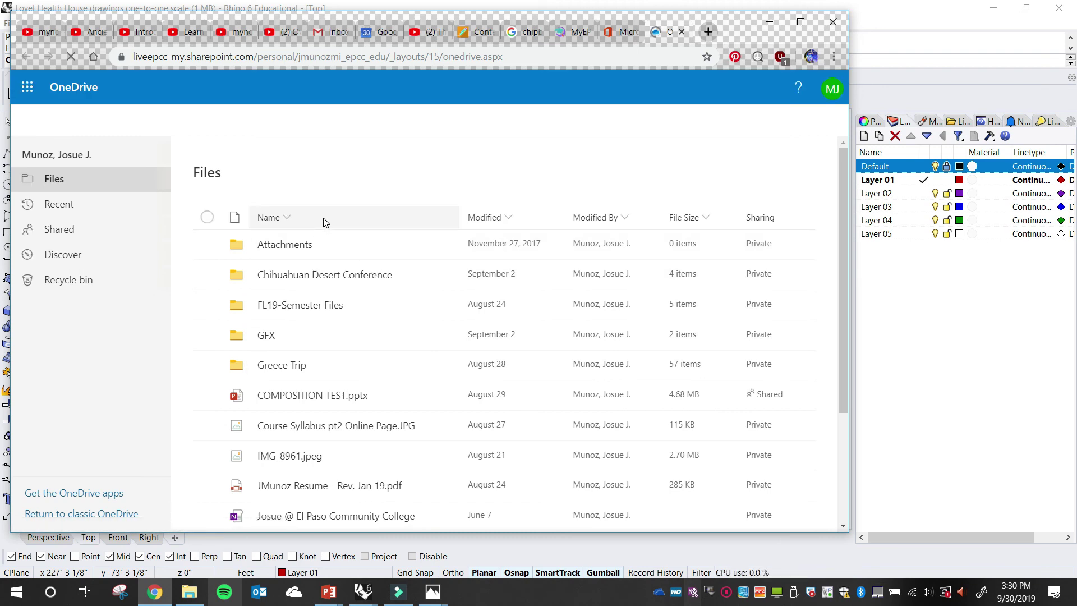
scroll(297, 233, "down", 4)
scroll(314, 269, "up", 4)
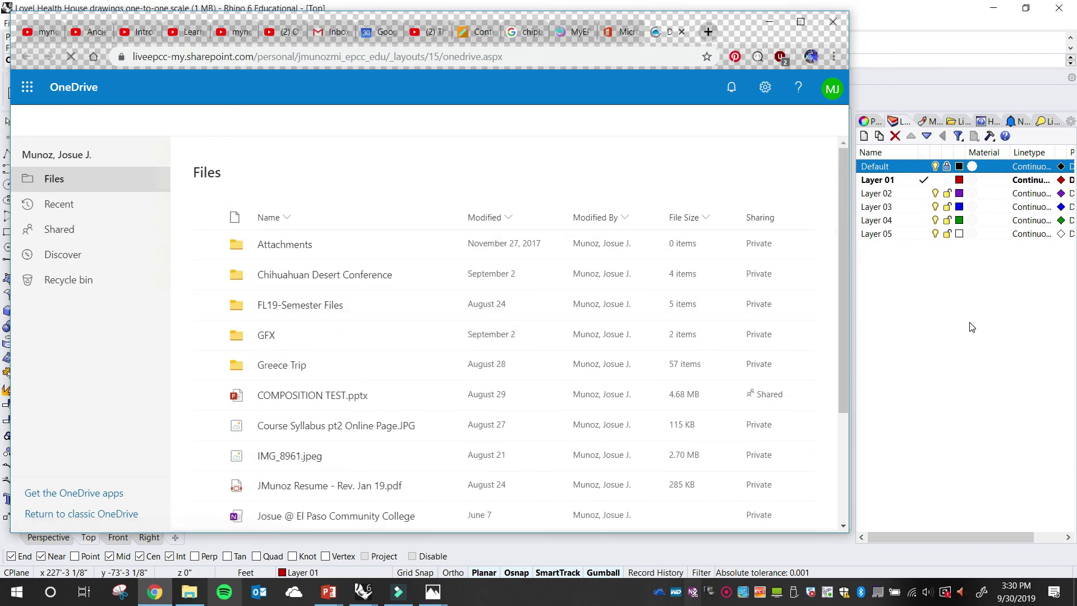
Minimize the Rhino window and reposition the OneDrive browser window over the desktop so the files there can be reached
left_click(970, 322)
left_click(990, 12)
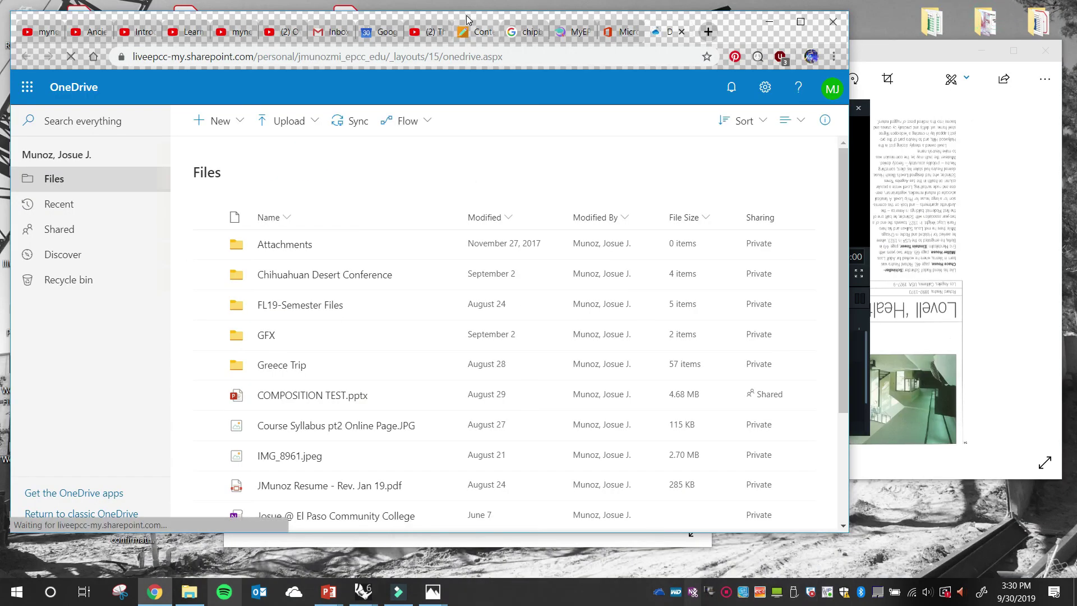
left_click_drag(473, 22, 783, 54)
left_click_drag(134, 504, 213, 471)
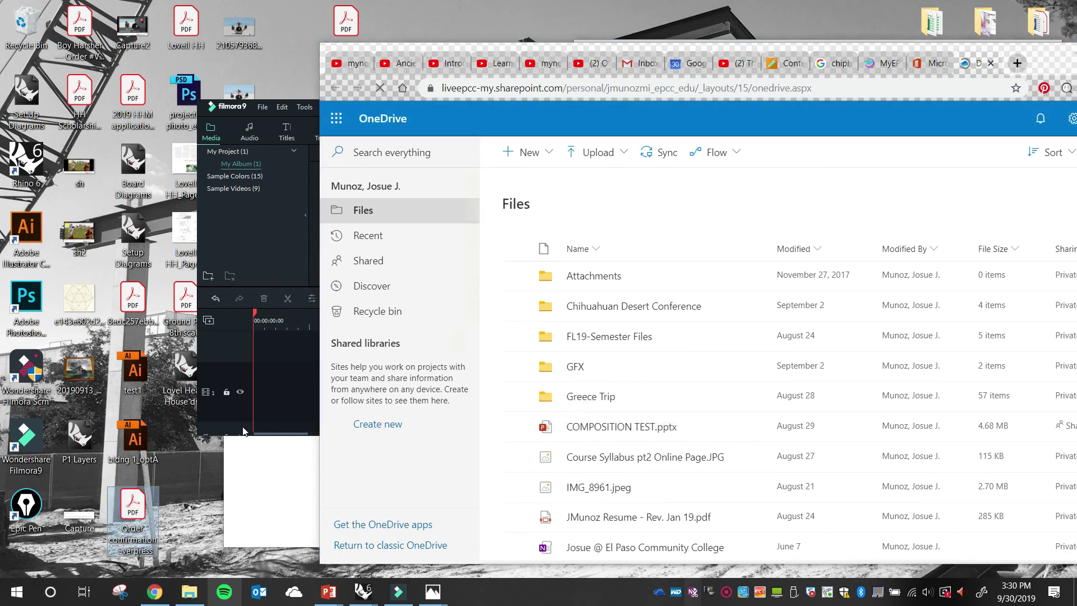
left_click(680, 47)
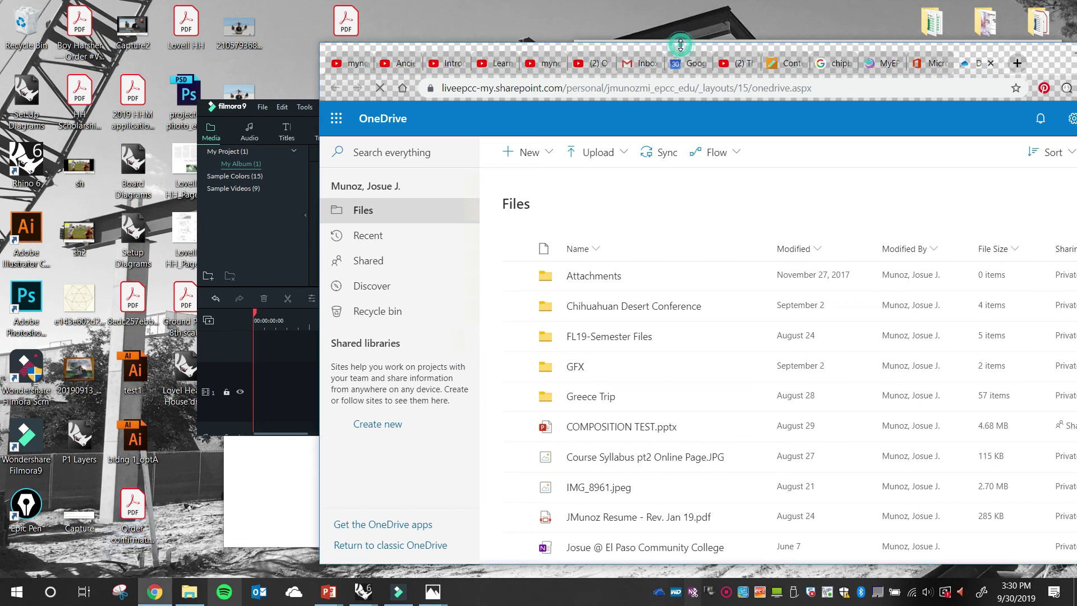
left_click_drag(680, 48, 464, 23)
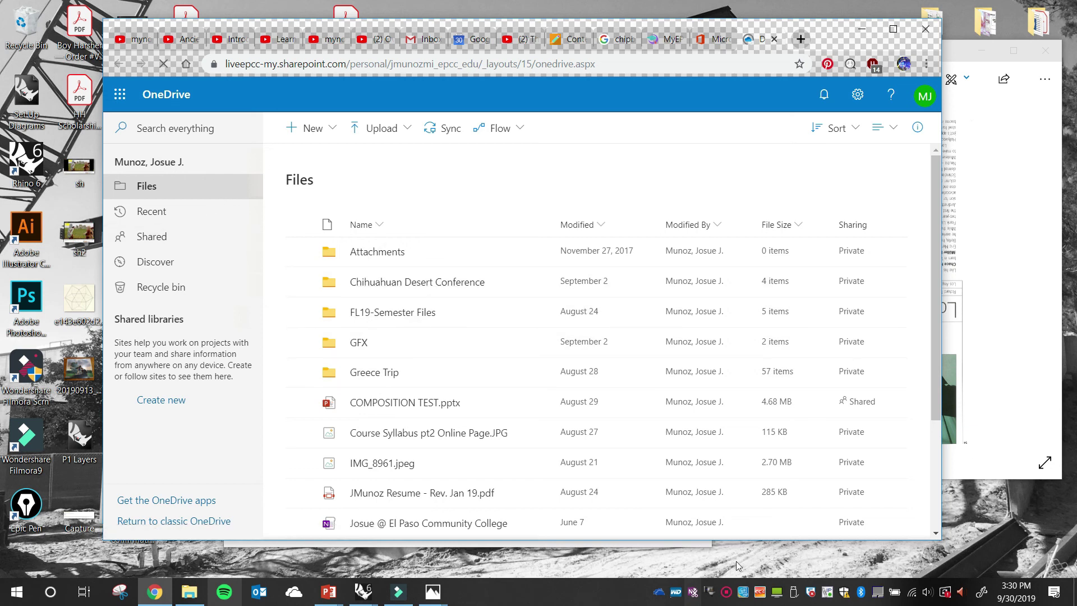
left_click(727, 591)
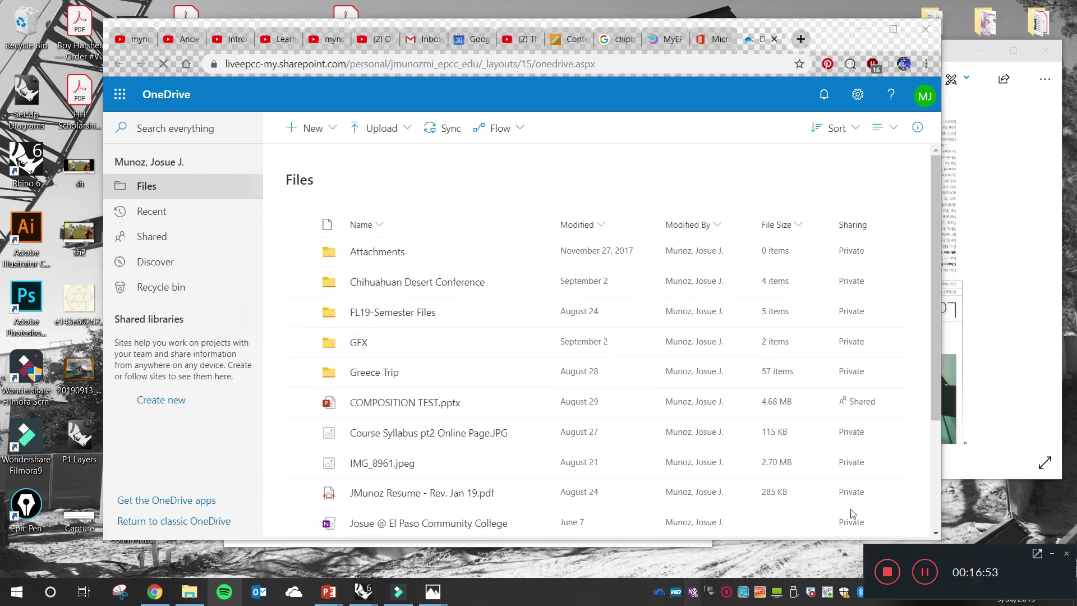